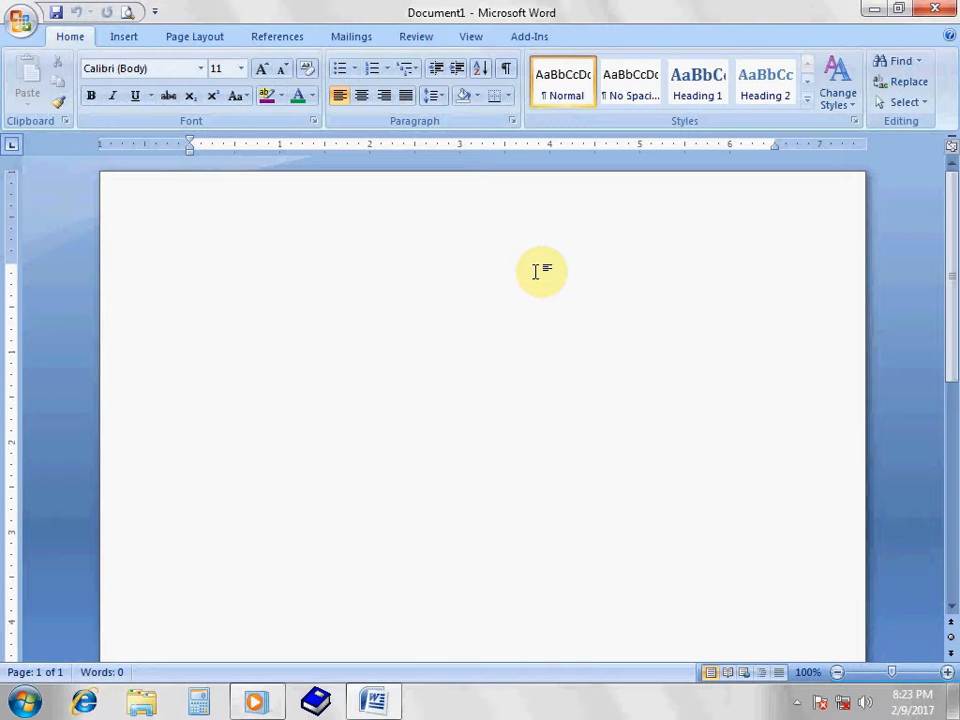
- Enter the heading "This is the 2nd Tutorial on Microsoft Word" on the first line of the blank document
{"action": "type", "text": "T"}
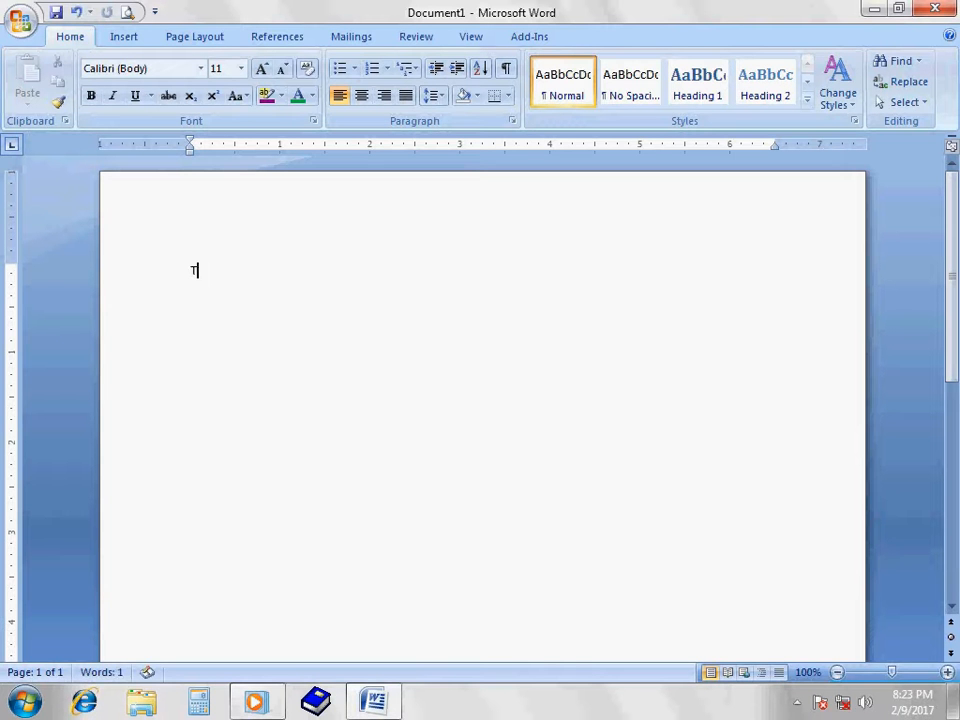
{"action": "type", "text": "his is the 2nd "}
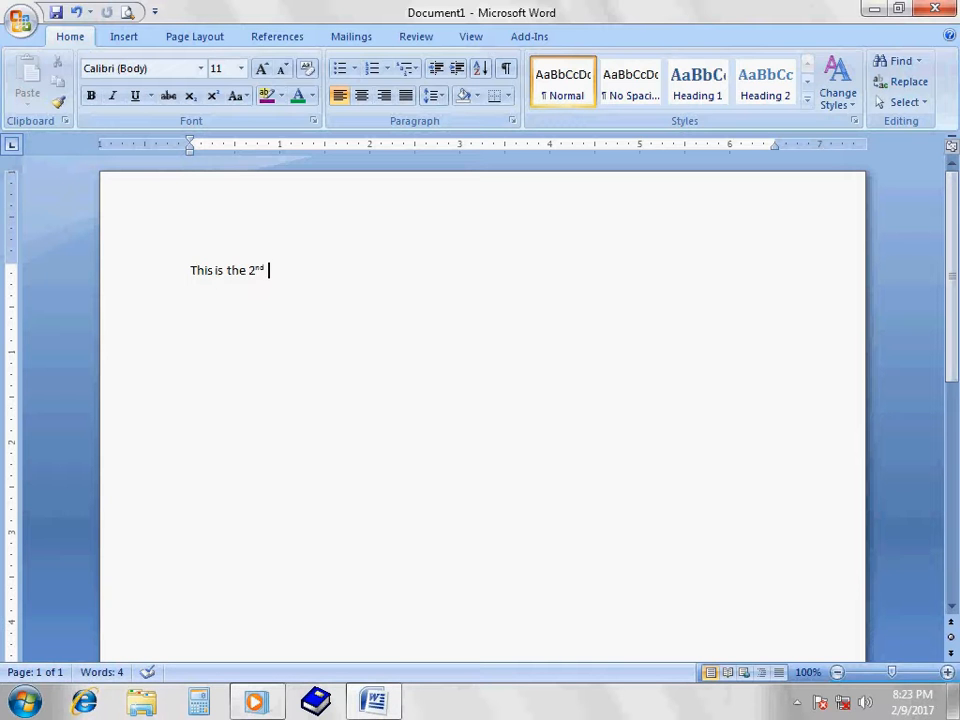
{"action": "type", "text": "Tutoria"}
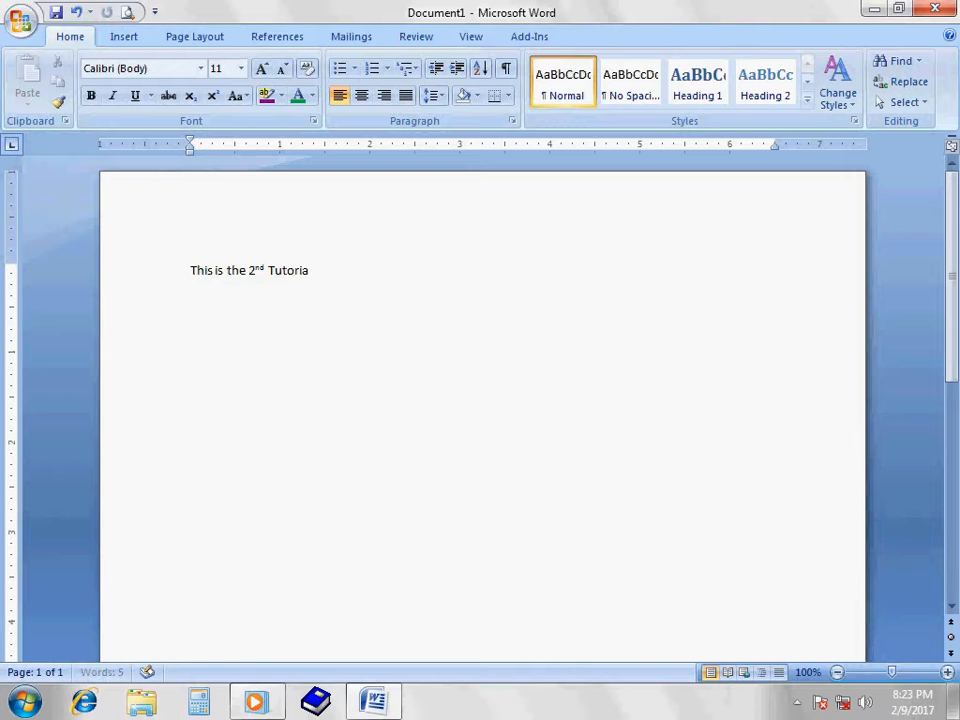
{"action": "type", "text": "l on Microsoft W"}
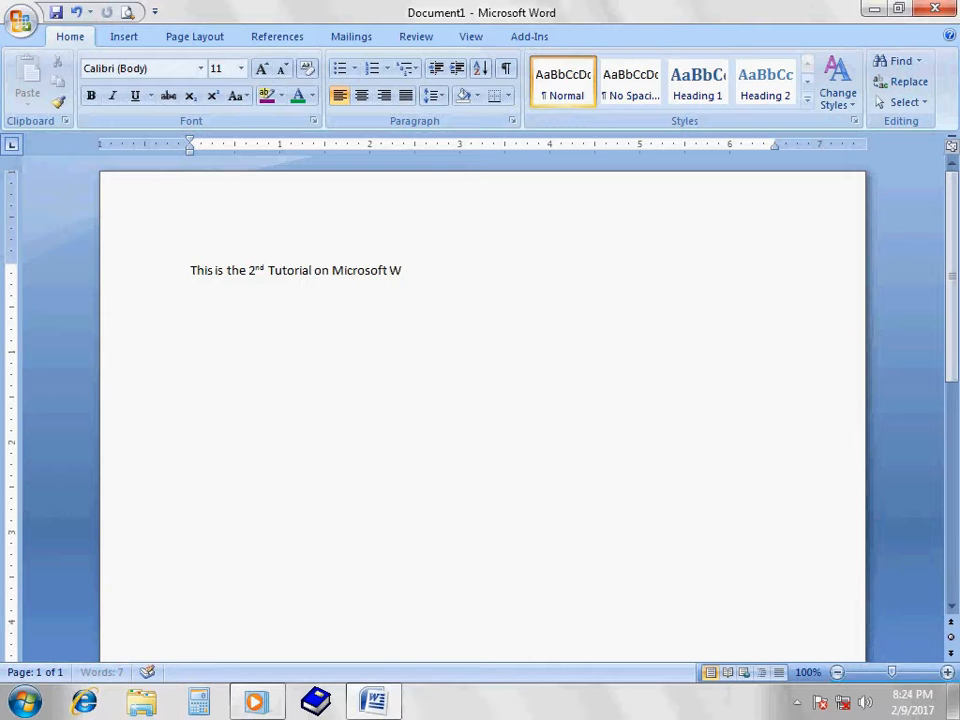
{"action": "type", "text": "ord"}
- Format the whole heading line as bold, italic and underlined
{"action": "left_click_drag", "start_coordinate": [418, 270], "coordinate": [142, 208]}
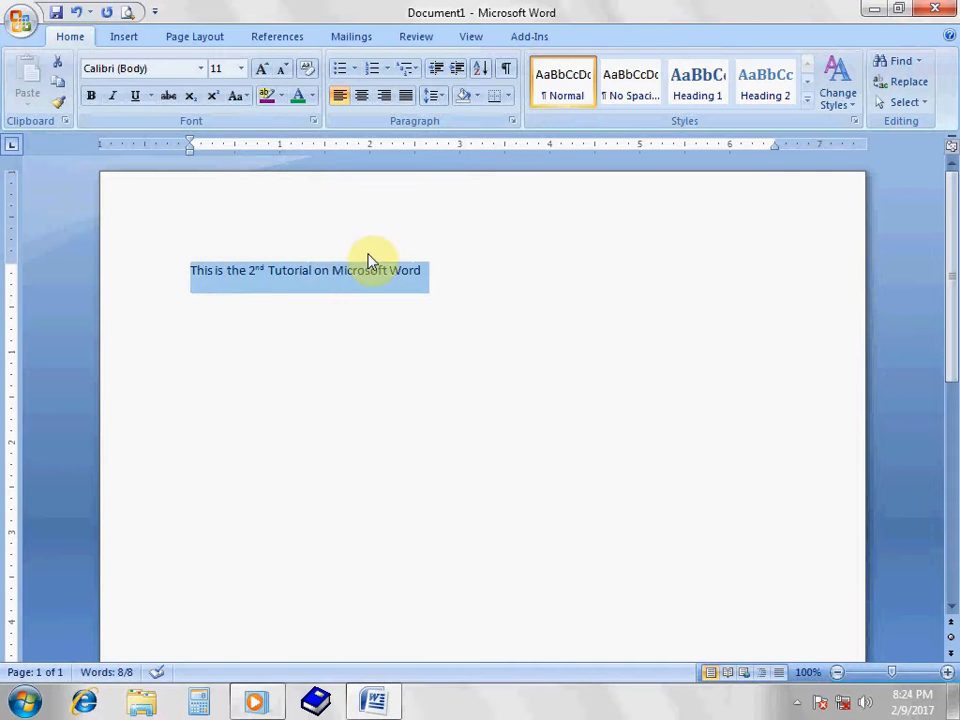
{"action": "left_click", "coordinate": [93, 97]}
{"action": "left_click", "coordinate": [113, 97]}
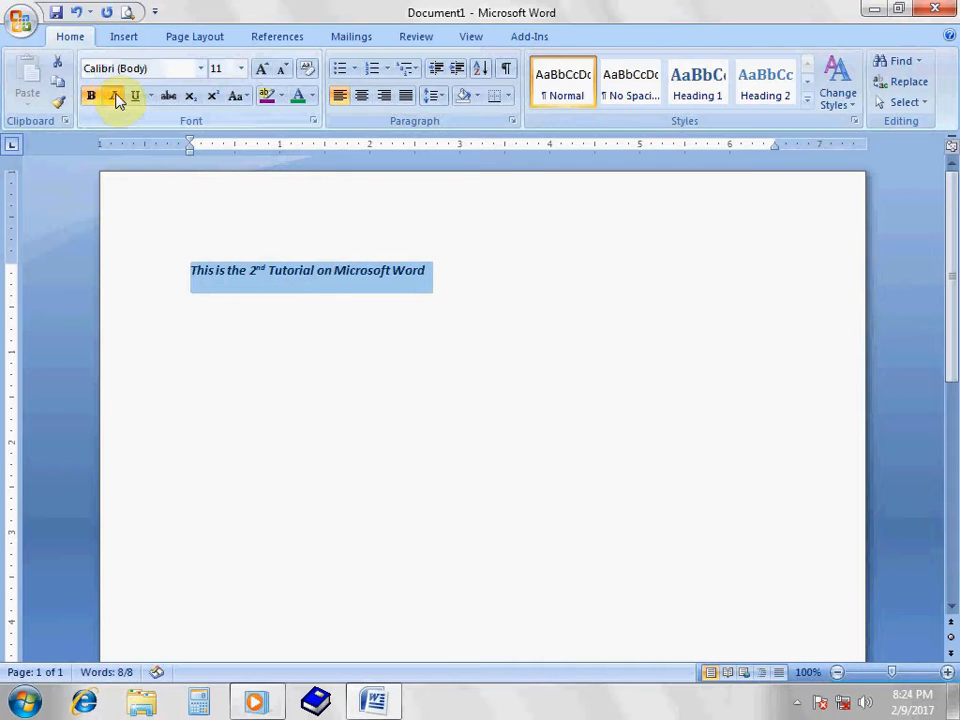
{"action": "left_click", "coordinate": [134, 97]}
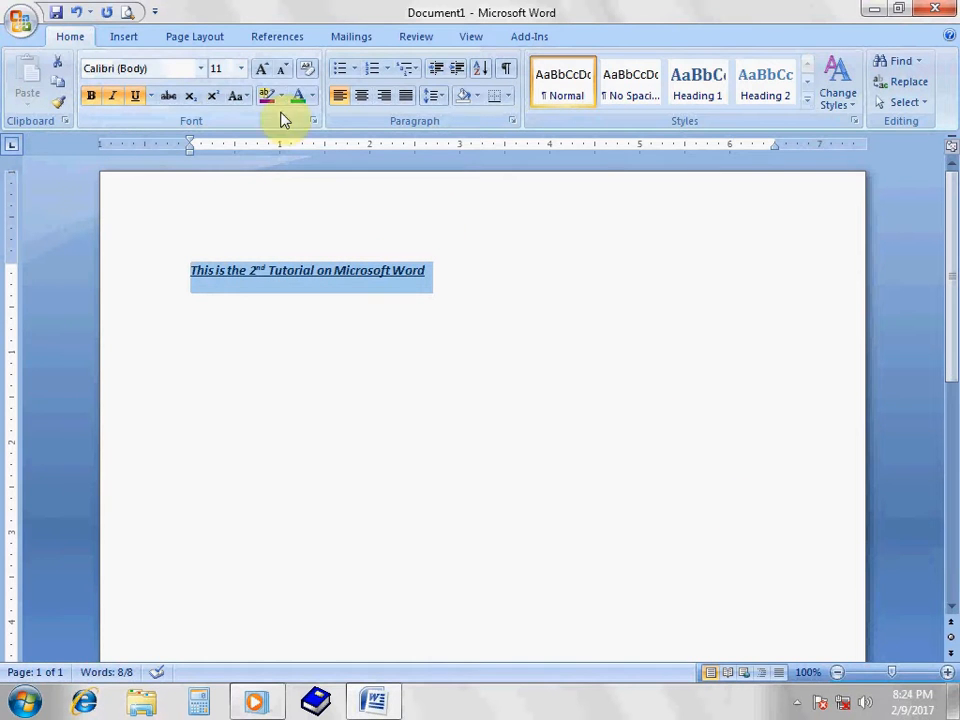
- Increase the heading's font size to 20
{"action": "left_click", "coordinate": [263, 69]}
{"action": "left_click", "coordinate": [263, 69]}
{"action": "left_click", "coordinate": [263, 69]}
{"action": "left_click", "coordinate": [263, 69]}
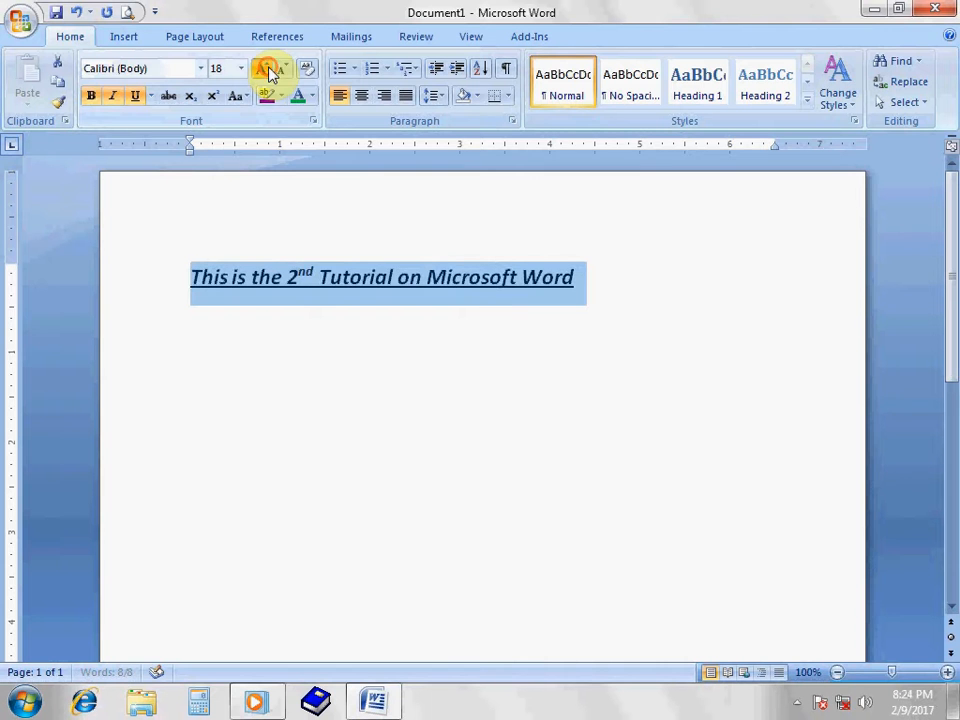
{"action": "left_click", "coordinate": [263, 69]}
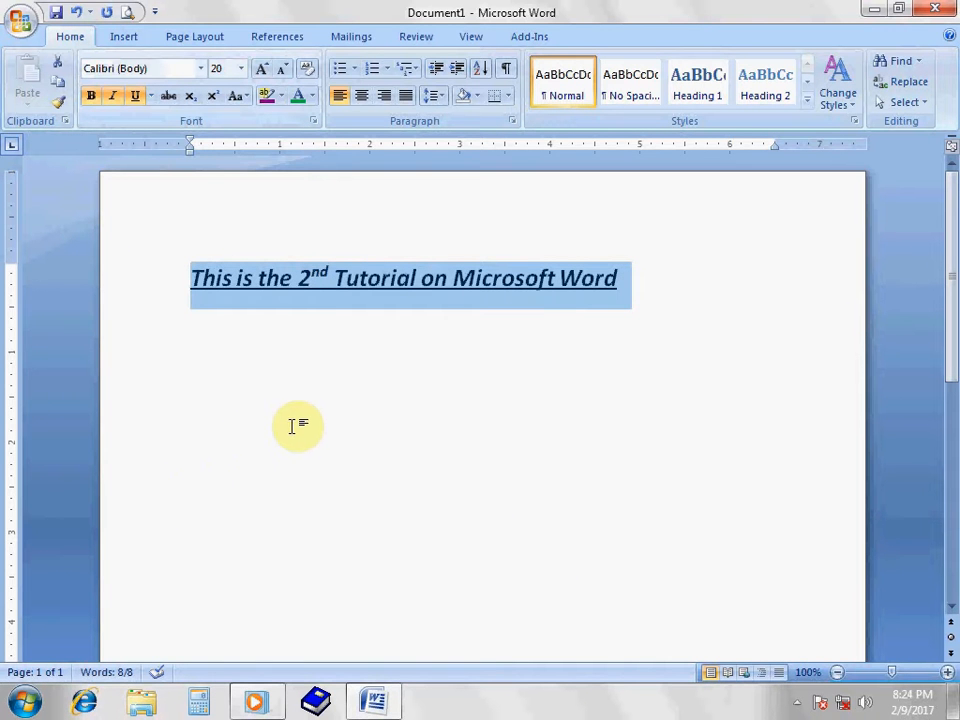
- Turn off bold, italic and underline at the end of the heading for the text that follows
{"action": "left_click", "coordinate": [671, 285]}
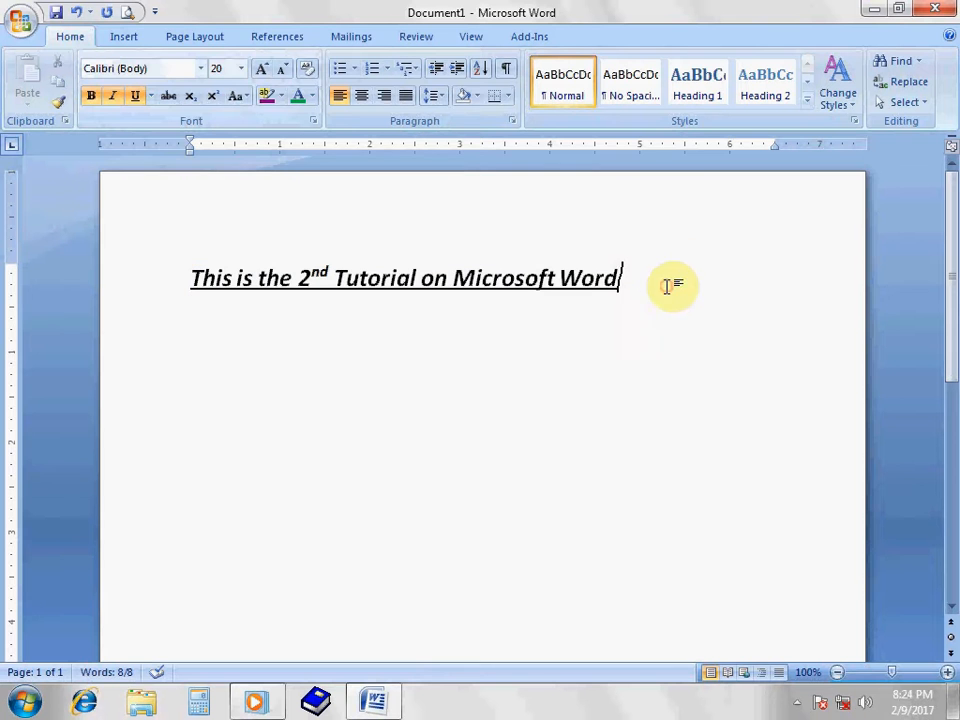
{"action": "left_click", "coordinate": [137, 97]}
{"action": "left_click", "coordinate": [88, 99]}
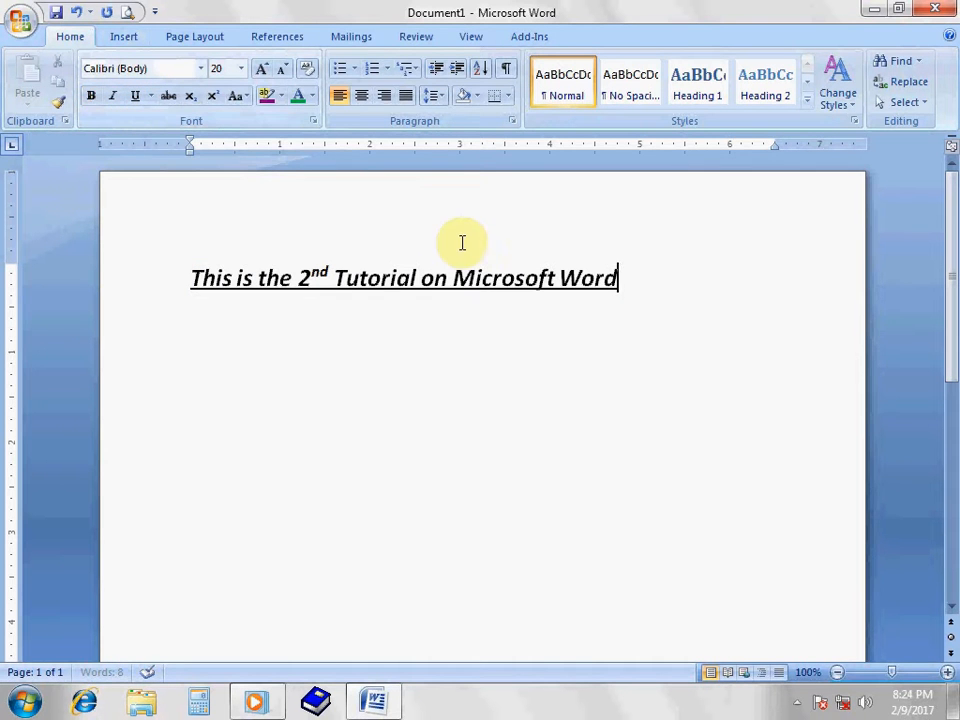
- Start a bulleted list on a new line below the heading, using the multicoloured cross bullet
{"action": "key", "text": "Return"}
{"action": "left_click", "coordinate": [354, 70]}
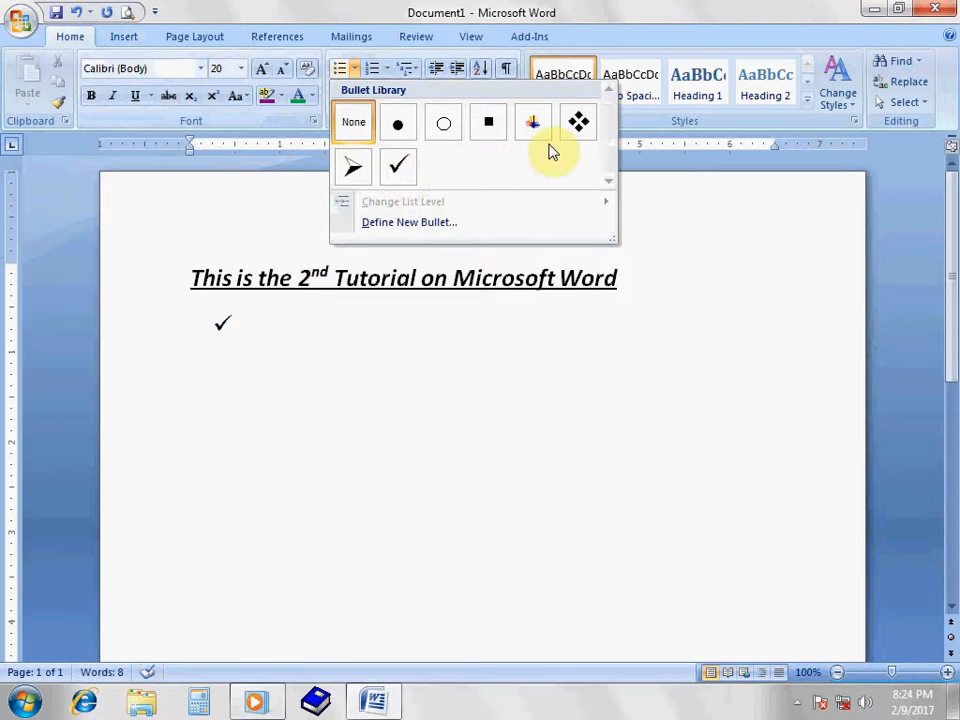
{"action": "left_click", "coordinate": [536, 128]}
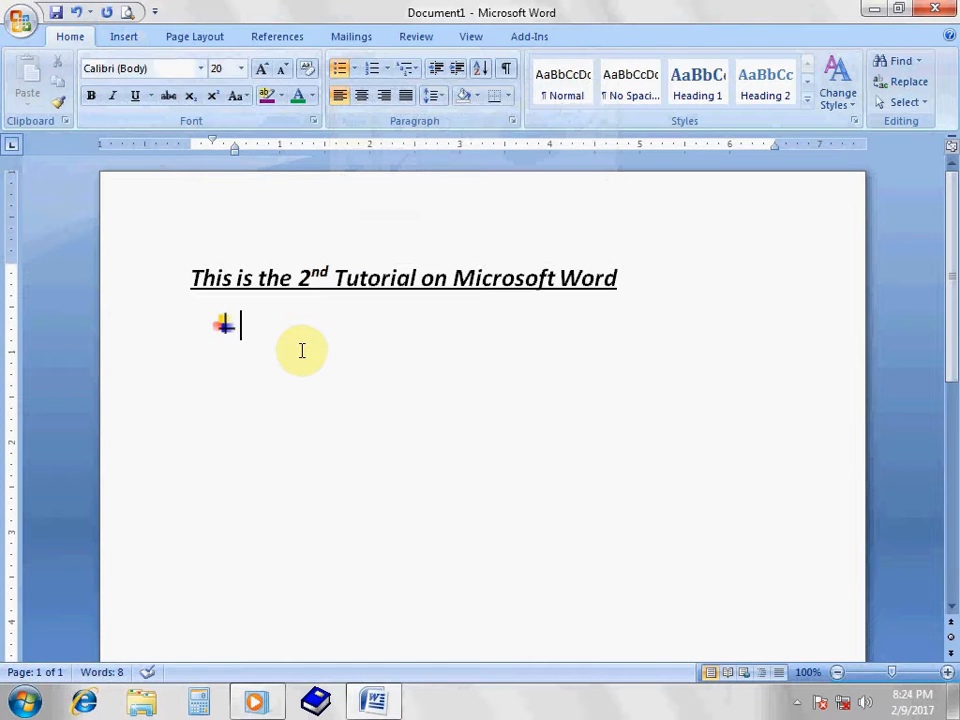
- Enter five people's first names as separate list items and start a sixth item
{"action": "type", "text": "Jamal"}
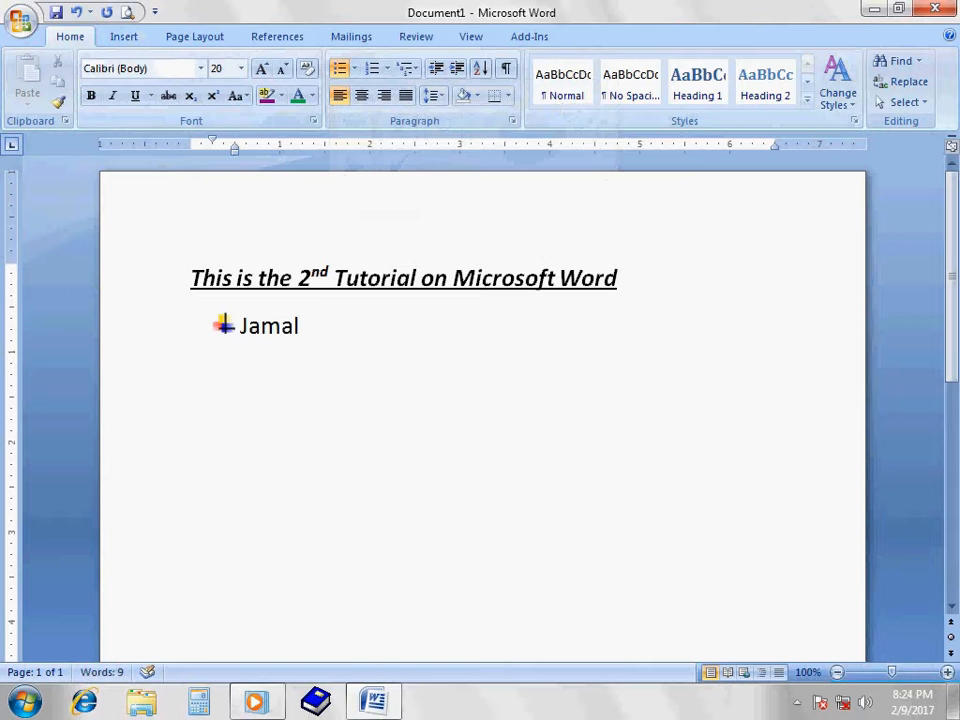
{"action": "key", "text": "Return"}
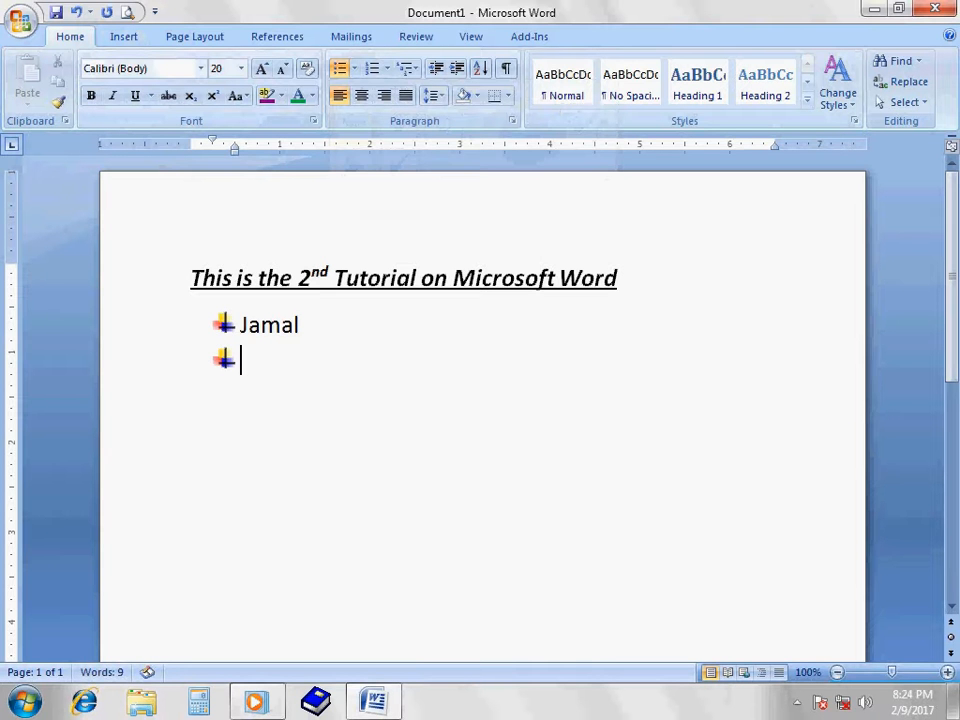
{"action": "type", "text": "Amran"}
{"action": "key", "text": "Return"}
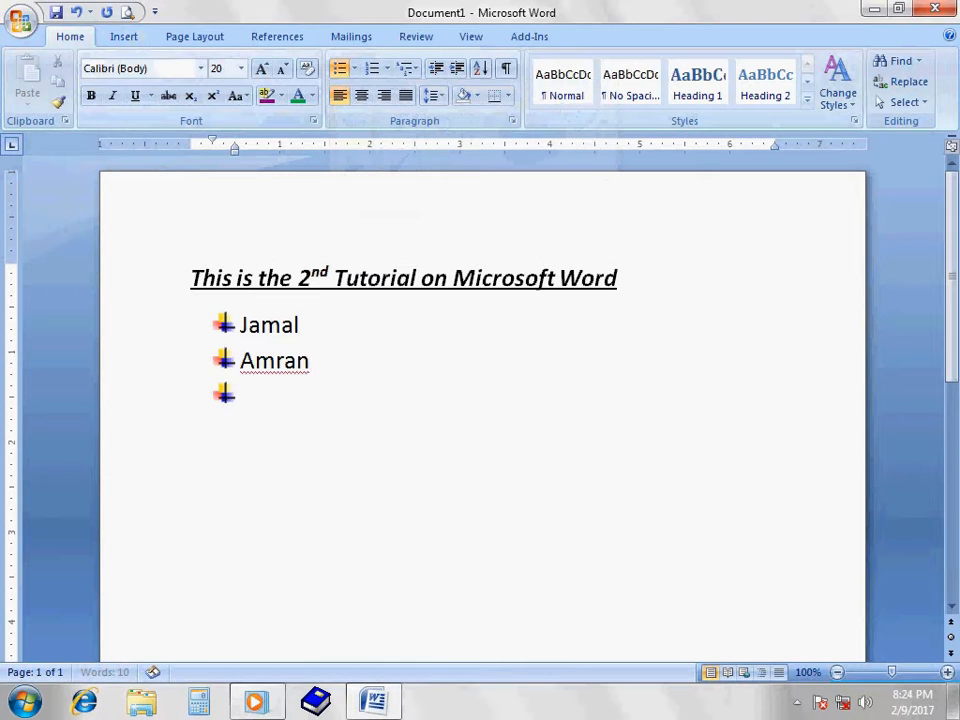
{"action": "type", "text": "Ikbal"}
{"action": "key", "text": "Return"}
{"action": "type", "text": "Kam"}
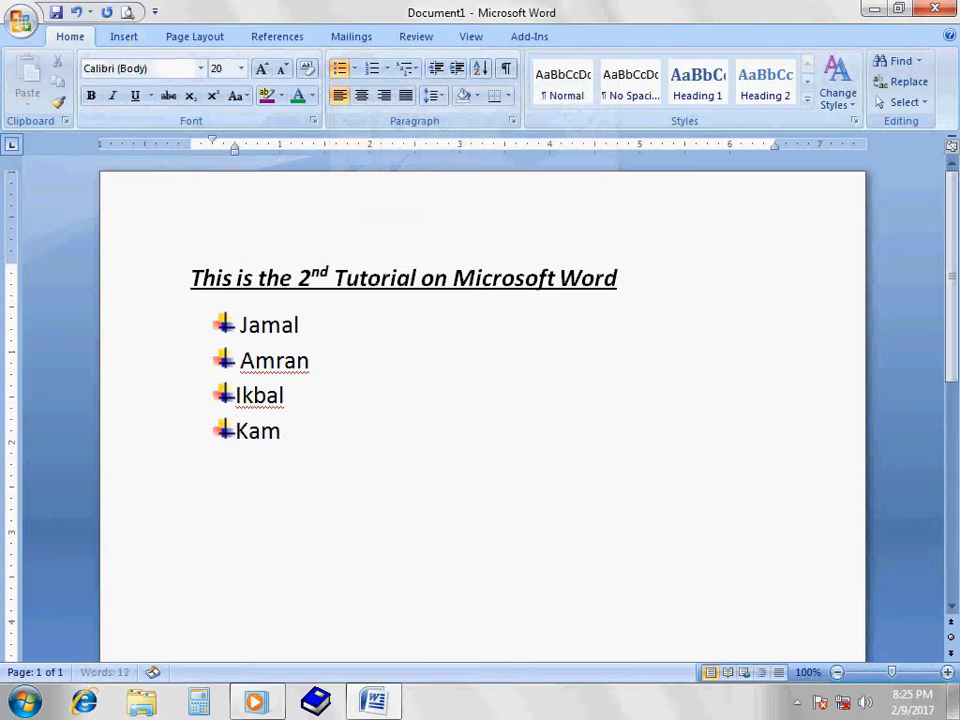
{"action": "type", "text": "al"}
{"action": "key", "text": "Return"}
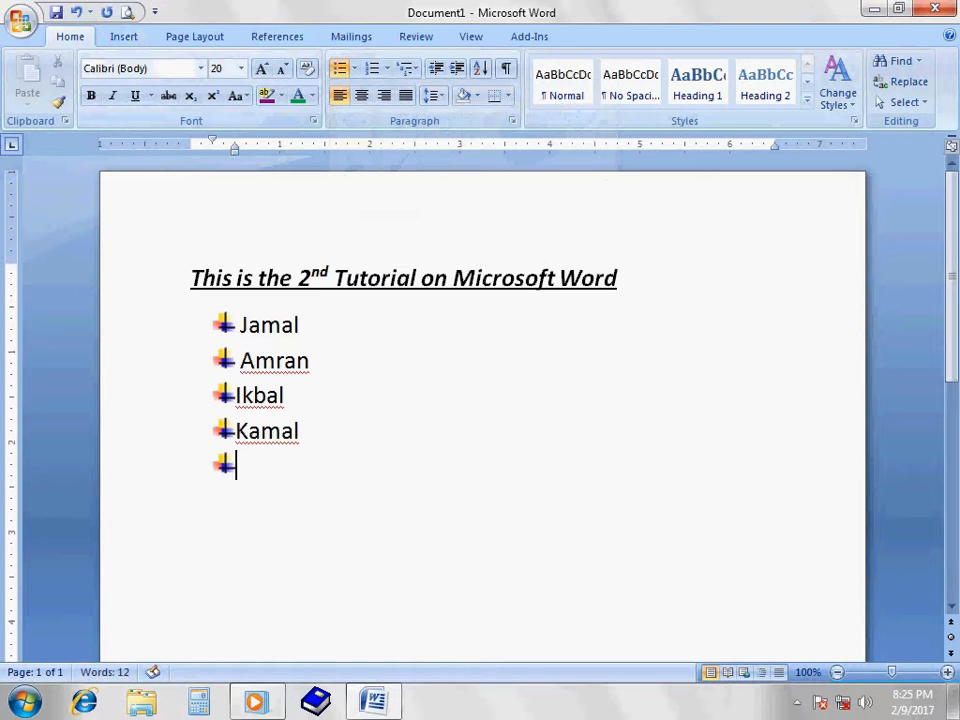
{"action": "type", "text": "Sajib"}
{"action": "key", "text": "Return"}
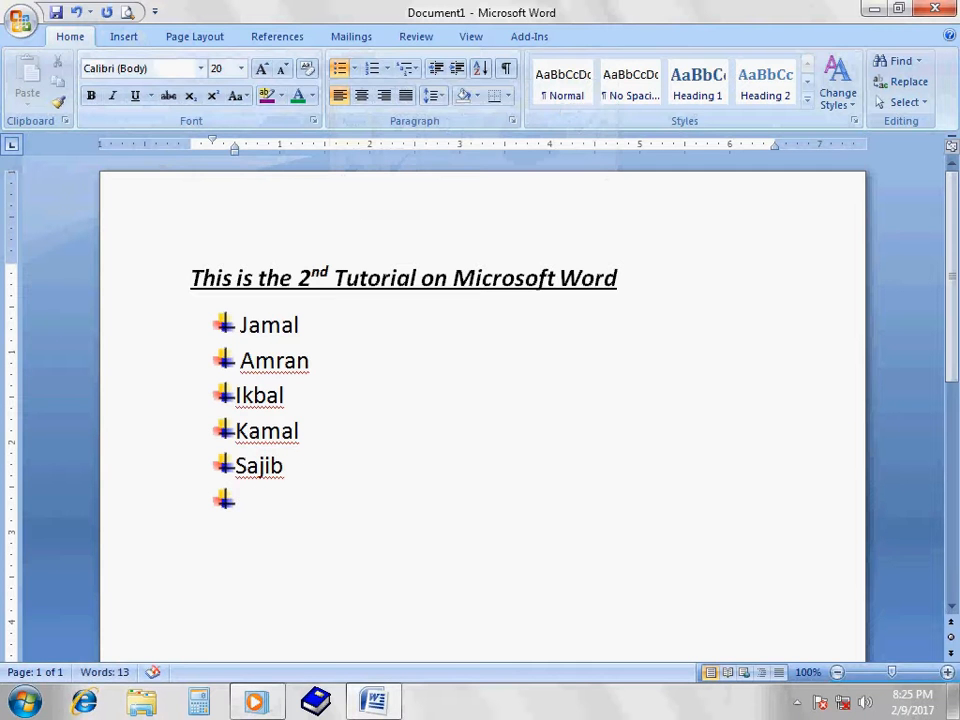
- Enter another person's first name, capitalised, as the sixth list item
{"action": "type", "text": "mON"}
{"action": "key", "text": "BackSpace"}
{"action": "key", "text": "BackSpace"}
{"action": "key", "text": "BackSpace"}
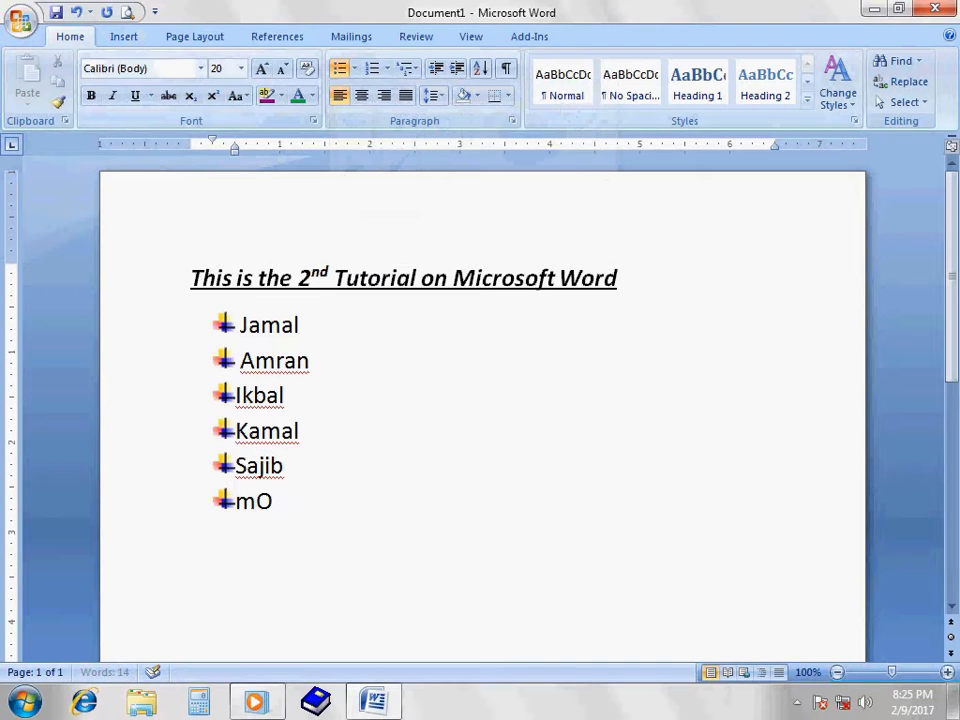
{"action": "type", "text": "M"}
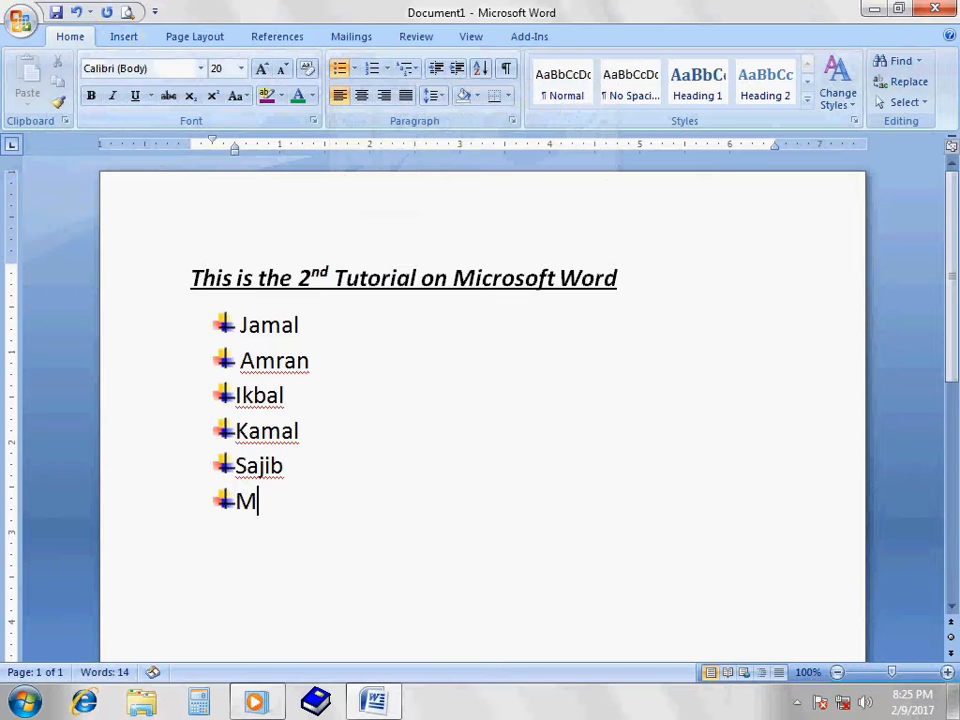
{"action": "type", "text": "onin"}
{"action": "key", "text": "BackSpace"}
{"action": "type", "text": "r"}
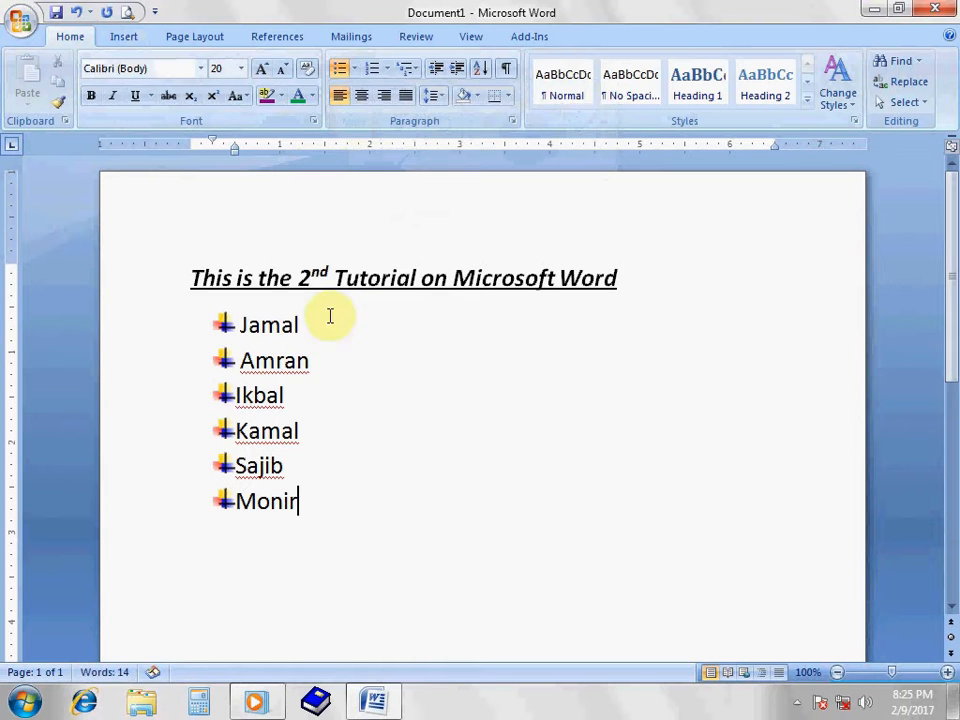
- Change the bullet symbol of the whole name list to the check mark
{"action": "left_click", "coordinate": [354, 68]}
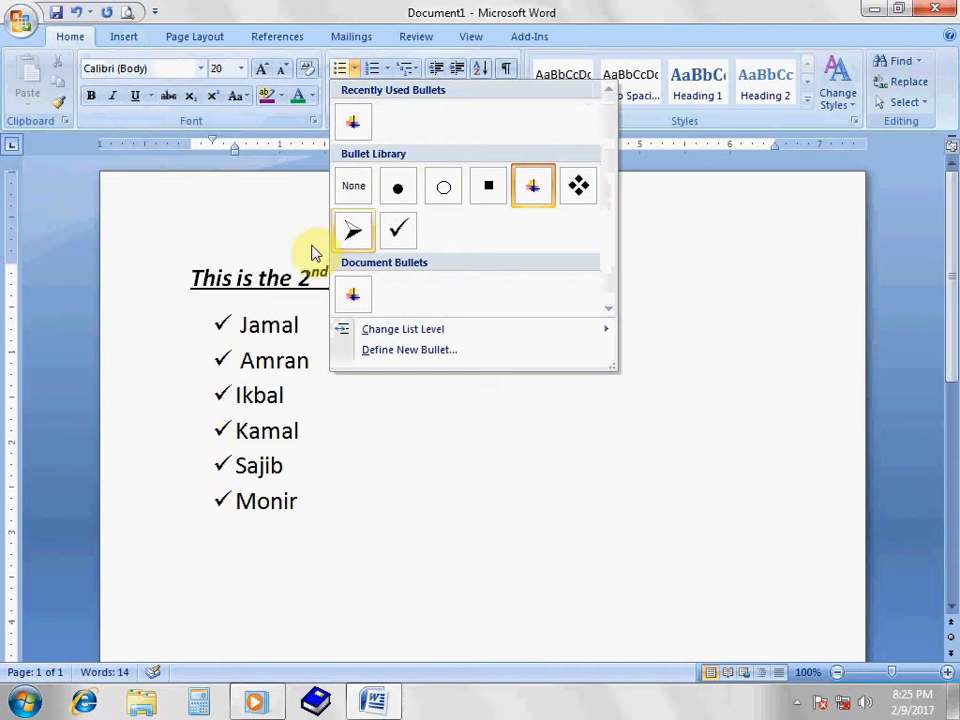
{"action": "left_click", "coordinate": [399, 238]}
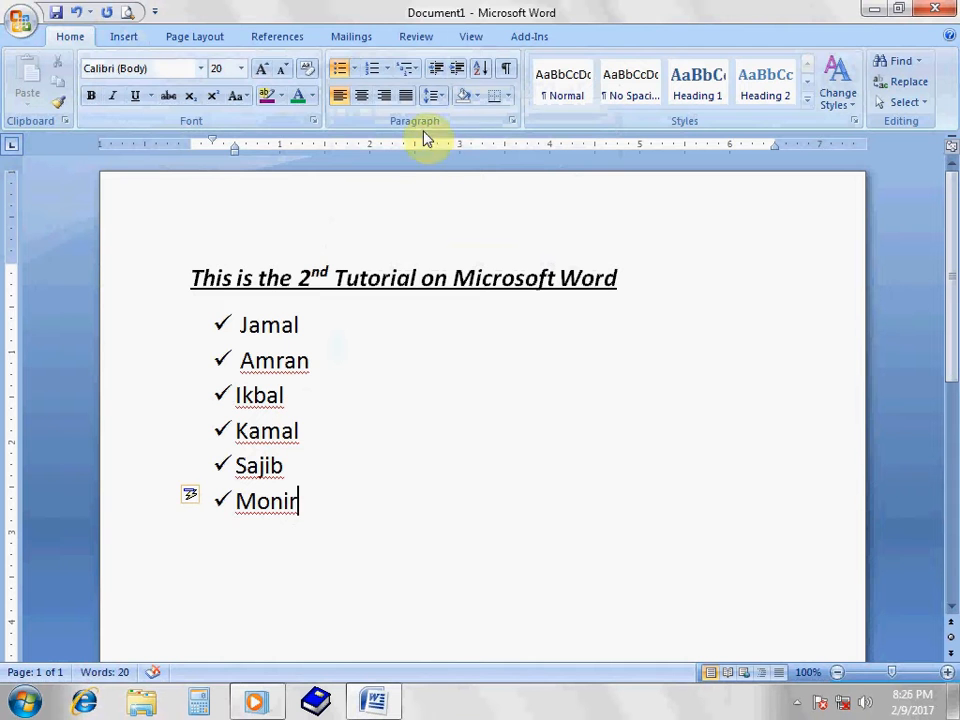
{"action": "left_click", "coordinate": [357, 72]}
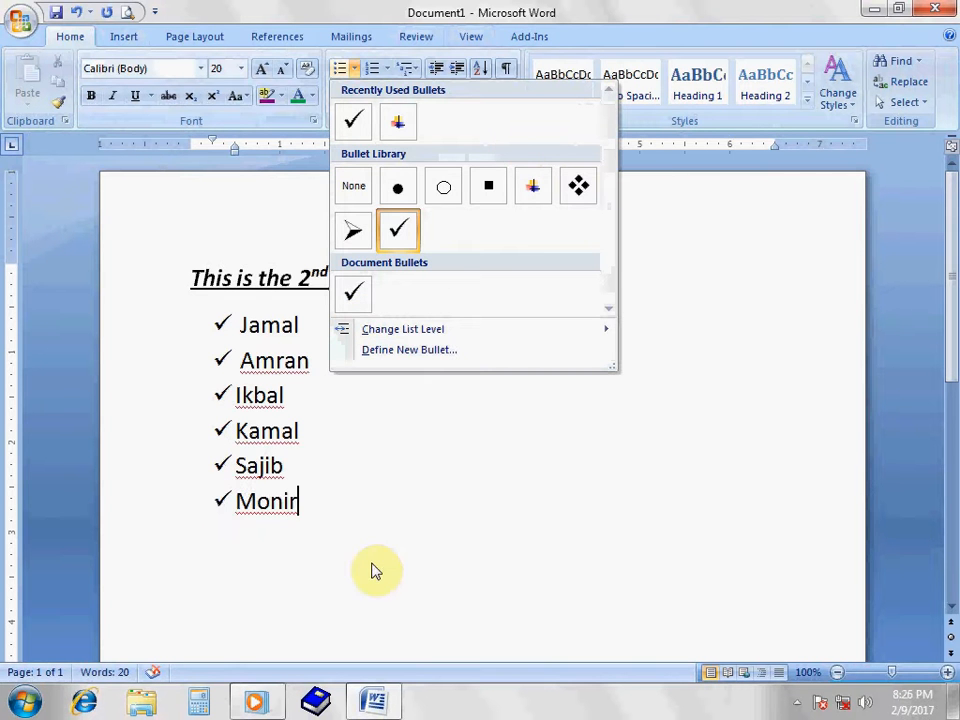
{"action": "left_click", "coordinate": [423, 478]}
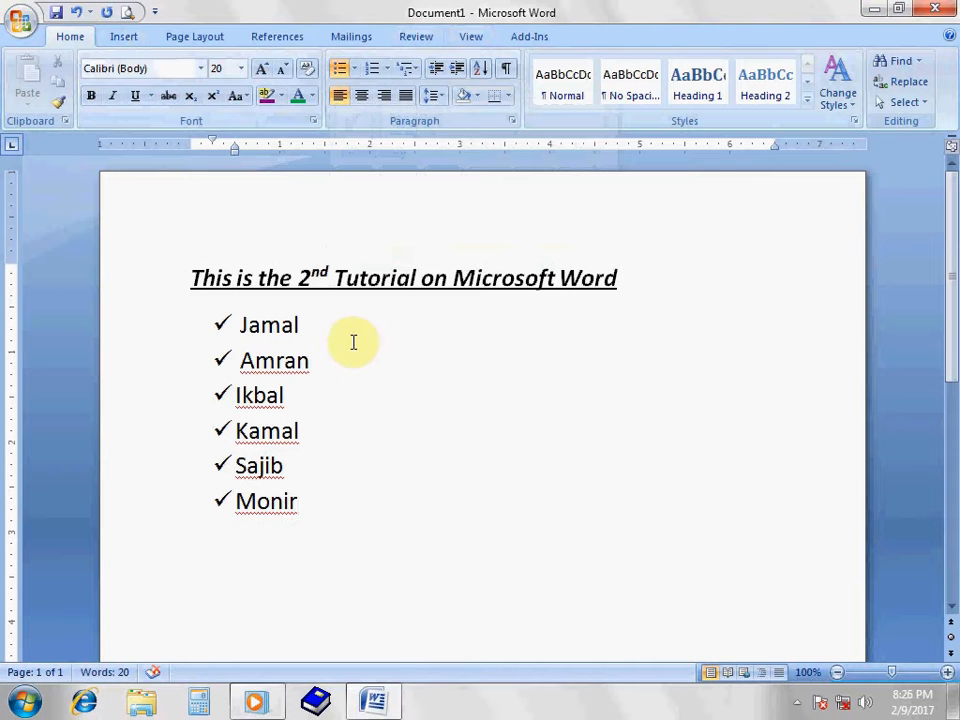
- Underline the name in the first list item and append an underlined colon, with underlining off for the text after it
{"action": "left_click_drag", "start_coordinate": [304, 324], "coordinate": [236, 316]}
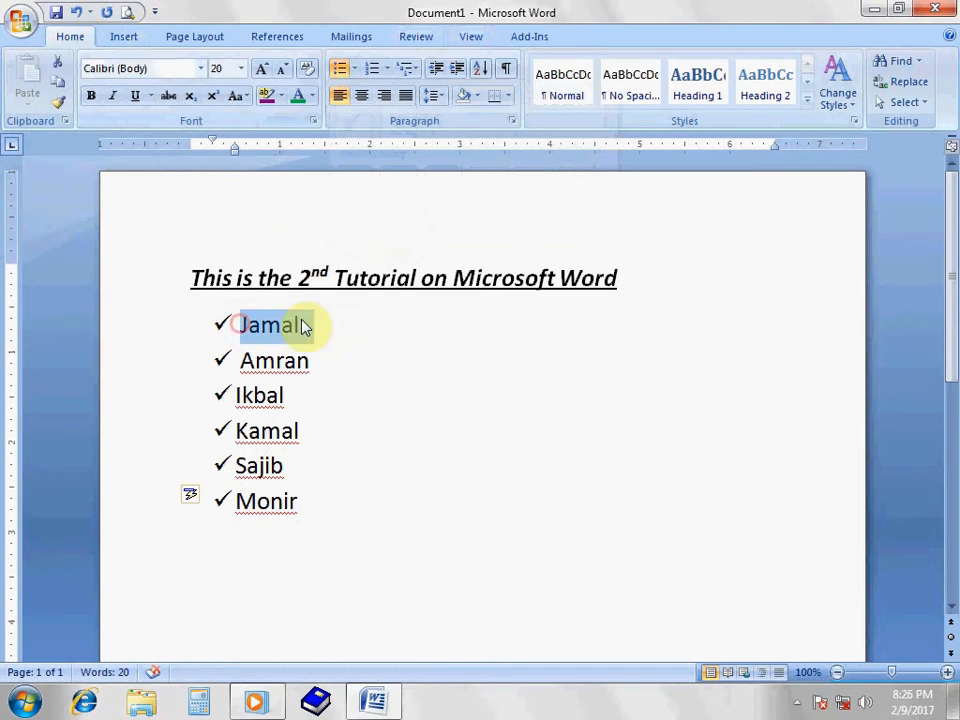
{"action": "left_click", "coordinate": [135, 96]}
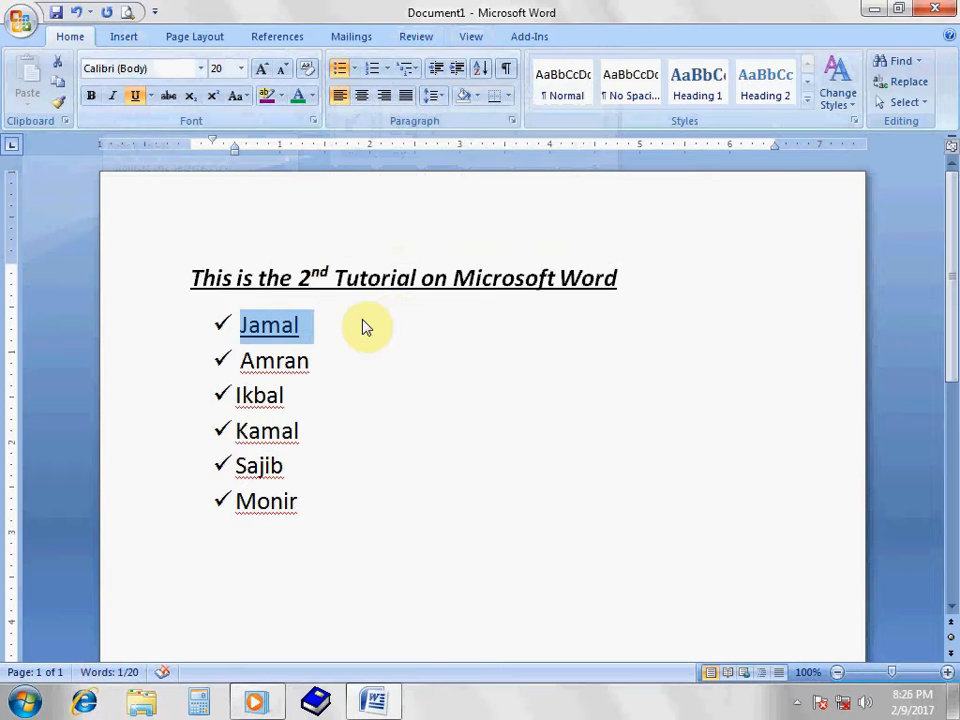
{"action": "left_click", "coordinate": [324, 328]}
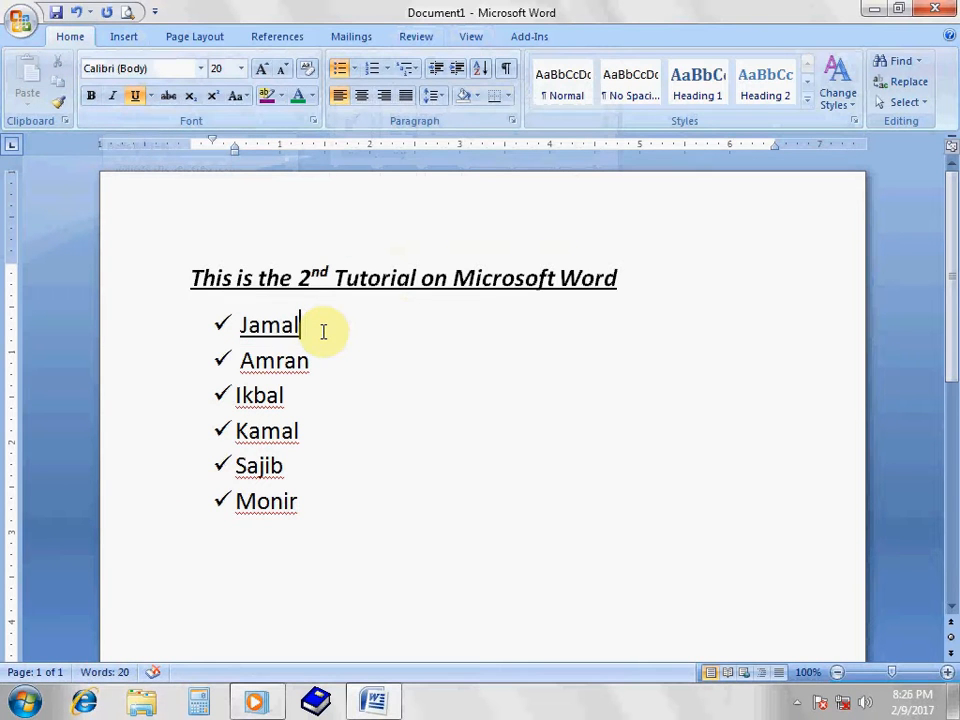
{"action": "type", "text": ":"}
{"action": "left_click", "coordinate": [134, 100]}
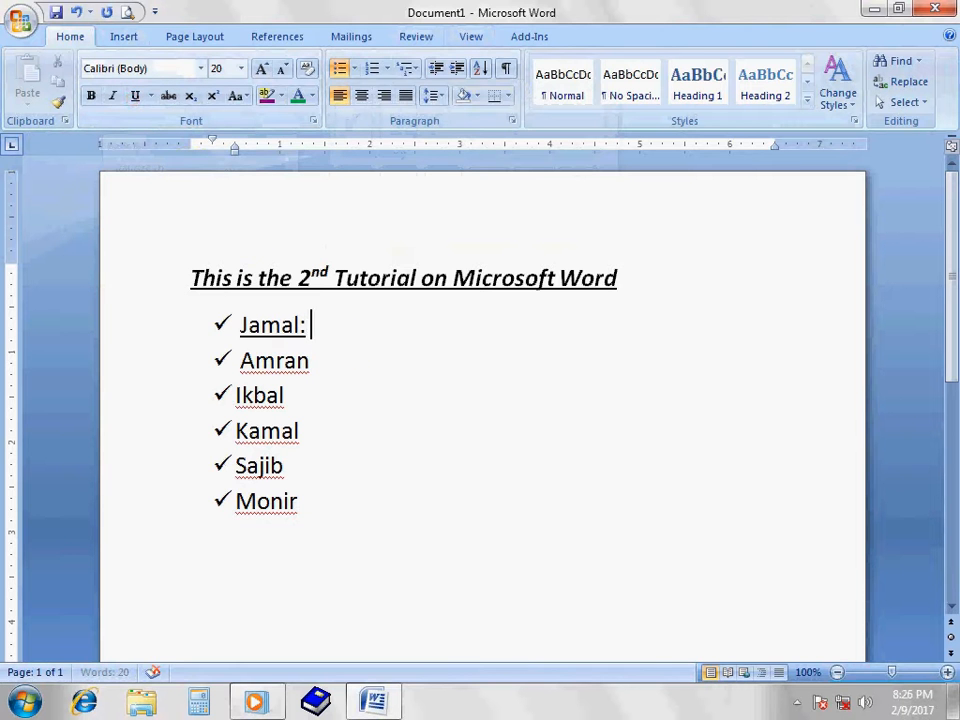
- Try out filler text after the colon in the first list item and erase it again
{"action": "type", "text": "ds"}
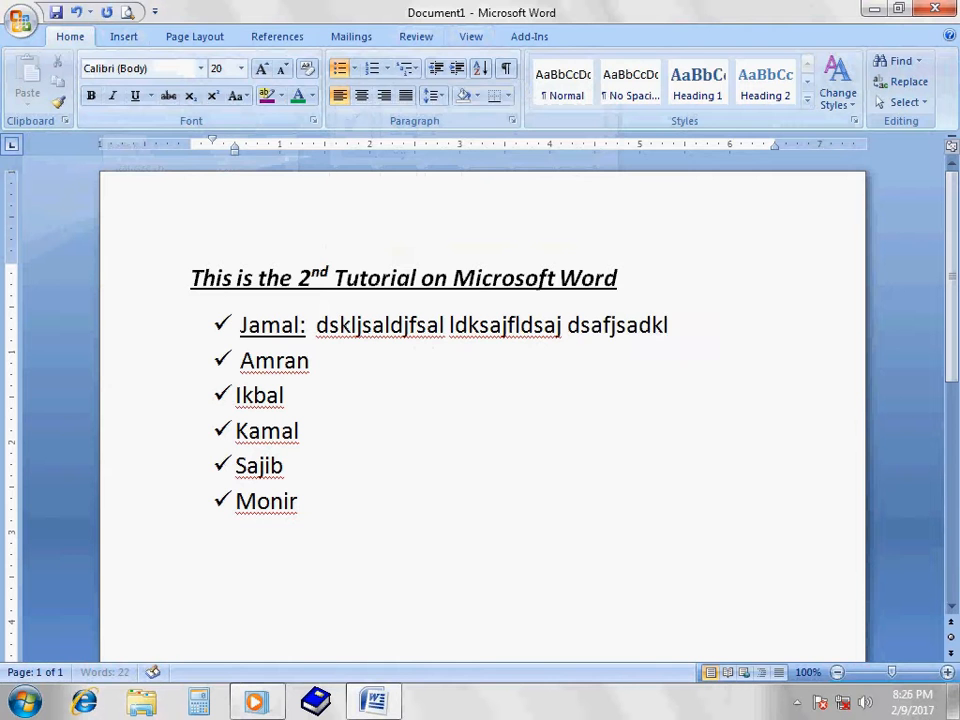
{"action": "key", "text": "BackSpace"}
{"action": "key", "text": "BackSpace"}
{"action": "key", "text": "BackSpace"}
{"action": "key", "text": "BackSpace"}
{"action": "key", "text": "BackSpace"}
{"action": "key", "text": "BackSpace"}
{"action": "key", "text": "BackSpace"}
{"action": "key", "text": "BackSpace"}
{"action": "key", "text": "BackSpace"}
{"action": "key", "text": "BackSpace"}
{"action": "key", "text": "BackSpace"}
{"action": "key", "text": "BackSpace"}
{"action": "key", "text": "BackSpace"}
{"action": "key", "text": "BackSpace"}
{"action": "key", "text": "BackSpace"}
{"action": "key", "text": "BackSpace"}
{"action": "key", "text": "BackSpace"}
{"action": "key", "text": "BackSpace"}
{"action": "key", "text": "BackSpace"}
{"action": "key", "text": "BackSpace"}
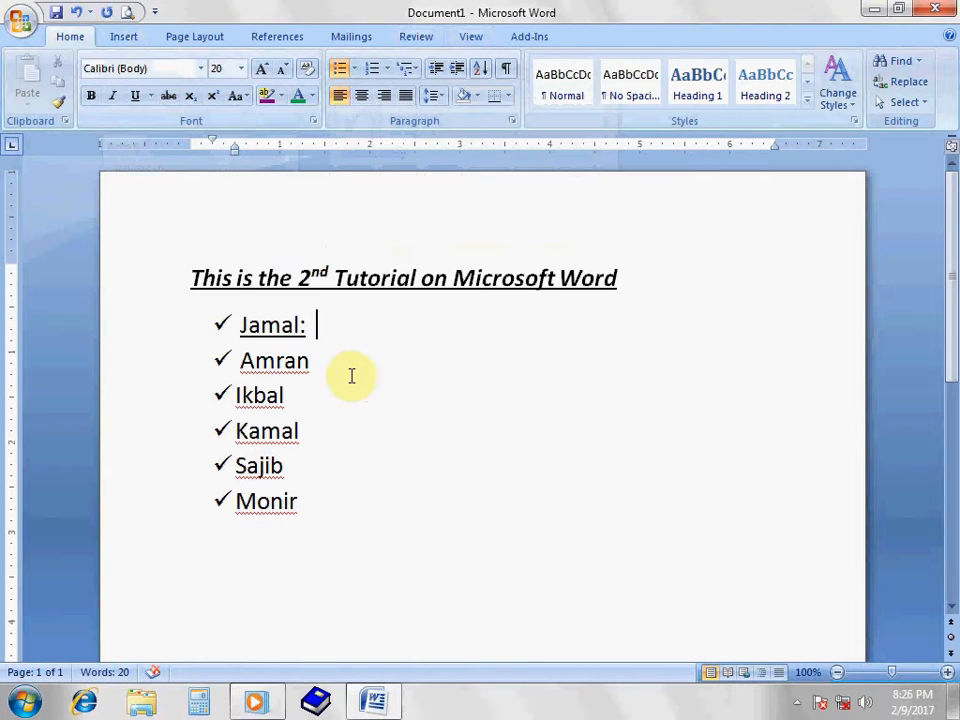
- Colour the three middle letters of the name in the last list item green
{"action": "left_click_drag", "start_coordinate": [312, 361], "coordinate": [229, 426]}
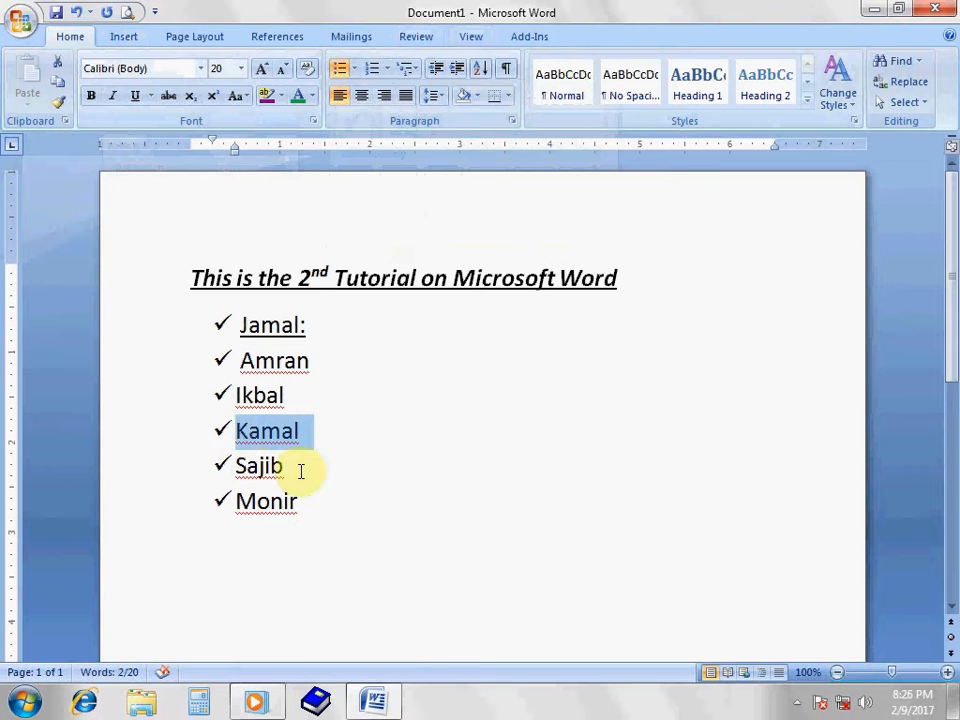
{"action": "left_click_drag", "start_coordinate": [300, 469], "coordinate": [240, 480]}
{"action": "left_click_drag", "start_coordinate": [289, 504], "coordinate": [246, 499]}
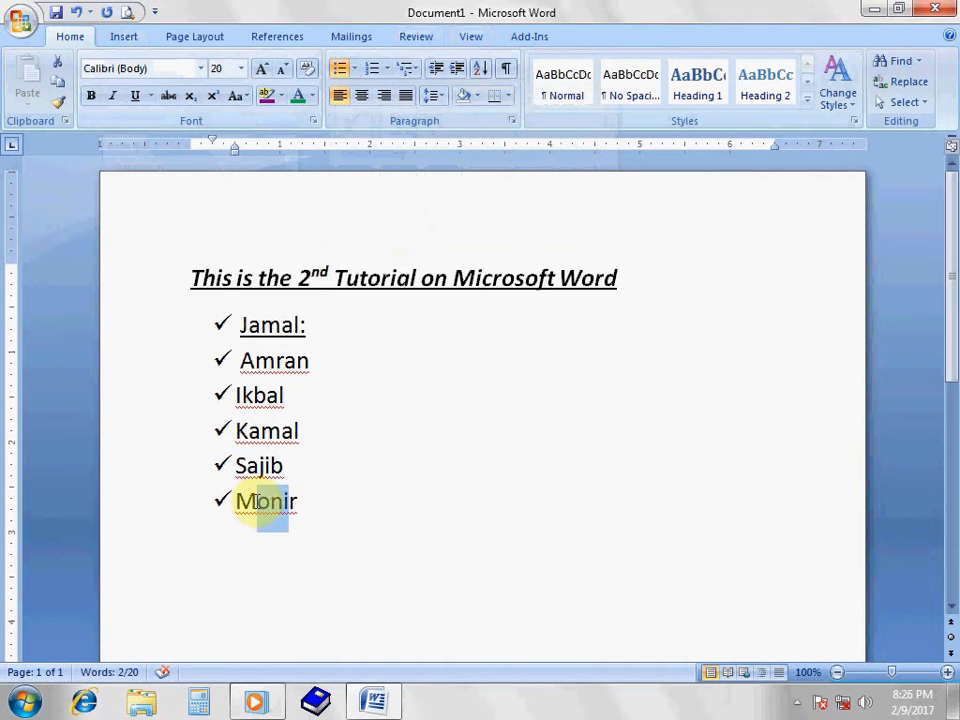
{"action": "left_click", "coordinate": [390, 315]}
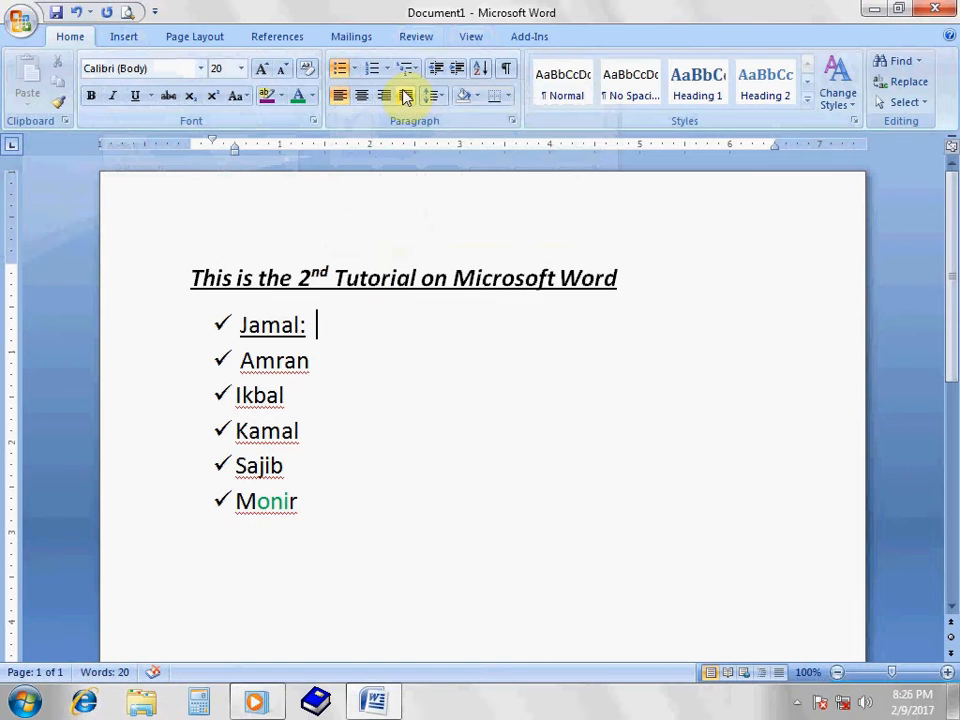
- Set the text colour of the entire last list item to black
{"action": "left_click_drag", "start_coordinate": [336, 499], "coordinate": [242, 503]}
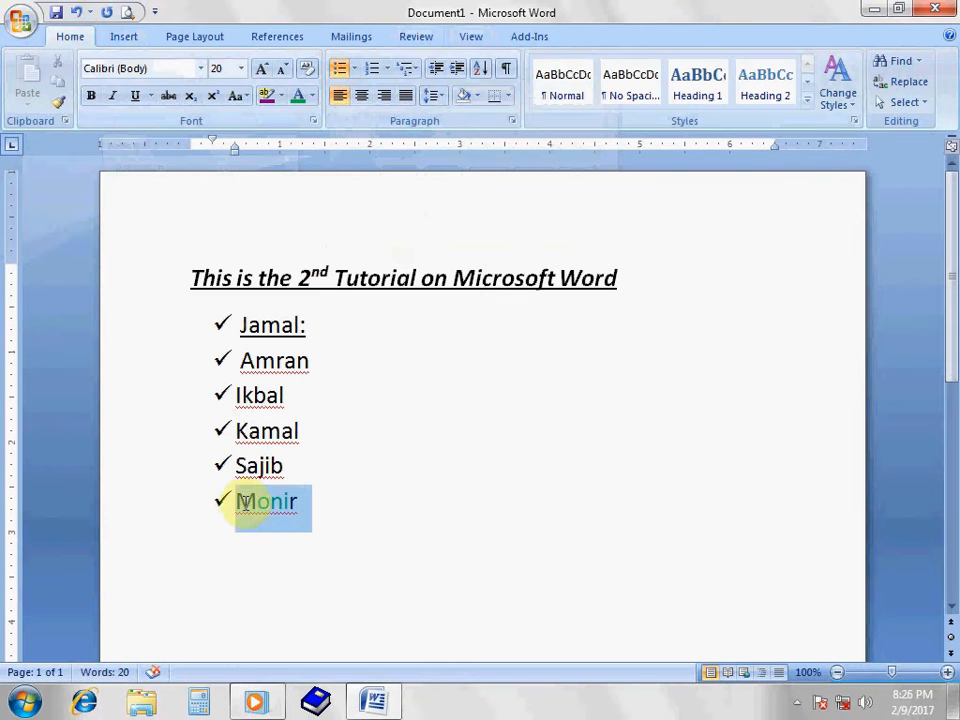
{"action": "left_click", "coordinate": [310, 96]}
{"action": "left_click", "coordinate": [299, 119]}
{"action": "left_click", "coordinate": [343, 487]}
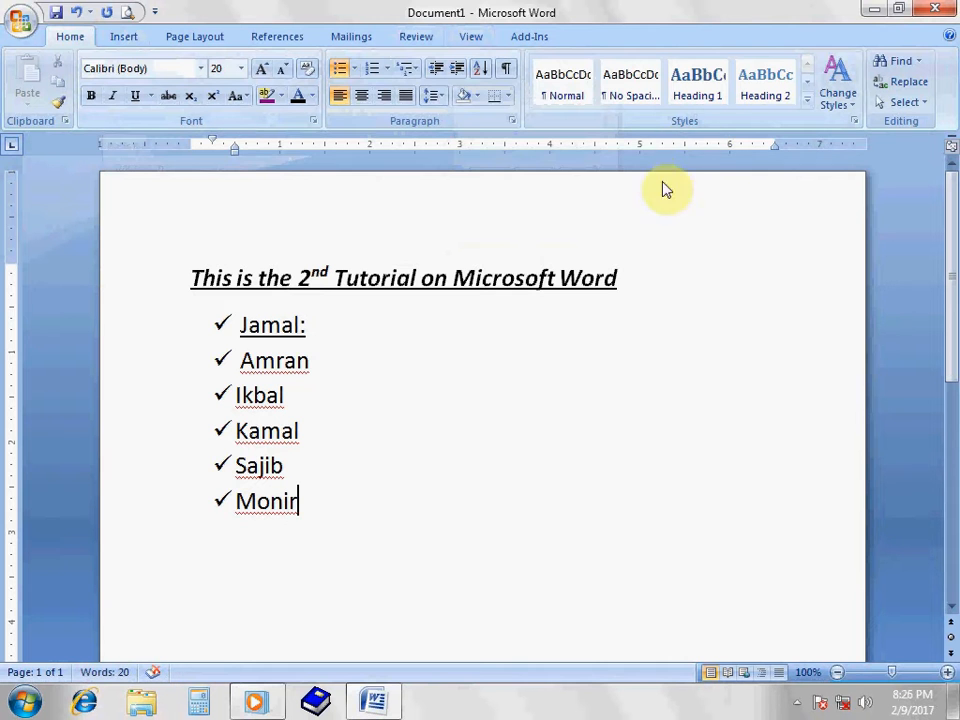
- Try the 1. 2. 3. number format on the whole name list and remove the numbering again
{"action": "left_click", "coordinate": [389, 70]}
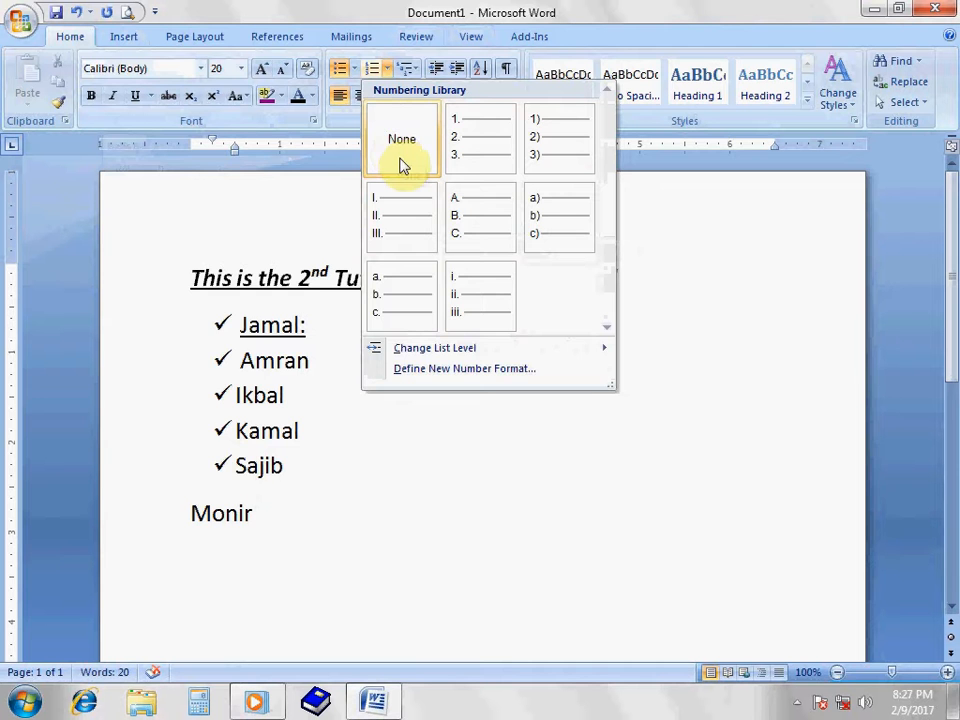
{"action": "left_click", "coordinate": [347, 505]}
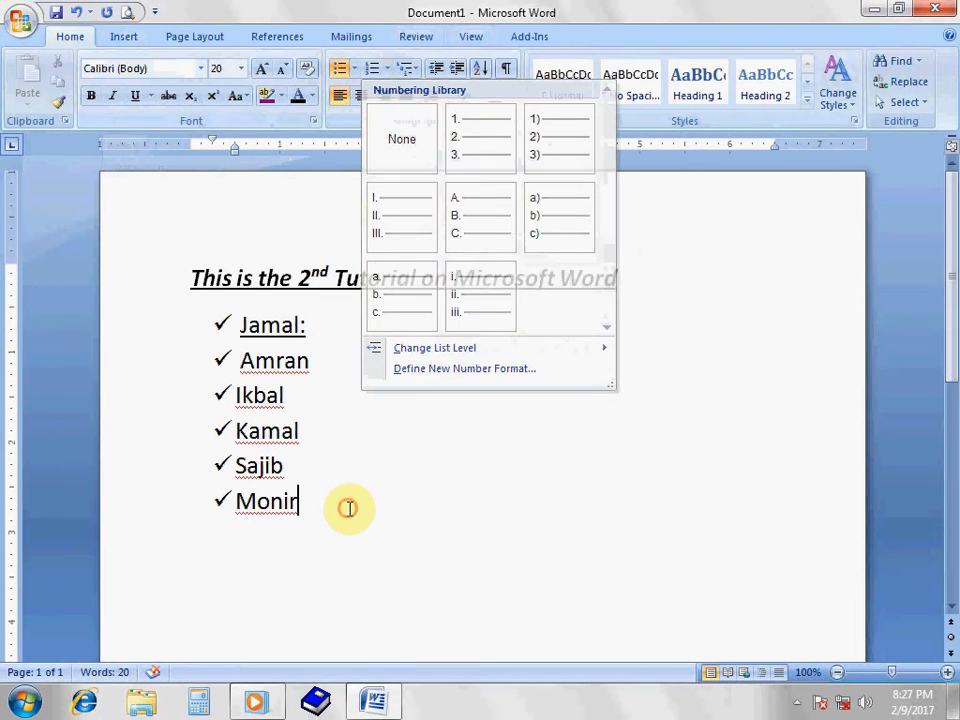
{"action": "left_click_drag", "start_coordinate": [331, 496], "coordinate": [231, 328]}
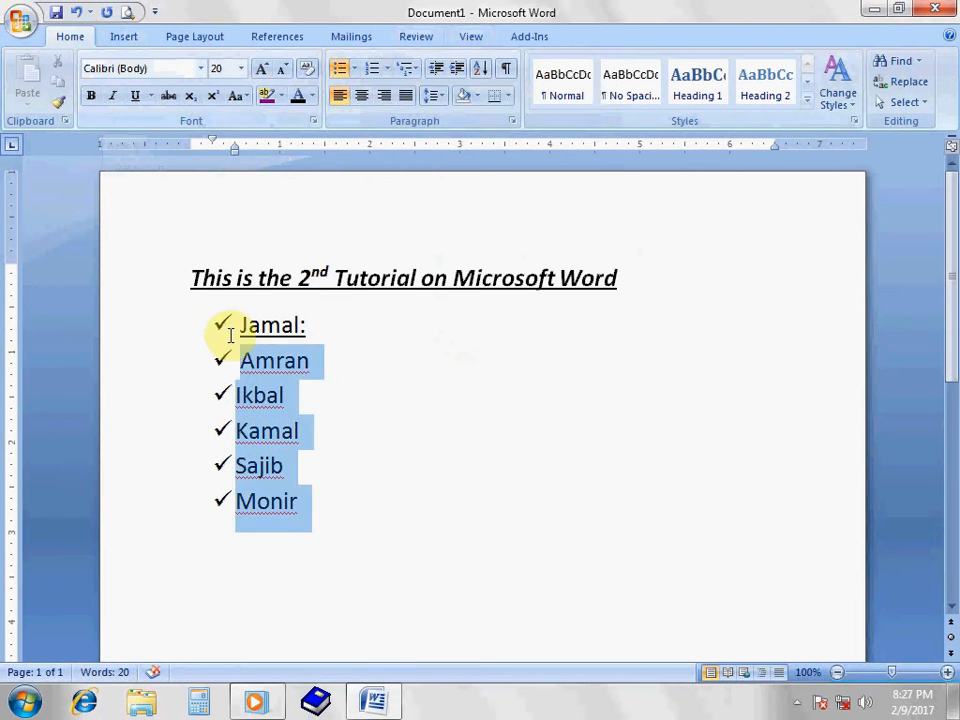
{"action": "left_click", "coordinate": [376, 69]}
{"action": "left_click", "coordinate": [387, 69]}
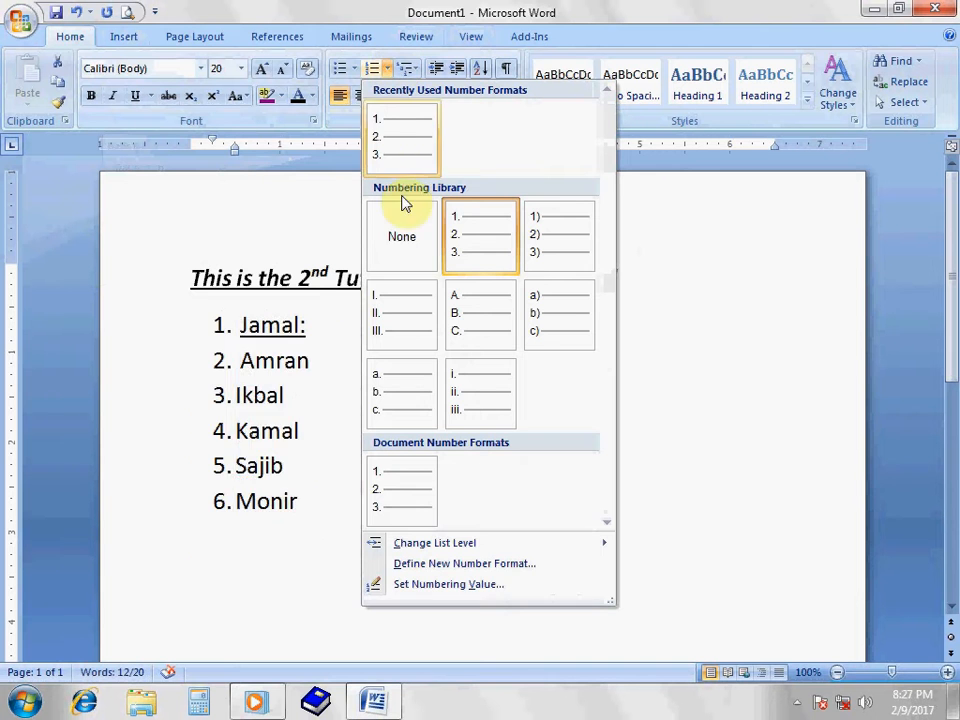
{"action": "left_click", "coordinate": [402, 254]}
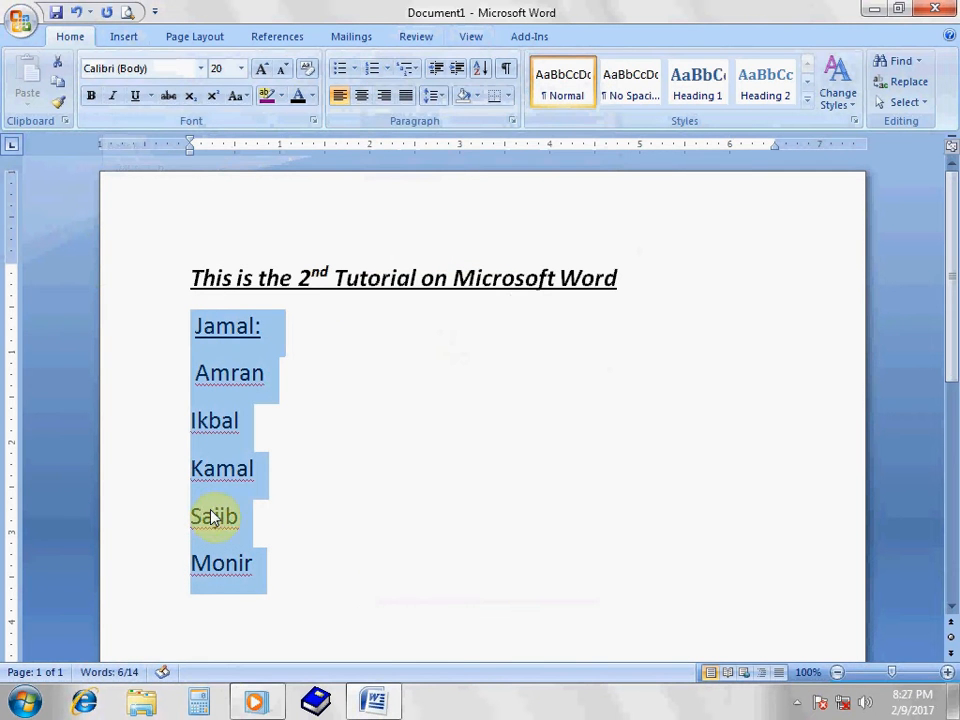
- Number the name list with the 1) 2) 3) format and remove the underlining from its first item
{"action": "left_click", "coordinate": [388, 70]}
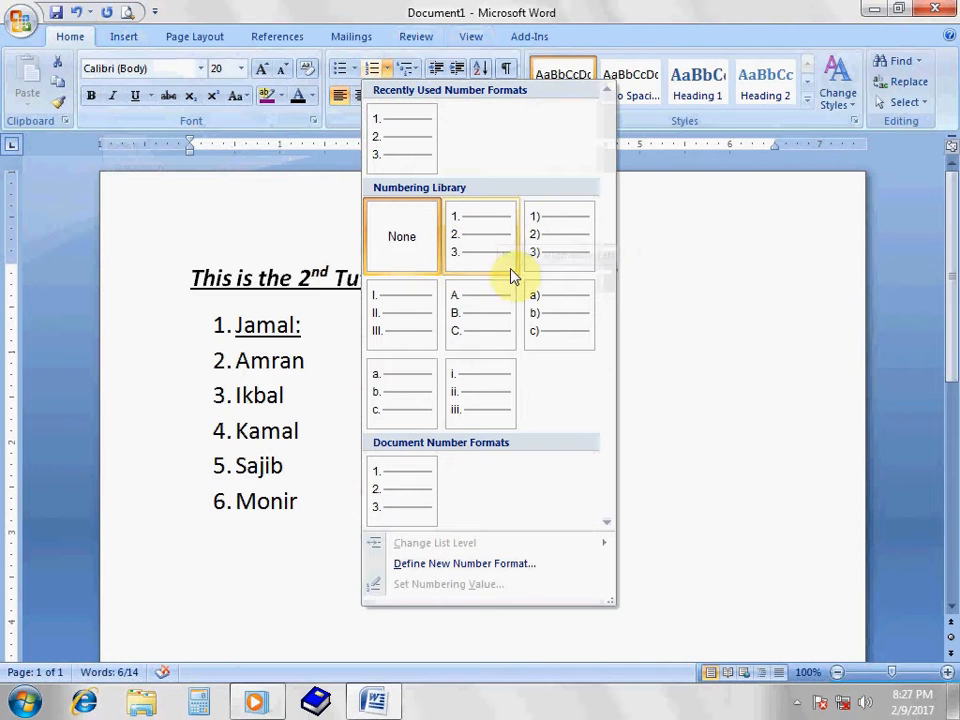
{"action": "left_click", "coordinate": [555, 236]}
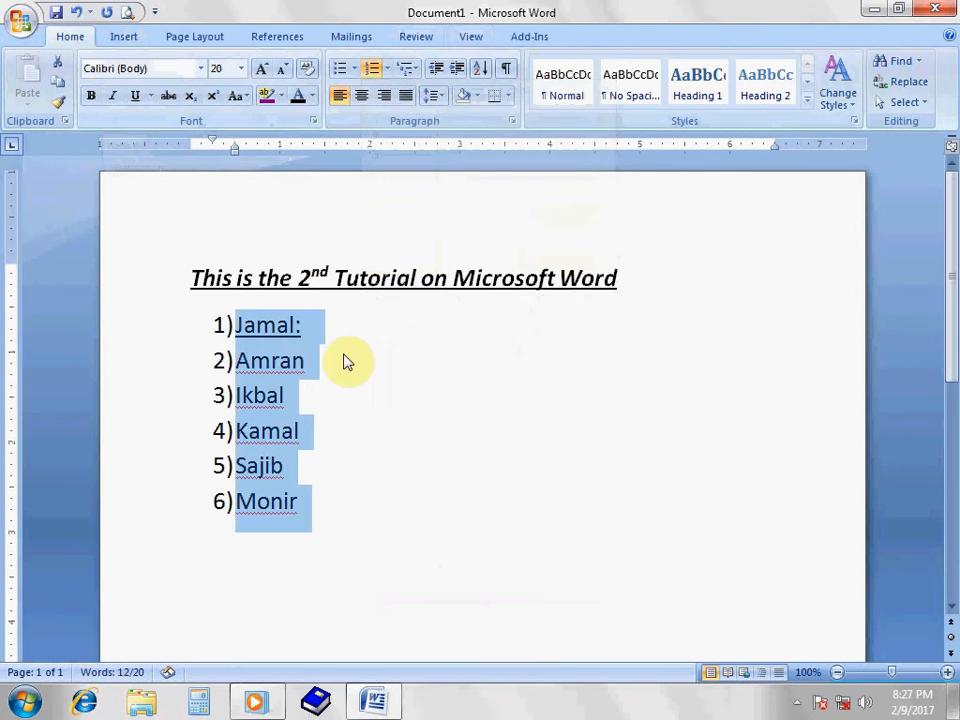
{"action": "left_click", "coordinate": [133, 96]}
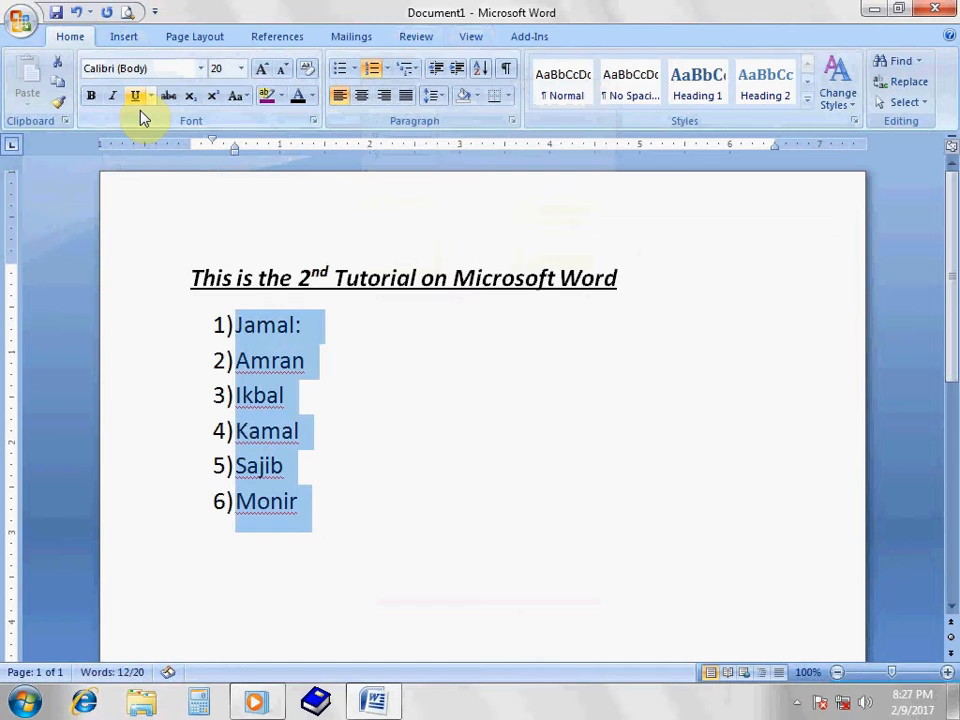
{"action": "left_click", "coordinate": [407, 465]}
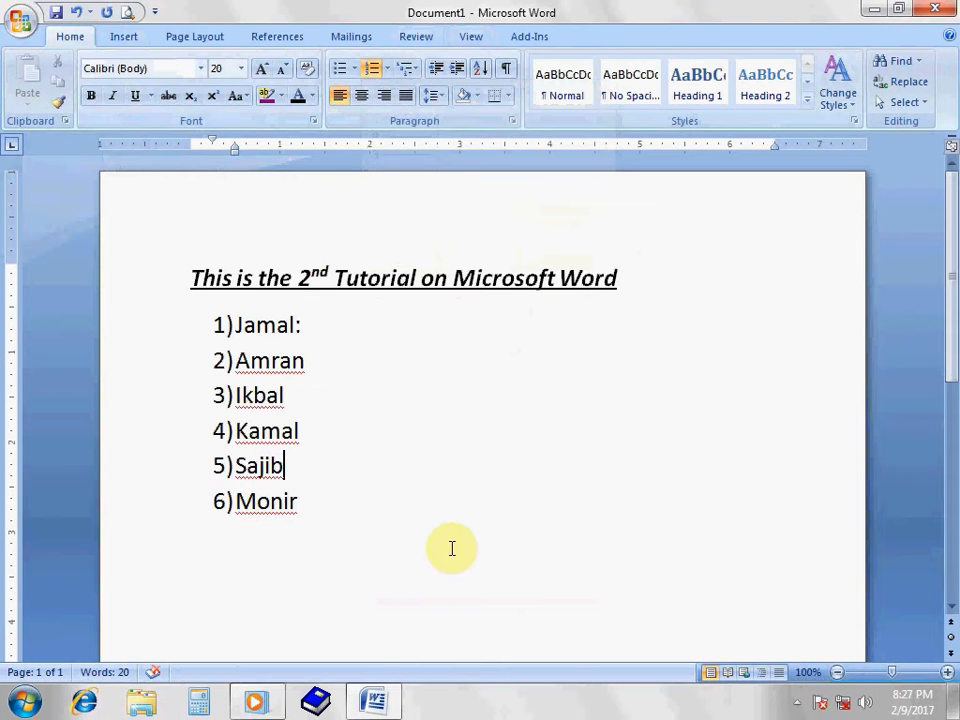
- Examine the multilevel list styles offered in the list library without applying any to the numbered list
{"action": "left_click", "coordinate": [416, 70]}
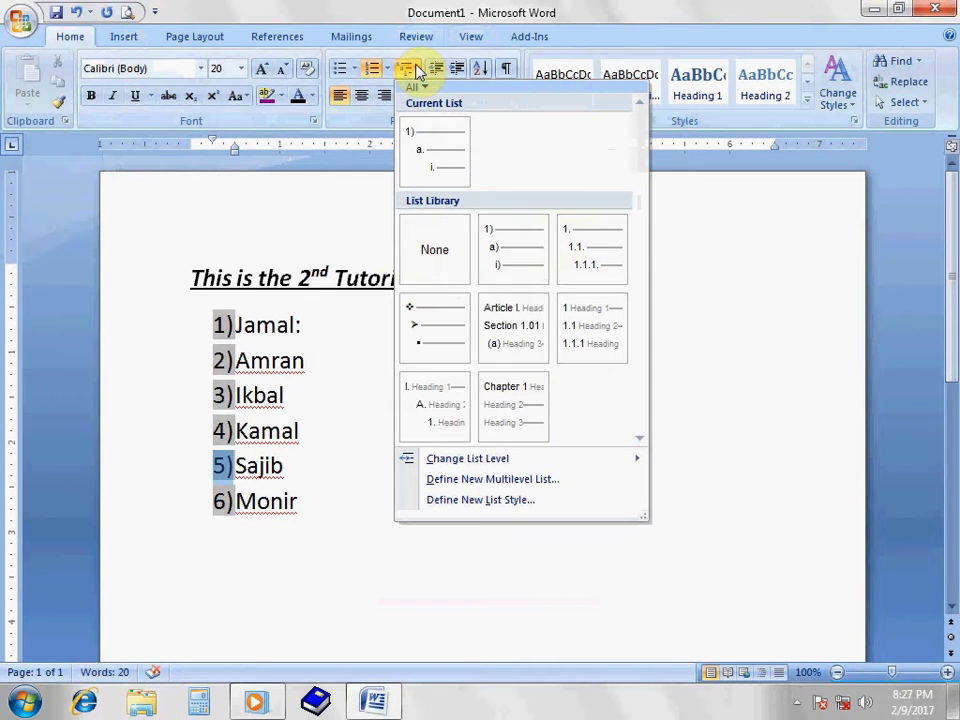
{"action": "mouse_move", "coordinate": [502, 235]}
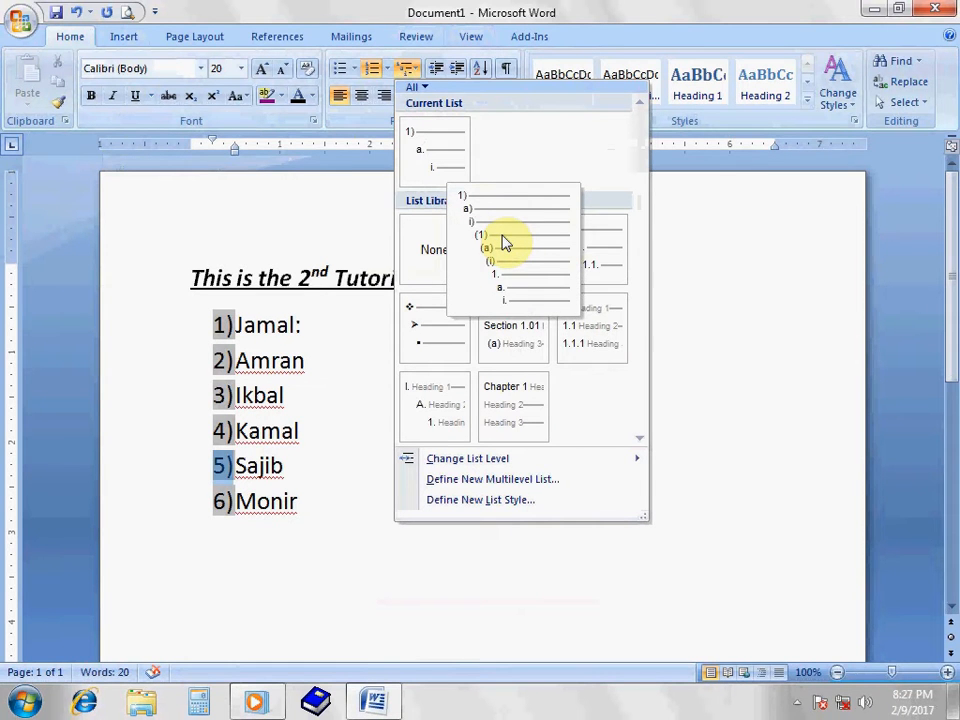
{"action": "mouse_move", "coordinate": [533, 338]}
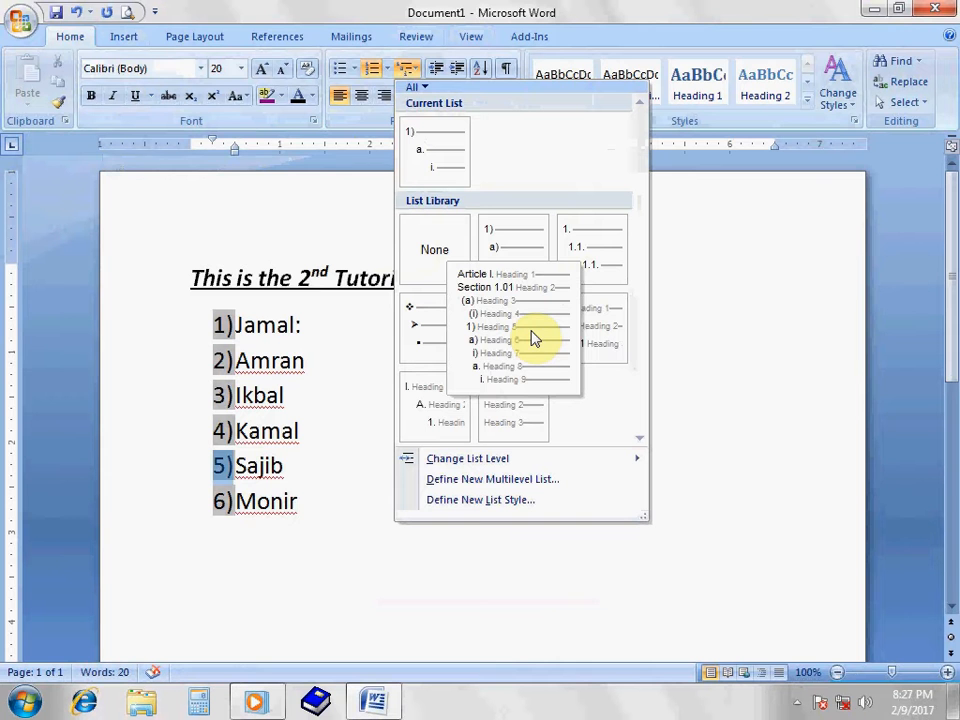
{"action": "mouse_move", "coordinate": [612, 258]}
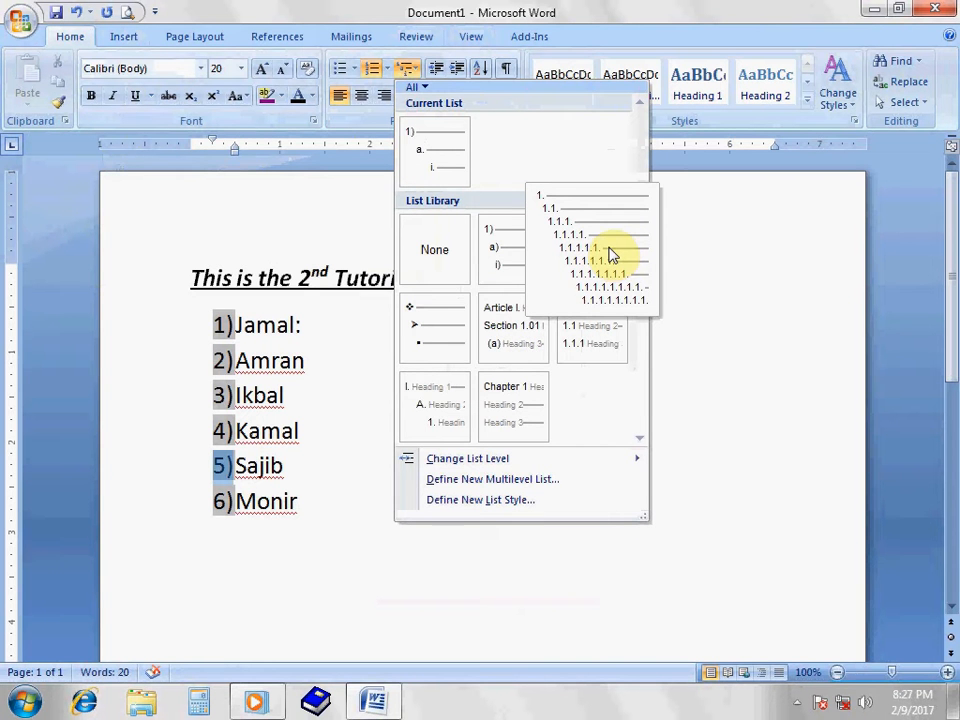
{"action": "mouse_move", "coordinate": [446, 328]}
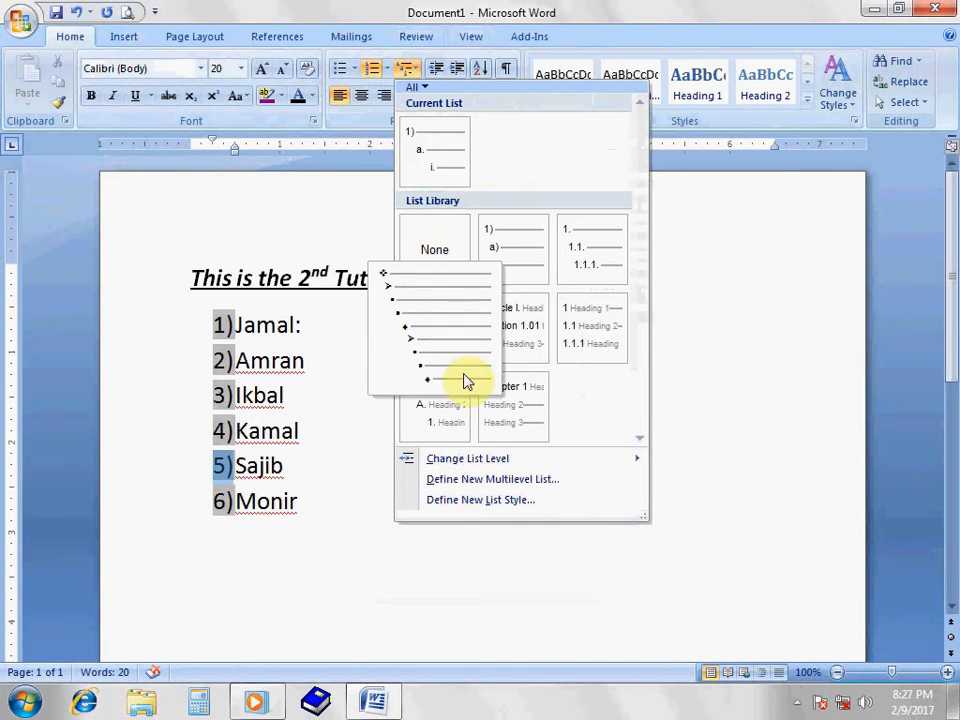
{"action": "mouse_move", "coordinate": [483, 434]}
{"action": "mouse_move", "coordinate": [532, 273]}
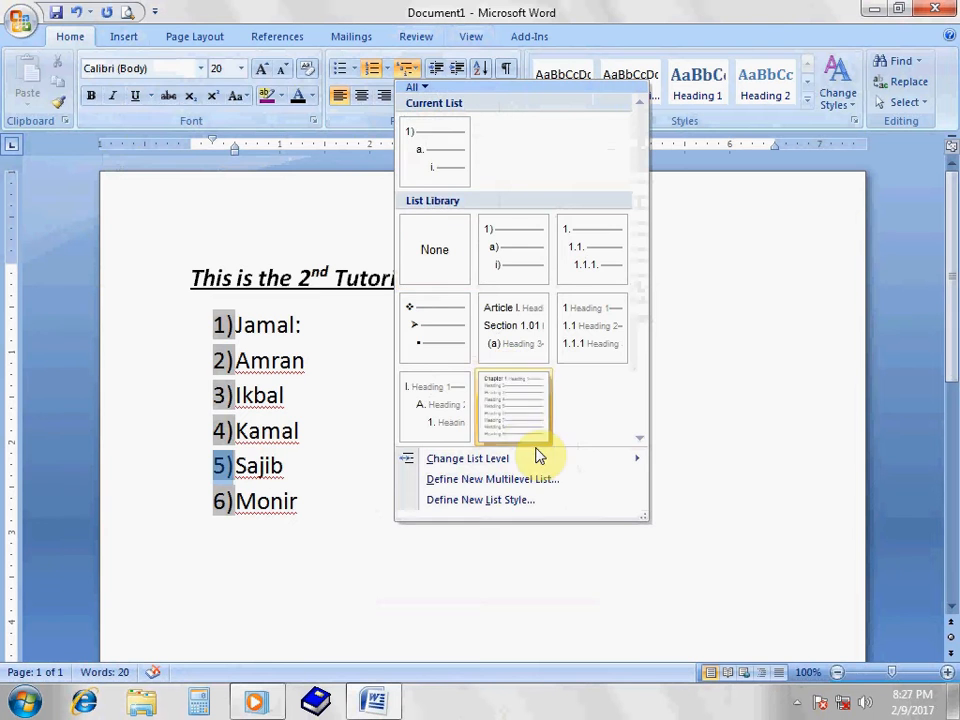
{"action": "left_click", "coordinate": [774, 343]}
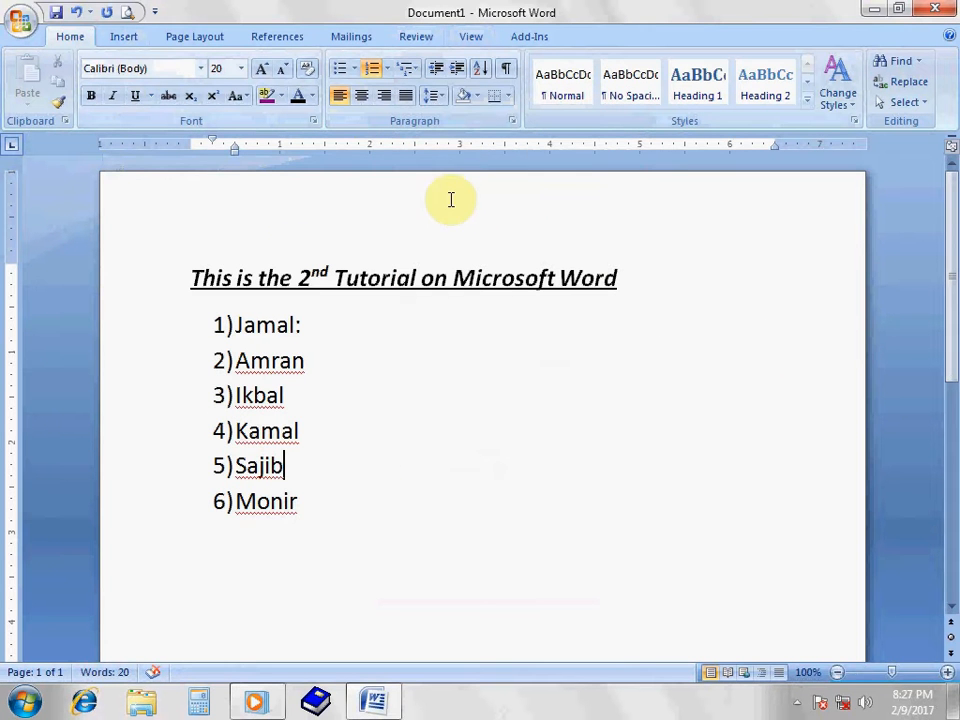
- Try centred, right and justified alignment on the numbered list and return it to left alignment
{"action": "left_click_drag", "start_coordinate": [360, 525], "coordinate": [184, 328]}
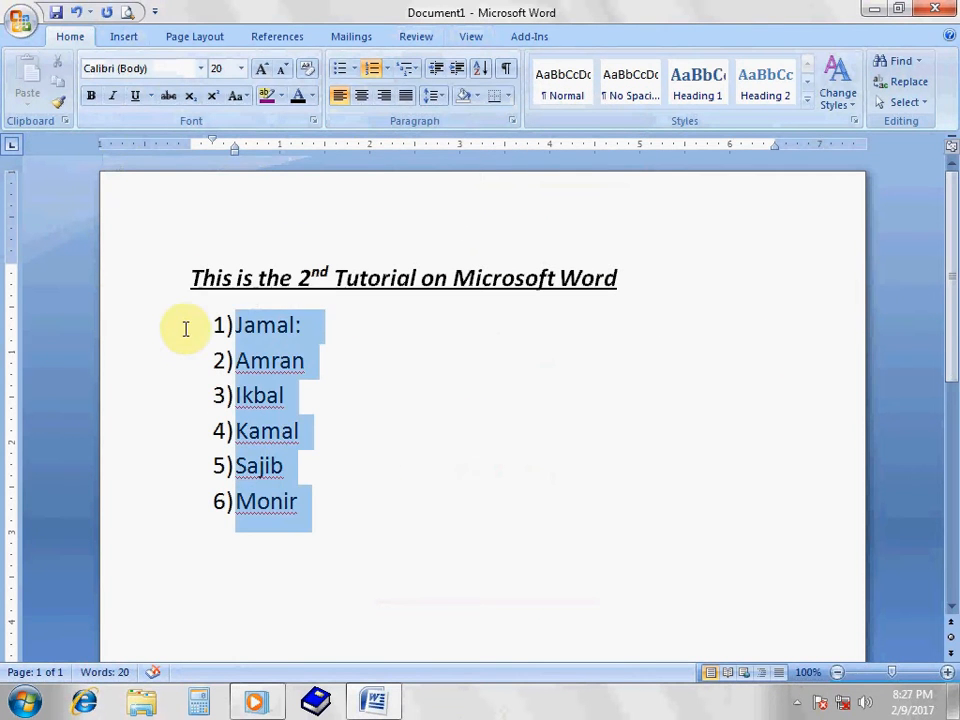
{"action": "left_click", "coordinate": [362, 97]}
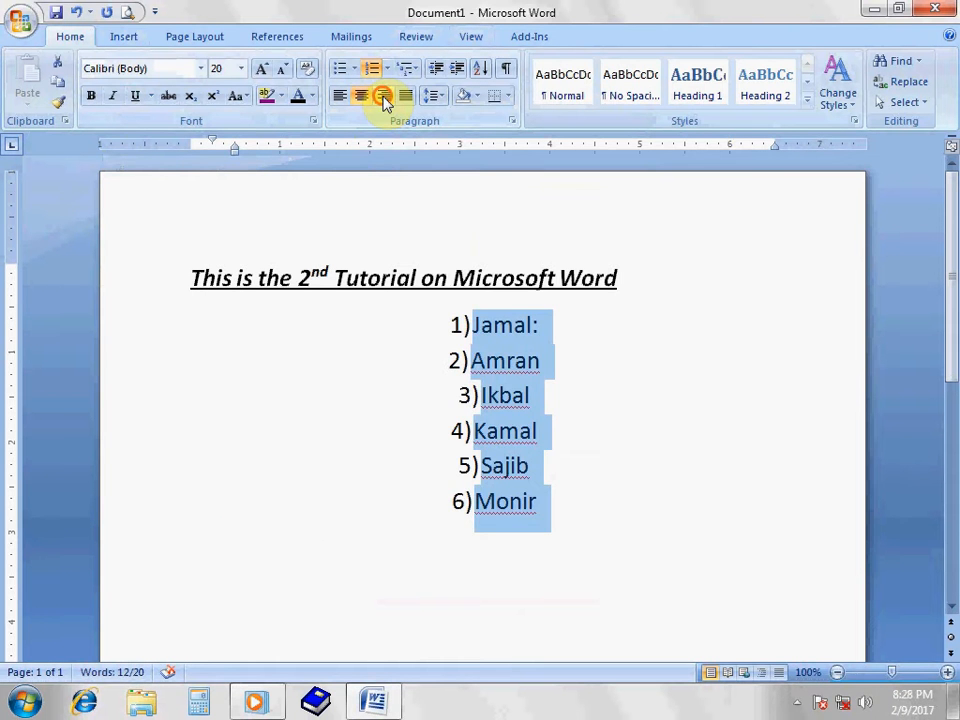
{"action": "left_click", "coordinate": [384, 96]}
{"action": "left_click", "coordinate": [406, 97]}
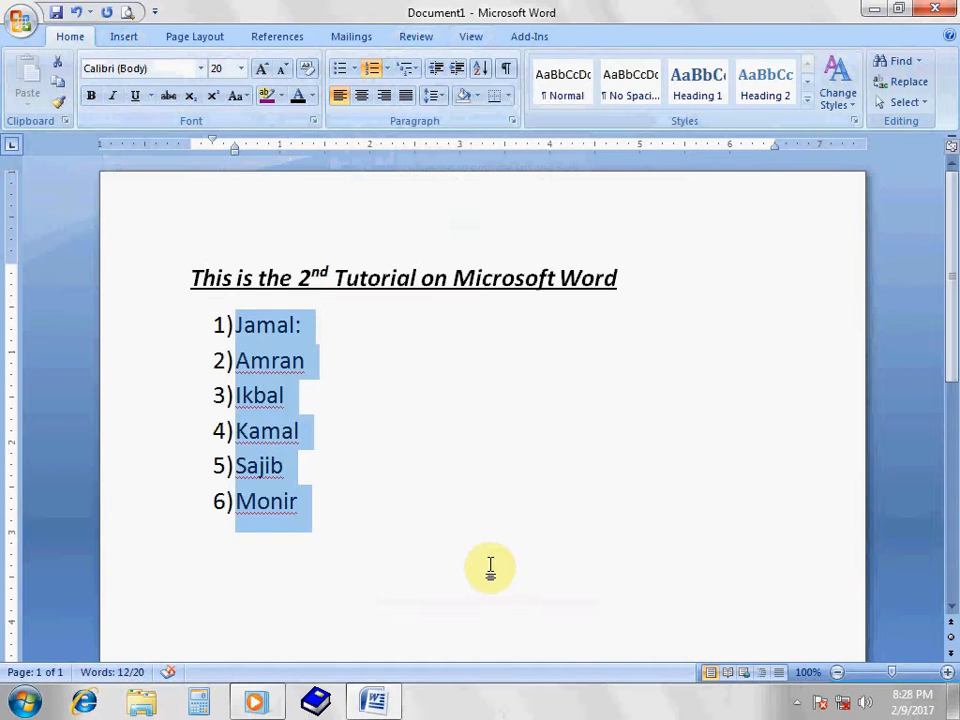
{"action": "left_click", "coordinate": [416, 322]}
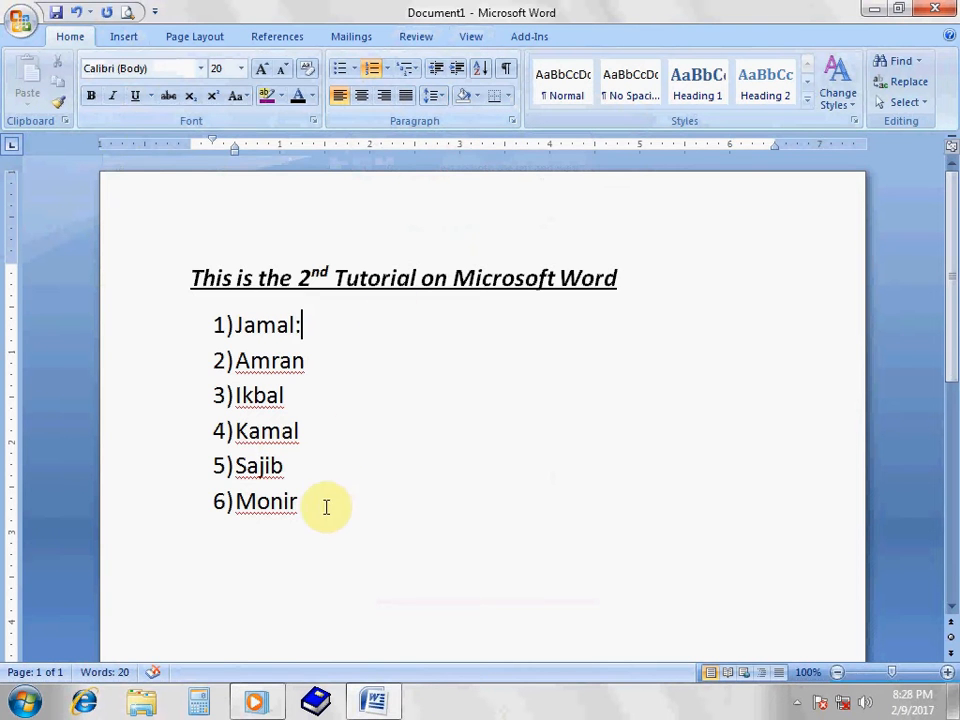
- Shade the heading and the whole numbered list dark red
{"action": "left_click_drag", "start_coordinate": [317, 500], "coordinate": [210, 297]}
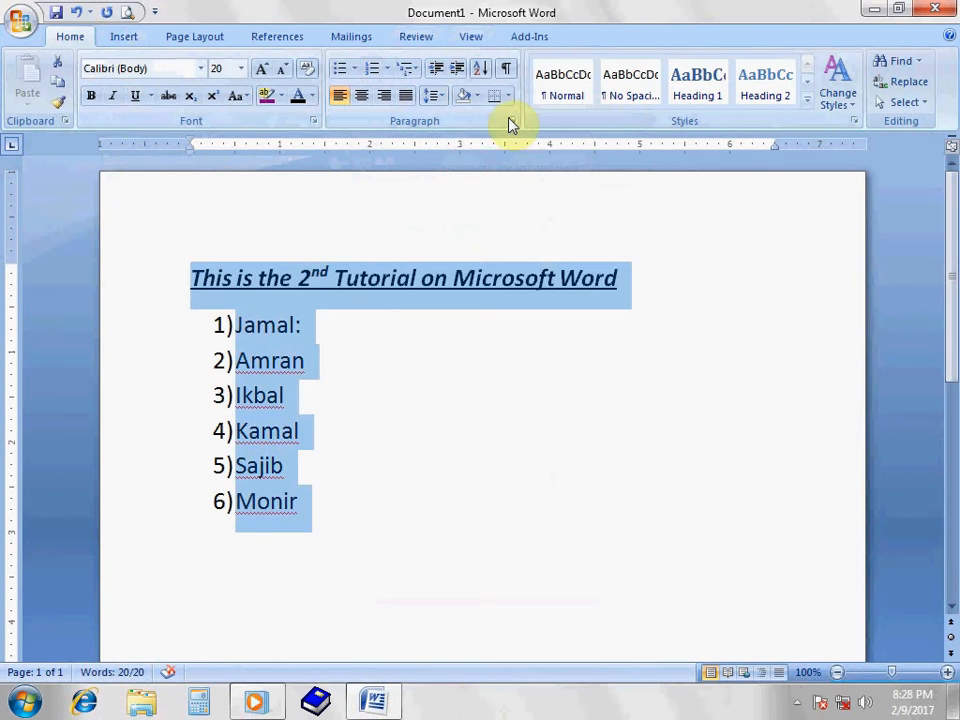
{"action": "left_click", "coordinate": [478, 96]}
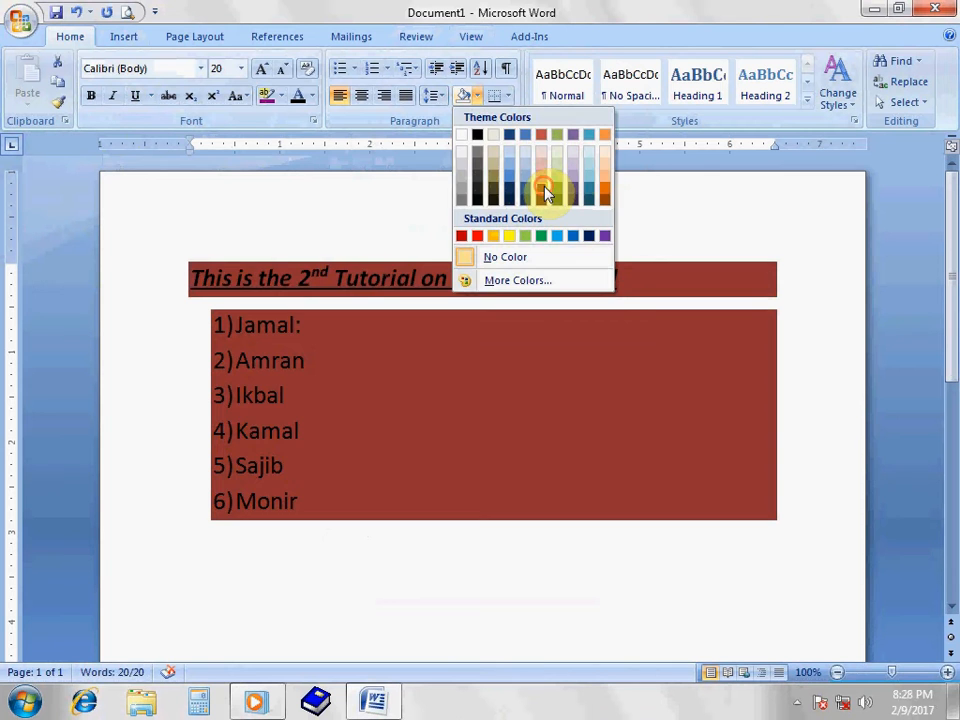
{"action": "left_click", "coordinate": [544, 188]}
{"action": "left_click", "coordinate": [363, 538]}
{"action": "left_click", "coordinate": [326, 420]}
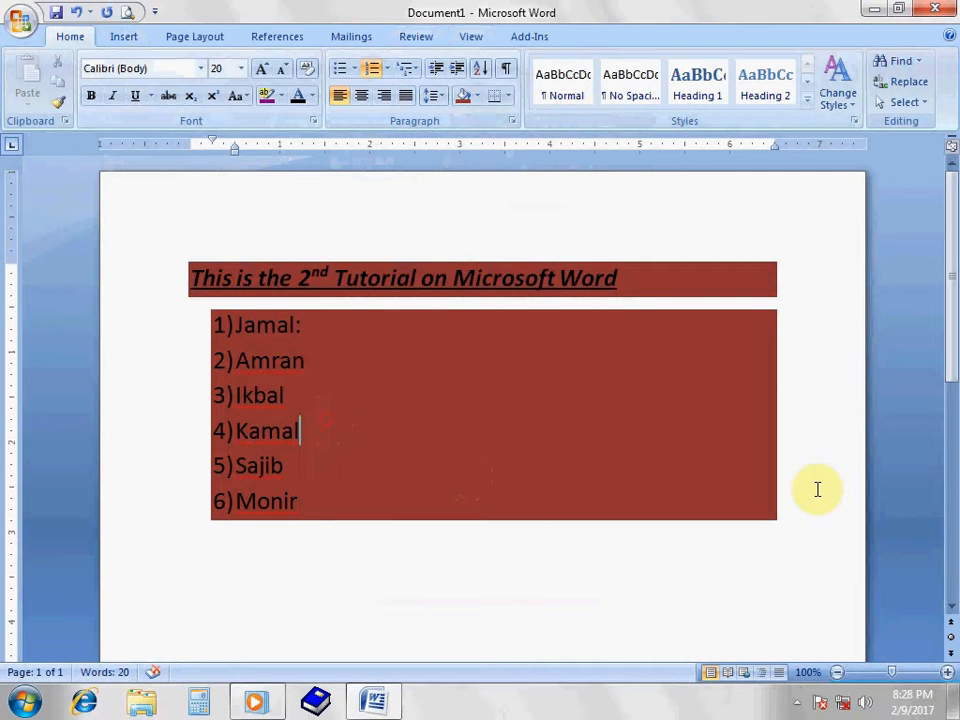
- Change the shading behind the heading and the numbered list to white
{"action": "left_click_drag", "start_coordinate": [786, 491], "coordinate": [600, 328]}
{"action": "left_click_drag", "start_coordinate": [611, 254], "coordinate": [210, 236]}
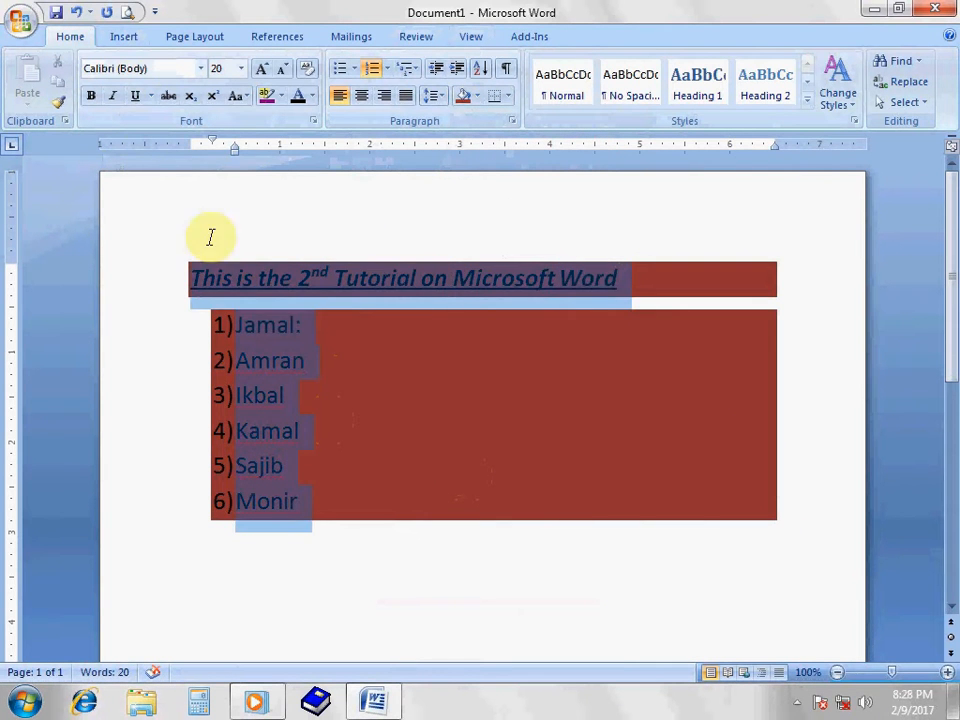
{"action": "left_click", "coordinate": [479, 96]}
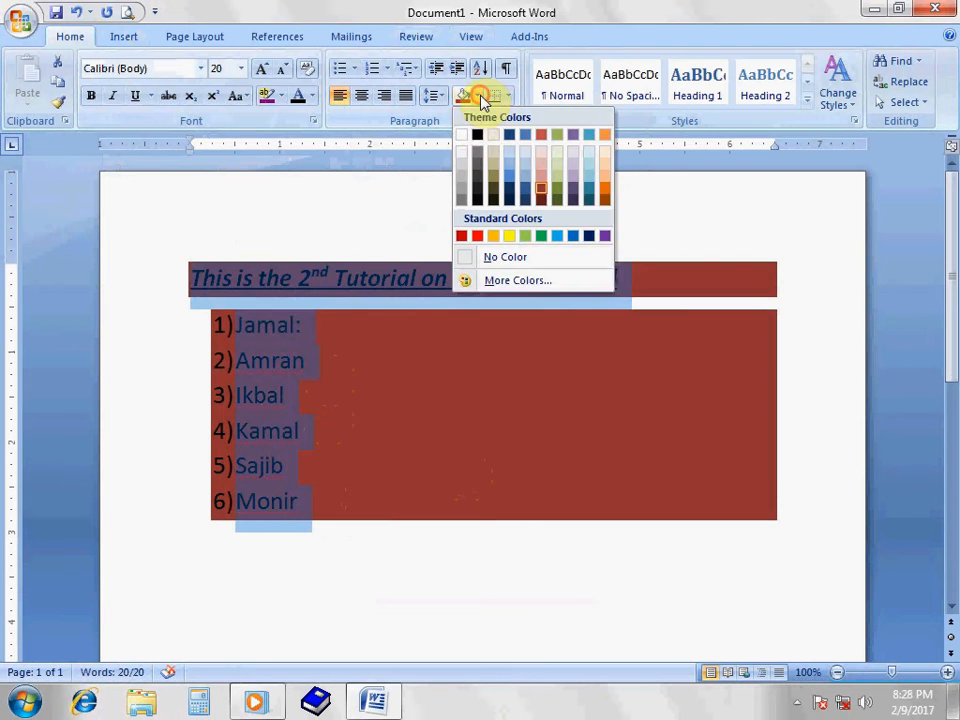
{"action": "left_click", "coordinate": [468, 137]}
{"action": "left_click", "coordinate": [298, 405]}
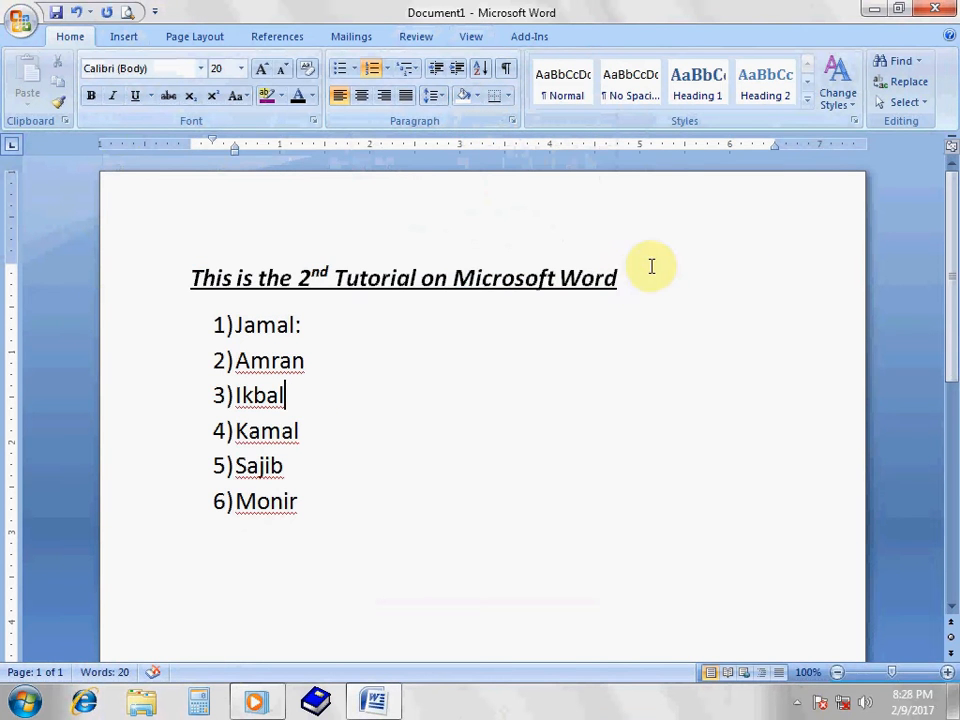
- Shade only the heading line dark blue
{"action": "mouse_move", "coordinate": [630, 277]}
{"action": "left_mouse_down"}
{"action": "mouse_move", "coordinate": [384, 284]}
{"action": "mouse_move", "coordinate": [439, 261]}
{"action": "mouse_move", "coordinate": [154, 274]}
{"action": "mouse_move", "coordinate": [183, 279]}
{"action": "left_mouse_up"}
{"action": "left_click", "coordinate": [478, 96]}
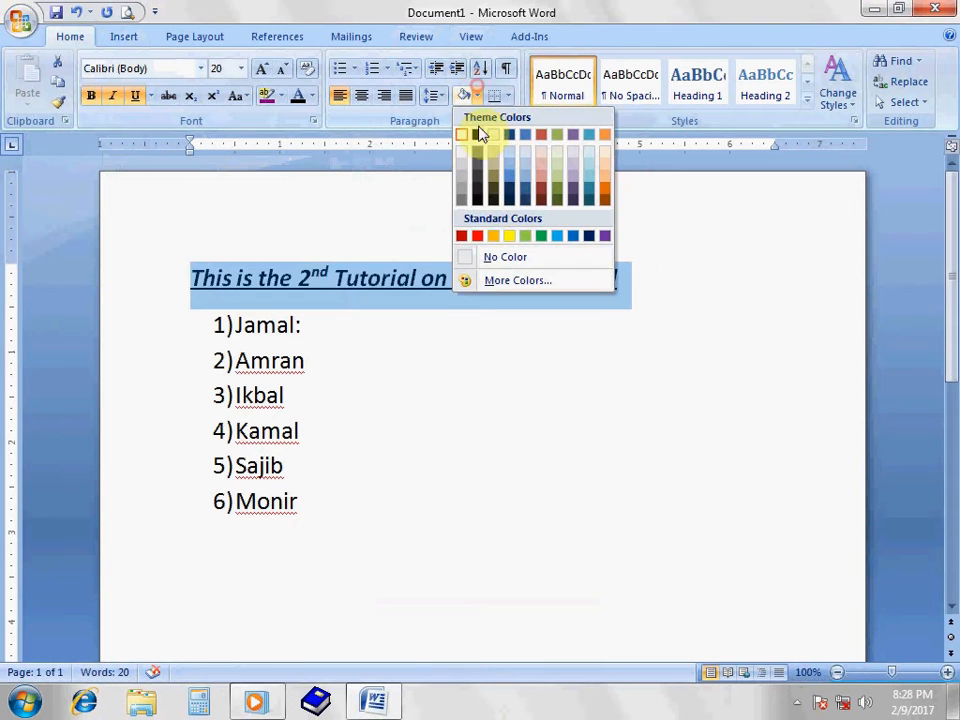
{"action": "left_click", "coordinate": [525, 200]}
{"action": "left_click", "coordinate": [435, 373]}
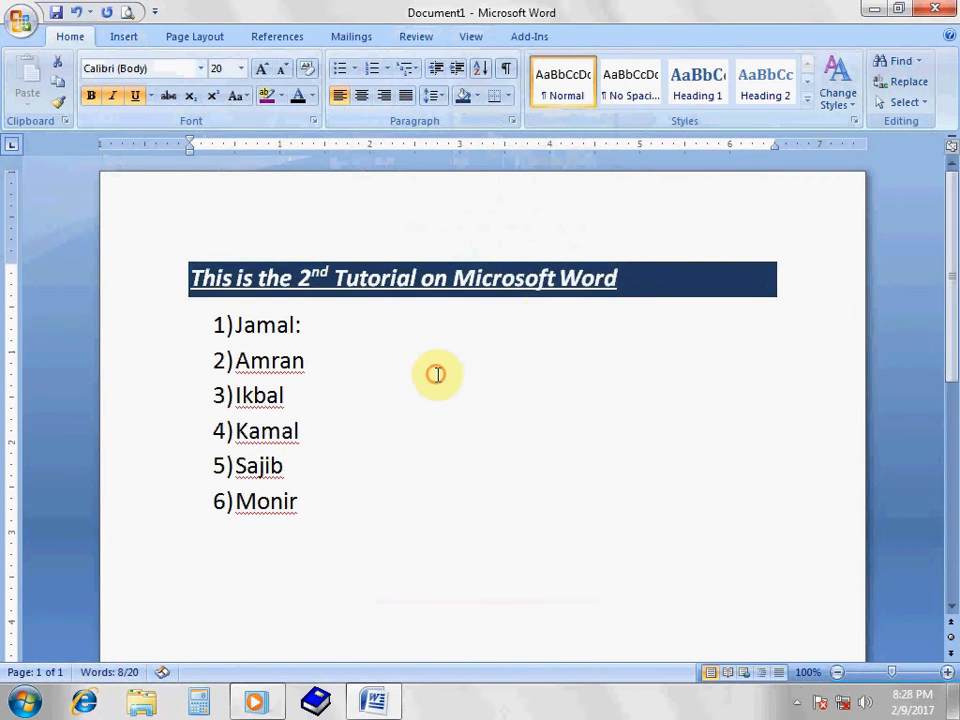
{"action": "left_click", "coordinate": [606, 280]}
{"action": "left_click", "coordinate": [491, 329]}
{"action": "left_click", "coordinate": [810, 353]}
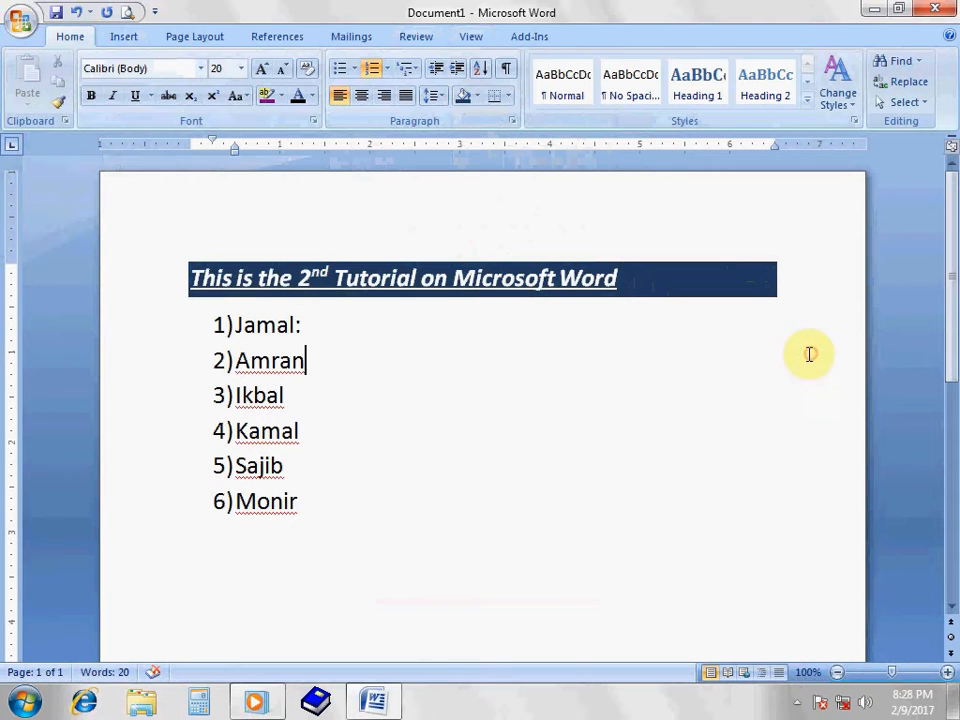
- Shade the numbered name list dark blue, and change that shading to light green
{"action": "left_click_drag", "start_coordinate": [300, 498], "coordinate": [237, 325]}
{"action": "left_click", "coordinate": [462, 96]}
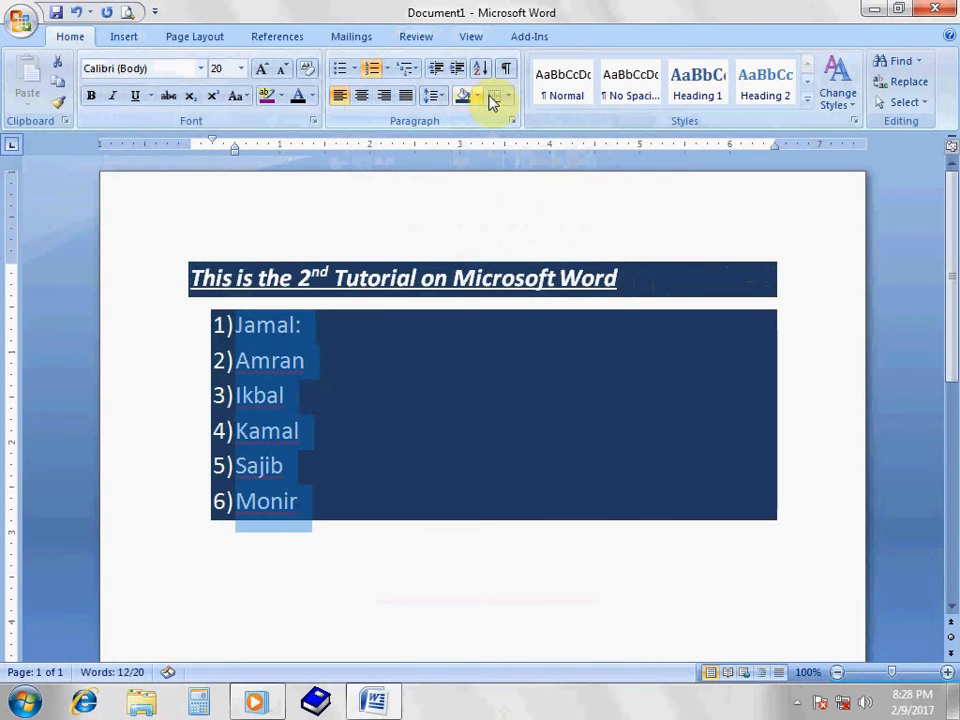
{"action": "left_click", "coordinate": [478, 96]}
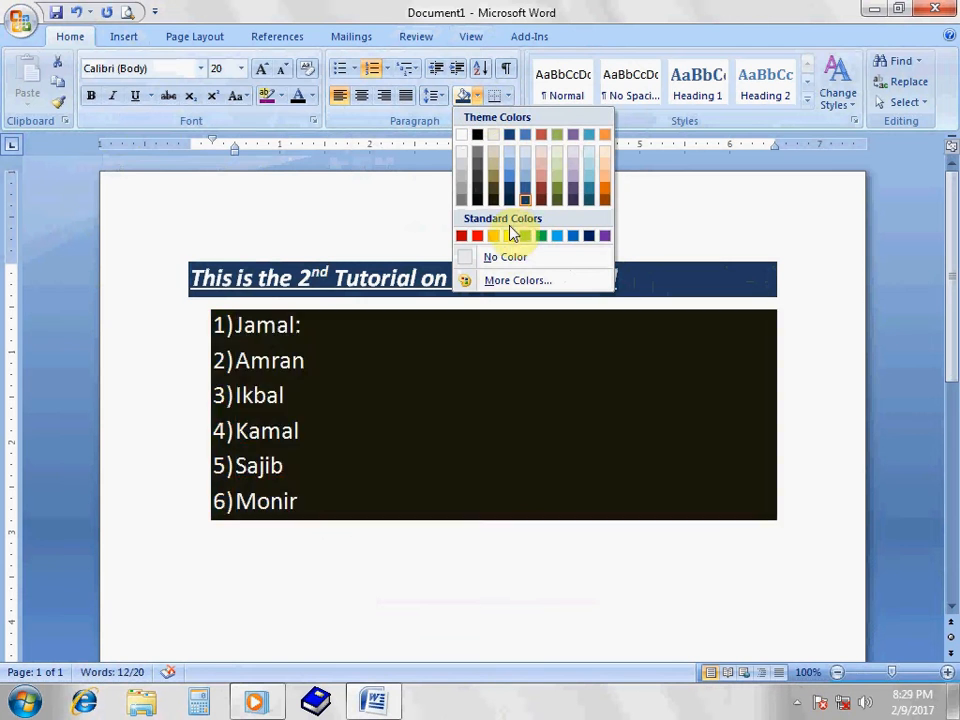
{"action": "left_click", "coordinate": [399, 497]}
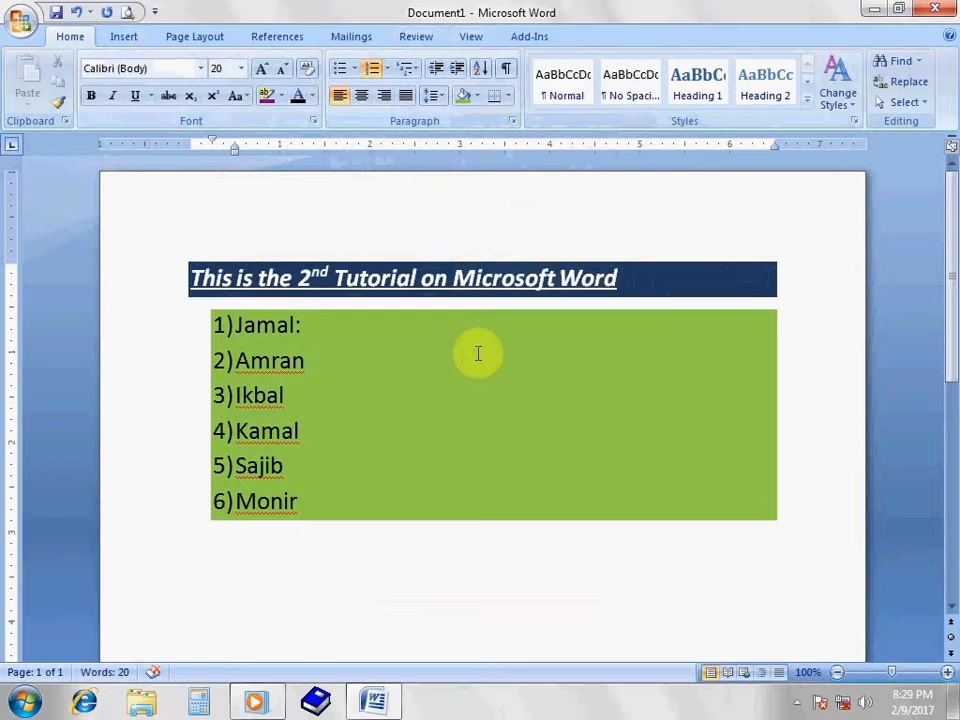
{"action": "left_click", "coordinate": [581, 345]}
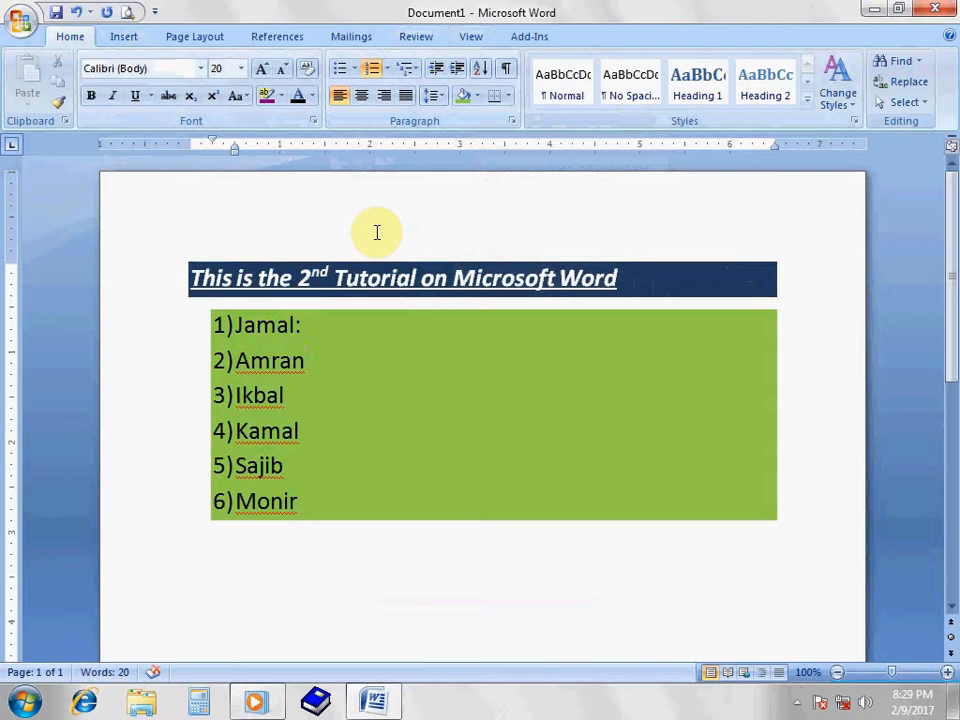
- Set the line spacing of the second list item to 1.0, and then back to 1.15
{"action": "left_click", "coordinate": [440, 97]}
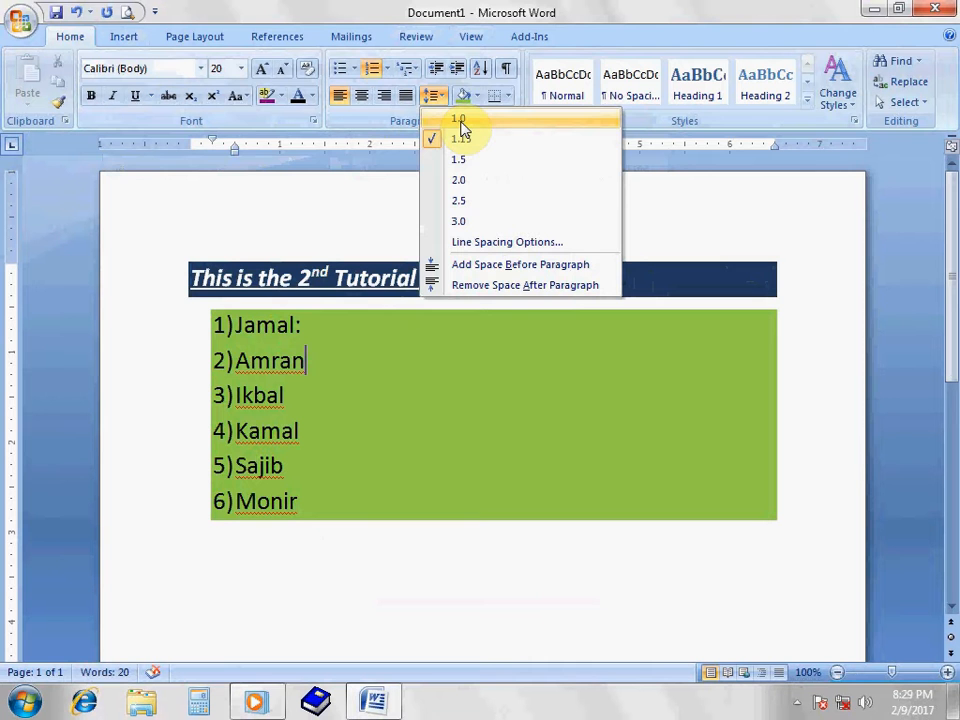
{"action": "left_click", "coordinate": [460, 121]}
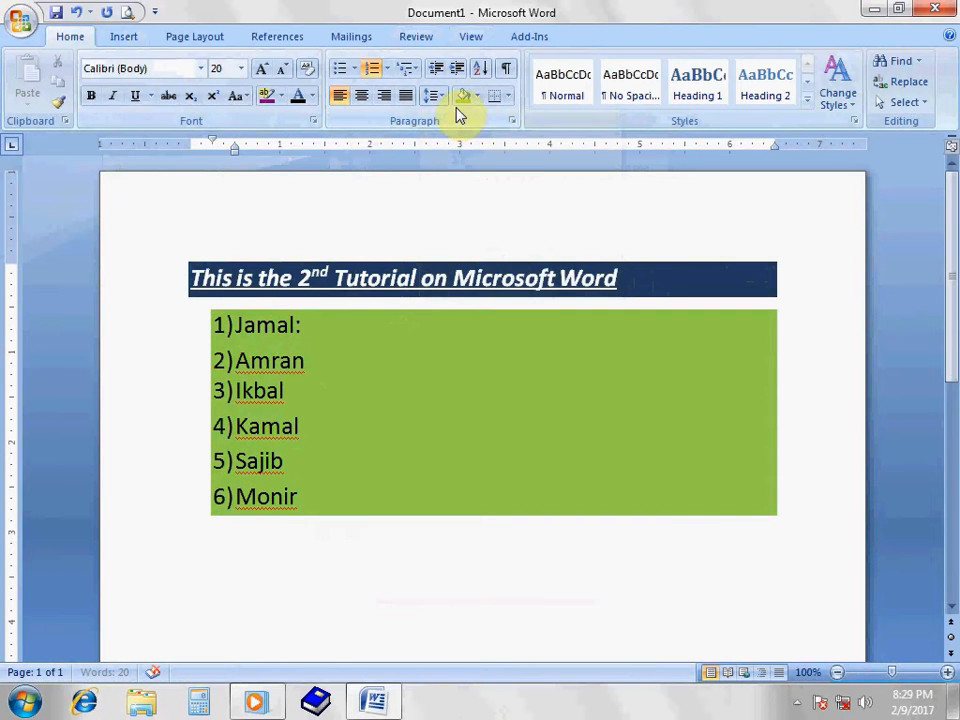
{"action": "left_click", "coordinate": [440, 97]}
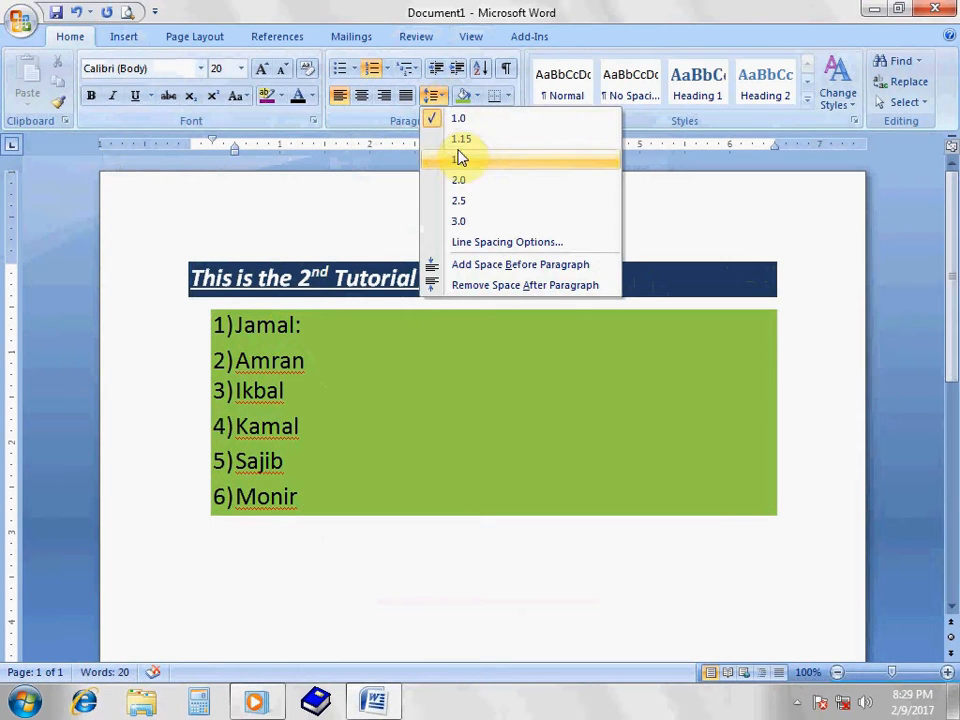
{"action": "left_click", "coordinate": [456, 139]}
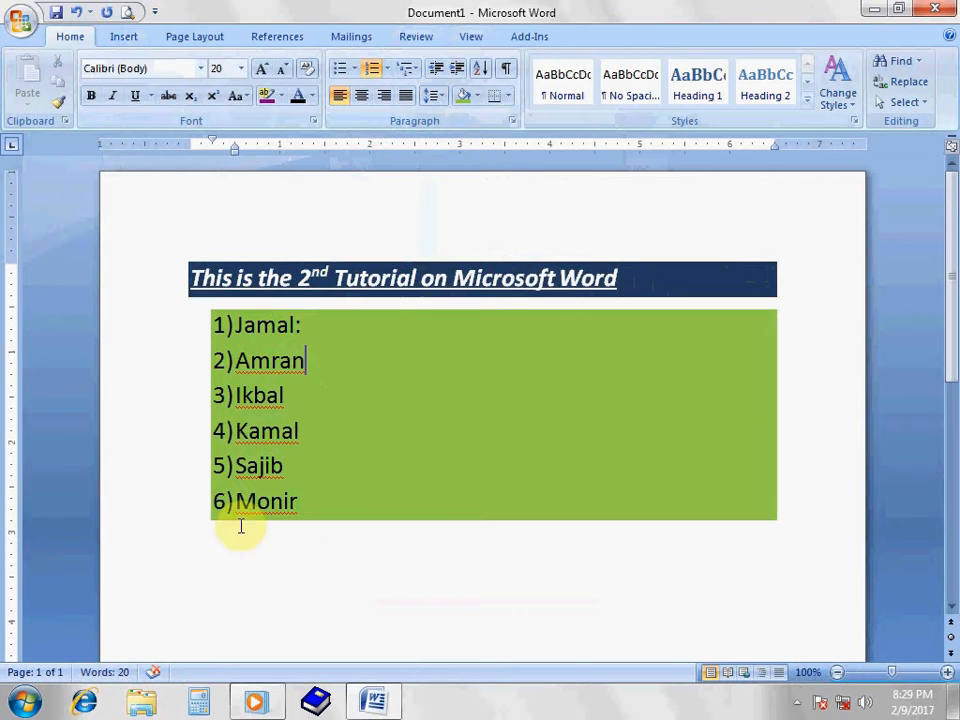
- Widen the line spacing of the first two list items to 1.5 and then to 2.0
{"action": "left_click_drag", "start_coordinate": [218, 324], "coordinate": [214, 360]}
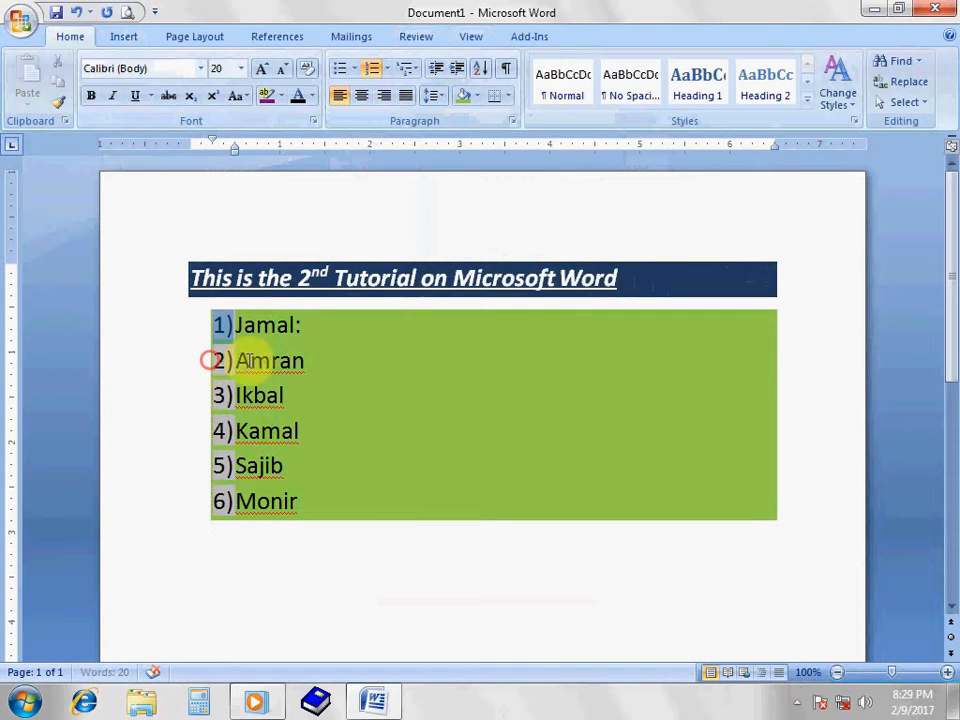
{"action": "left_click", "coordinate": [283, 342]}
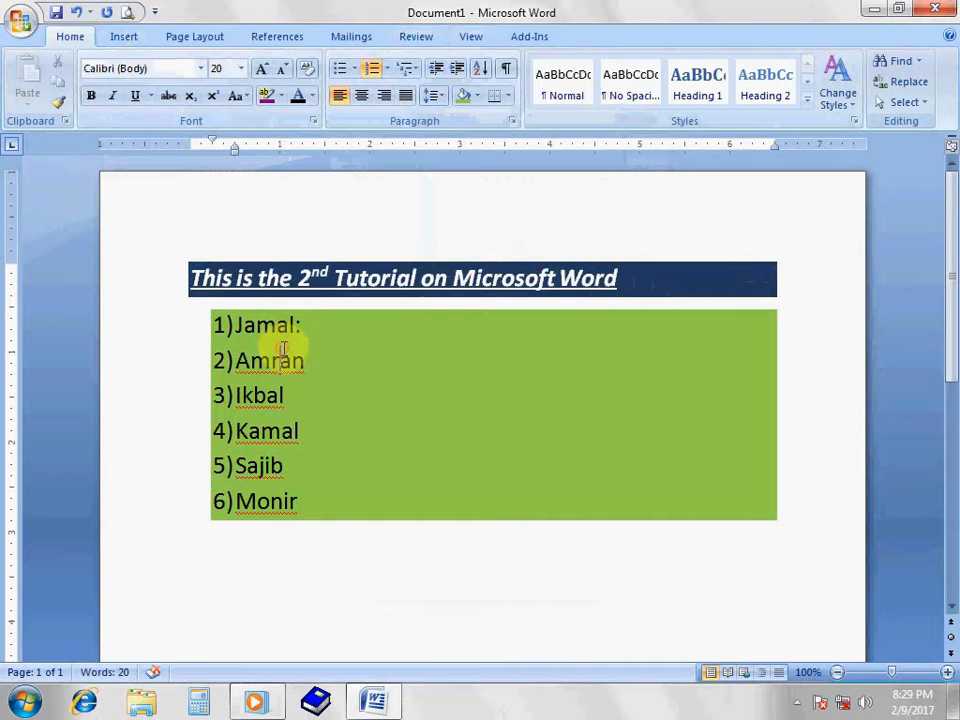
{"action": "left_click_drag", "start_coordinate": [320, 364], "coordinate": [221, 325]}
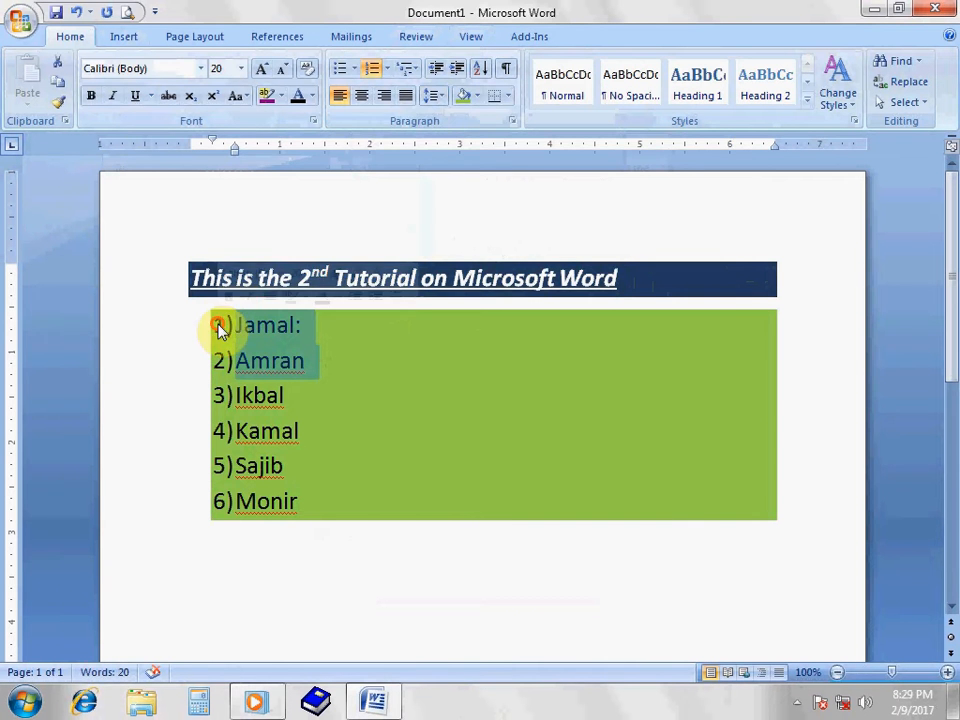
{"action": "left_click", "coordinate": [437, 95]}
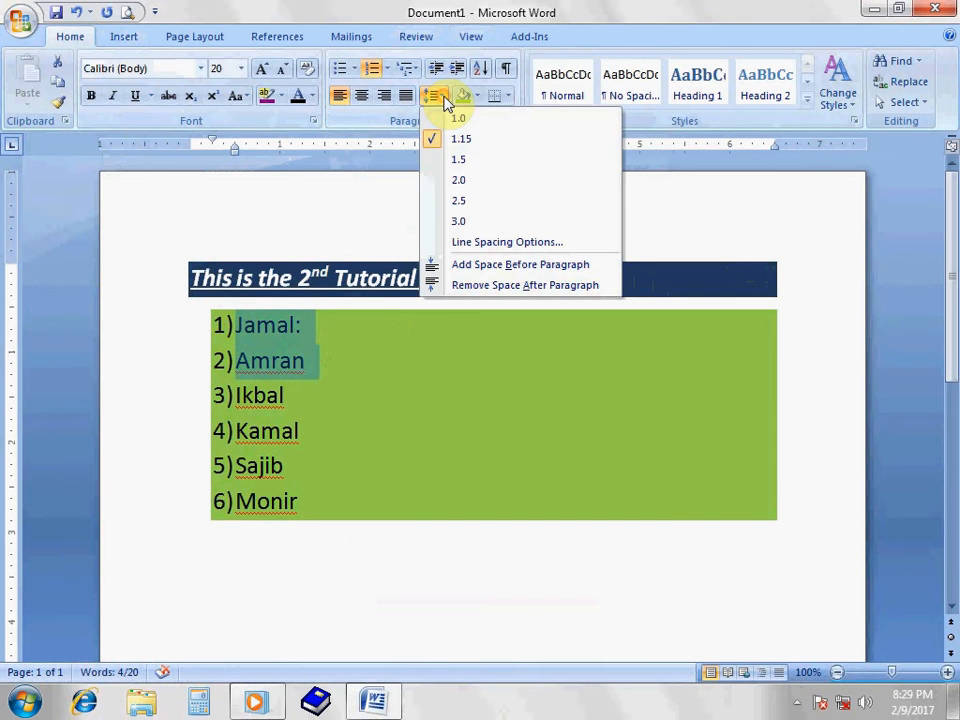
{"action": "left_click", "coordinate": [447, 160]}
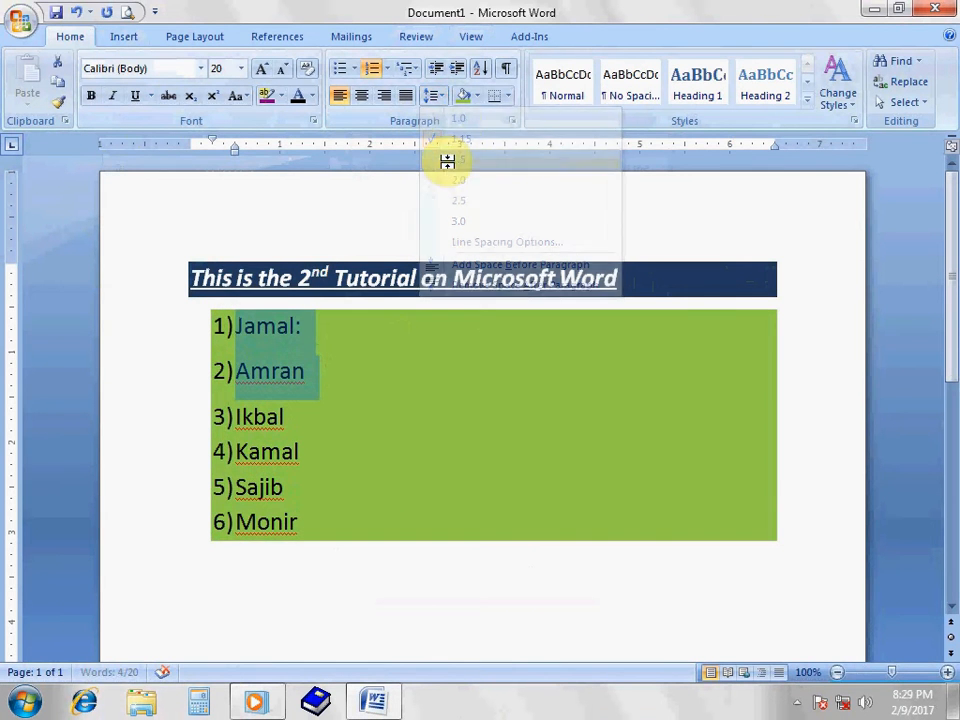
{"action": "left_click", "coordinate": [440, 96]}
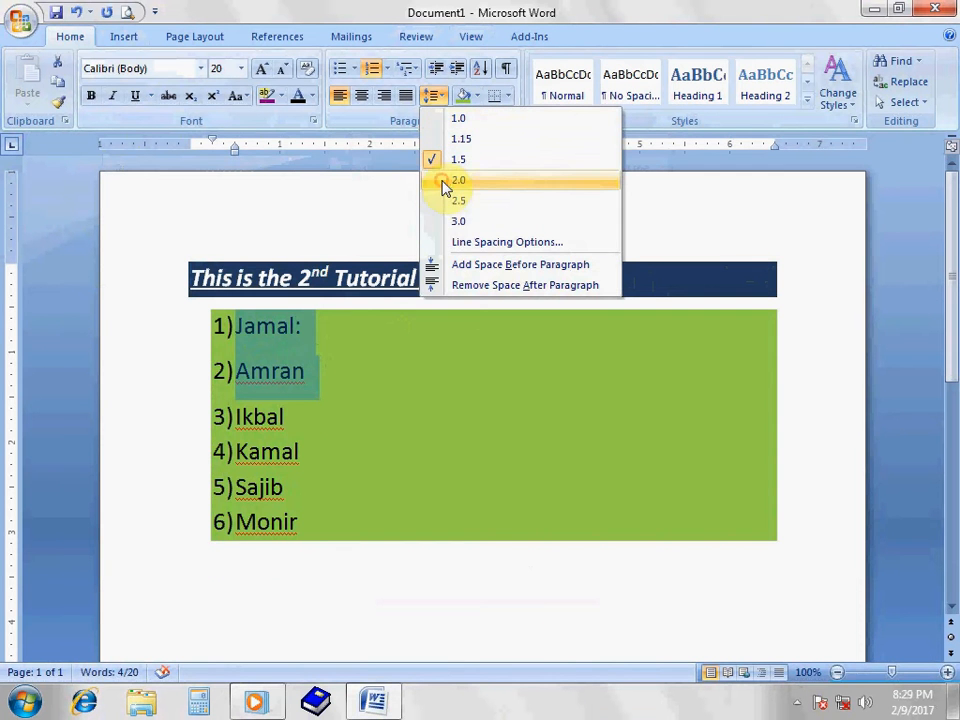
{"action": "left_click", "coordinate": [446, 181]}
- Reduce the line spacing of the first two list items stepwise through 1.5 and 1.15 to 1.0
{"action": "left_click", "coordinate": [440, 96]}
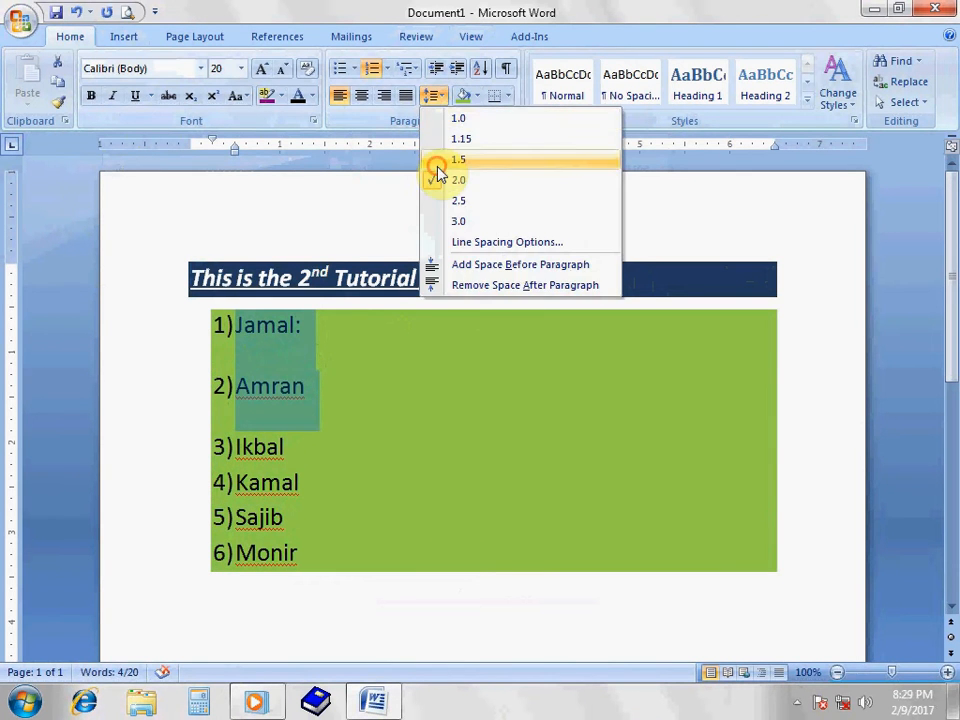
{"action": "left_click", "coordinate": [440, 161]}
{"action": "left_click", "coordinate": [440, 96]}
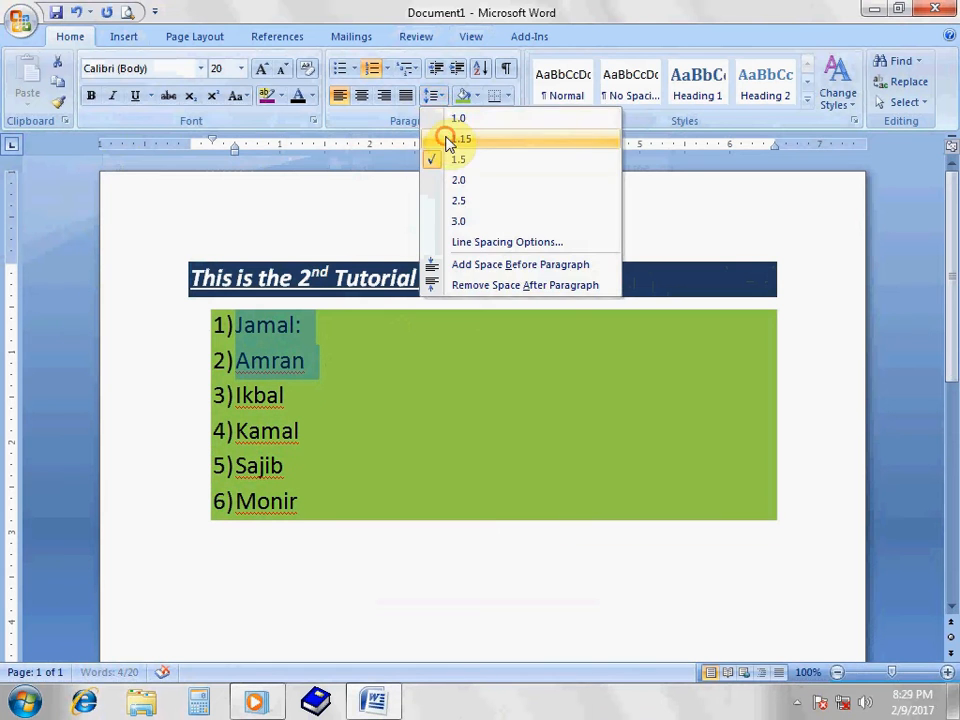
{"action": "left_click", "coordinate": [446, 137]}
{"action": "left_click", "coordinate": [440, 96]}
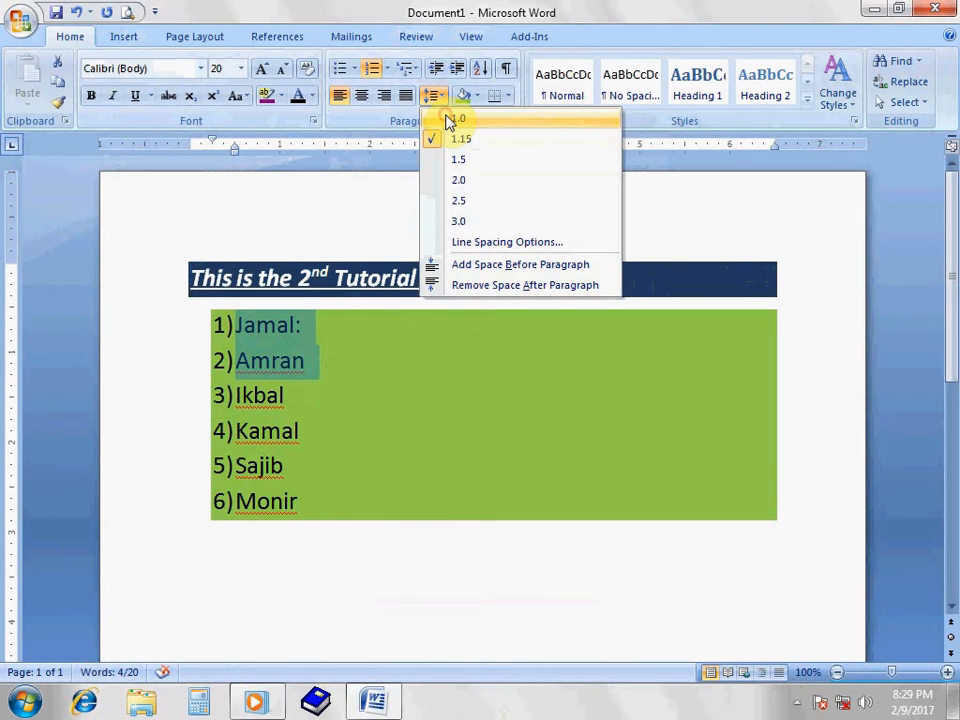
{"action": "left_click", "coordinate": [446, 120]}
{"action": "left_click", "coordinate": [305, 448]}
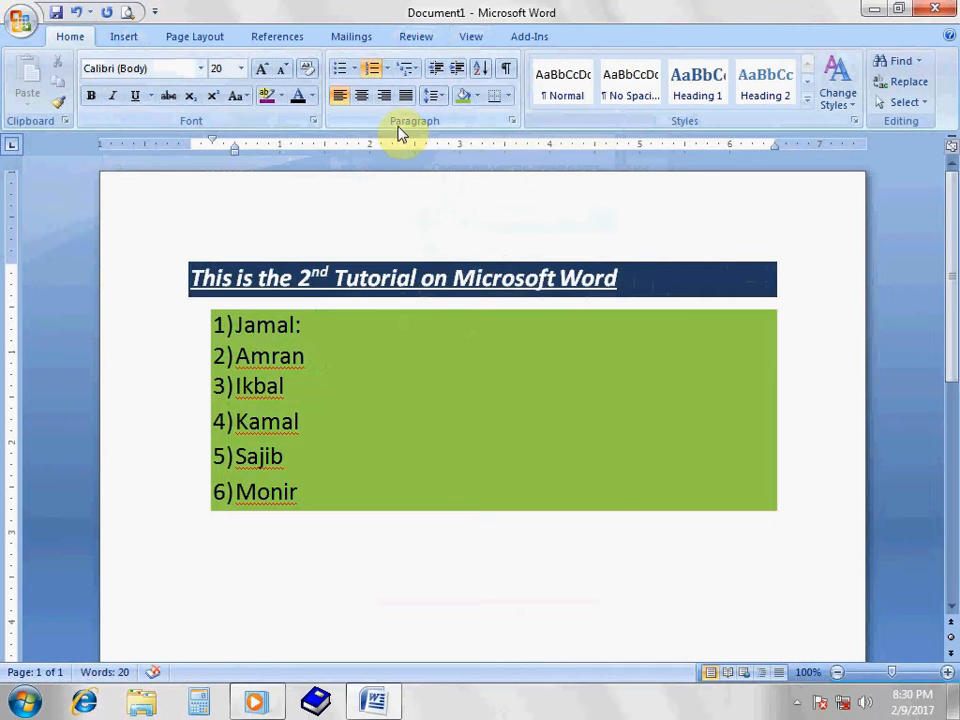
- Add a seventh list item reading "Today is holiday" and start another line below it
{"action": "left_click", "coordinate": [439, 500]}
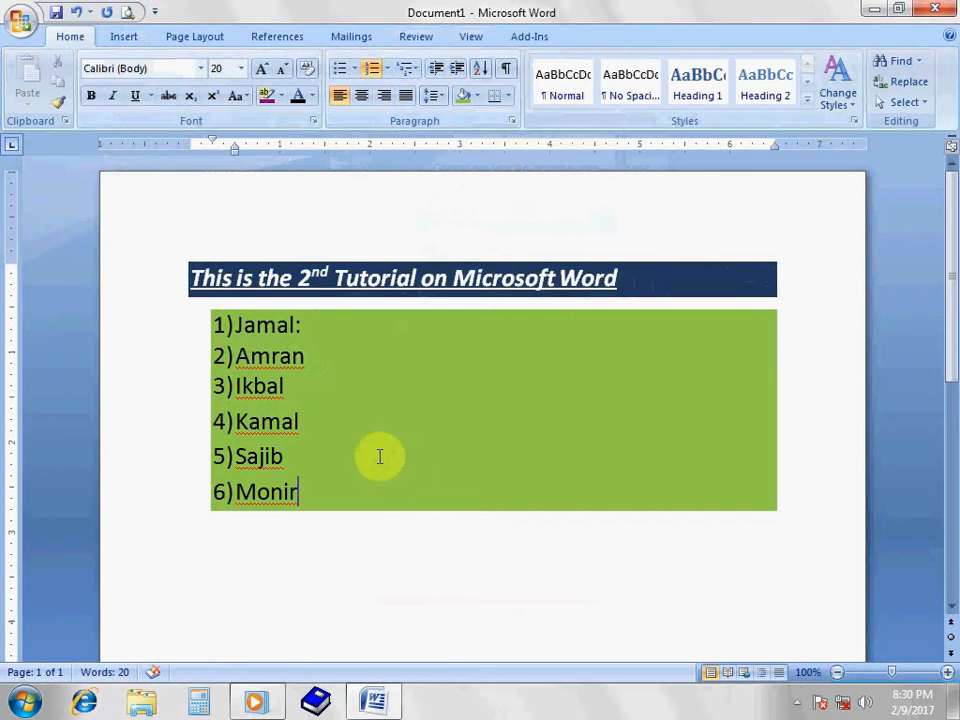
{"action": "key", "text": "Return"}
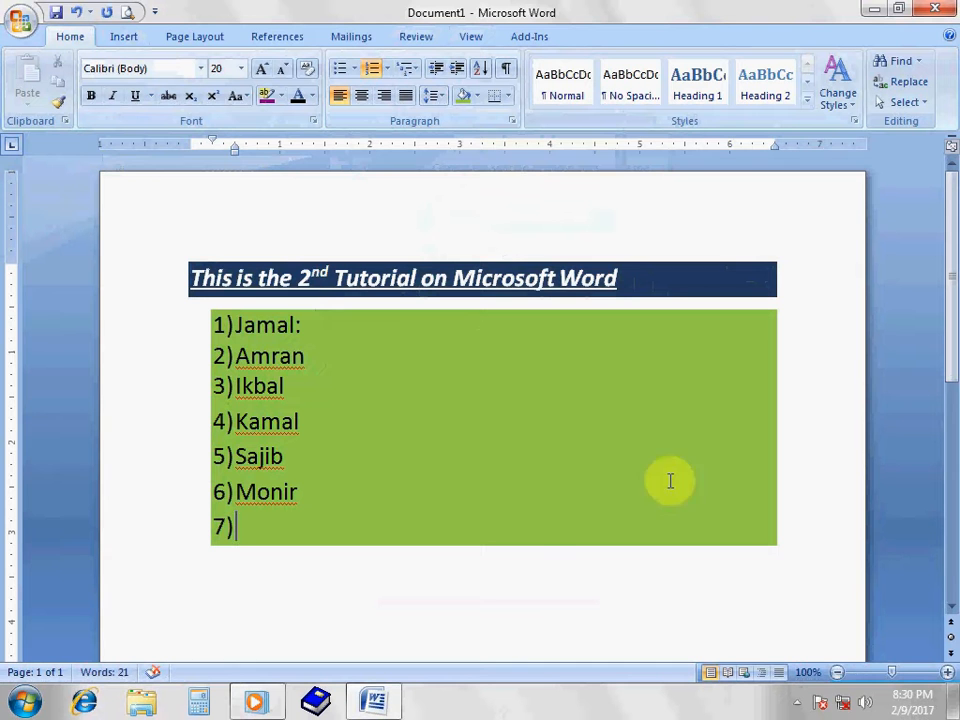
{"action": "double_click", "coordinate": [336, 532]}
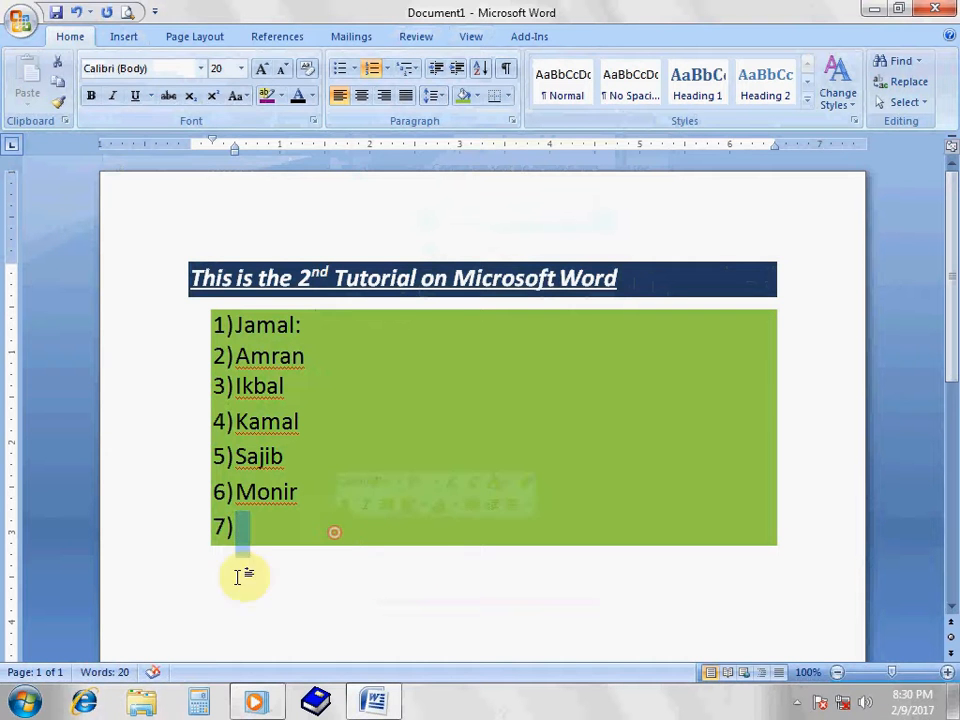
{"action": "left_click", "coordinate": [256, 537]}
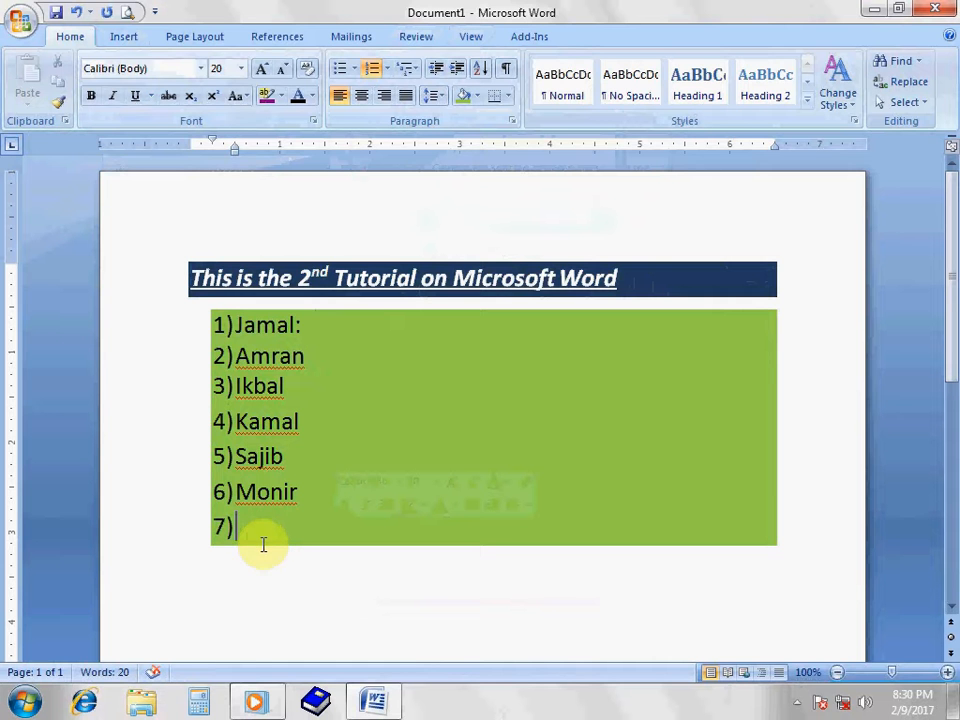
{"action": "type", "text": "dsJama"}
{"action": "key", "text": "BackSpace"}
{"action": "key", "text": "BackSpace"}
{"action": "key", "text": "BackSpace"}
{"action": "key", "text": "BackSpace"}
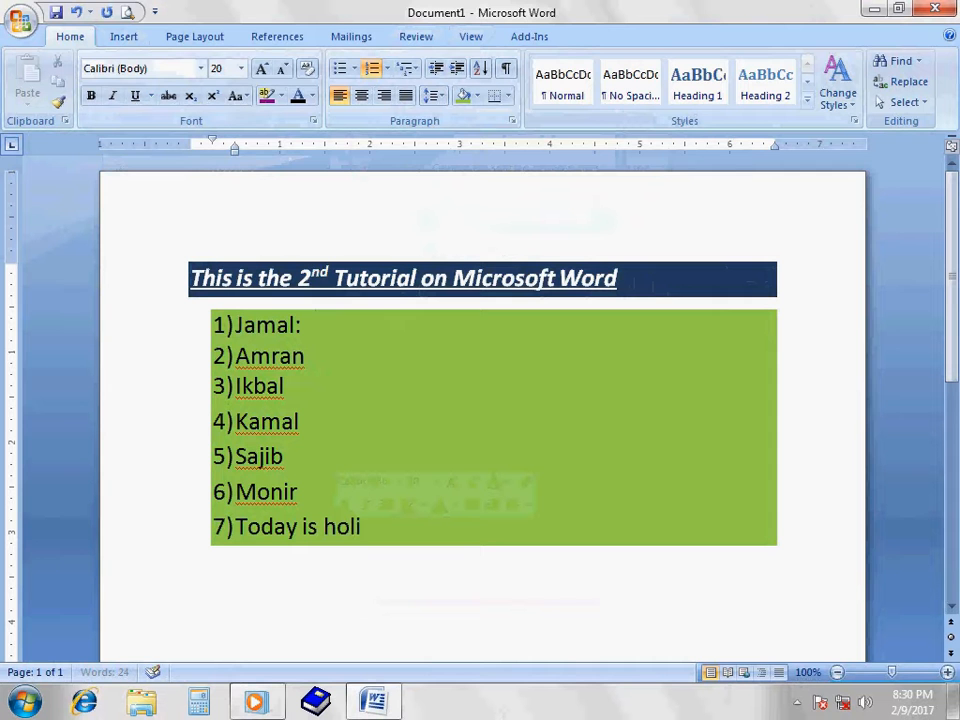
{"action": "type", "text": "Today is holiday"}
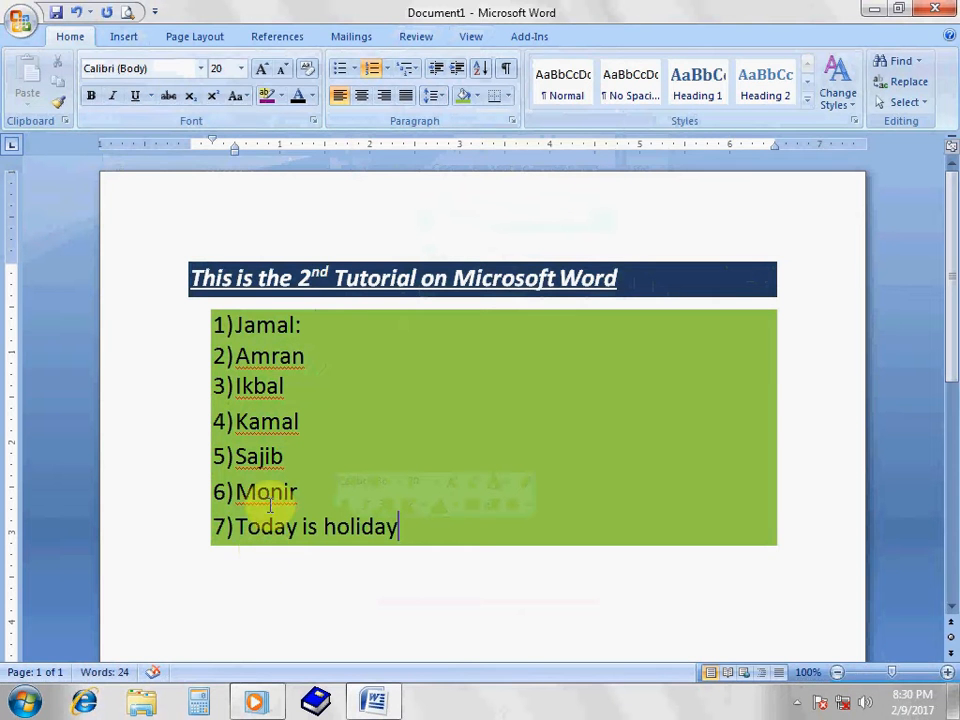
{"action": "key", "text": "Return"}
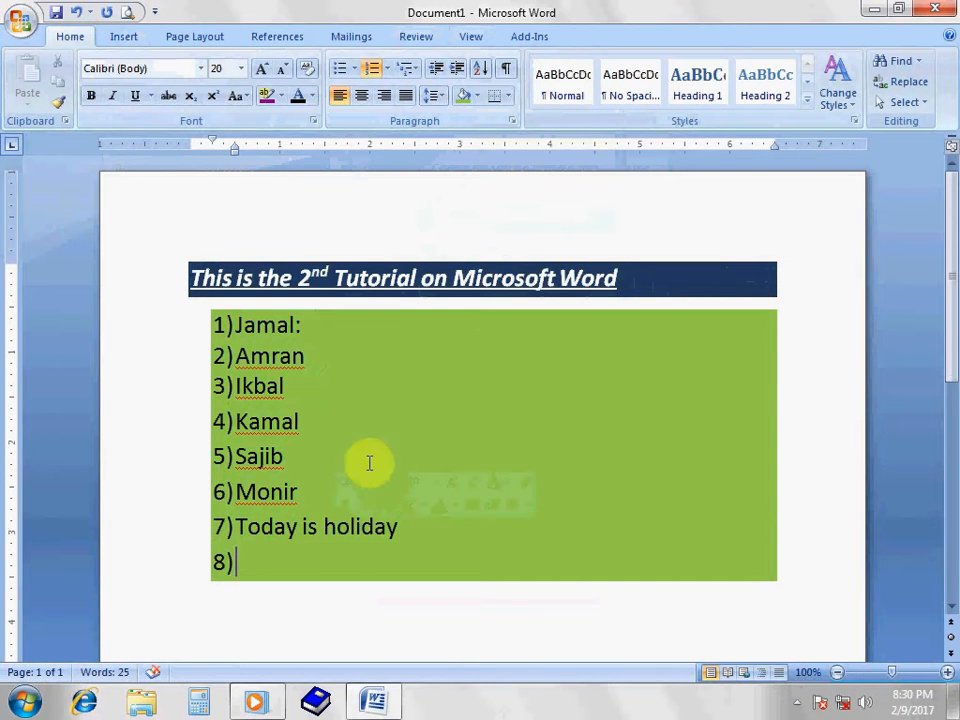
- Remove the numbering from the empty last line and the "Today is holiday" line, and add blank lines below
{"action": "left_click", "coordinate": [386, 70]}
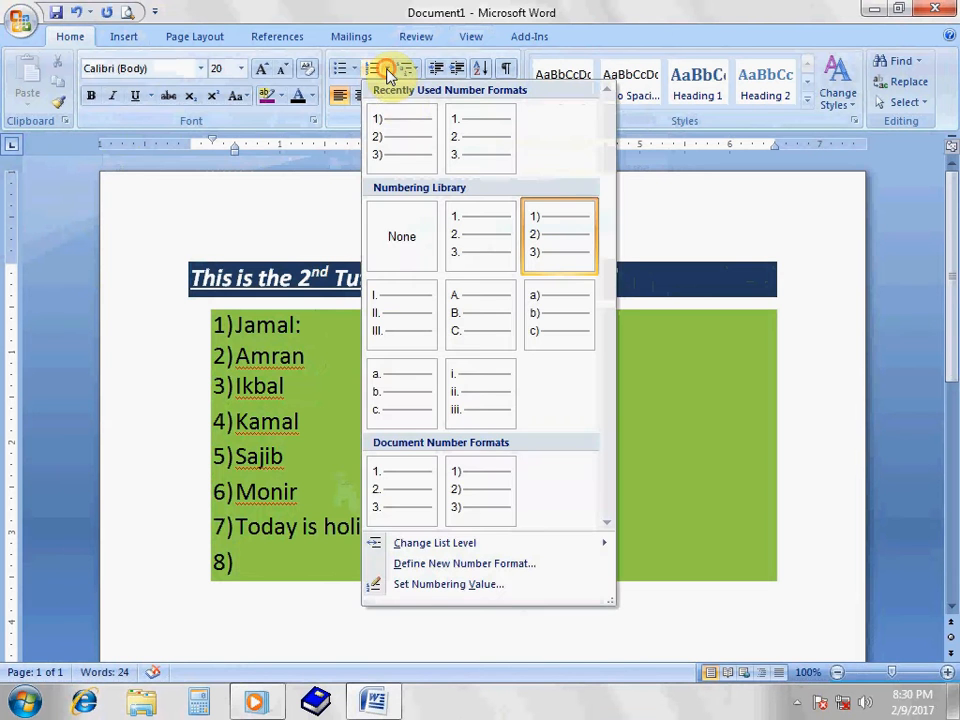
{"action": "left_click", "coordinate": [401, 230]}
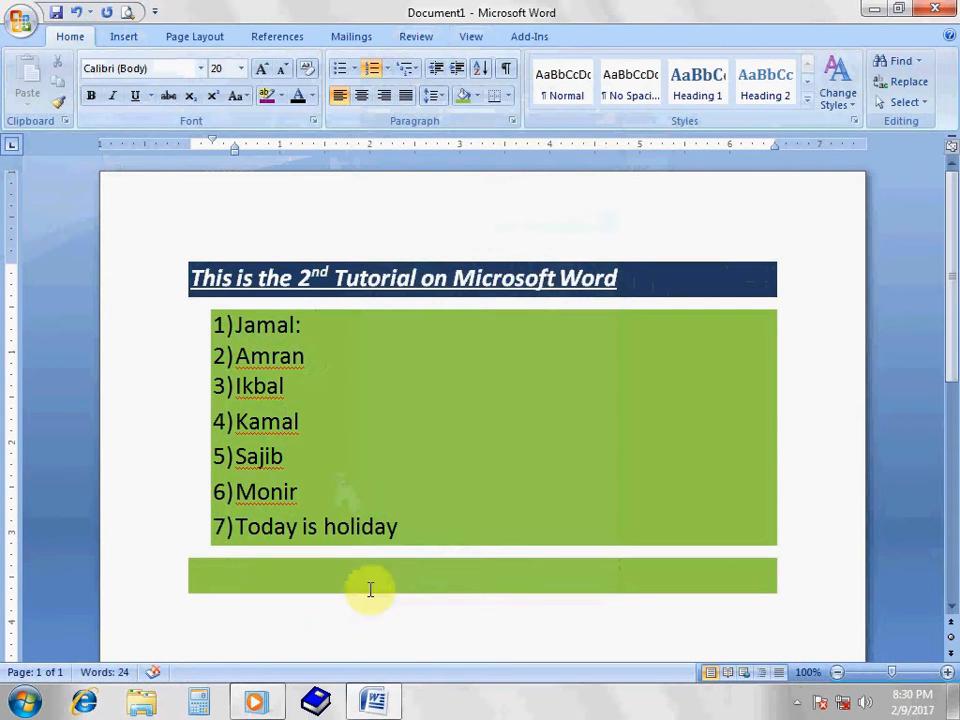
{"action": "left_click", "coordinate": [273, 526]}
{"action": "left_click", "coordinate": [386, 69]}
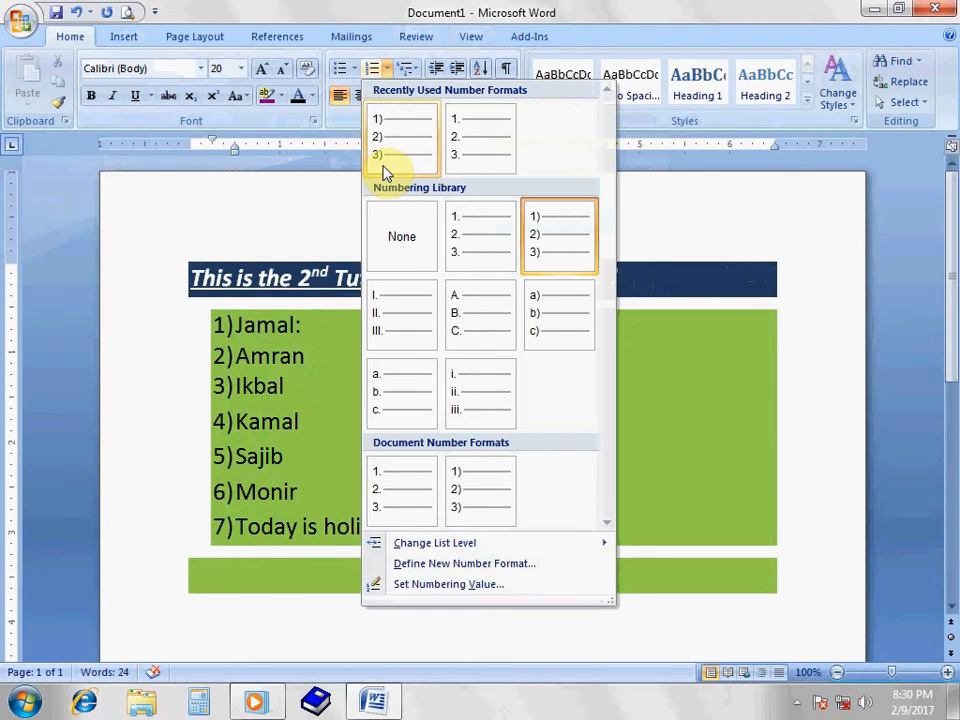
{"action": "left_click", "coordinate": [389, 243]}
{"action": "left_click", "coordinate": [566, 563]}
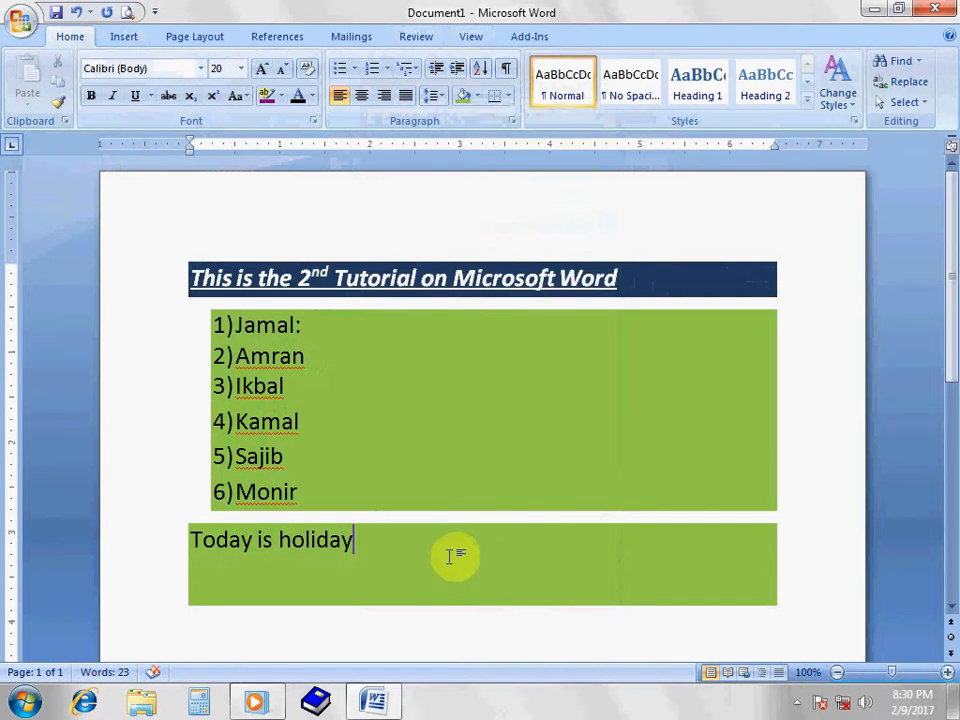
{"action": "key", "text": "Return"}
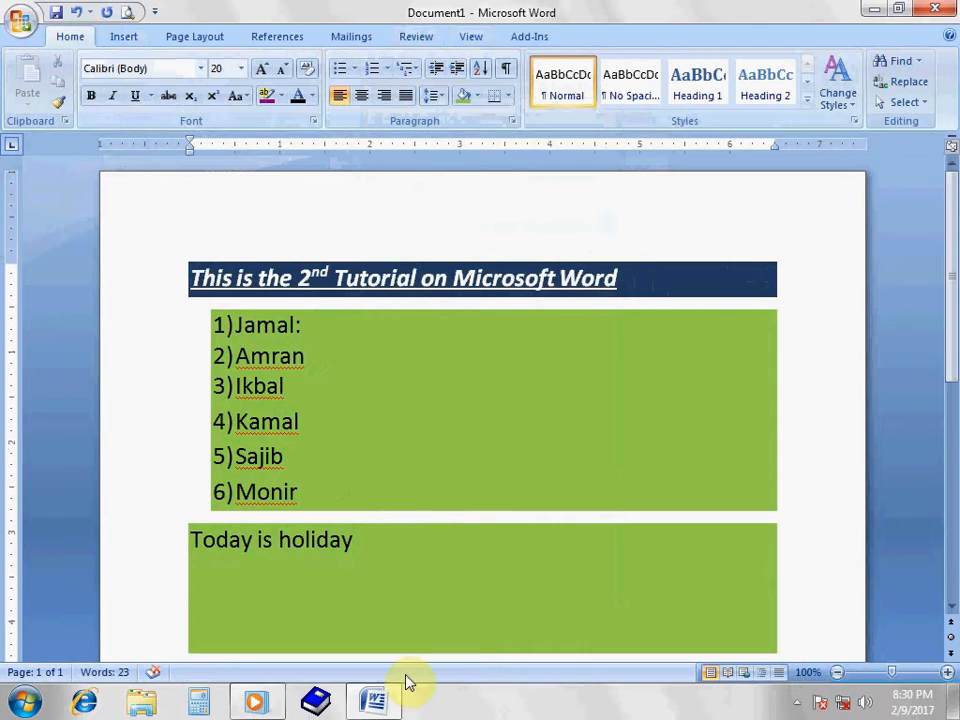
- Change the shading of the "Today is holiday" line and the blank lines below it to white
{"action": "scroll", "coordinate": [548, 380], "scroll_direction": "down", "scroll_amount": 3}
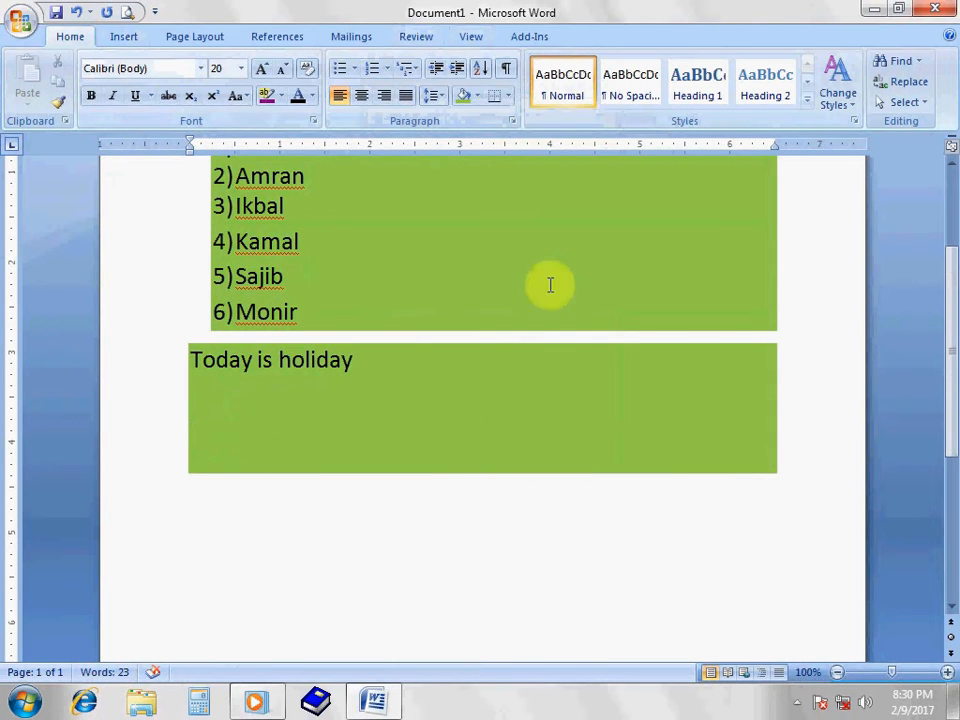
{"action": "left_click", "coordinate": [478, 96]}
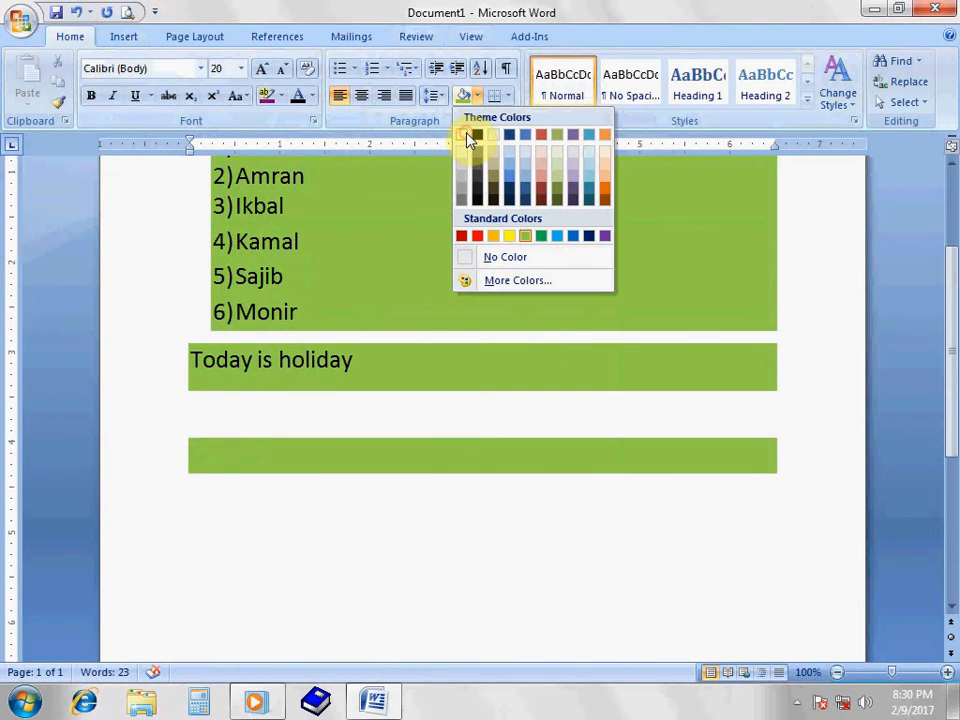
{"action": "left_click", "coordinate": [470, 138]}
{"action": "left_click_drag", "start_coordinate": [780, 455], "coordinate": [184, 349]}
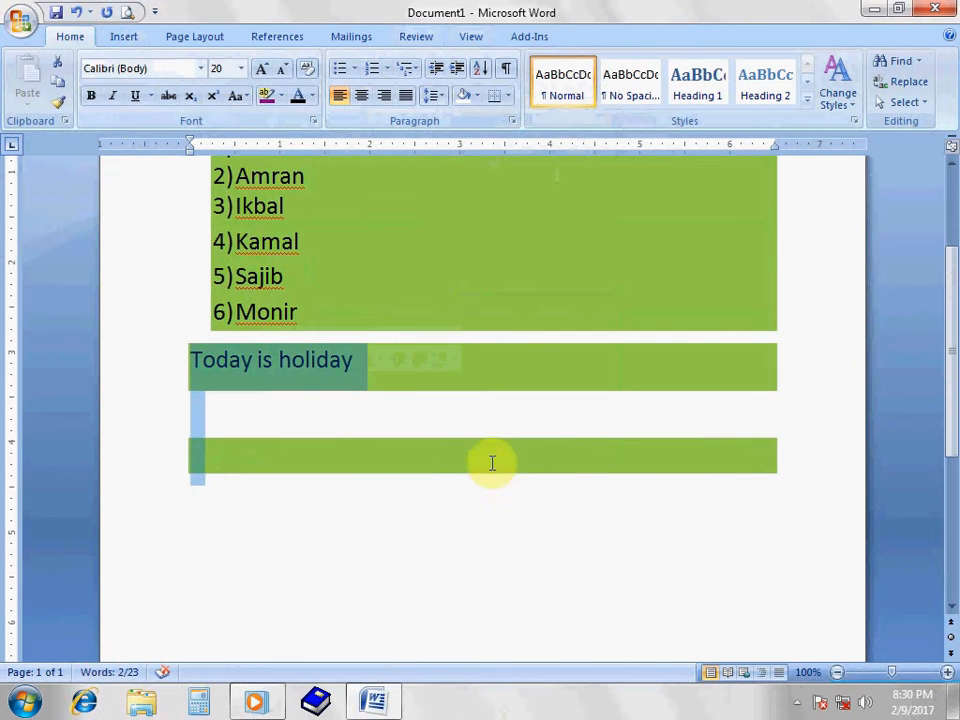
{"action": "left_click", "coordinate": [462, 97]}
{"action": "left_click", "coordinate": [306, 563]}
- Apply All Borders and then Inside Borders to the "Today is holiday" line and the blank lines below
{"action": "left_click", "coordinate": [390, 351]}
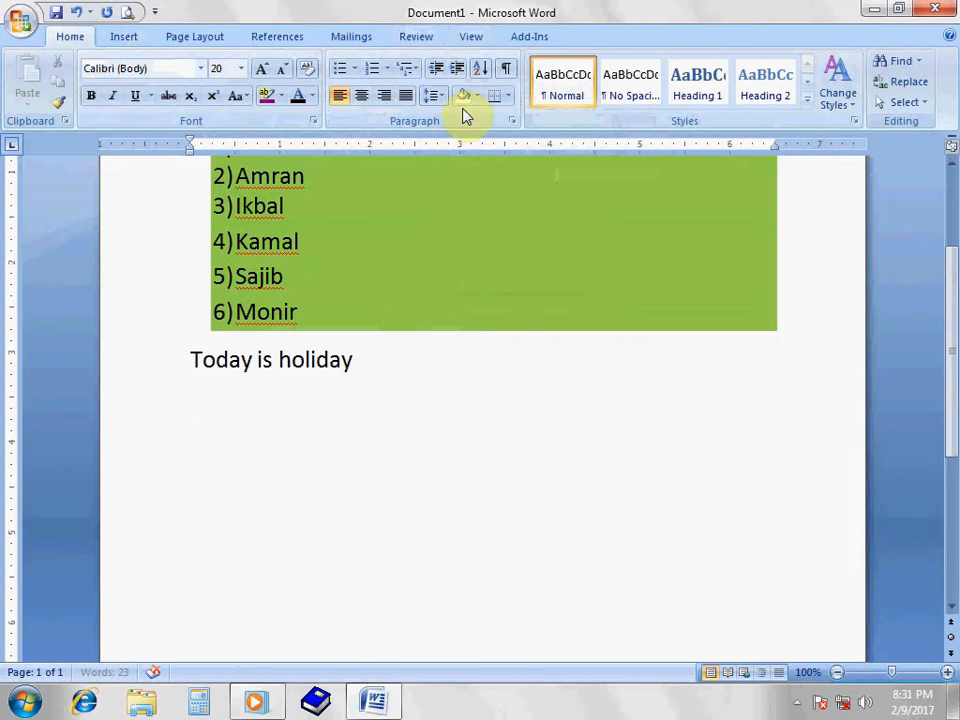
{"action": "left_click", "coordinate": [508, 95]}
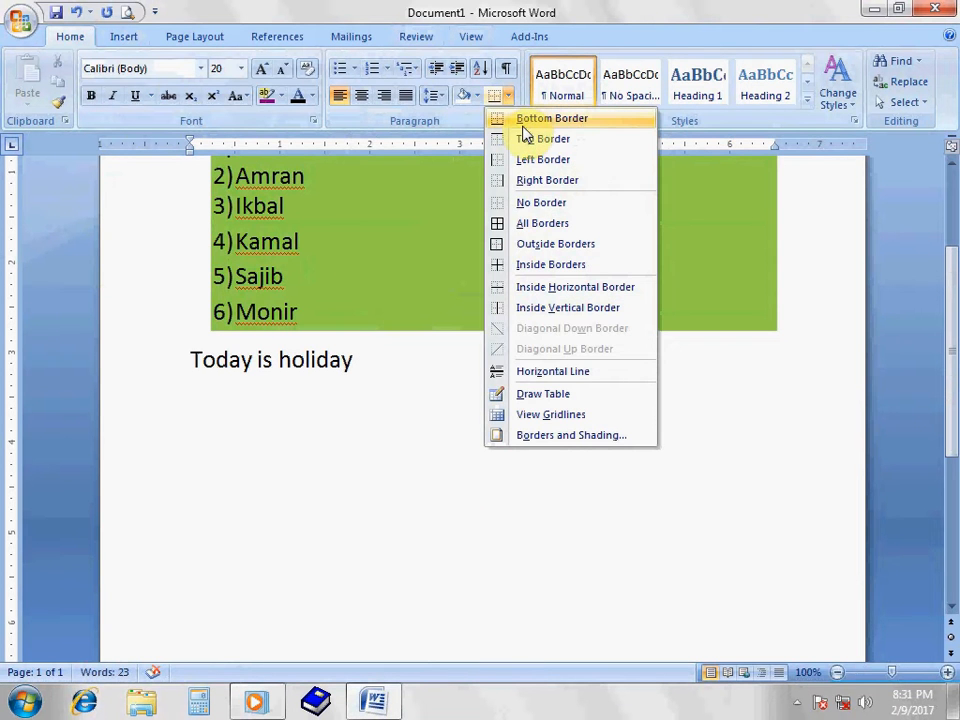
{"action": "left_click", "coordinate": [518, 224]}
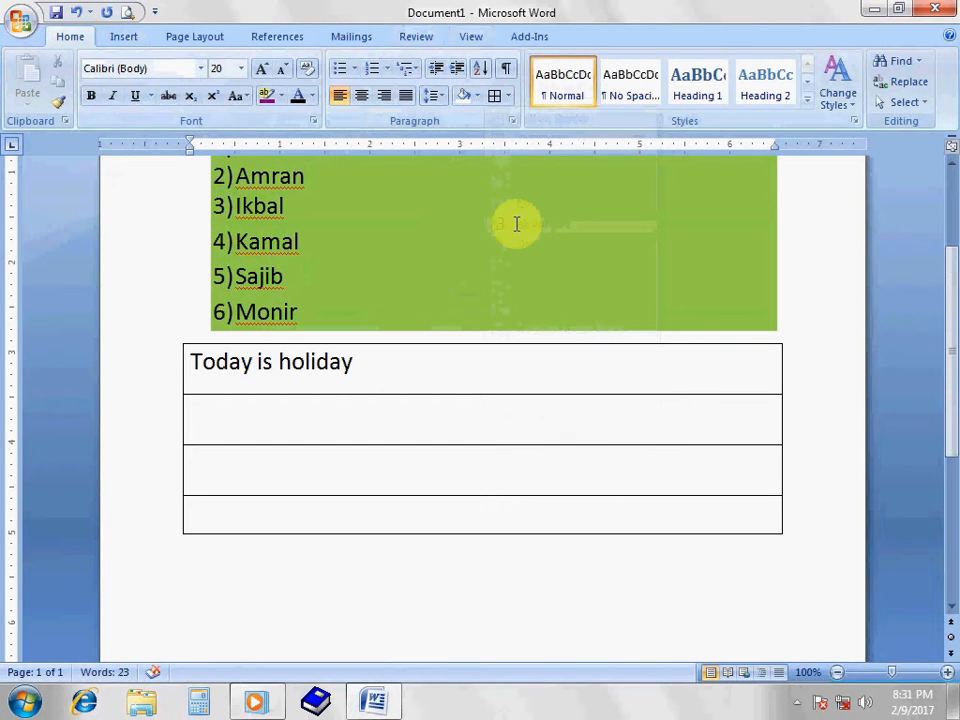
{"action": "left_click", "coordinate": [508, 95]}
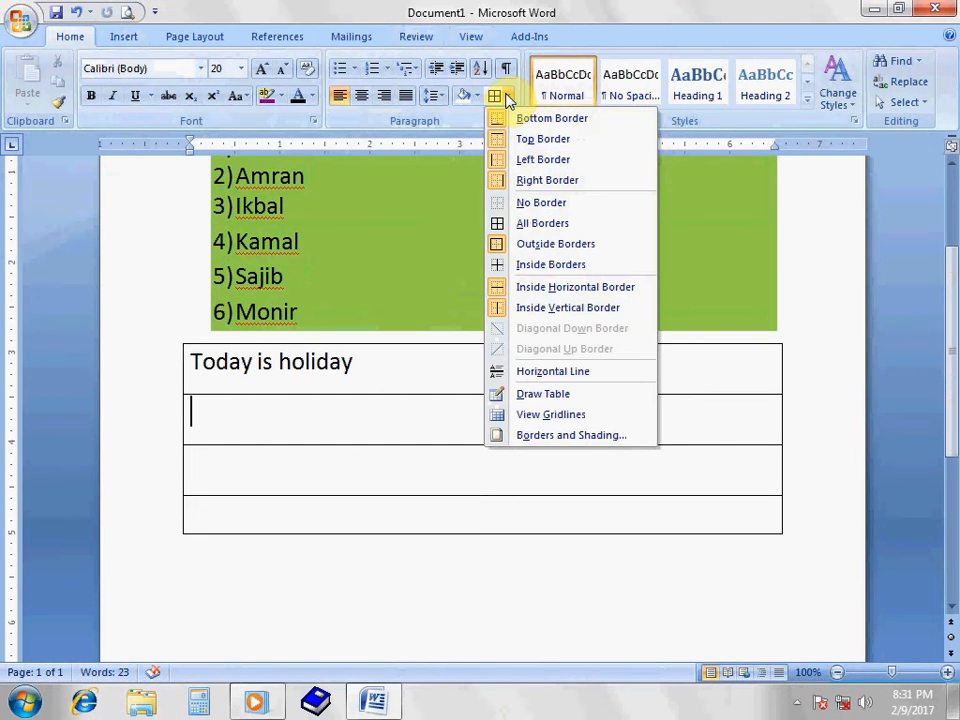
{"action": "left_click", "coordinate": [508, 265]}
- Activate Draw Table, try a narrow one-cell table above the "Today is holiday" line, and undo that table
{"action": "left_click_drag", "start_coordinate": [396, 377], "coordinate": [424, 444]}
{"action": "left_click", "coordinate": [424, 437]}
{"action": "left_click", "coordinate": [416, 384]}
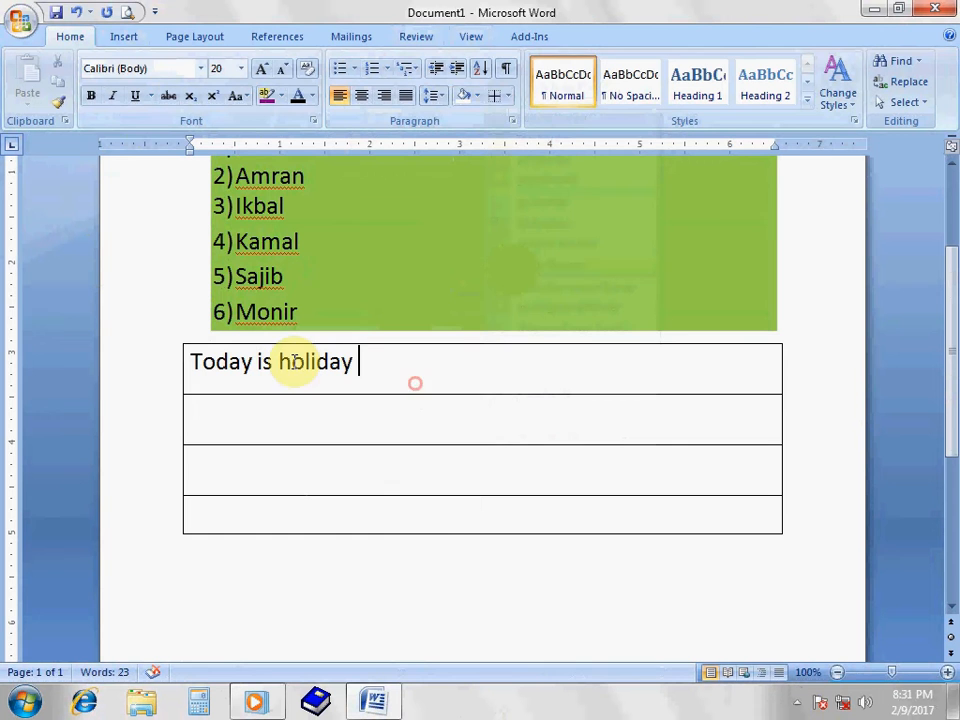
{"action": "left_click", "coordinate": [509, 99]}
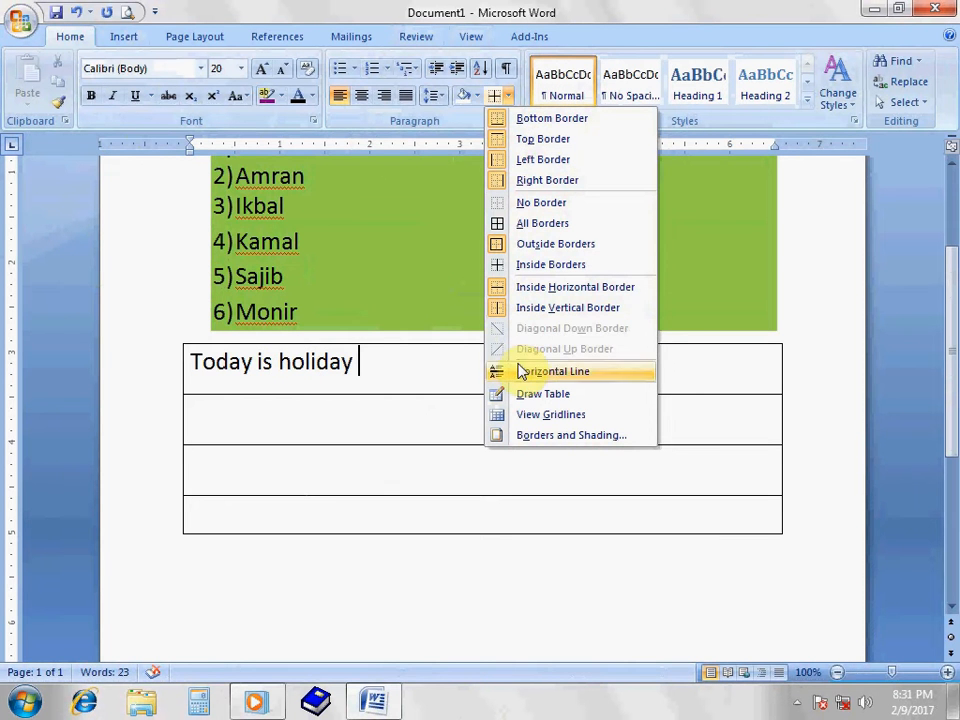
{"action": "left_click", "coordinate": [577, 394]}
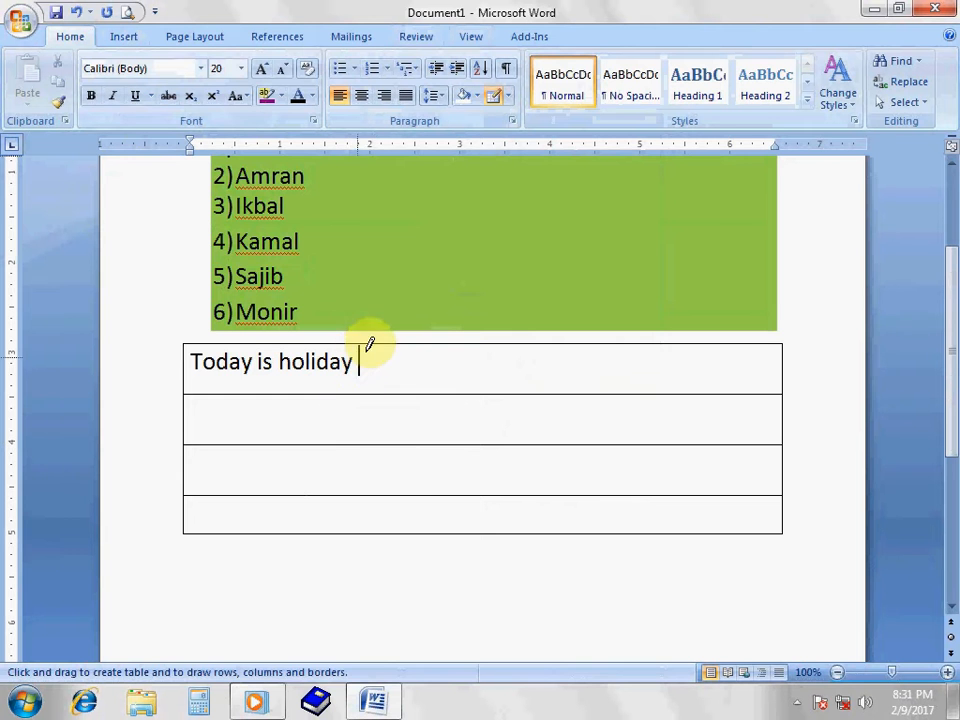
{"action": "mouse_move", "coordinate": [366, 343]}
{"action": "left_mouse_down"}
{"action": "mouse_move", "coordinate": [392, 536]}
{"action": "mouse_move", "coordinate": [484, 532]}
{"action": "left_mouse_up"}
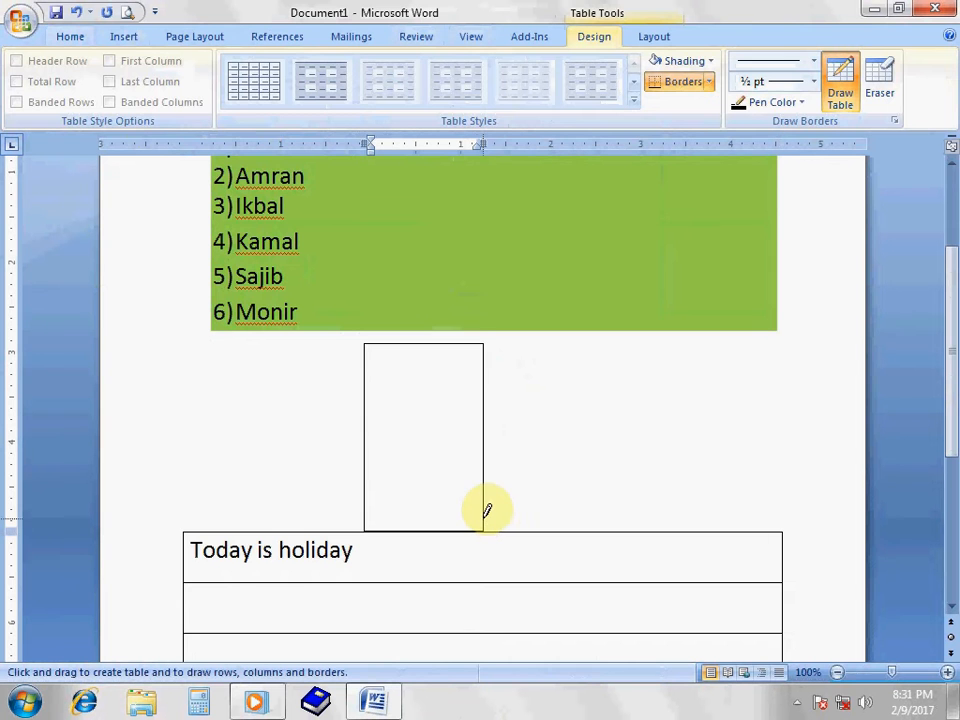
{"action": "key", "text": "ctrl+z"}
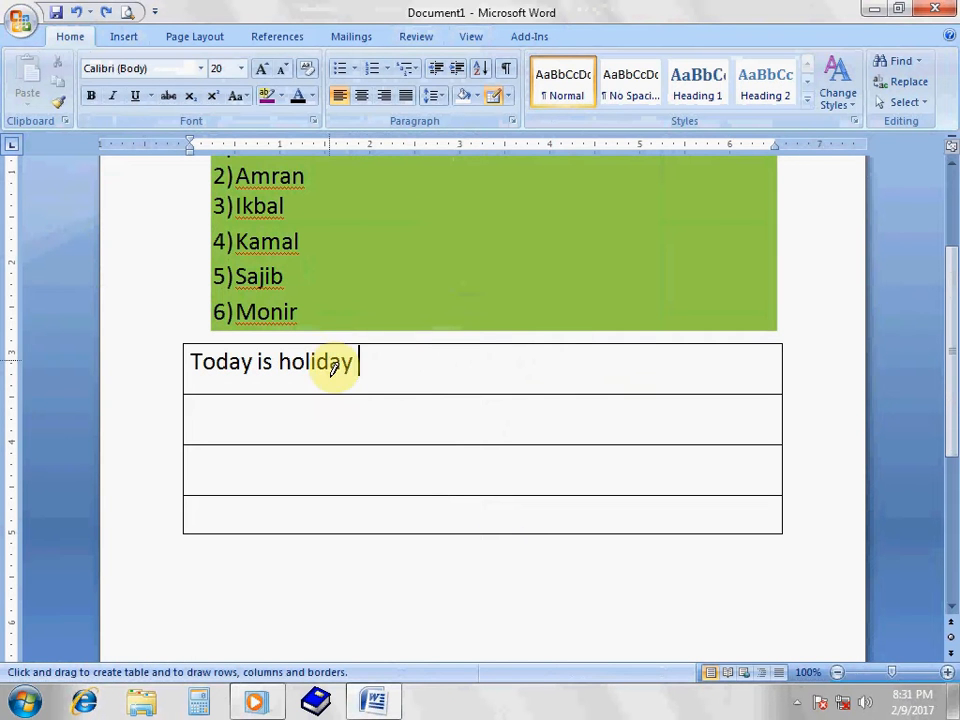
- Draw a table about 5.9 inches wide below the bordered lines and divide it into six columns and three rows
{"action": "scroll", "coordinate": [320, 500], "scroll_direction": "down", "scroll_amount": 3}
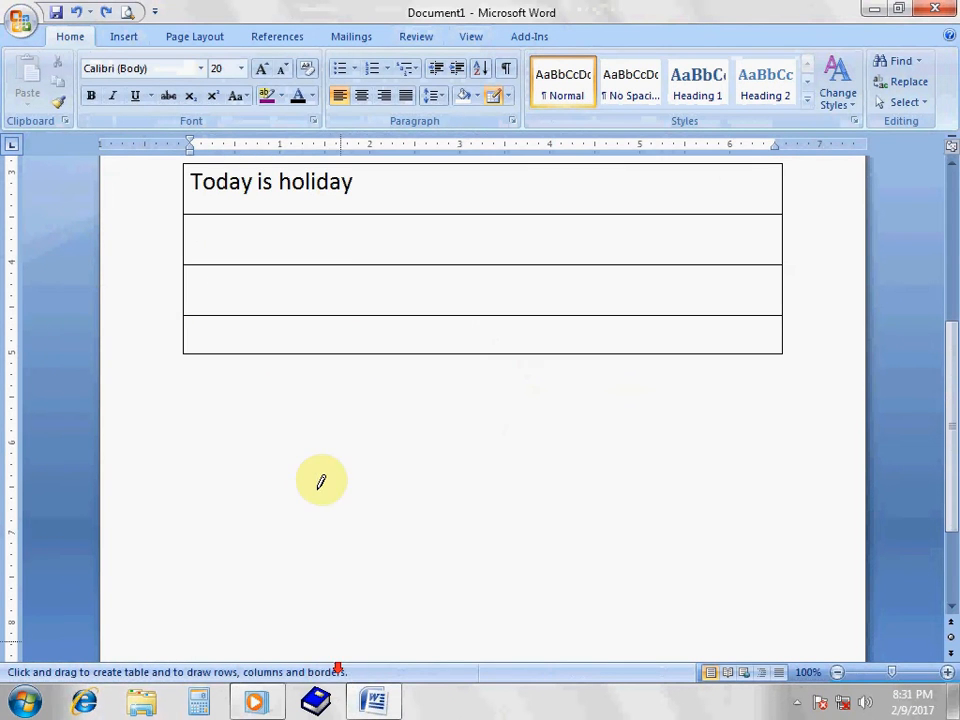
{"action": "mouse_move", "coordinate": [215, 429]}
{"action": "left_mouse_down"}
{"action": "mouse_move", "coordinate": [450, 443]}
{"action": "mouse_move", "coordinate": [664, 521]}
{"action": "mouse_move", "coordinate": [743, 578]}
{"action": "left_mouse_up"}
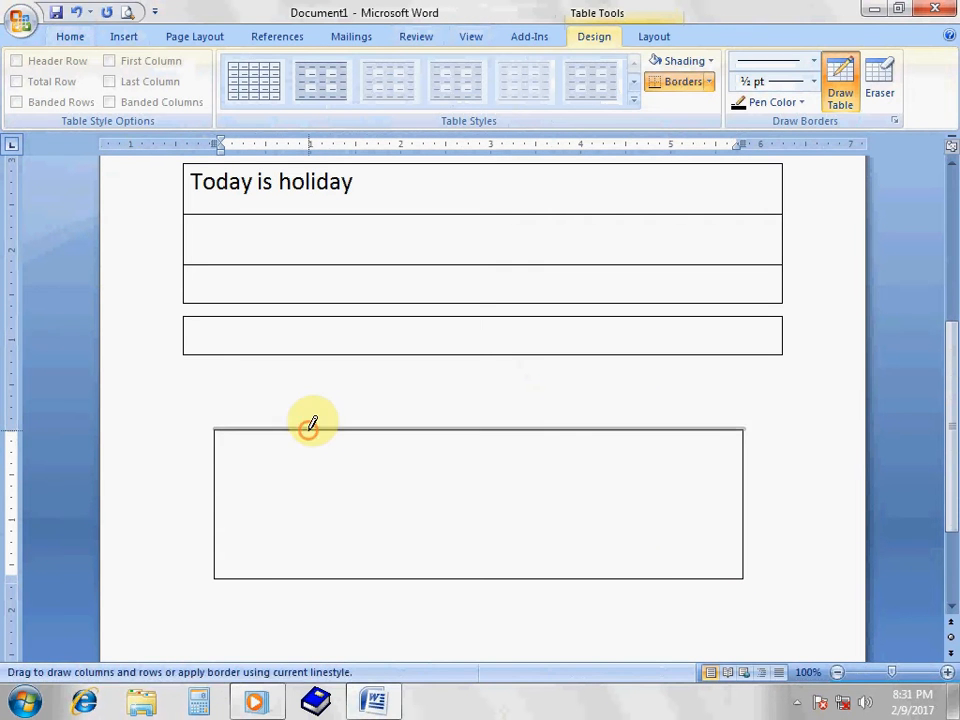
{"action": "left_click_drag", "start_coordinate": [310, 430], "coordinate": [303, 553]}
{"action": "left_click_drag", "start_coordinate": [396, 426], "coordinate": [391, 552]}
{"action": "mouse_move", "coordinate": [476, 426]}
{"action": "left_mouse_down"}
{"action": "mouse_move", "coordinate": [484, 536]}
{"action": "mouse_move", "coordinate": [476, 544]}
{"action": "left_mouse_up"}
{"action": "left_click_drag", "start_coordinate": [568, 429], "coordinate": [568, 552]}
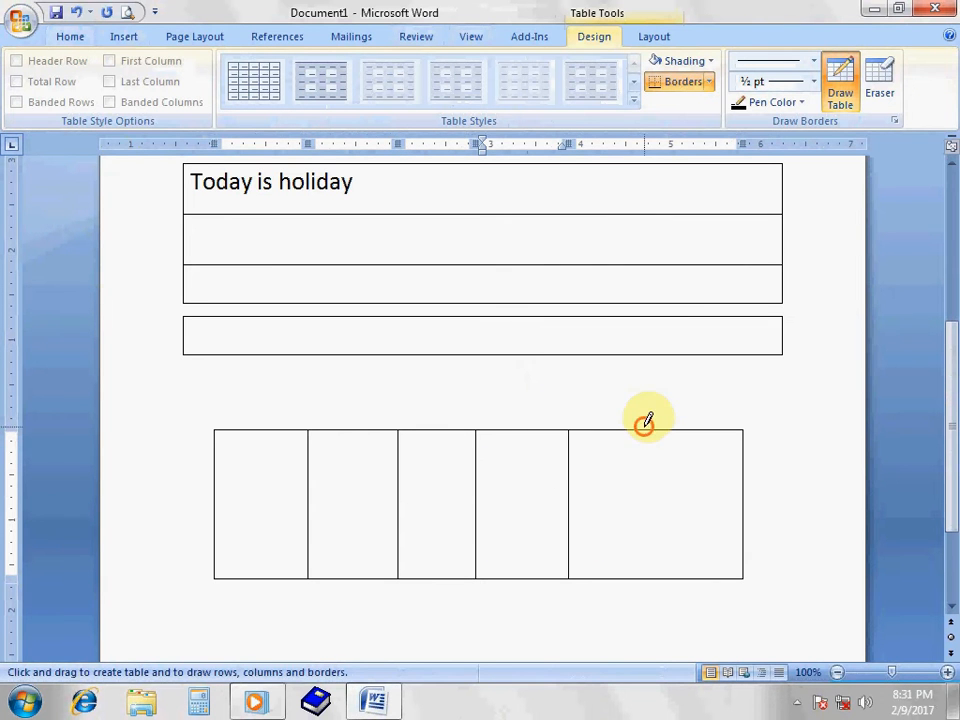
{"action": "left_click_drag", "start_coordinate": [645, 430], "coordinate": [645, 567]}
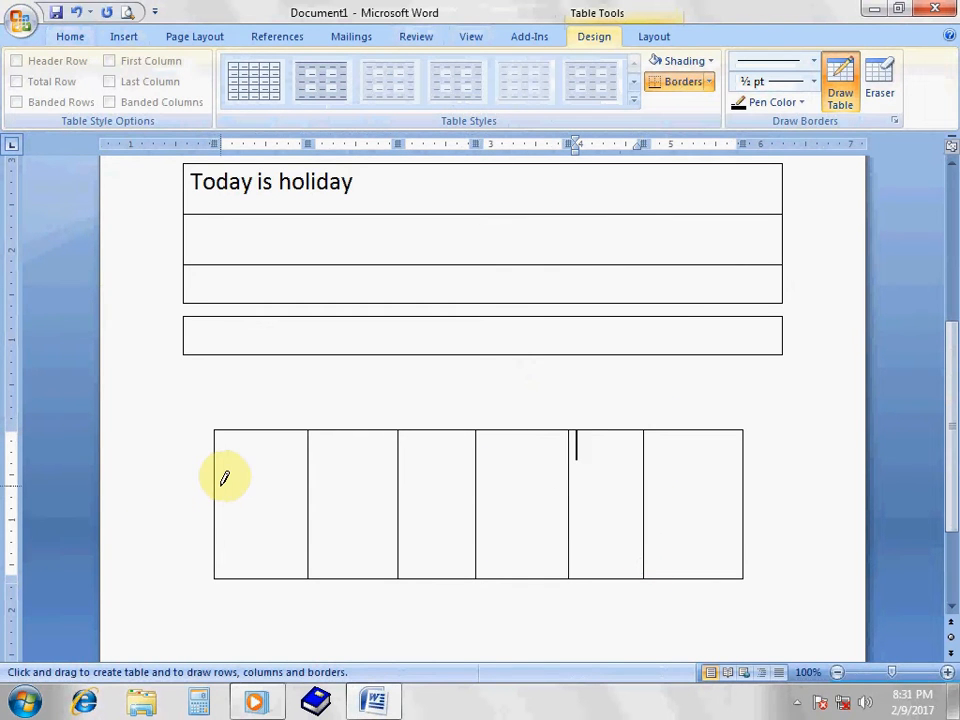
{"action": "mouse_move", "coordinate": [216, 480]}
{"action": "left_mouse_down"}
{"action": "mouse_move", "coordinate": [624, 480]}
{"action": "mouse_move", "coordinate": [726, 499]}
{"action": "left_mouse_up"}
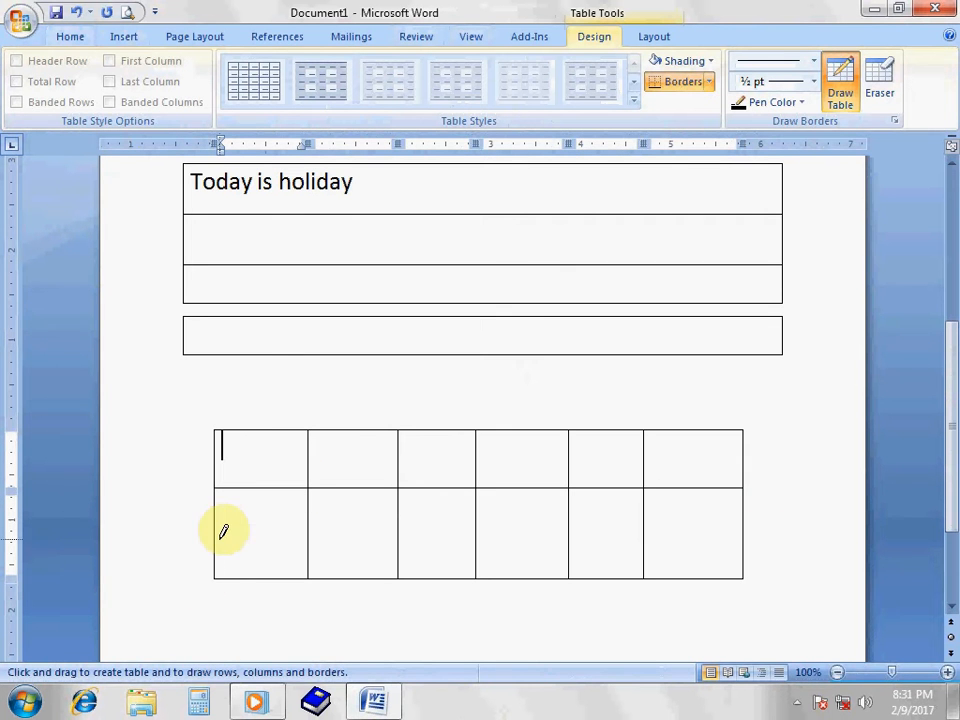
{"action": "mouse_move", "coordinate": [219, 537]}
{"action": "left_mouse_down"}
{"action": "mouse_move", "coordinate": [674, 512]}
{"action": "mouse_move", "coordinate": [735, 516]}
{"action": "mouse_move", "coordinate": [733, 530]}
{"action": "left_mouse_up"}
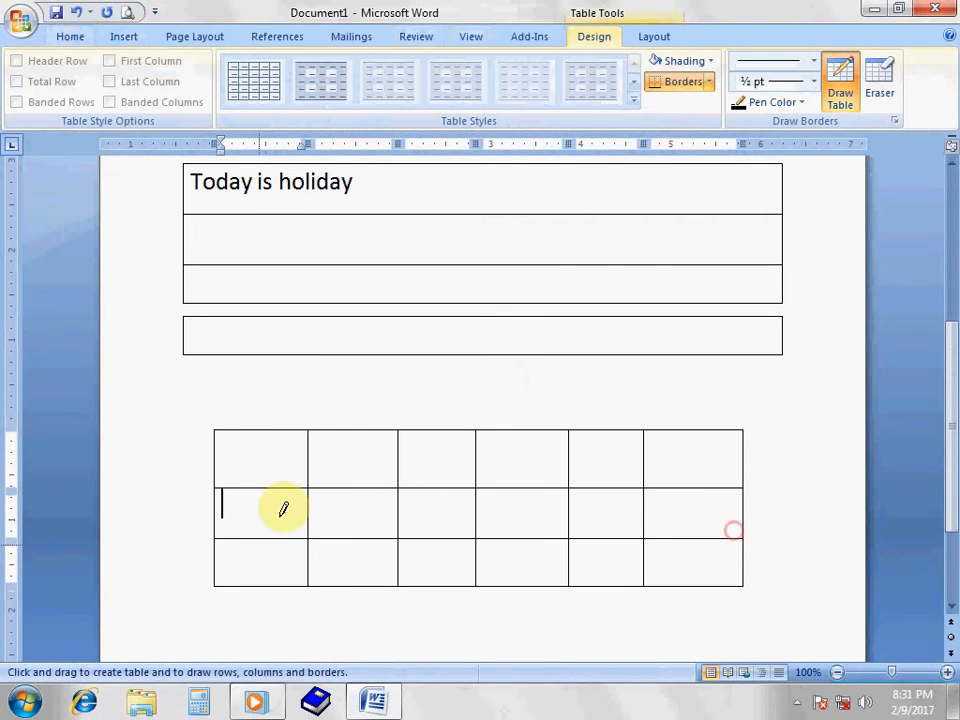
- Enter "coxsbazar" and "dhaka" in the first two cells of the drawn table's second row
{"action": "type", "text": "CX"}
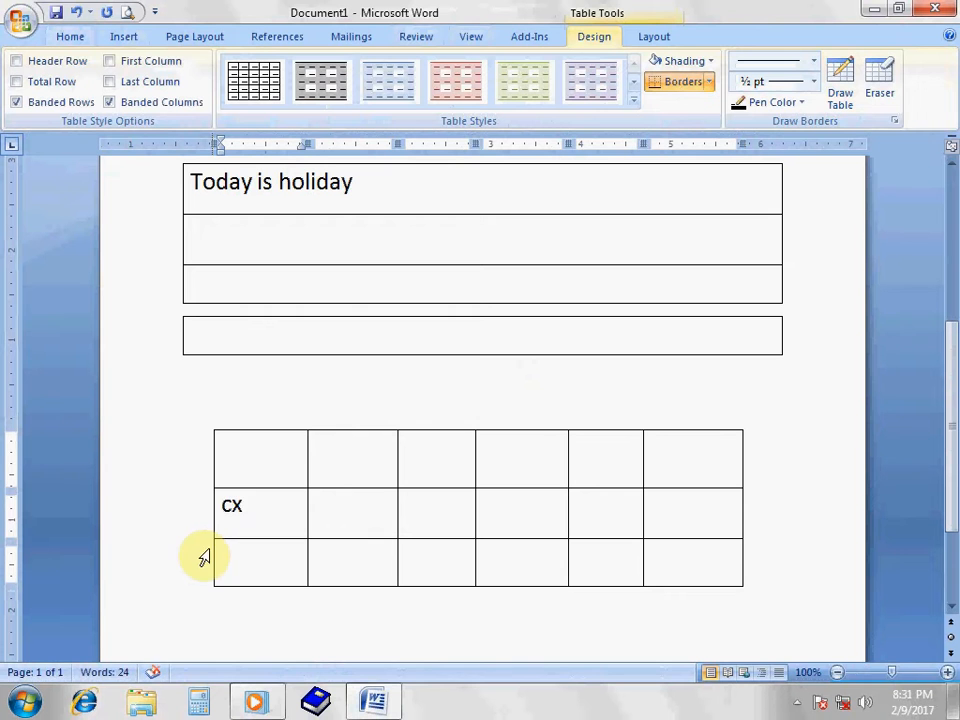
{"action": "key", "text": "BackSpace"}
{"action": "key", "text": "BackSpace"}
{"action": "type", "text": "coxsba"}
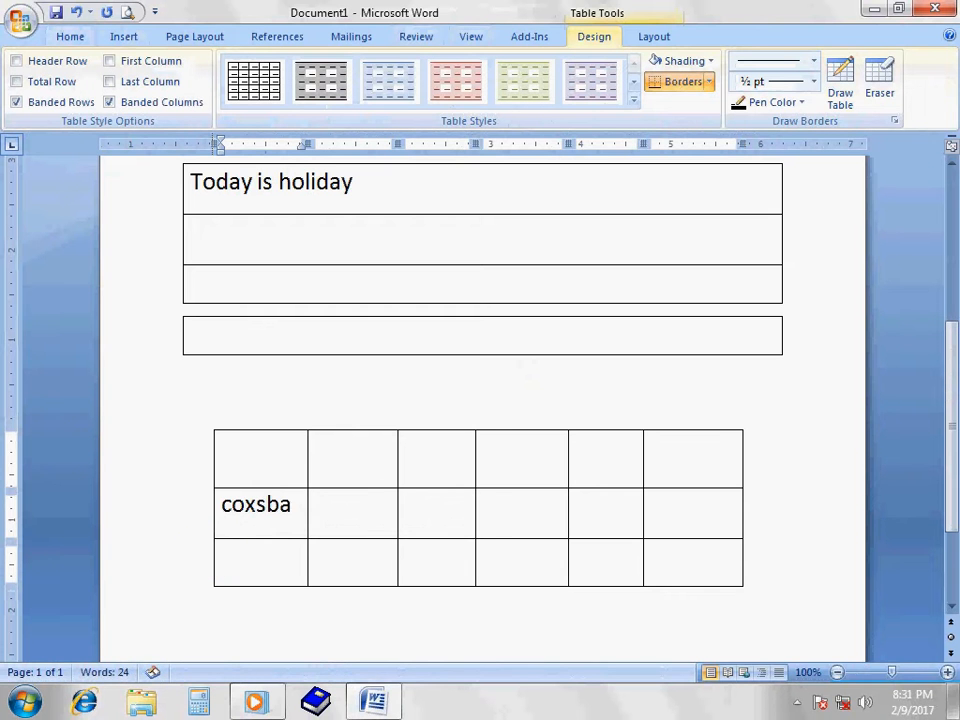
{"action": "type", "text": "zar"}
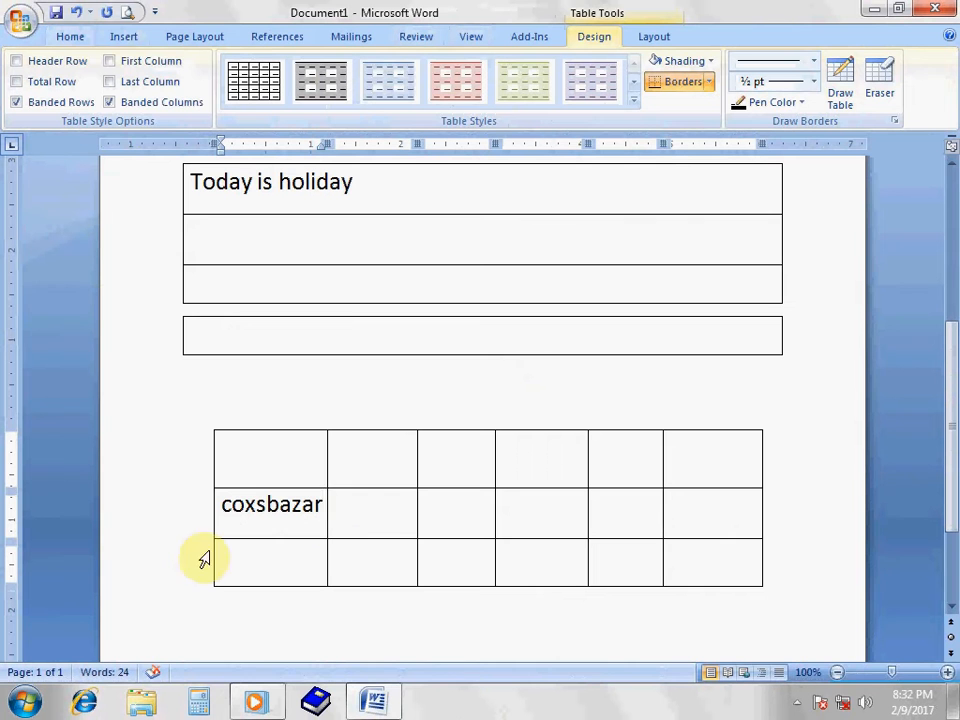
{"action": "left_click", "coordinate": [390, 508]}
{"action": "type", "text": "d"}
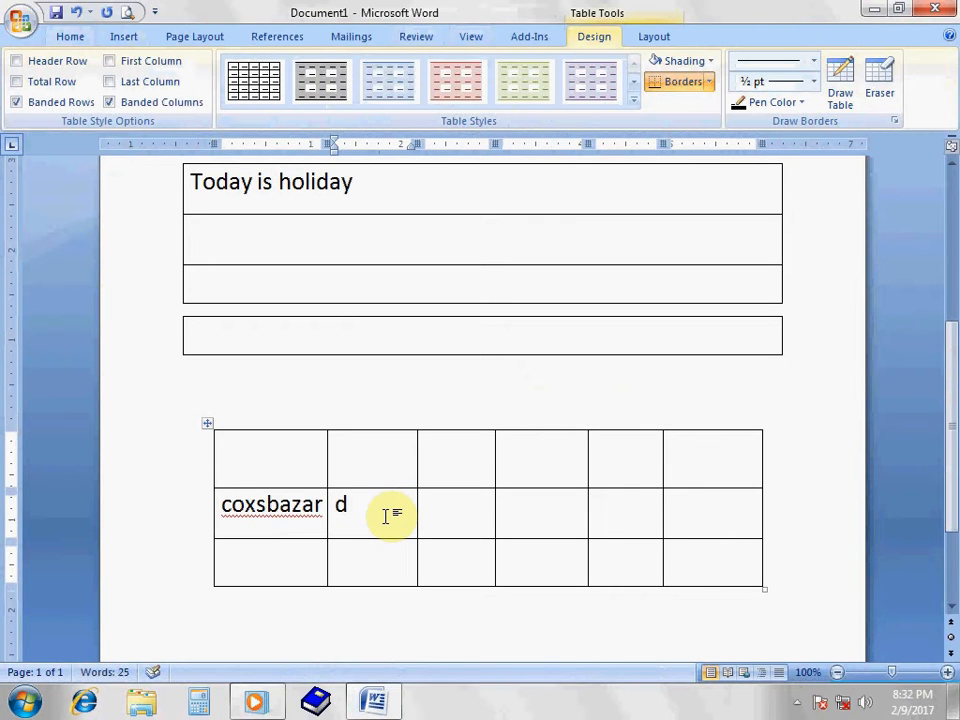
{"action": "type", "text": "haka"}
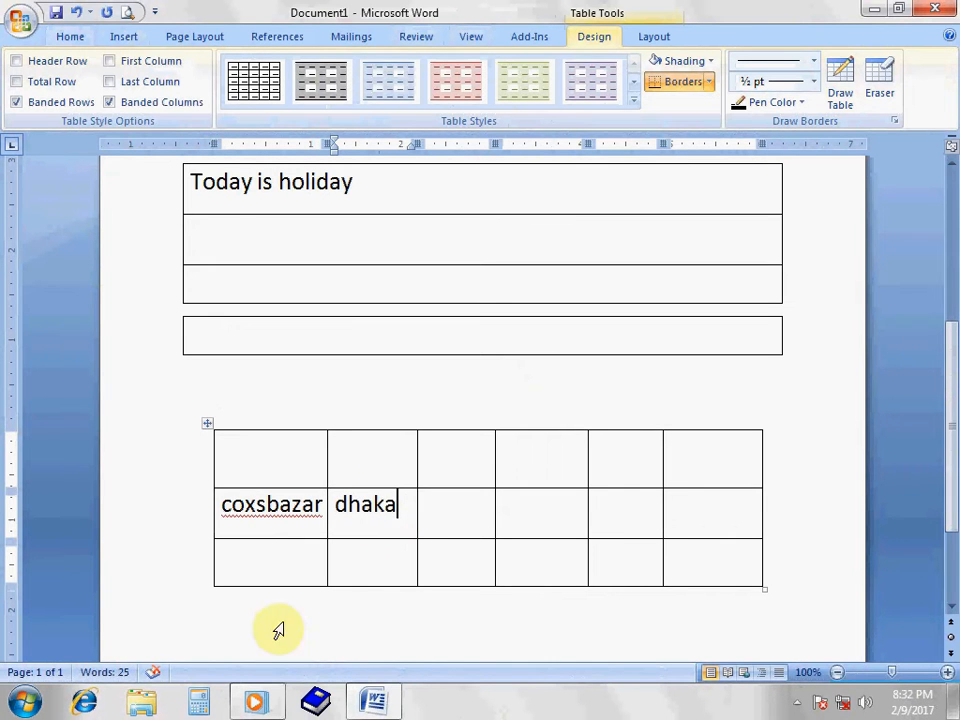
- Fill the third to fifth cells of the second row with "Chittagong", "Comilla" and "manikgong"
{"action": "left_click", "coordinate": [449, 499]}
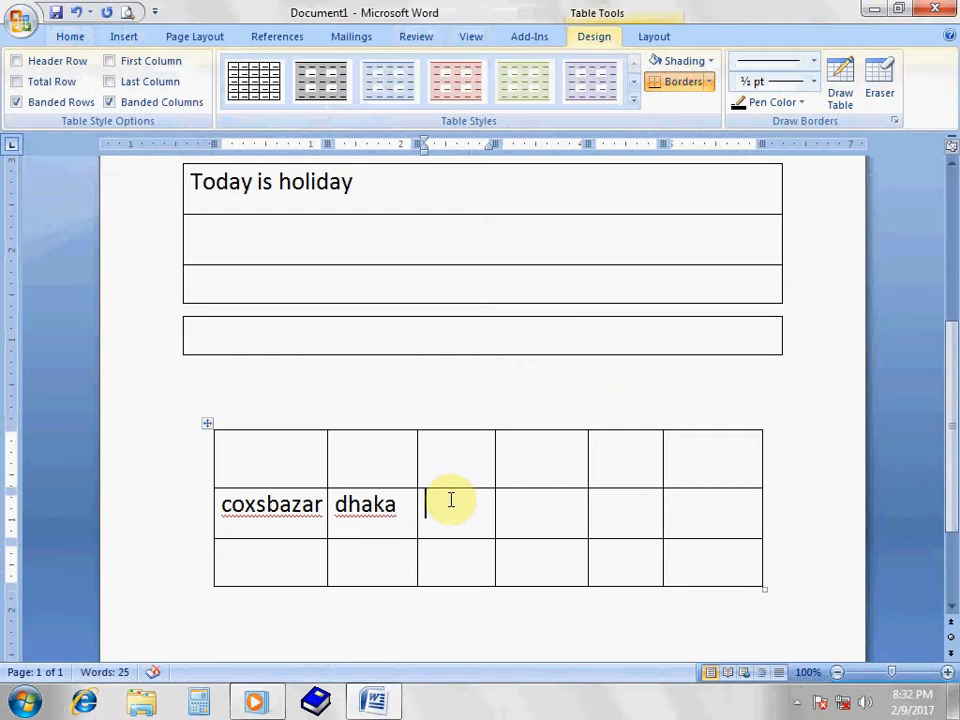
{"action": "type", "text": "ch"}
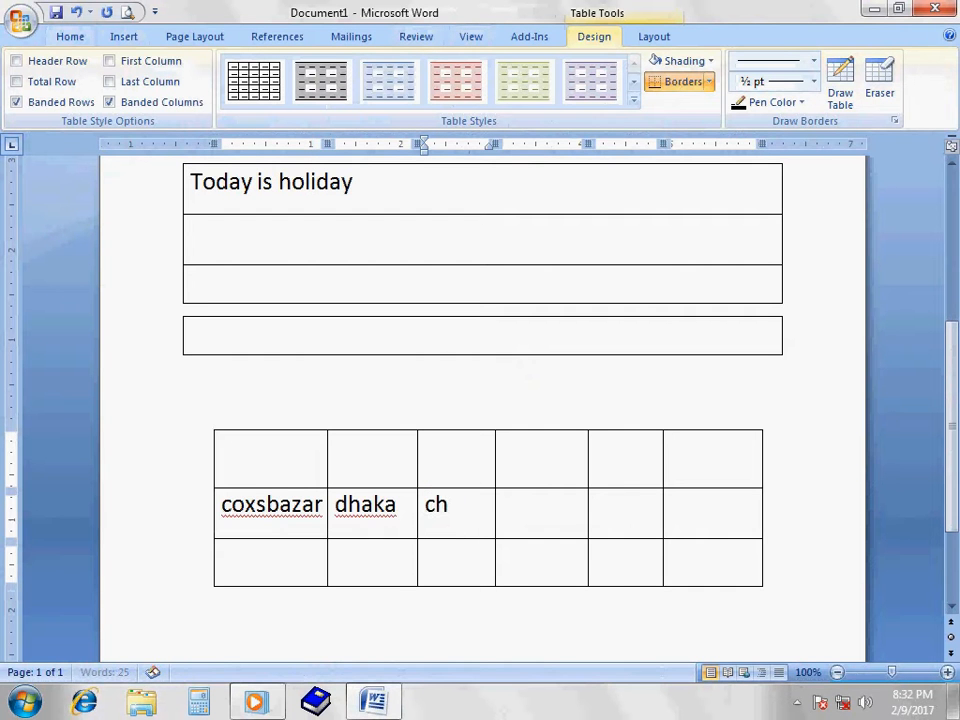
{"action": "type", "text": "ittagong"}
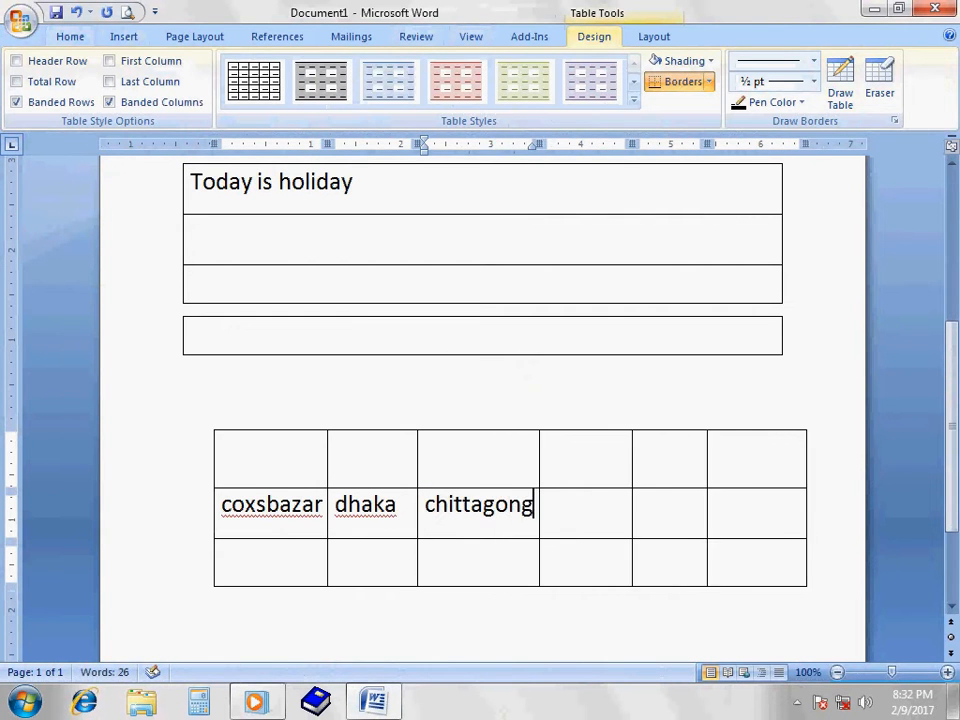
{"action": "key", "text": "Tab"}
{"action": "type", "text": "c"}
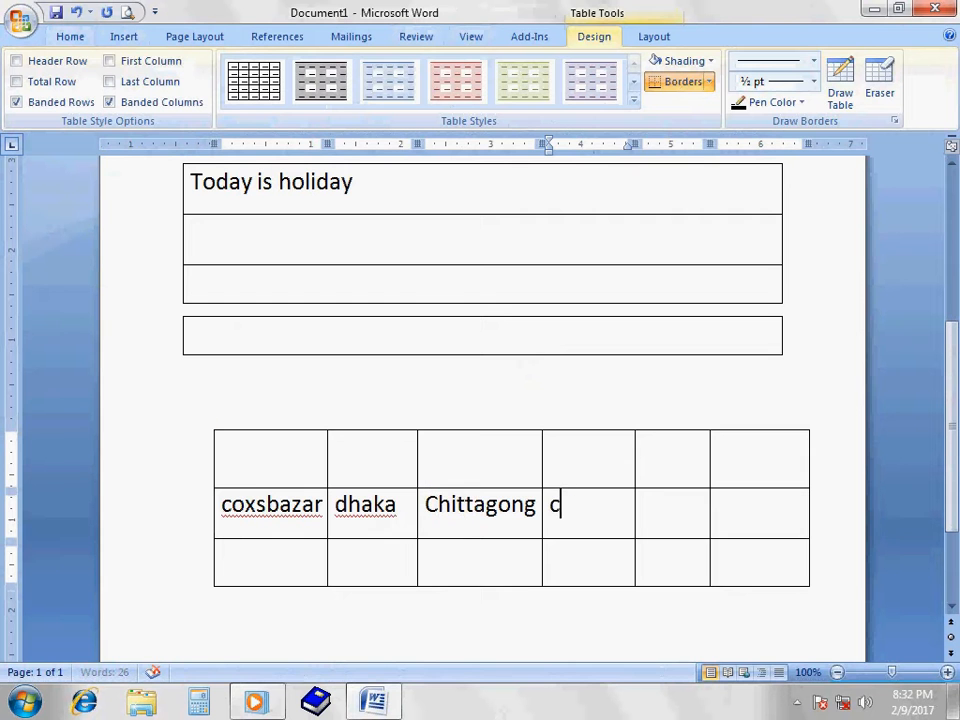
{"action": "type", "text": "omilla"}
{"action": "key", "text": "Tab"}
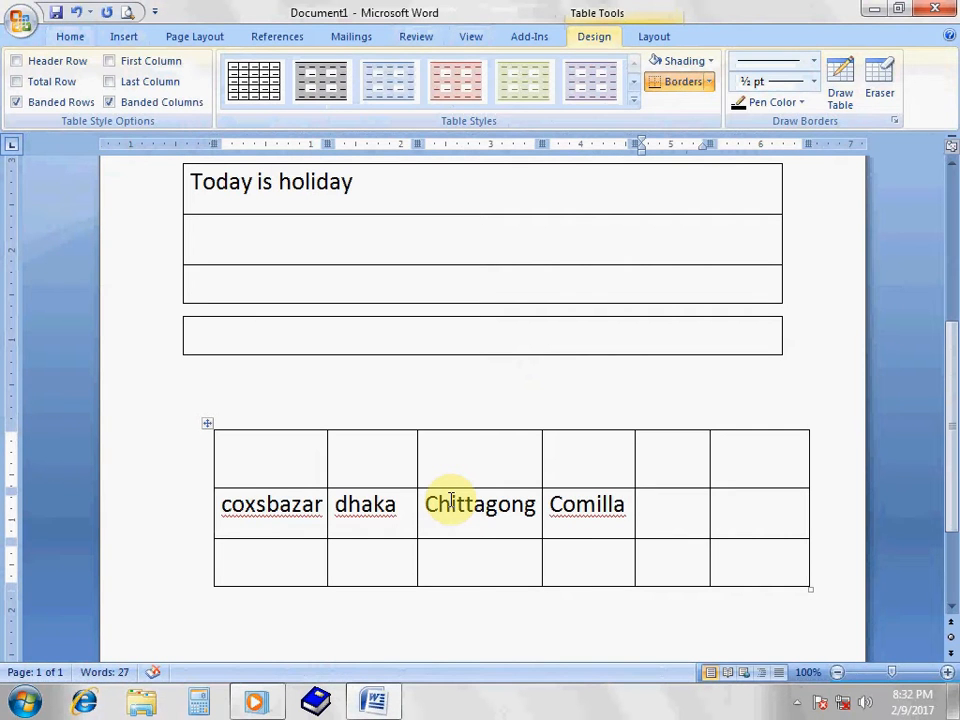
{"action": "type", "text": "manik"}
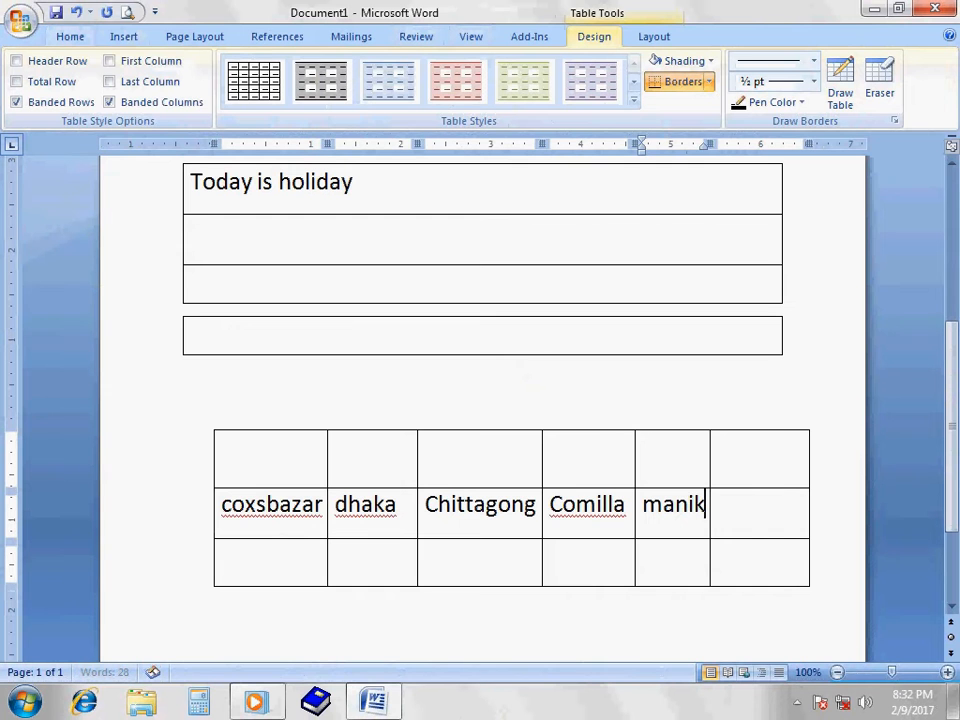
{"action": "type", "text": "gong"}
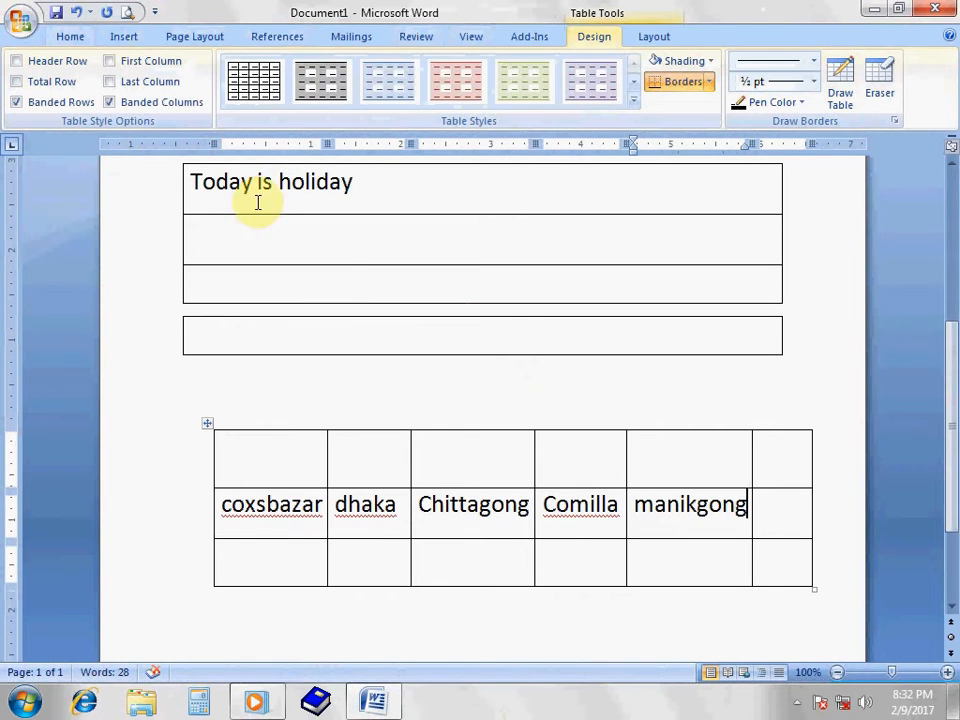
{"action": "left_click", "coordinate": [124, 37]}
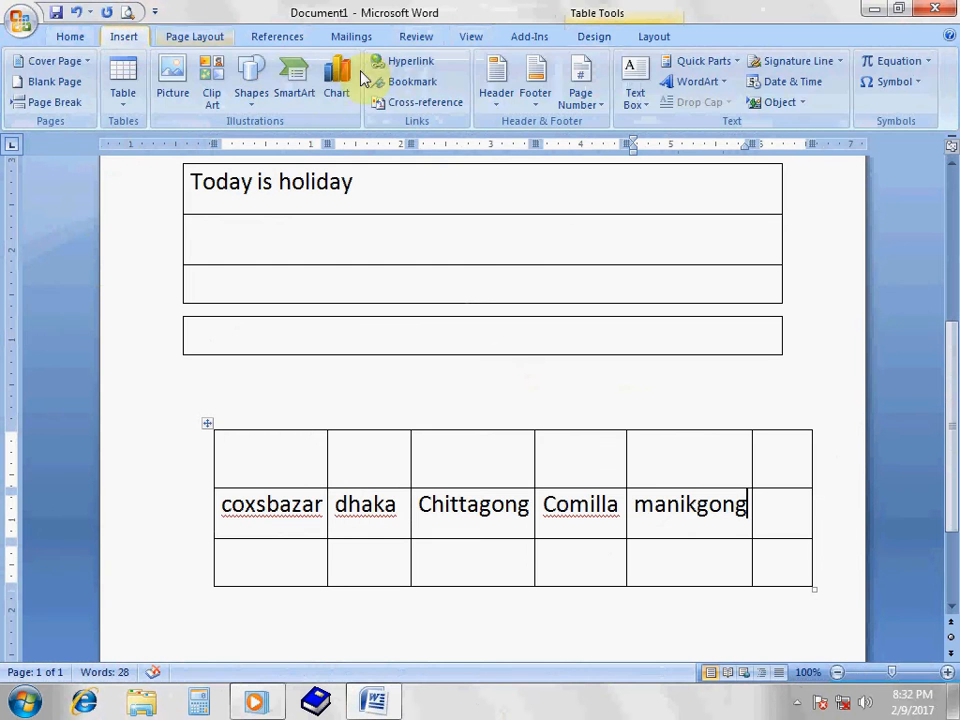
{"action": "left_click", "coordinate": [62, 38]}
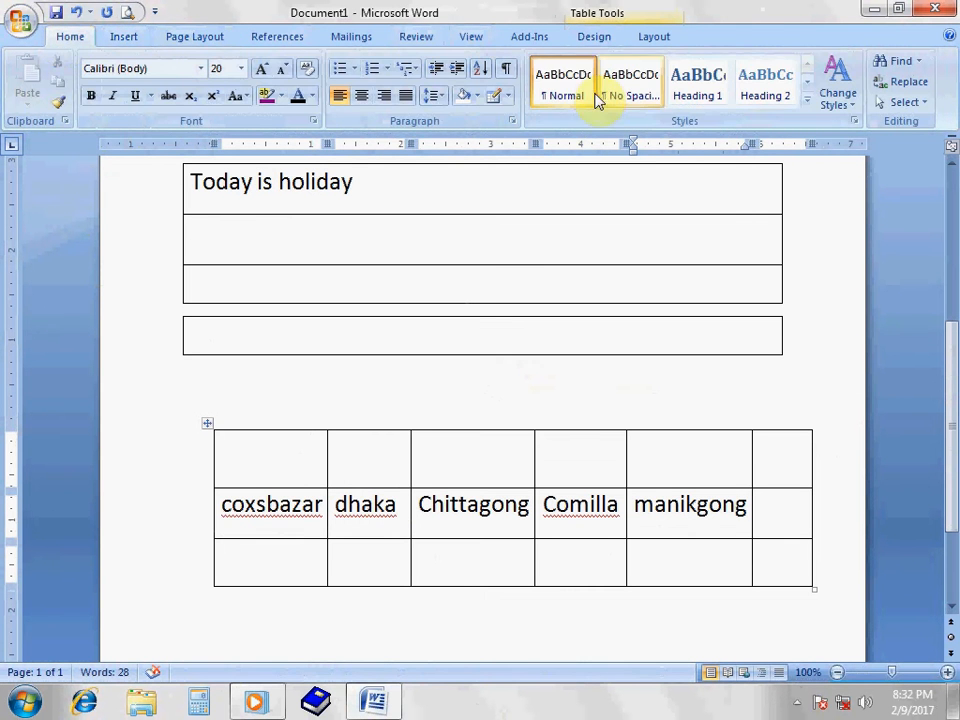
{"action": "left_click", "coordinate": [116, 46]}
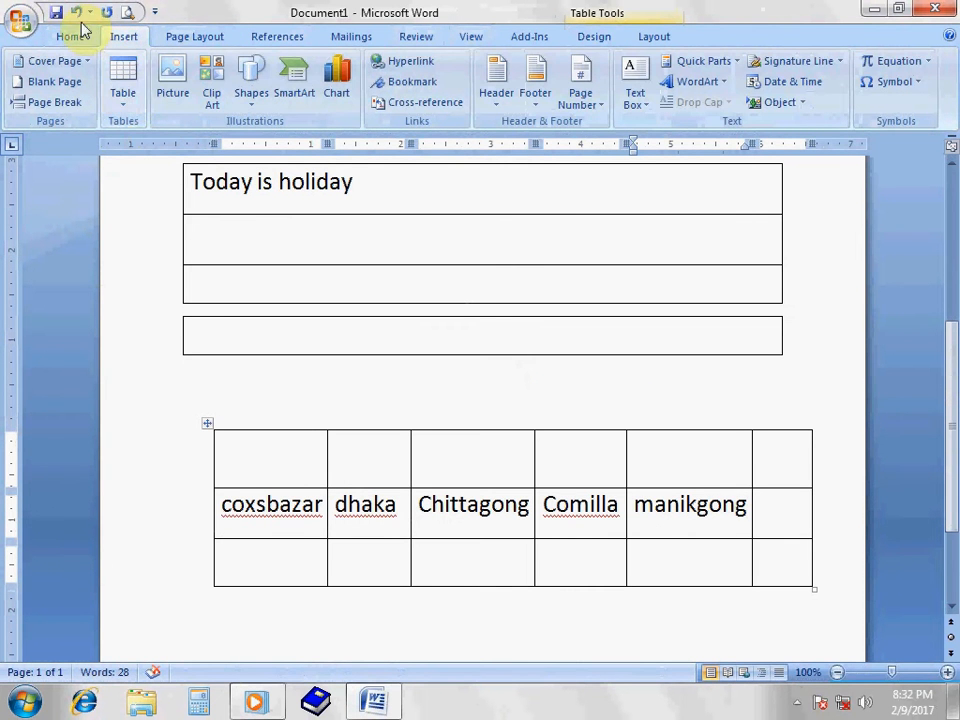
{"action": "left_click", "coordinate": [70, 38]}
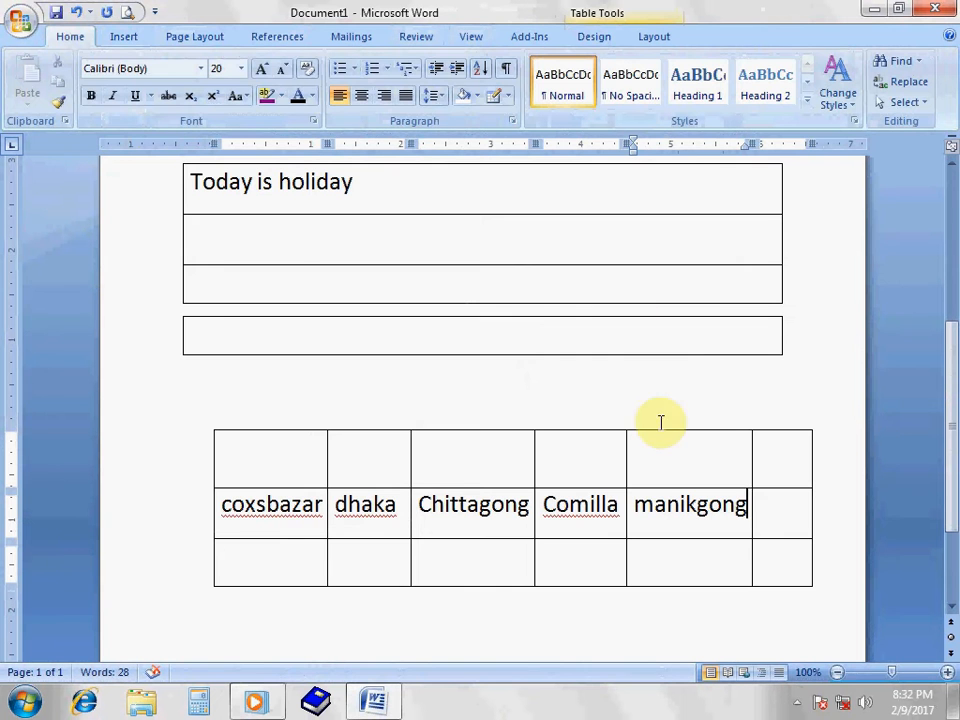
{"action": "left_click", "coordinate": [123, 38]}
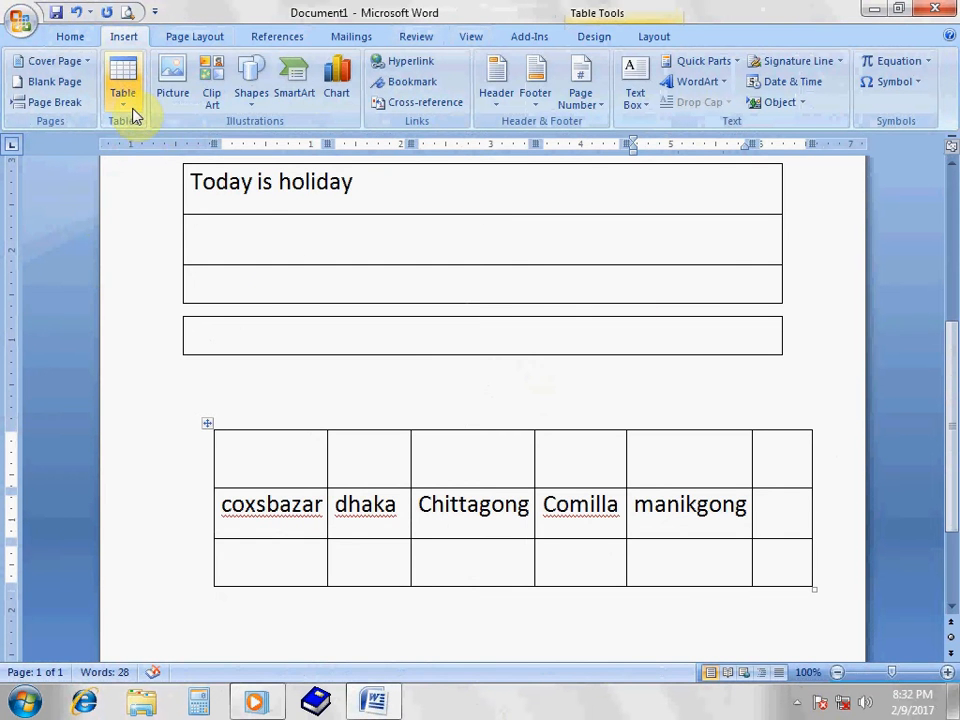
{"action": "left_click", "coordinate": [130, 110]}
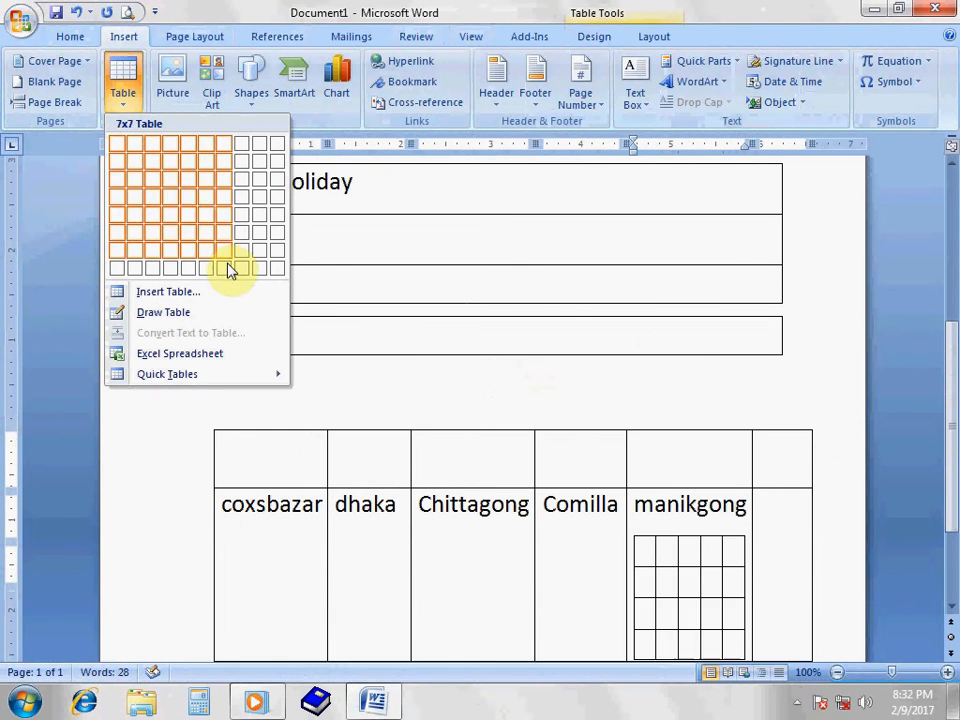
{"action": "left_click", "coordinate": [64, 37]}
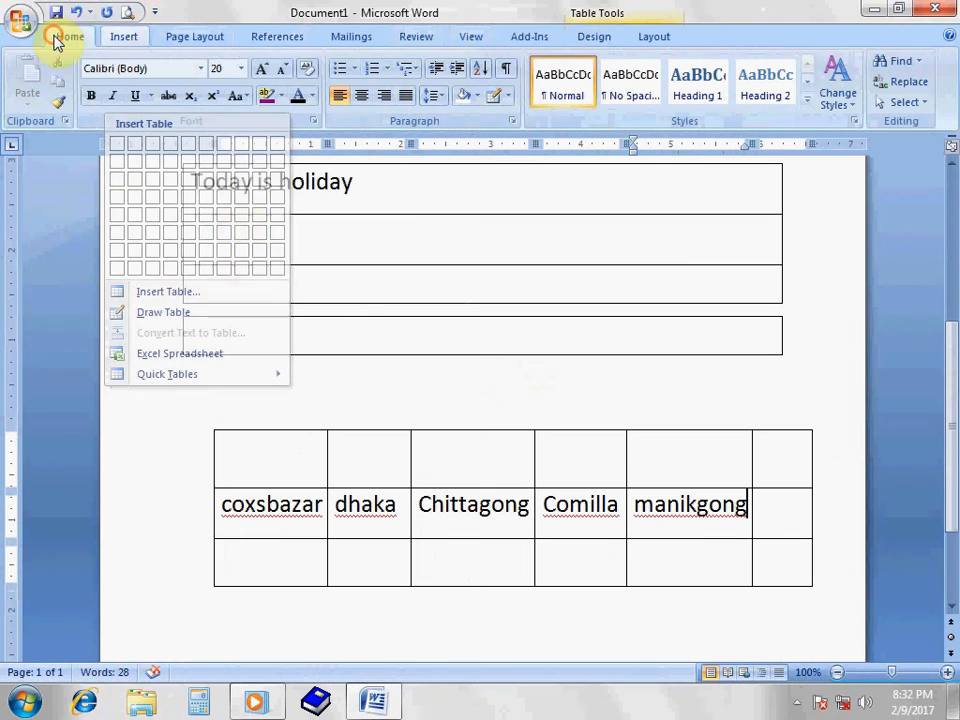
{"action": "left_click", "coordinate": [508, 95]}
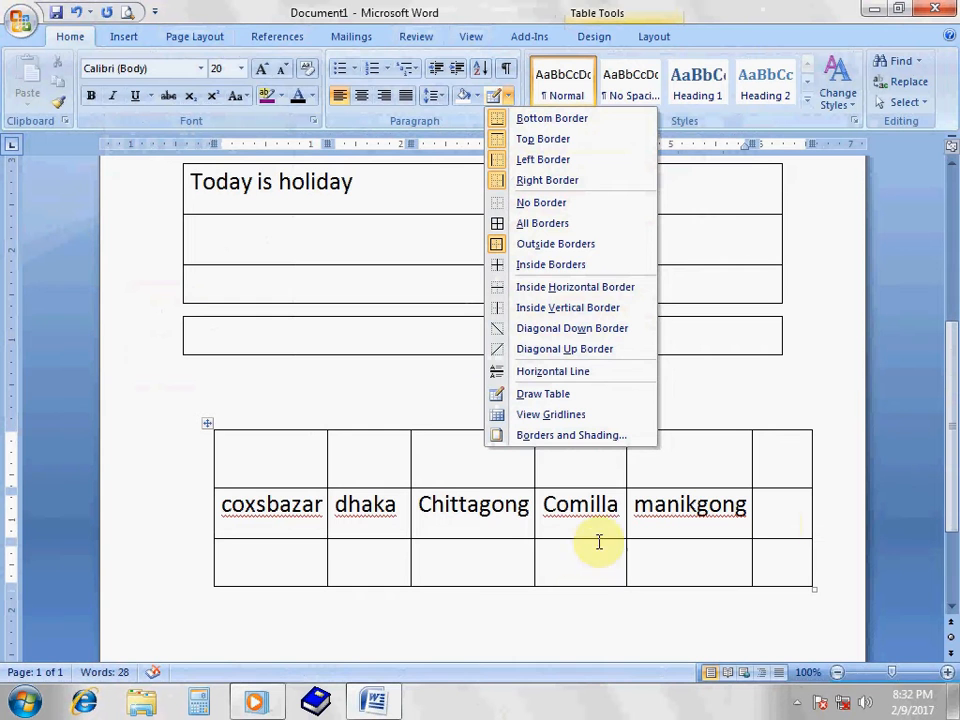
{"action": "left_click", "coordinate": [735, 516]}
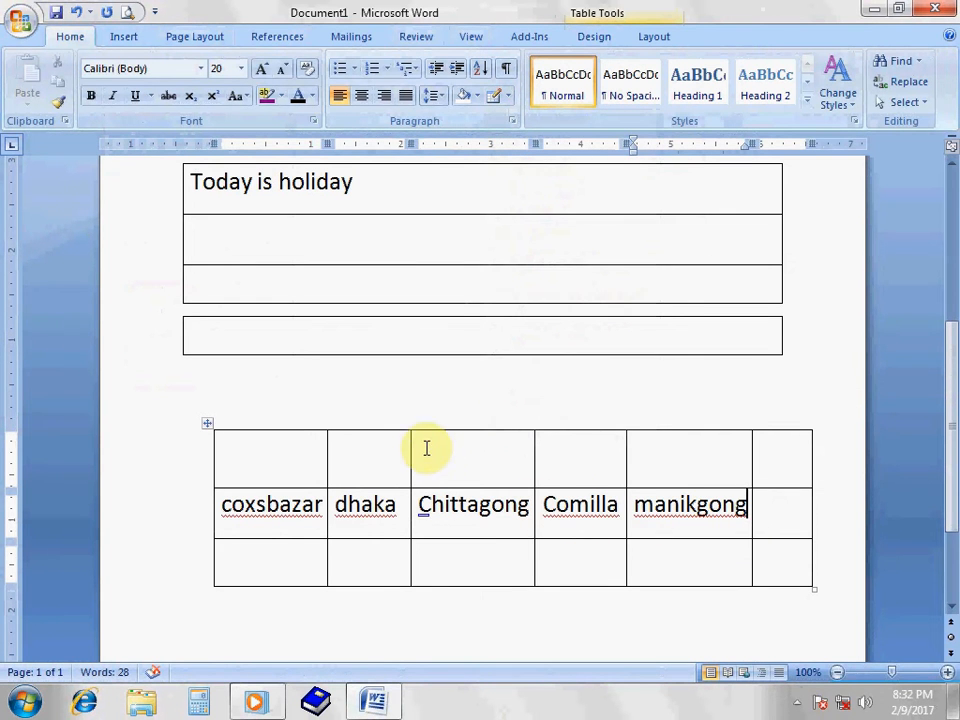
- Select the third and fourth cells of the table's first row and insert a horizontal line there
{"action": "left_click_drag", "start_coordinate": [423, 447], "coordinate": [595, 451]}
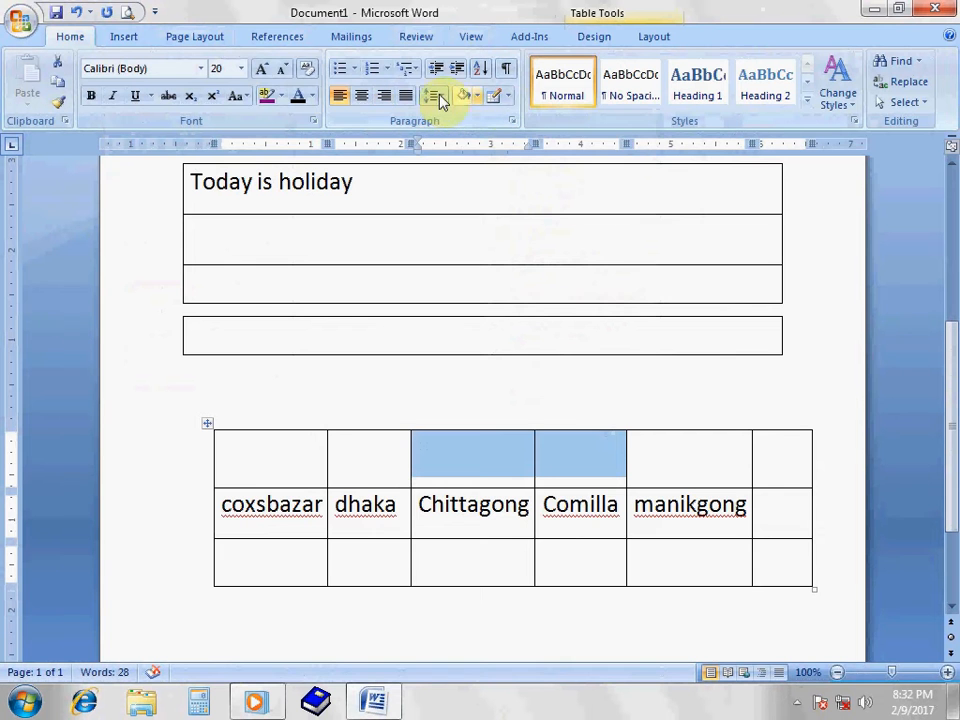
{"action": "left_click", "coordinate": [507, 97]}
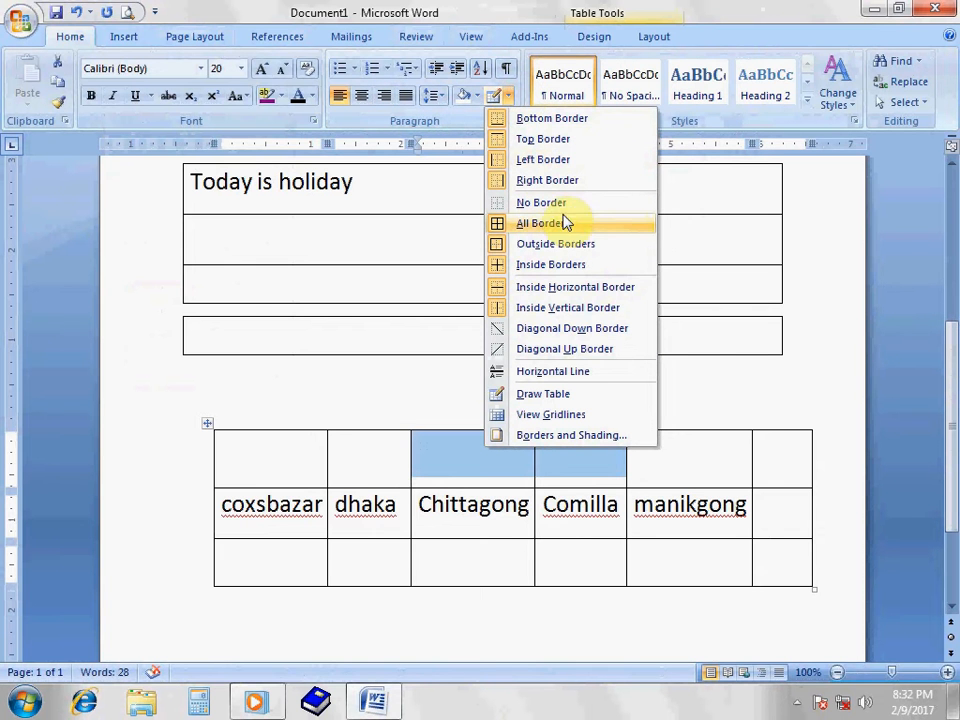
{"action": "left_click", "coordinate": [556, 374]}
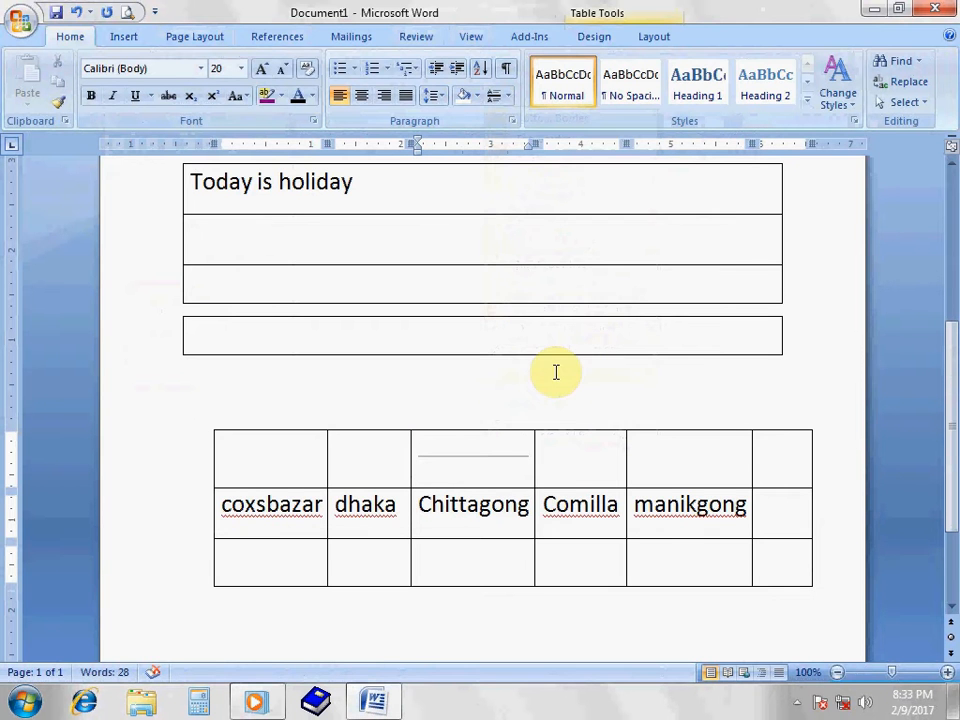
- Open the border settings for the fourth cell of the table's first row and compare the 3-D, Custom and Shadow settings, ending on Box
{"action": "left_click", "coordinate": [533, 470]}
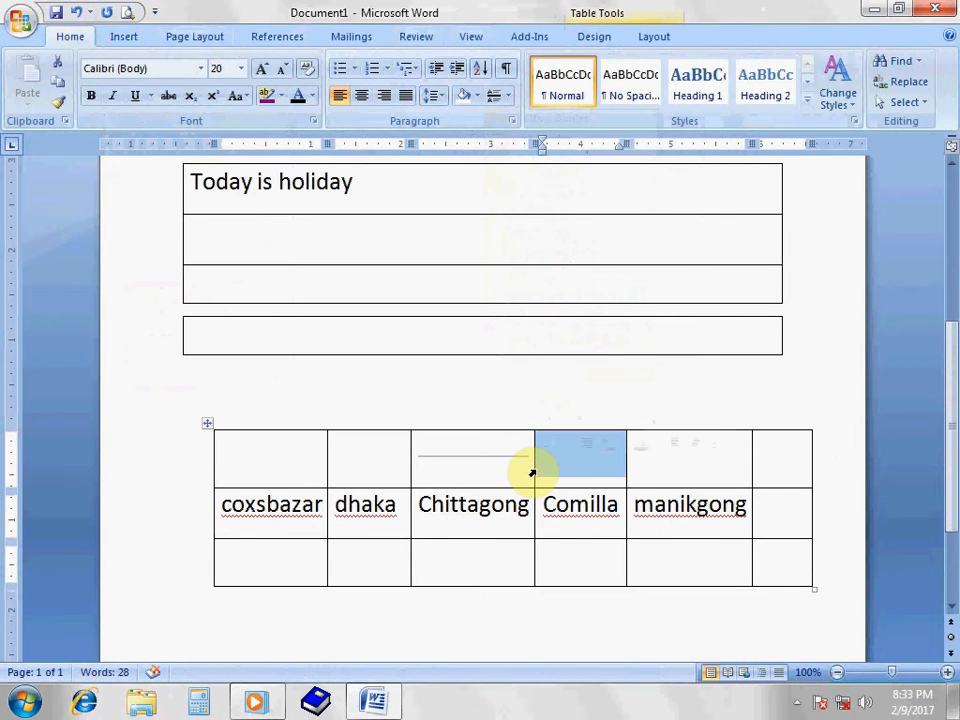
{"action": "left_click", "coordinate": [510, 100]}
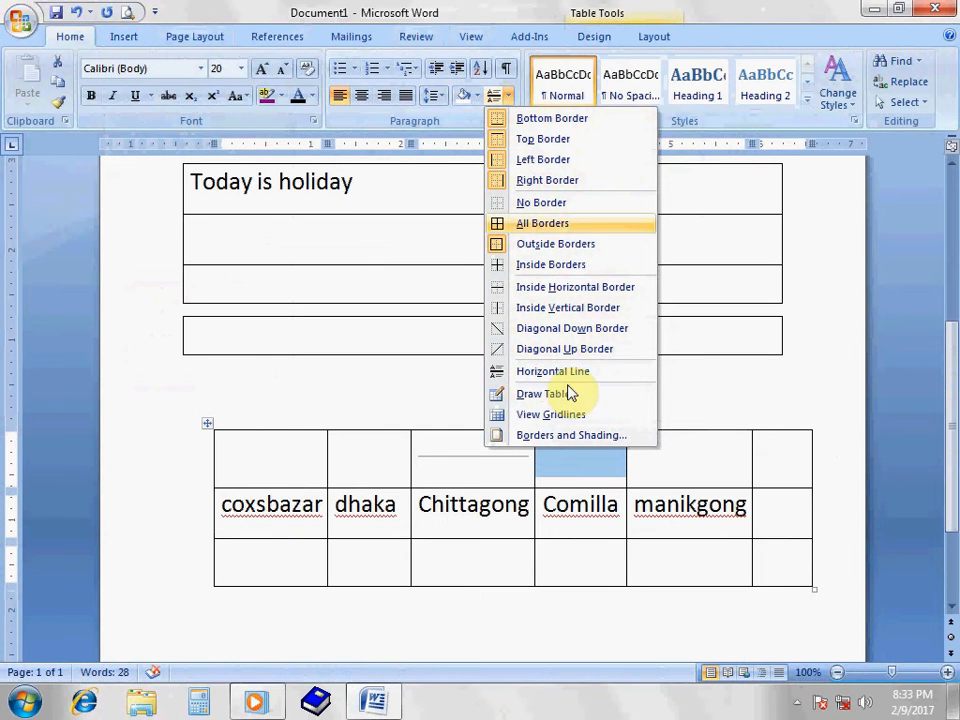
{"action": "left_click", "coordinate": [572, 436]}
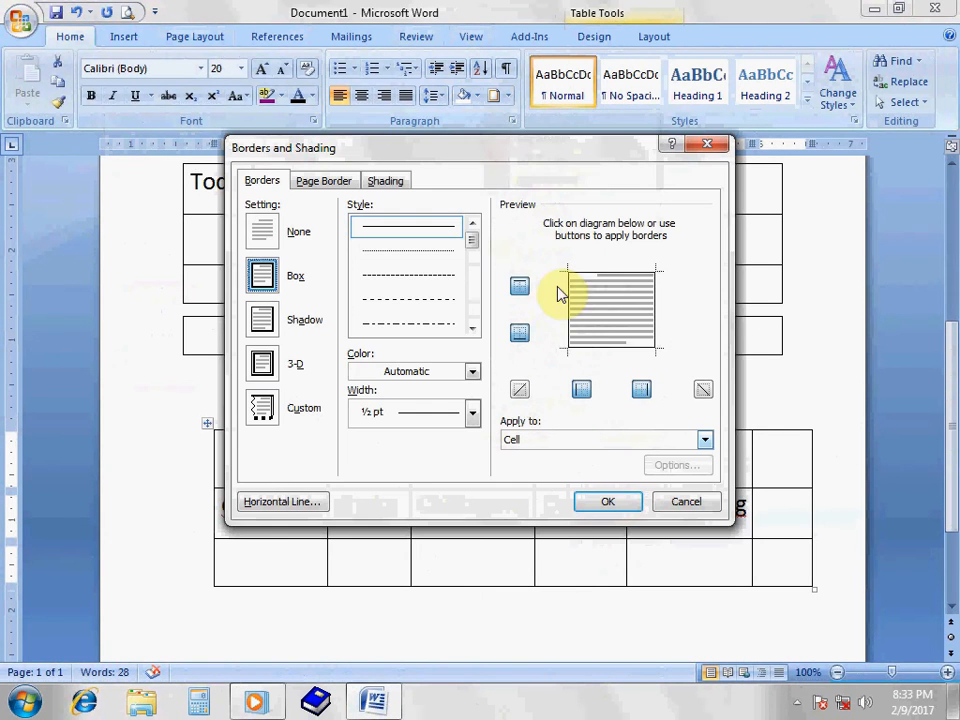
{"action": "mouse_move", "coordinate": [488, 160]}
{"action": "left_mouse_down"}
{"action": "mouse_move", "coordinate": [885, 56]}
{"action": "mouse_move", "coordinate": [489, 36]}
{"action": "mouse_move", "coordinate": [480, 40]}
{"action": "mouse_move", "coordinate": [489, 176]}
{"action": "mouse_move", "coordinate": [486, 93]}
{"action": "left_mouse_up"}
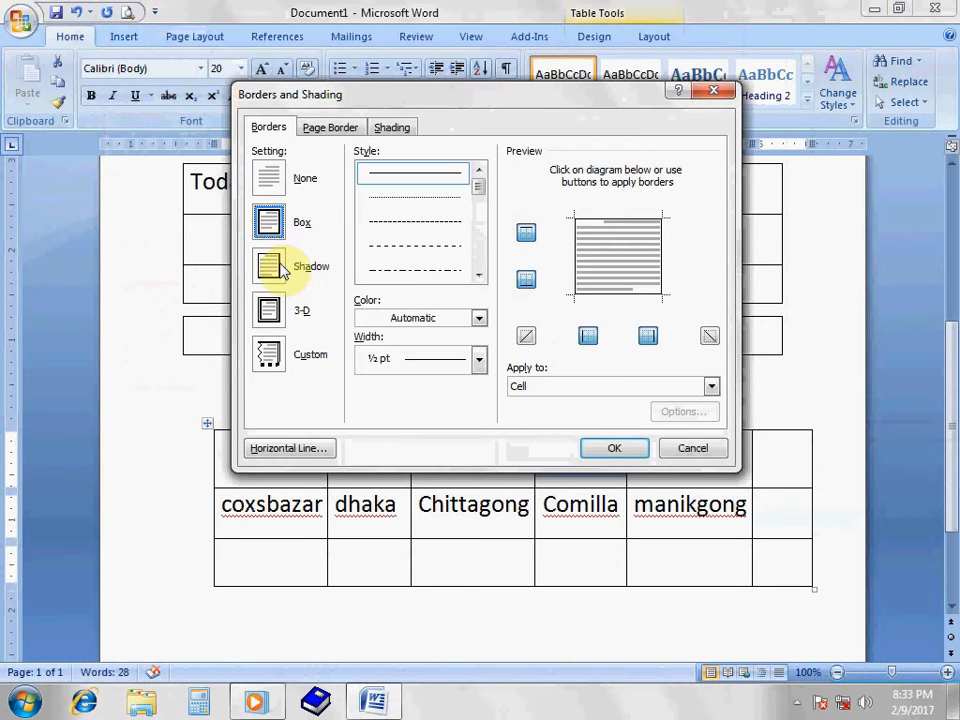
{"action": "left_click", "coordinate": [267, 224]}
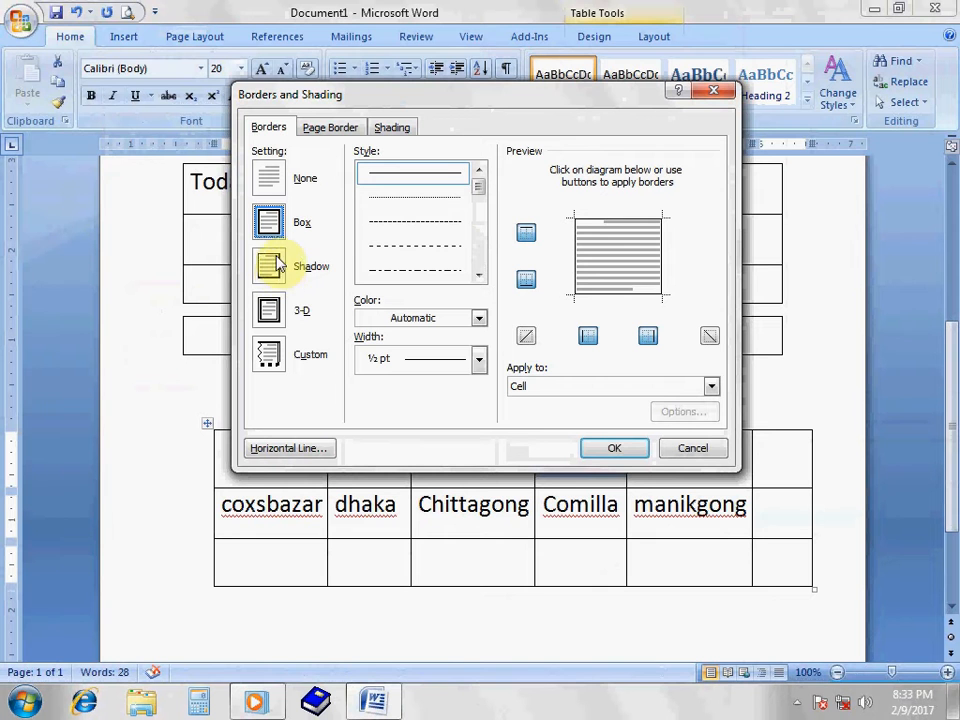
{"action": "left_click", "coordinate": [267, 312]}
{"action": "left_click", "coordinate": [269, 352]}
{"action": "left_click", "coordinate": [270, 311]}
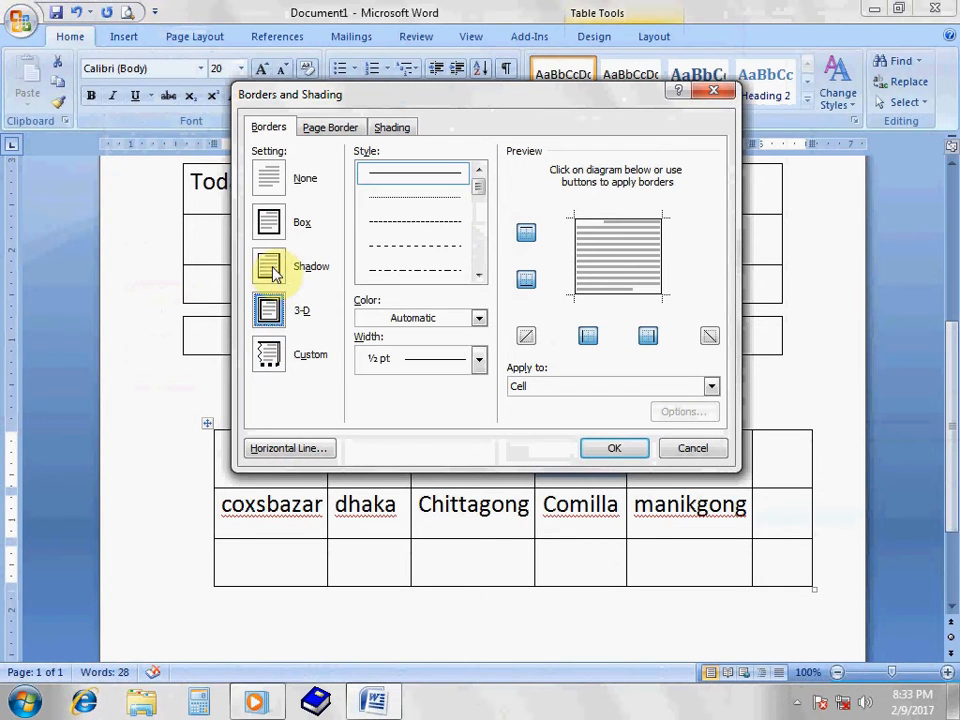
{"action": "left_click", "coordinate": [270, 266]}
{"action": "left_click", "coordinate": [283, 230]}
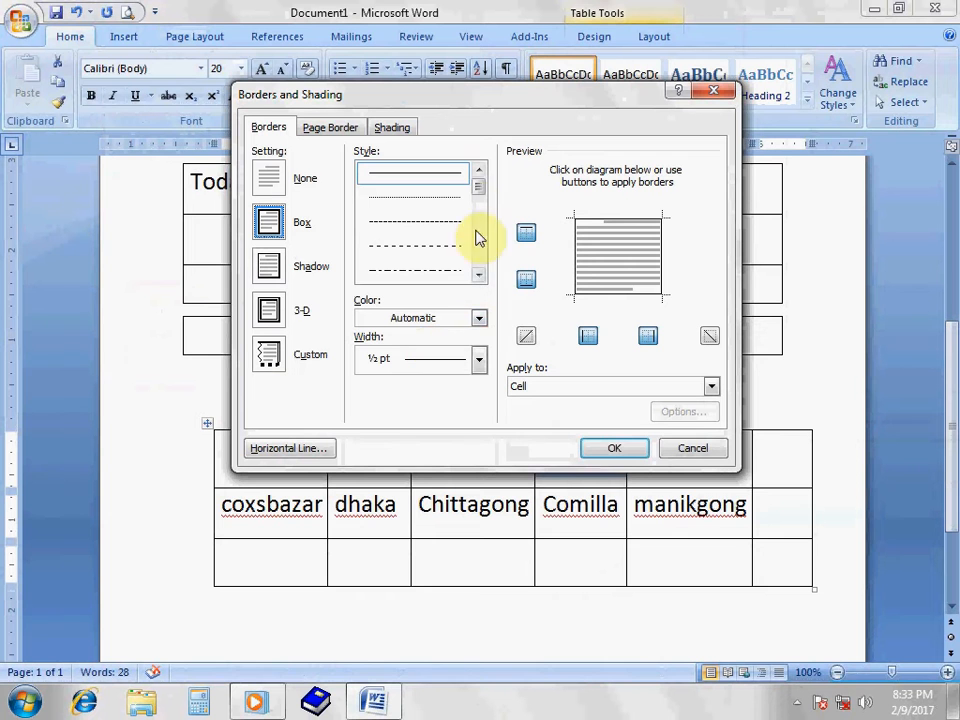
- Apply a red 3 pt diagonally striped border to the selected cell
{"action": "left_click_drag", "start_coordinate": [480, 202], "coordinate": [482, 228]}
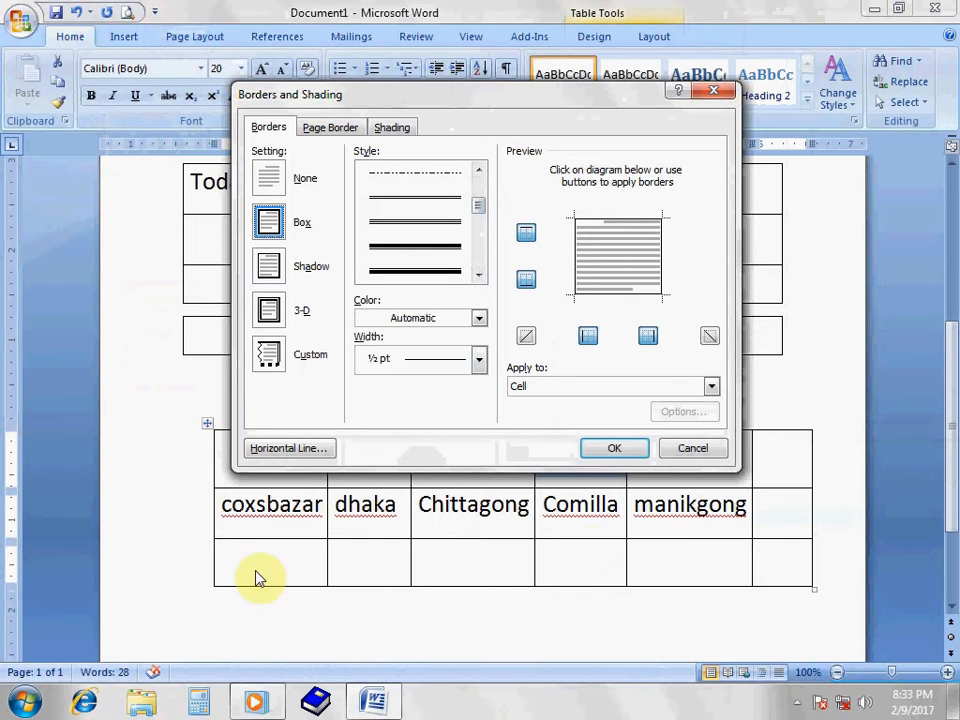
{"action": "left_click_drag", "start_coordinate": [484, 214], "coordinate": [483, 256]}
{"action": "left_click", "coordinate": [450, 222]}
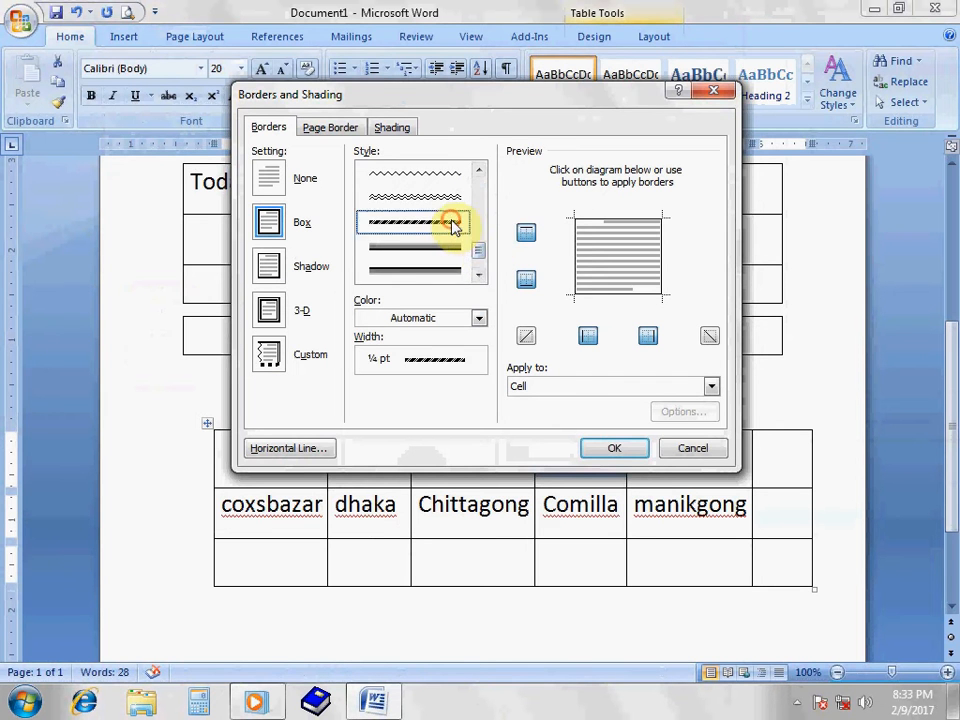
{"action": "scroll", "coordinate": [450, 225], "scroll_direction": "up", "scroll_amount": 1}
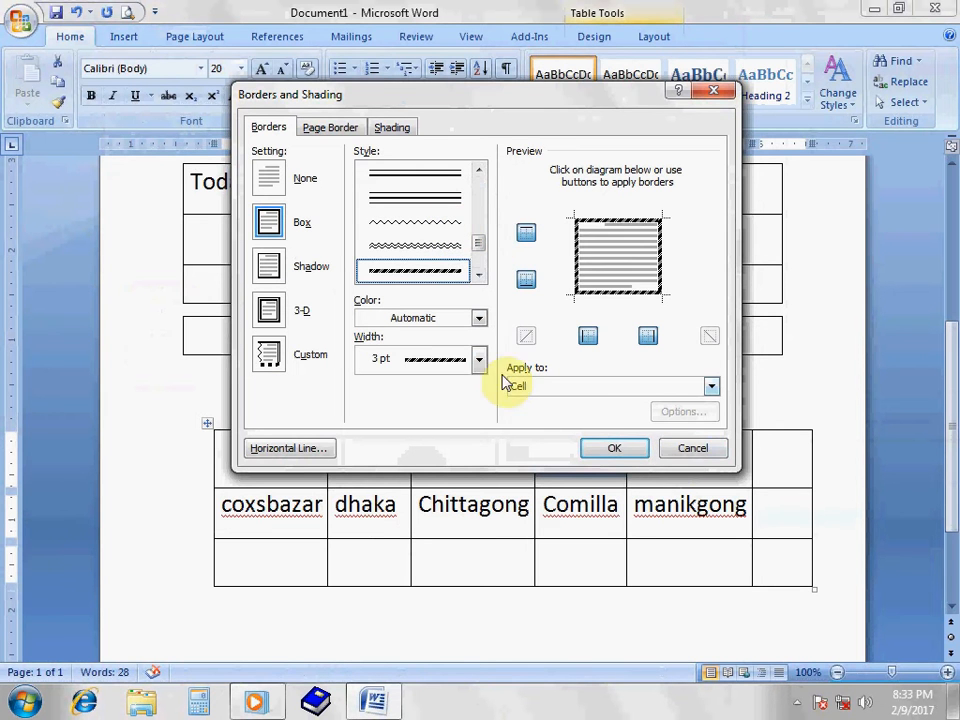
{"action": "left_click", "coordinate": [479, 320]}
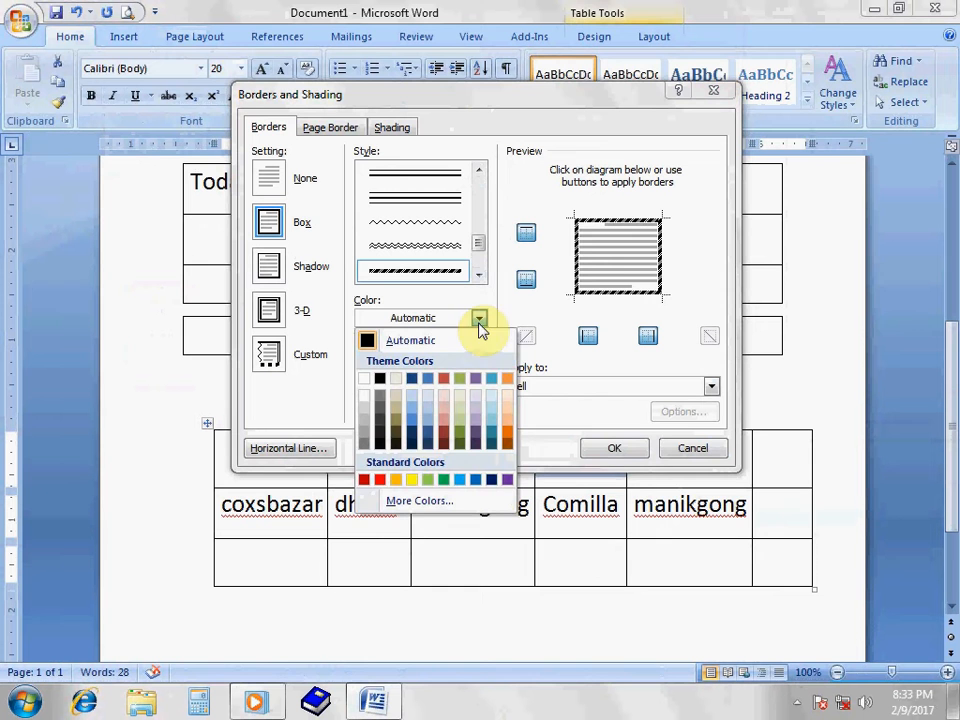
{"action": "left_click", "coordinate": [378, 480]}
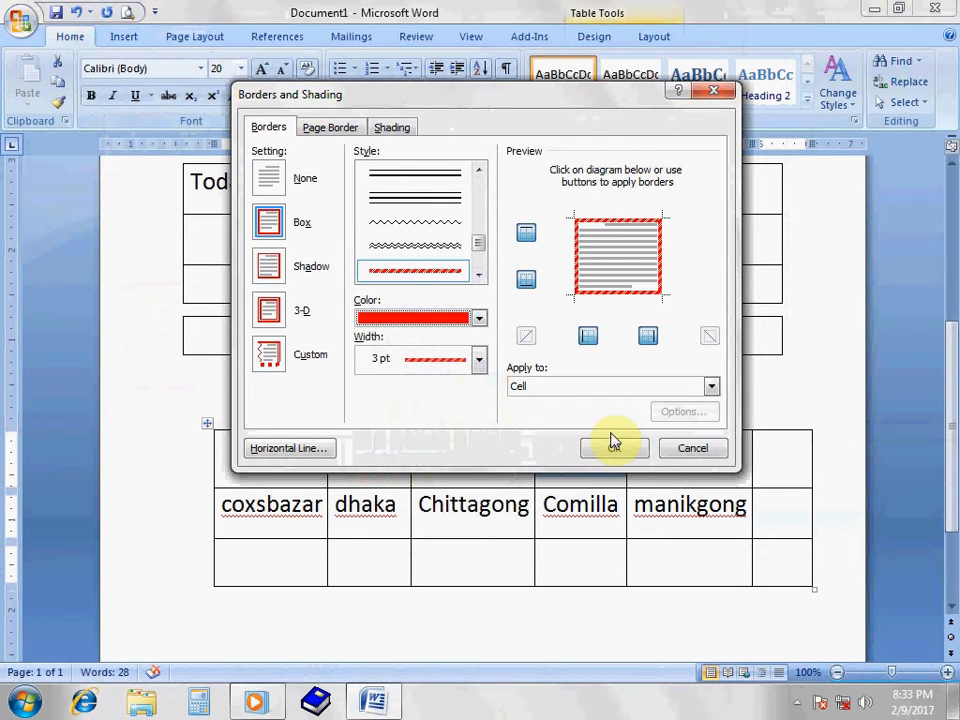
{"action": "left_click", "coordinate": [480, 366]}
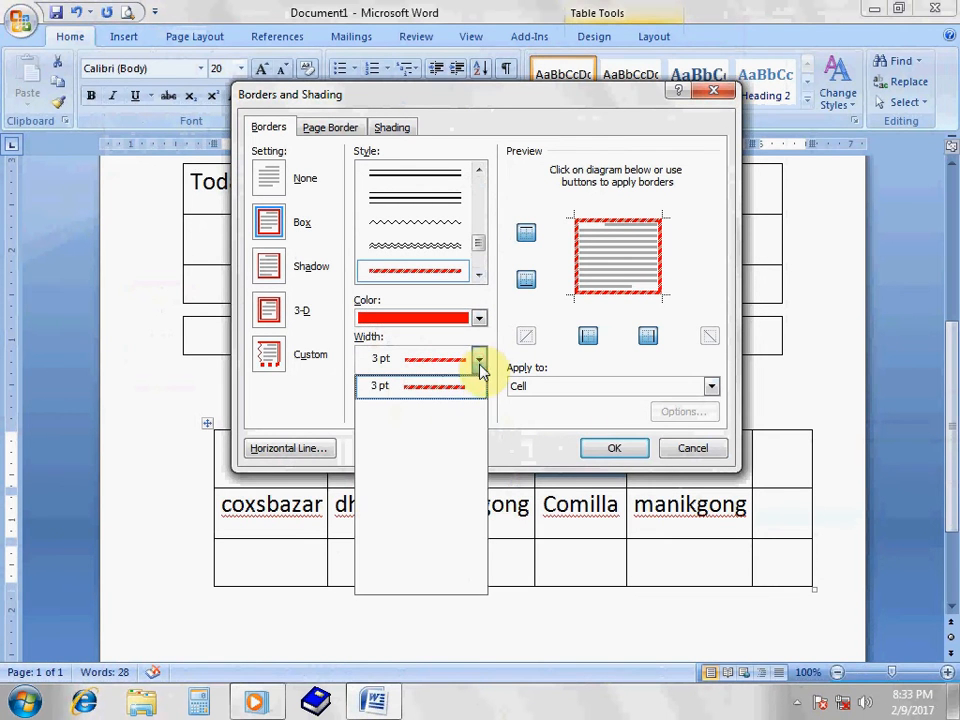
{"action": "left_click", "coordinate": [432, 392]}
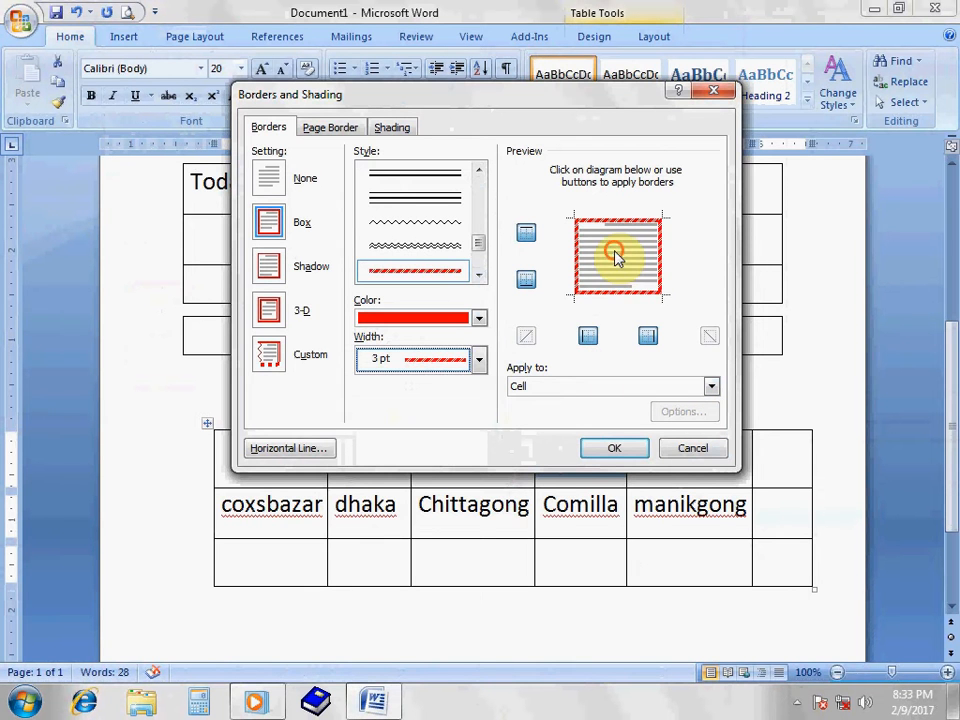
{"action": "left_click", "coordinate": [612, 452]}
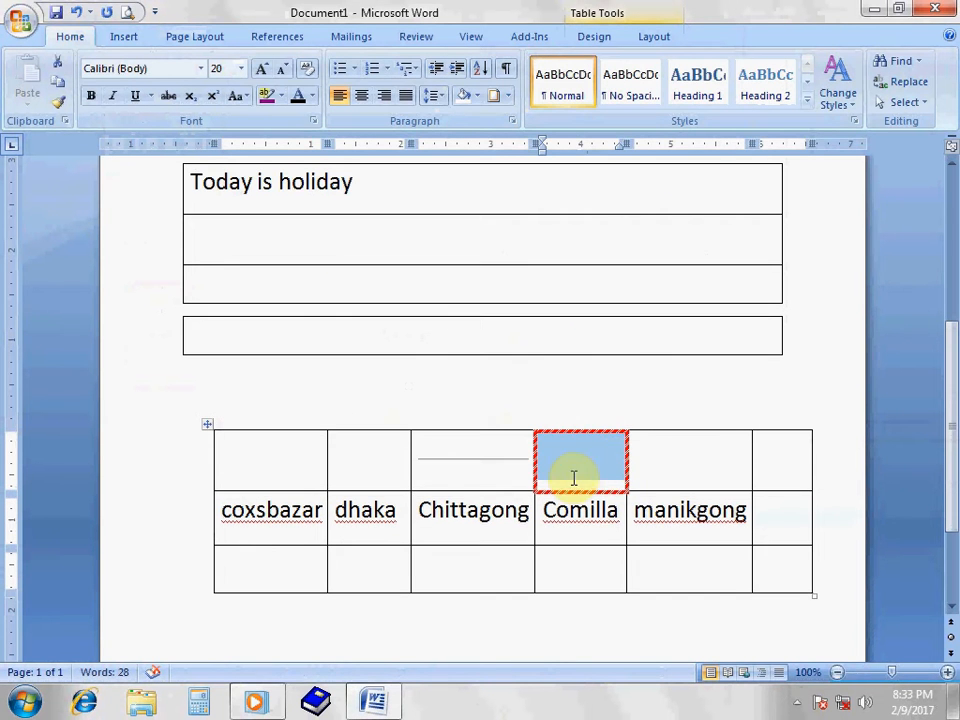
{"action": "left_click", "coordinate": [570, 462]}
{"action": "left_click", "coordinate": [565, 510]}
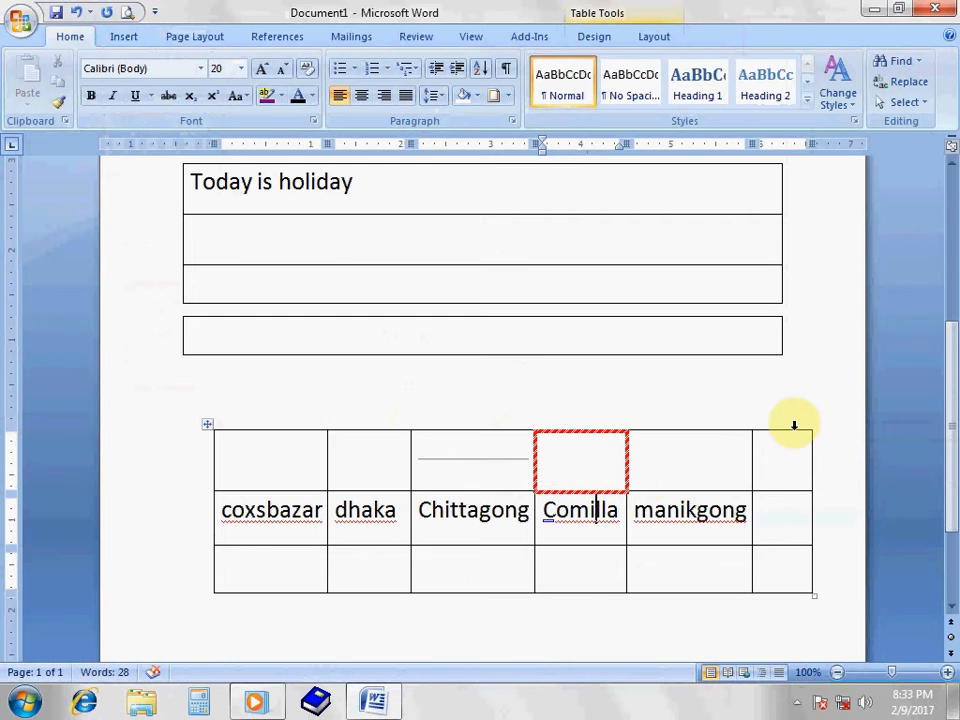
{"action": "left_click", "coordinate": [641, 467]}
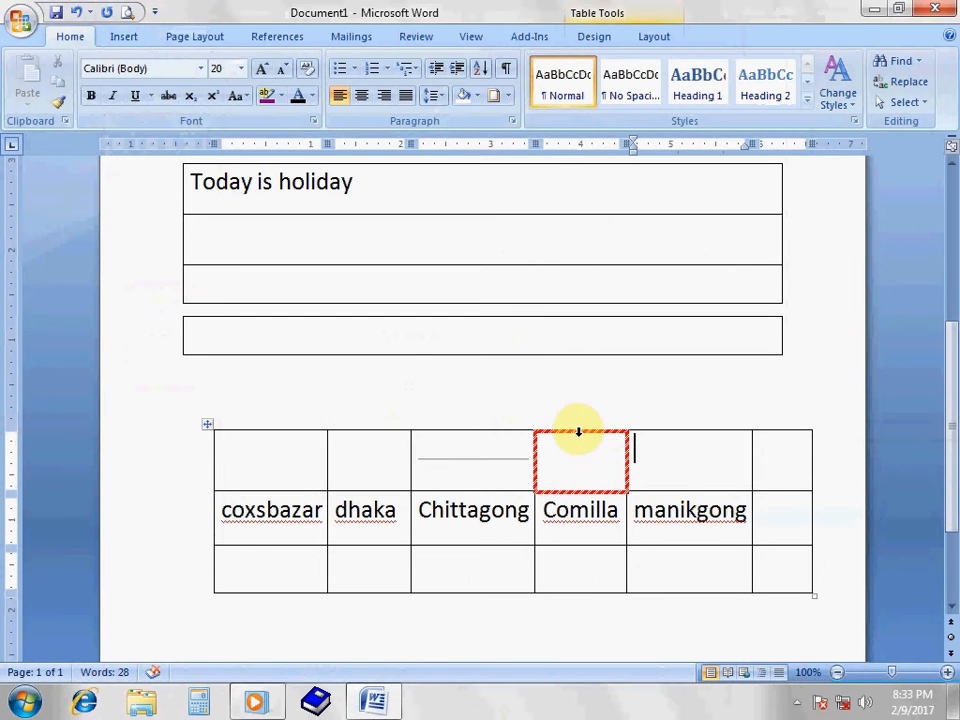
{"action": "left_click_drag", "start_coordinate": [574, 426], "coordinate": [574, 446]}
{"action": "left_click", "coordinate": [586, 487]}
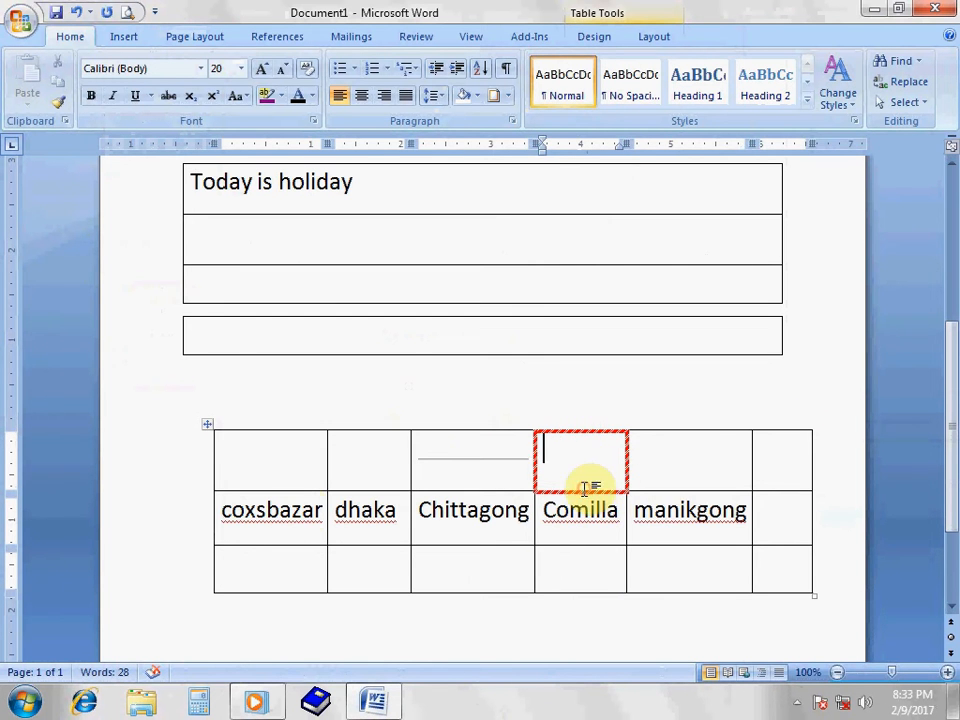
- Select the whole drawn table and apply a red 3 pt diagonally striped border with the Box setting
{"action": "left_click", "coordinate": [208, 428]}
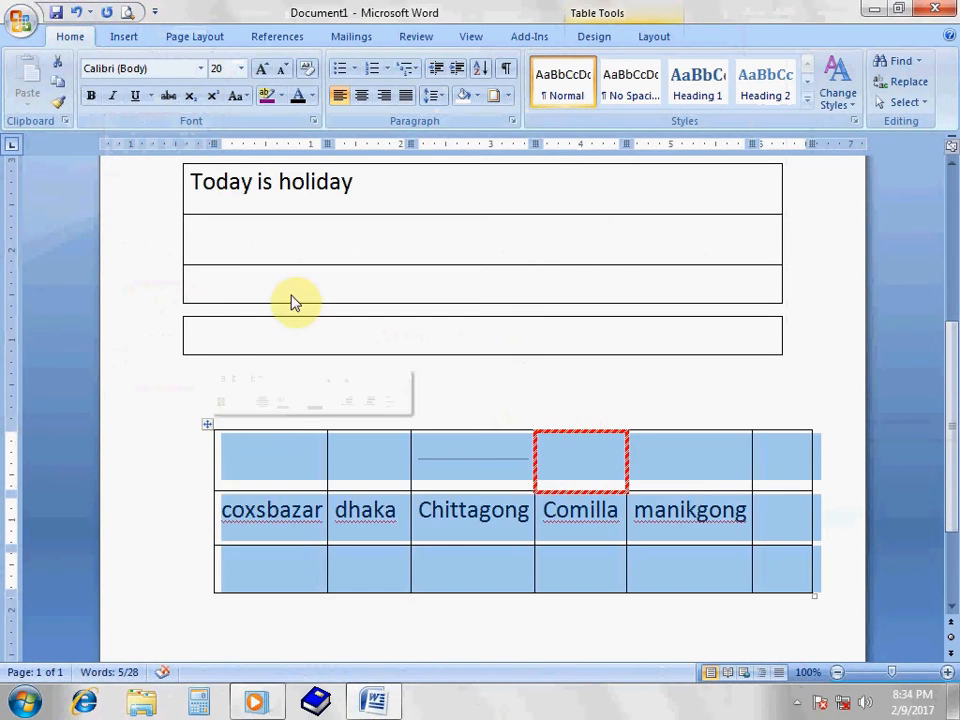
{"action": "left_click", "coordinate": [509, 102]}
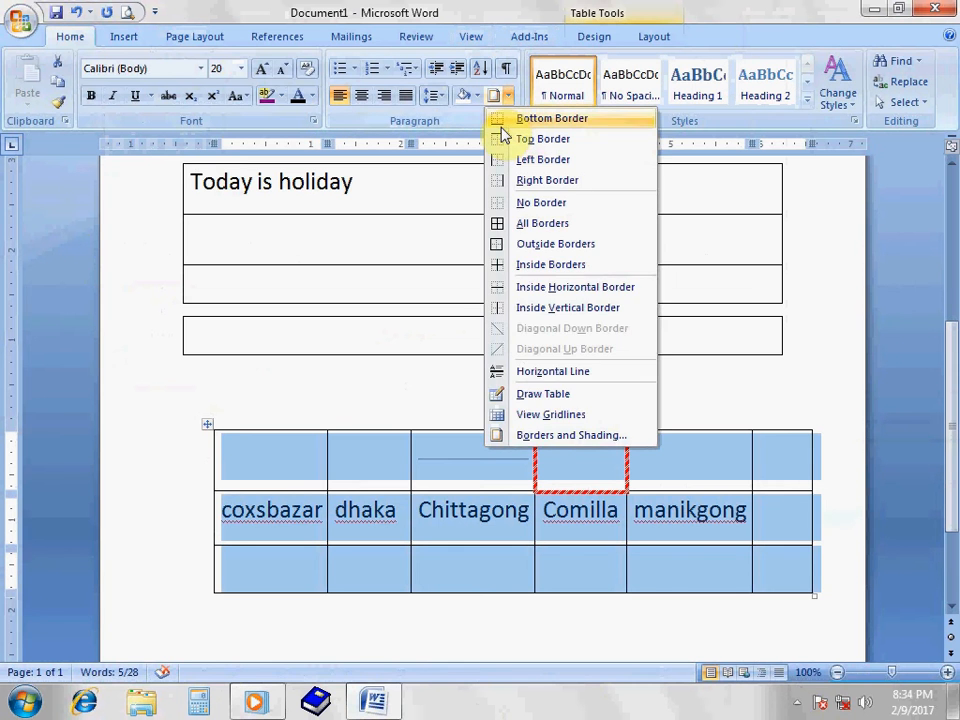
{"action": "left_click", "coordinate": [531, 439]}
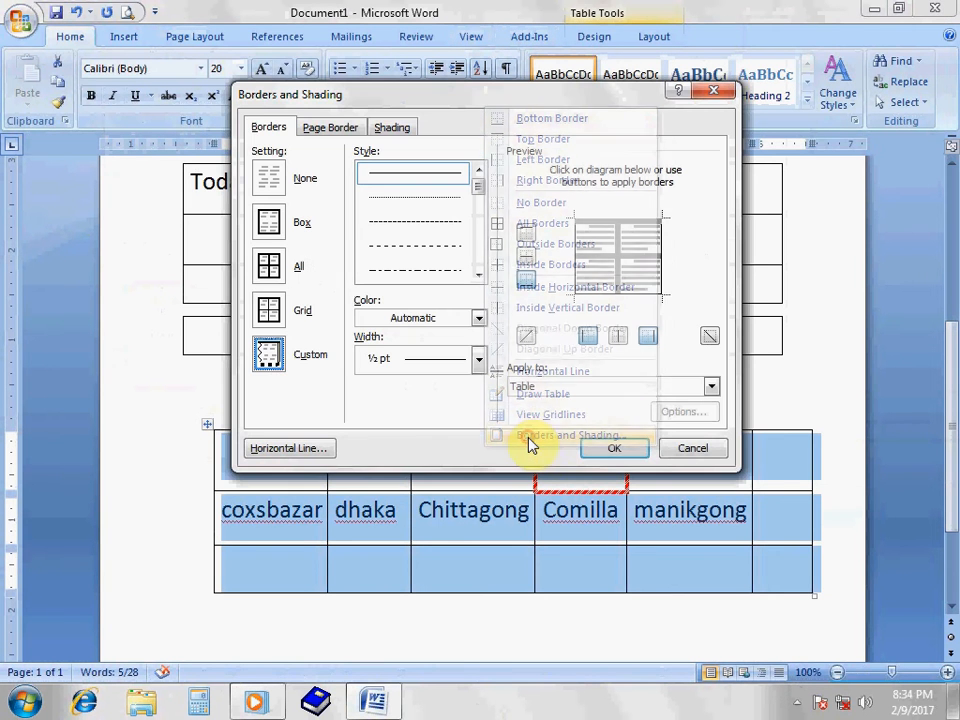
{"action": "left_click", "coordinate": [266, 226]}
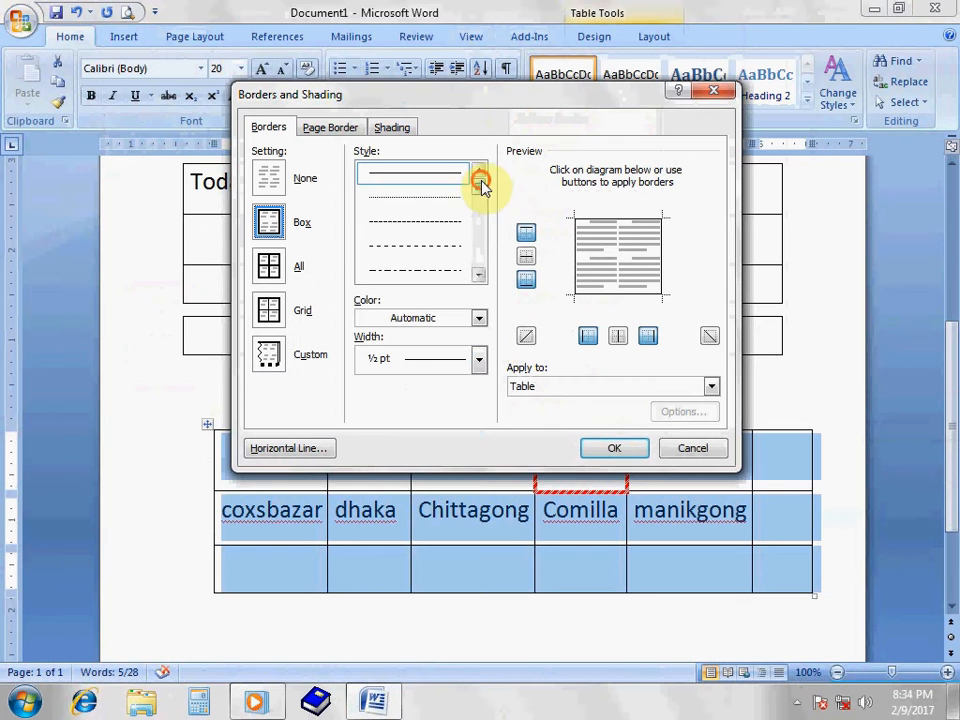
{"action": "left_click_drag", "start_coordinate": [481, 183], "coordinate": [485, 250]}
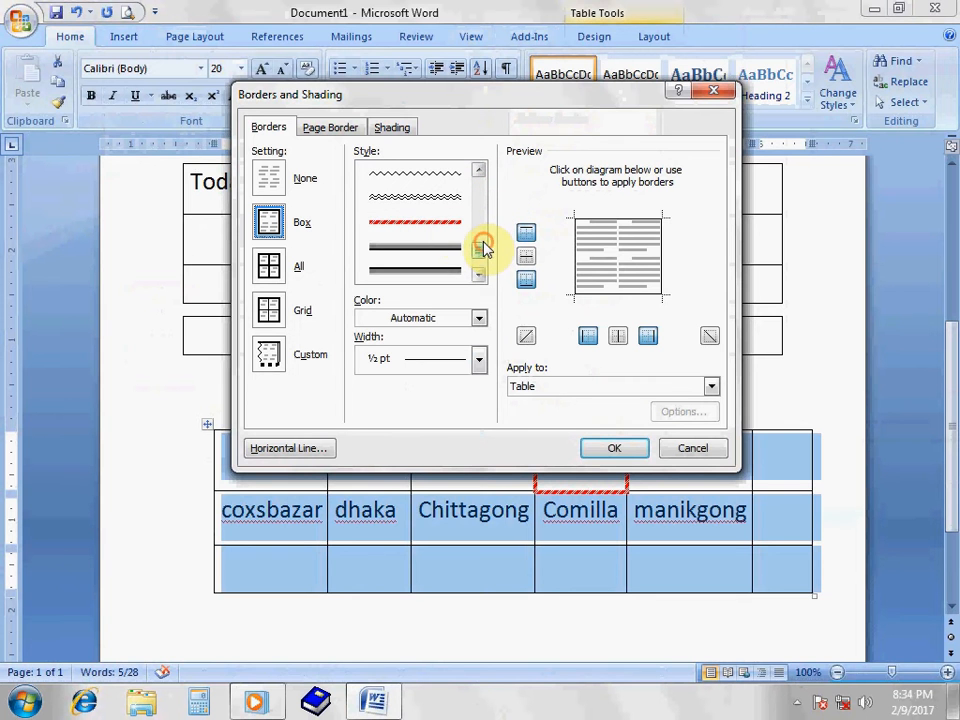
{"action": "left_click", "coordinate": [447, 223]}
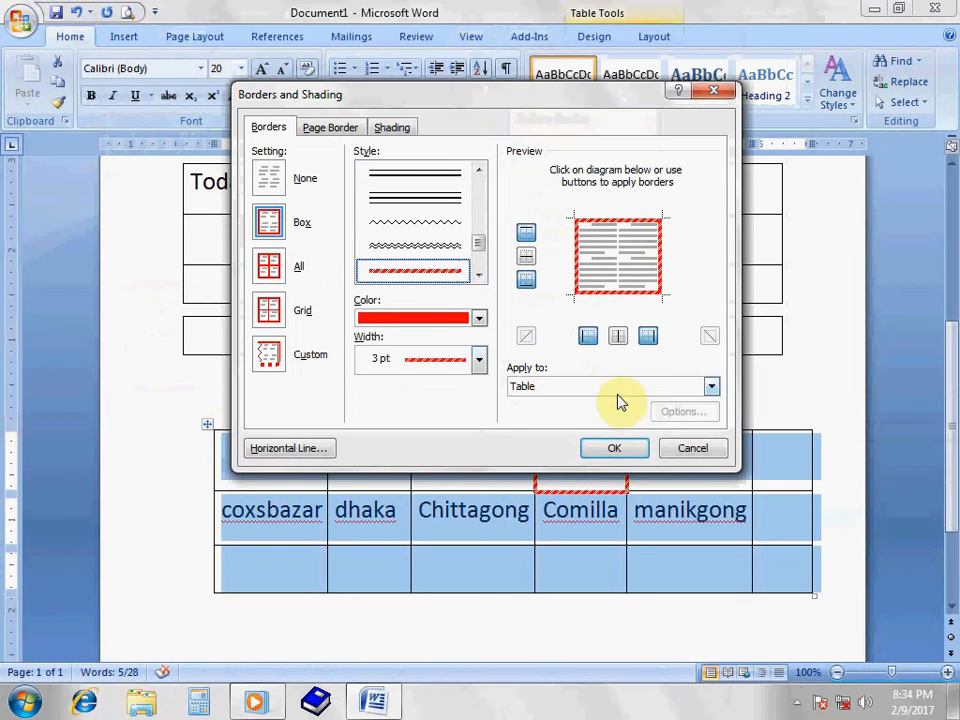
{"action": "left_click", "coordinate": [614, 449]}
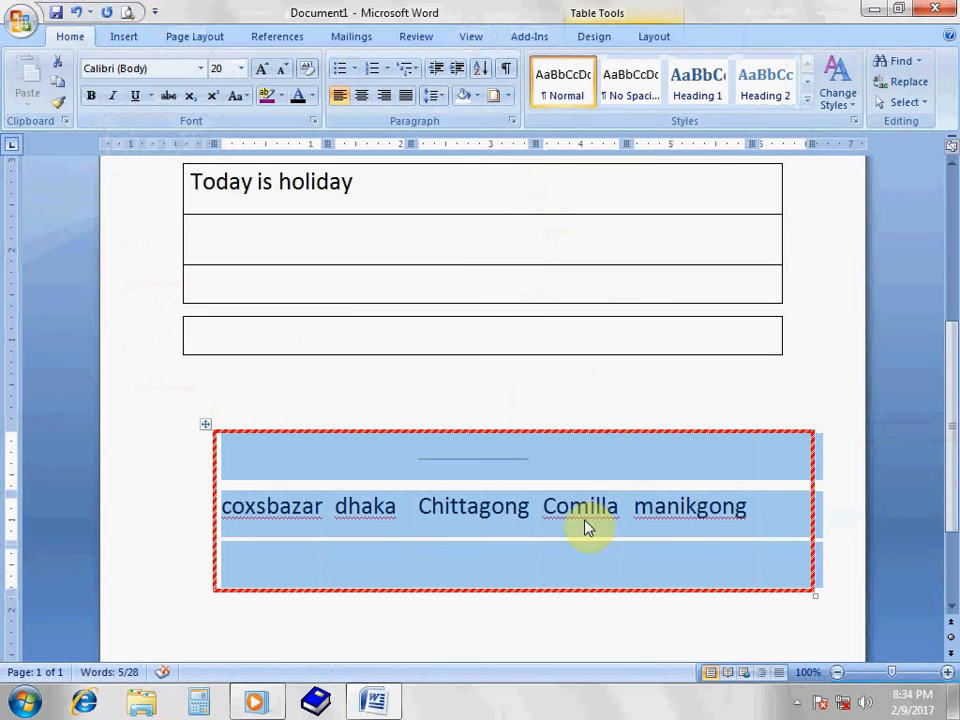
{"action": "left_click", "coordinate": [556, 506]}
{"action": "double_click", "coordinate": [416, 497]}
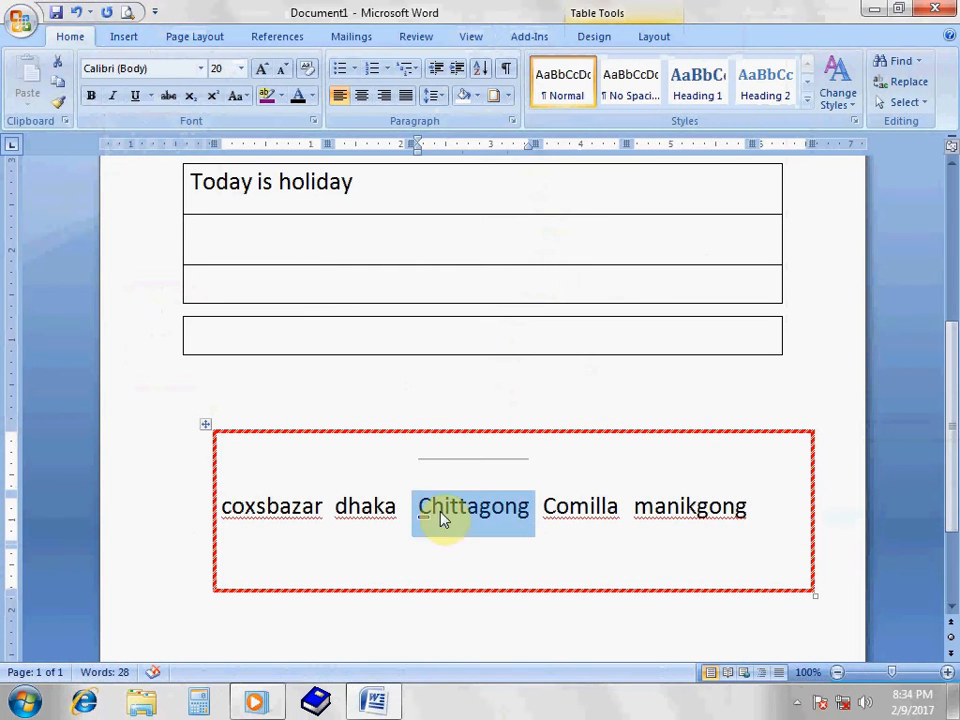
{"action": "left_click", "coordinate": [317, 484]}
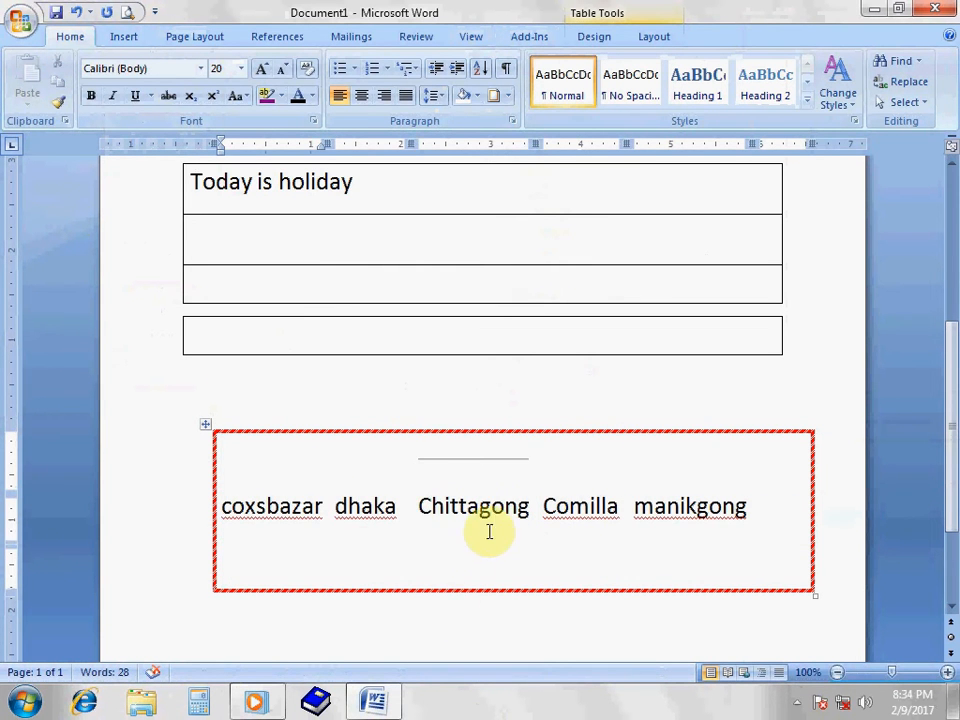
{"action": "scroll", "coordinate": [495, 522], "scroll_direction": "down", "scroll_amount": 3}
{"action": "scroll", "coordinate": [510, 495], "scroll_direction": "up", "scroll_amount": 5}
{"action": "scroll", "coordinate": [425, 519], "scroll_direction": "down", "scroll_amount": 4}
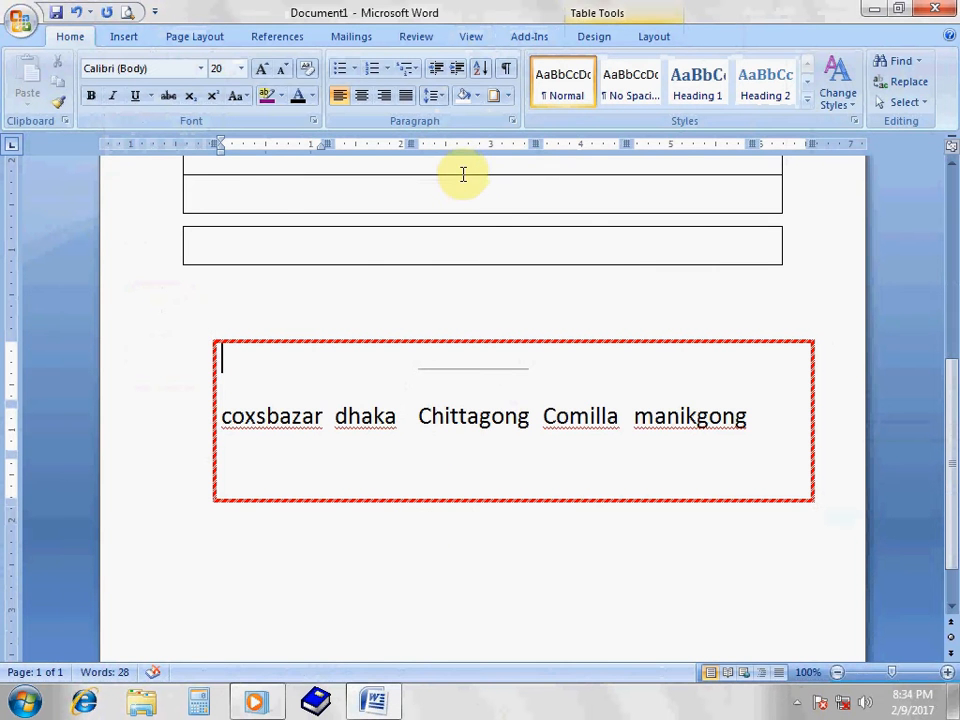
- Select all six entries of the numbered name list and apply the Intense Quote style
{"action": "scroll", "coordinate": [467, 390], "scroll_direction": "up", "scroll_amount": 3}
{"action": "scroll", "coordinate": [467, 375], "scroll_direction": "up", "scroll_amount": 5}
{"action": "left_click", "coordinate": [448, 414]}
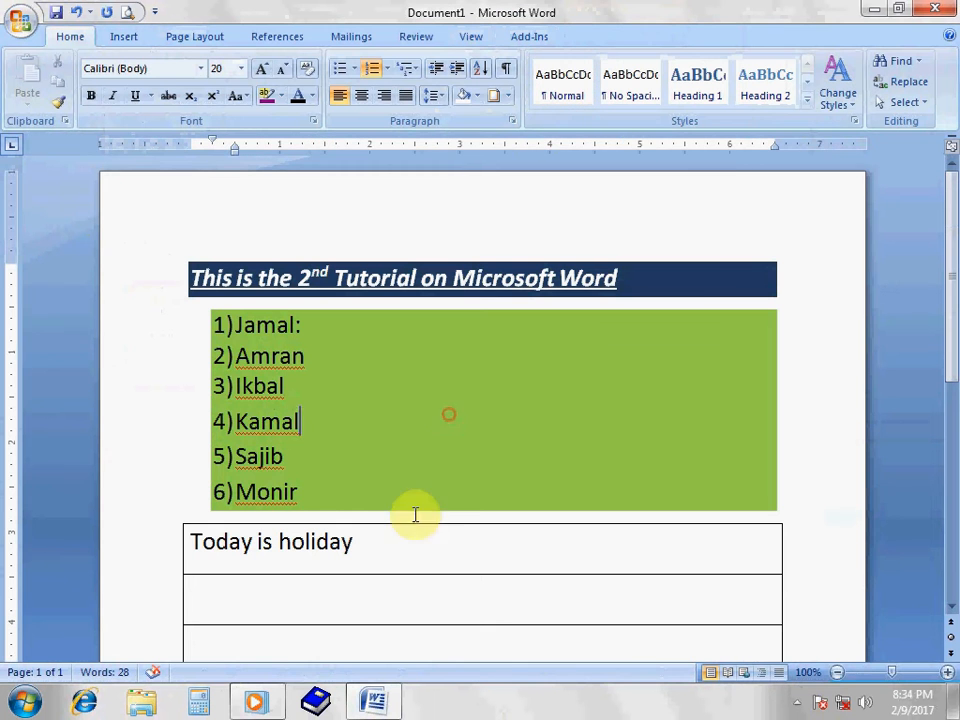
{"action": "left_click_drag", "start_coordinate": [267, 493], "coordinate": [228, 310]}
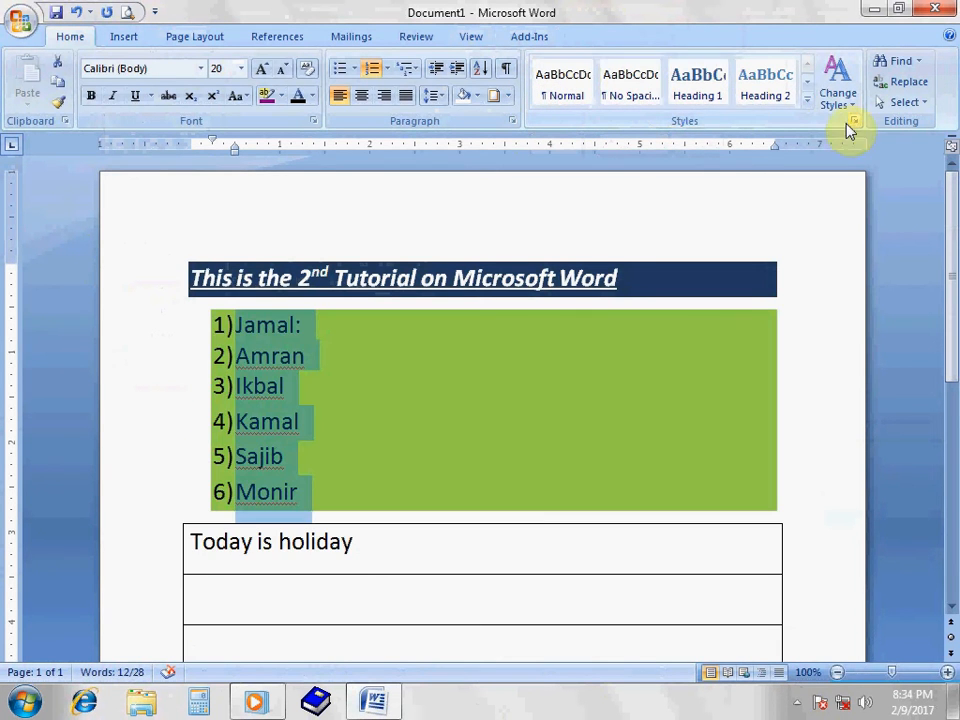
{"action": "left_click", "coordinate": [810, 104]}
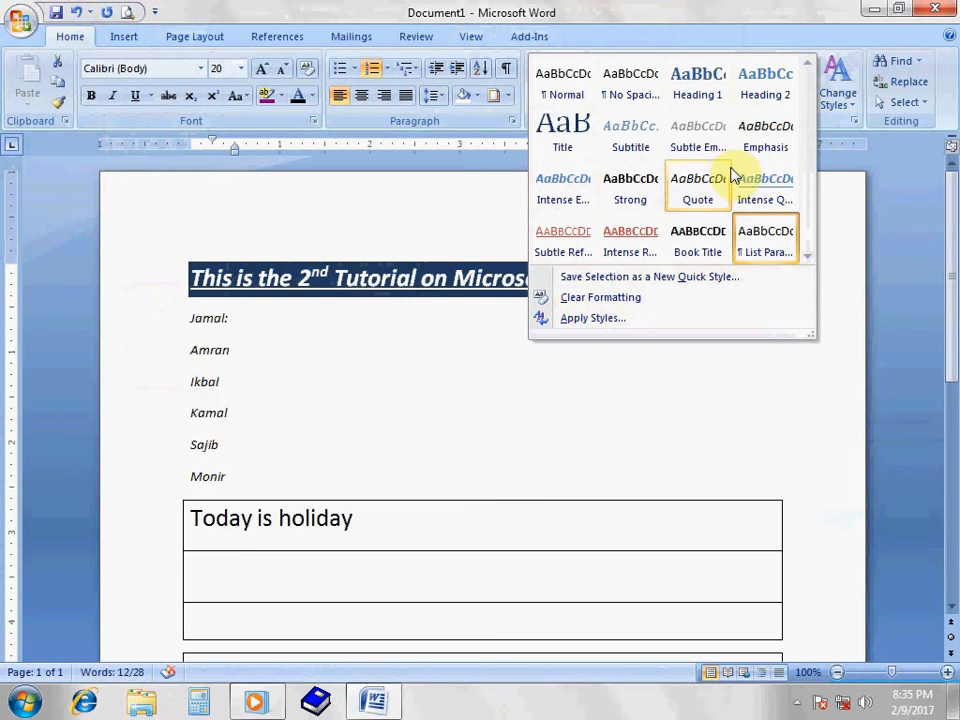
{"action": "left_click", "coordinate": [750, 197]}
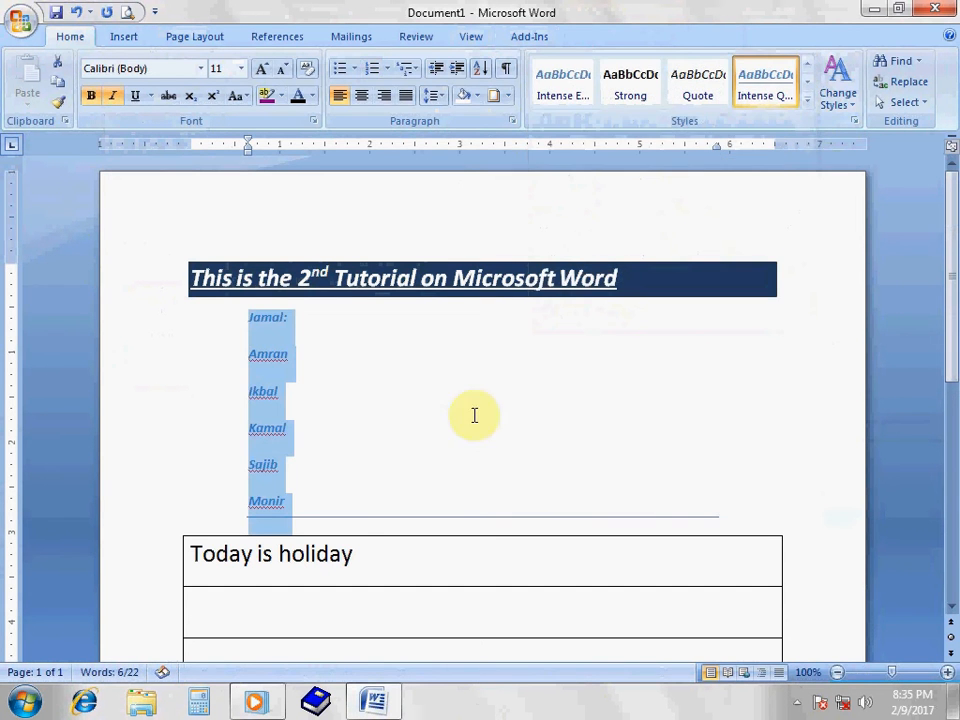
- Apply the List Paragraph style to the name list, try Book Title and Intense Reference on it, and finish with Subtle Reference
{"action": "left_click", "coordinate": [807, 84]}
{"action": "left_click", "coordinate": [764, 88]}
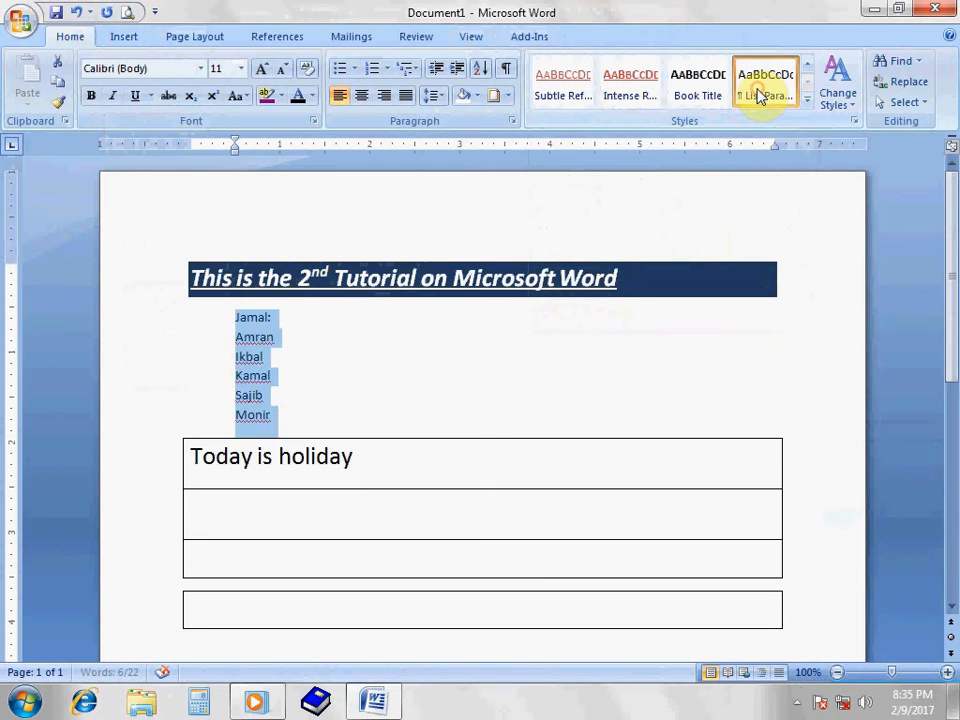
{"action": "left_click", "coordinate": [705, 88]}
{"action": "left_click", "coordinate": [627, 90]}
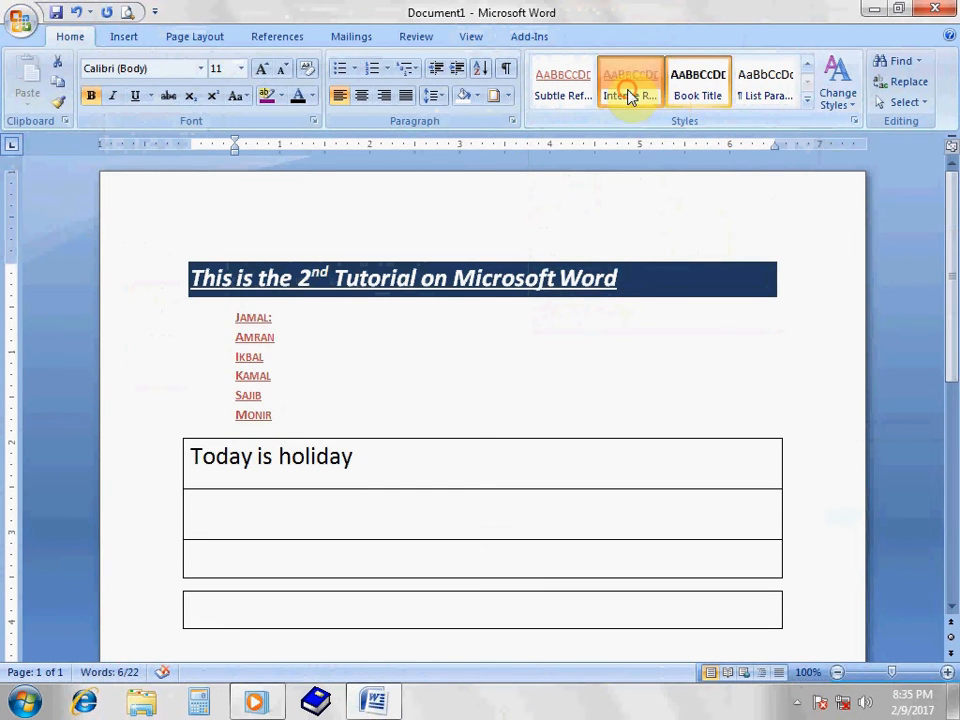
{"action": "left_click", "coordinate": [576, 98]}
{"action": "scroll", "coordinate": [573, 95], "scroll_direction": "down", "scroll_amount": 2}
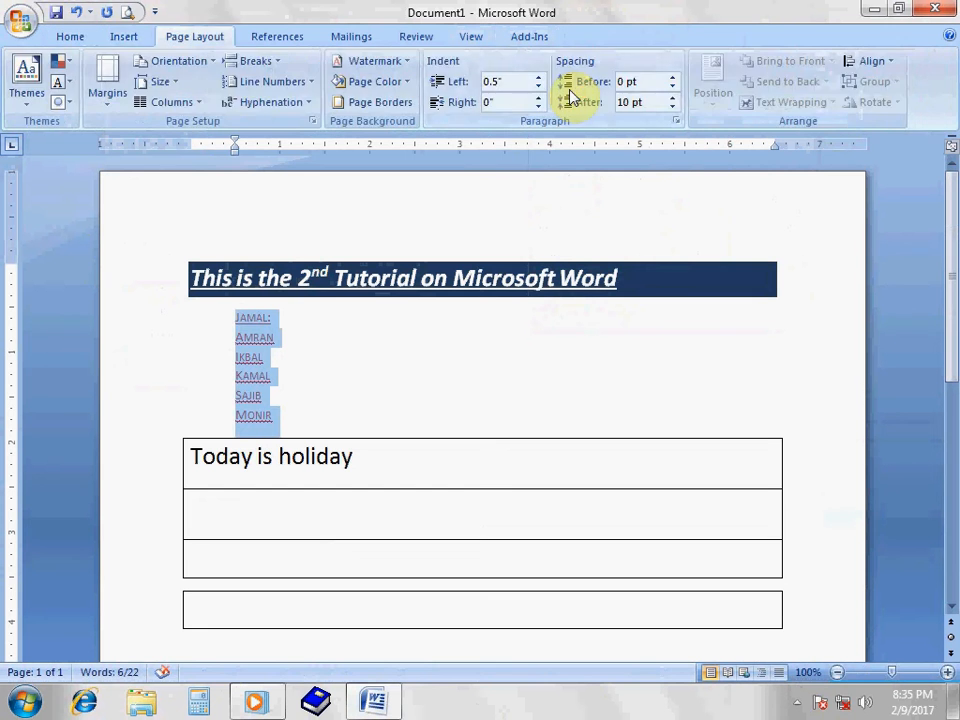
- Apply the Book Title style to the selected six-entry name list
{"action": "scroll", "coordinate": [573, 95], "scroll_direction": "up", "scroll_amount": 1}
{"action": "scroll", "coordinate": [573, 95], "scroll_direction": "up", "scroll_amount": 1}
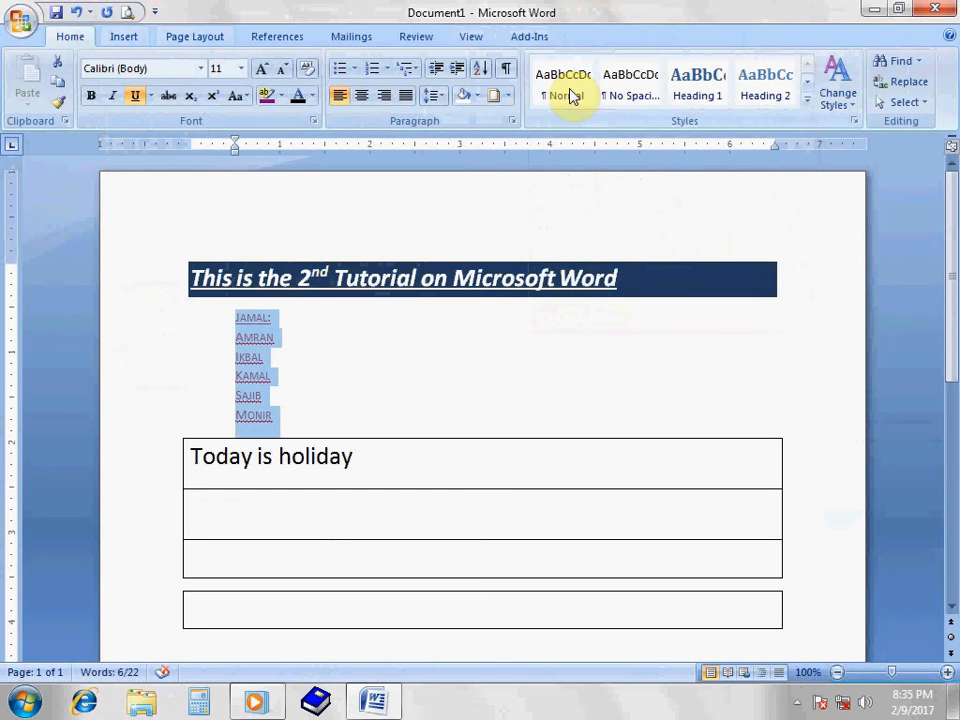
{"action": "left_click", "coordinate": [809, 104]}
{"action": "left_click", "coordinate": [698, 246]}
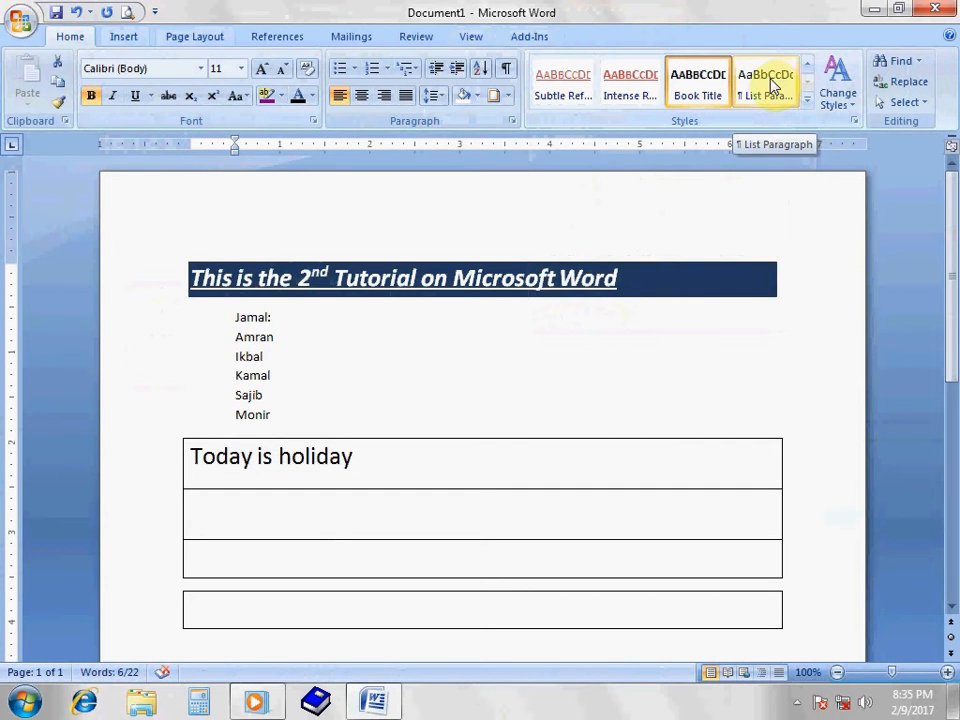
- Change the document's style colours to the built-in Median colour set
{"action": "left_click", "coordinate": [850, 104]}
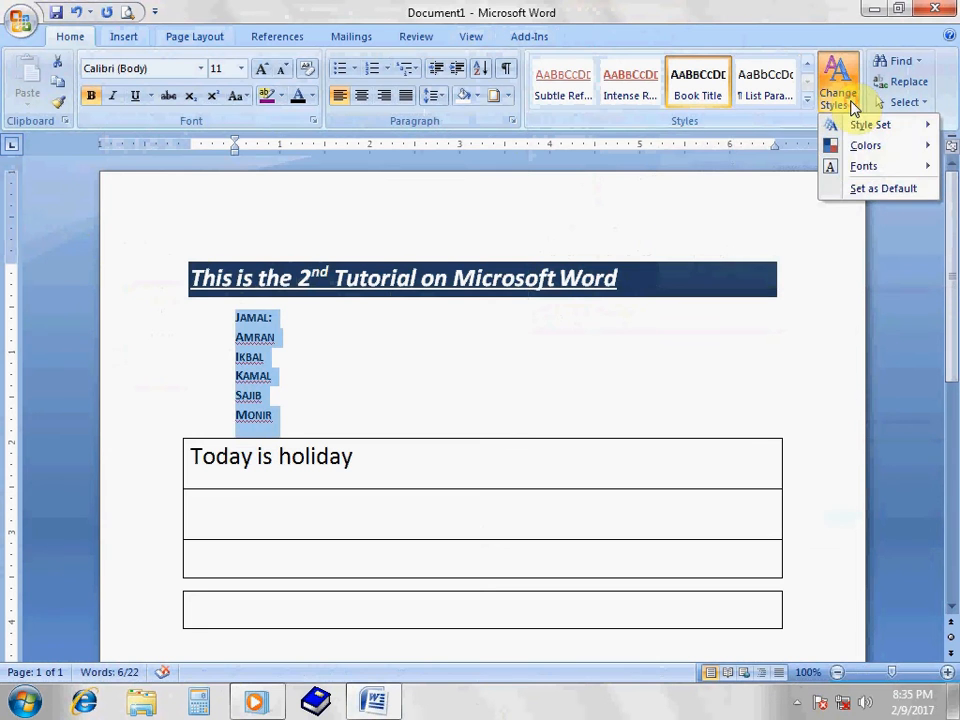
{"action": "mouse_move", "coordinate": [856, 147]}
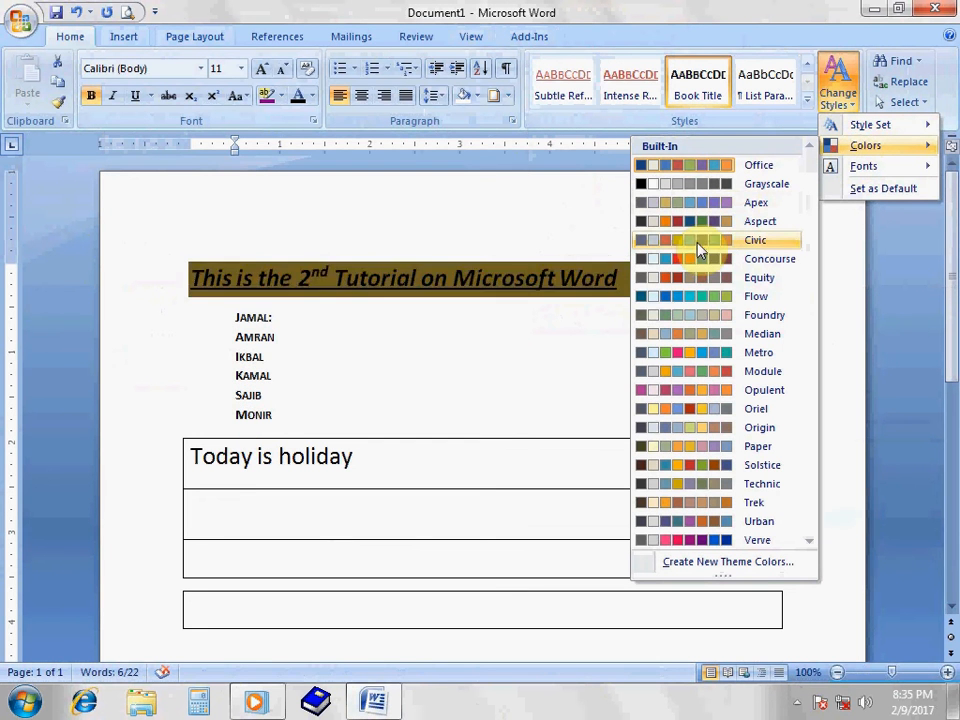
{"action": "left_click", "coordinate": [699, 336]}
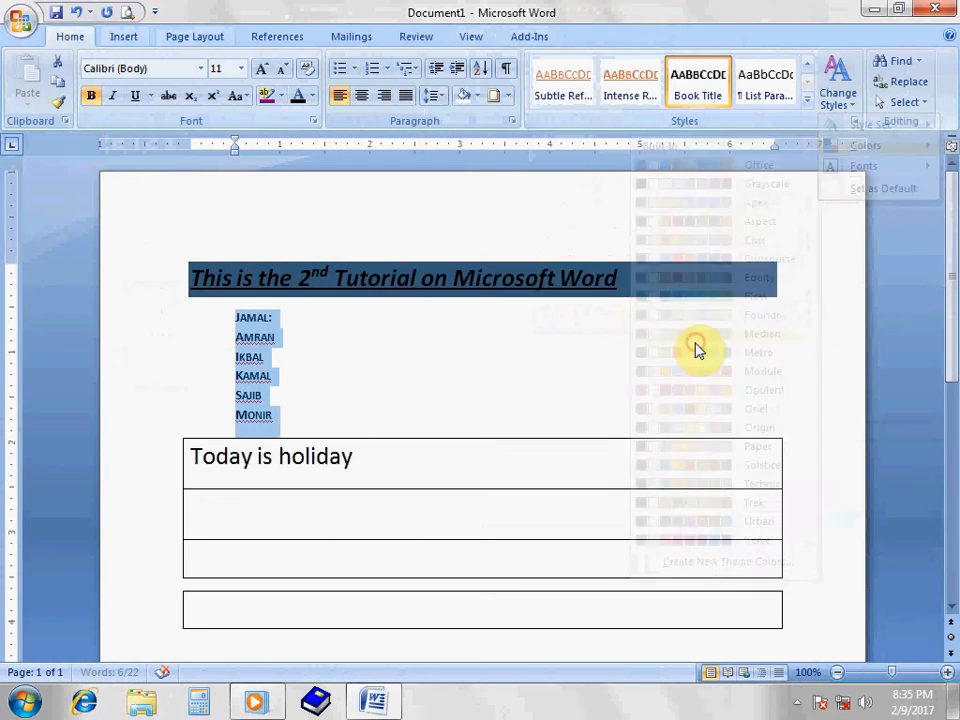
- Look through the available style sets and preview the built-in theme fonts down to Verve without applying any
{"action": "left_click", "coordinate": [856, 100]}
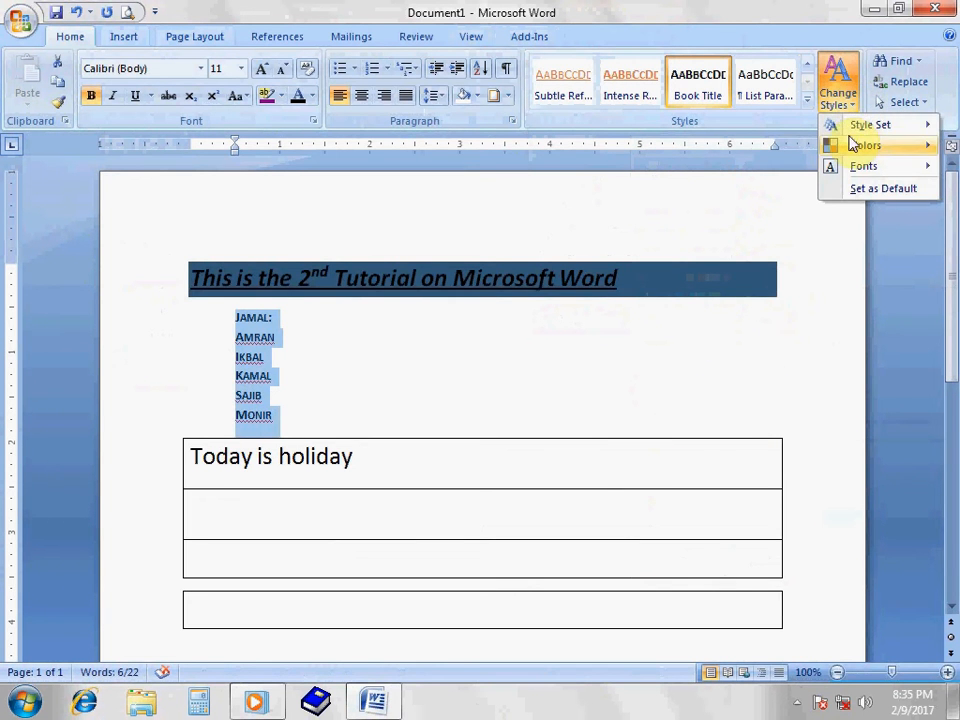
{"action": "mouse_move", "coordinate": [847, 130]}
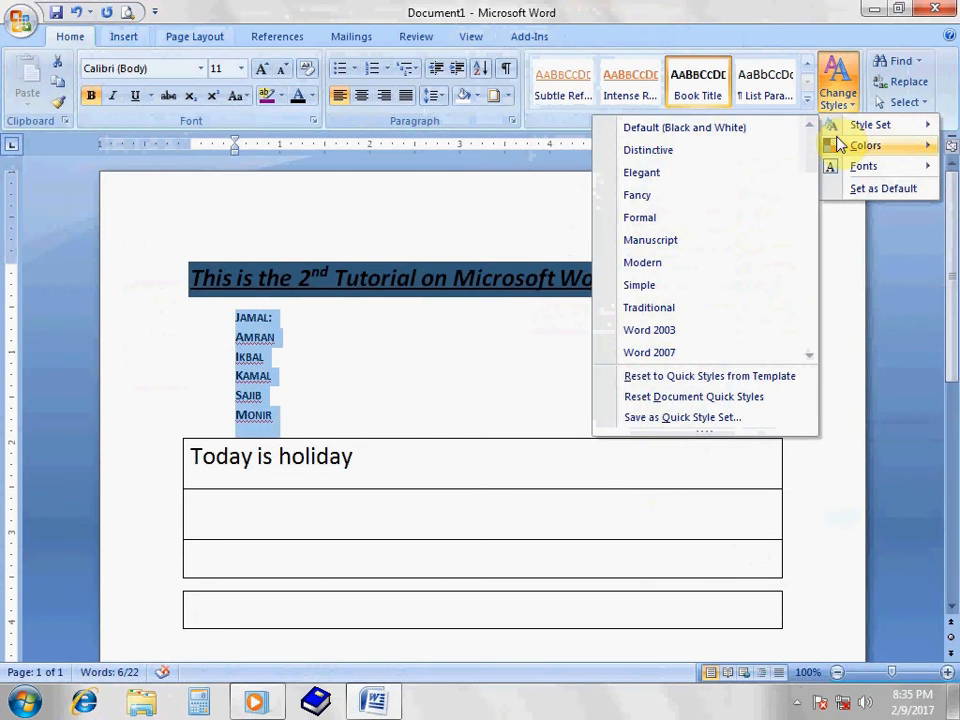
{"action": "mouse_move", "coordinate": [838, 169]}
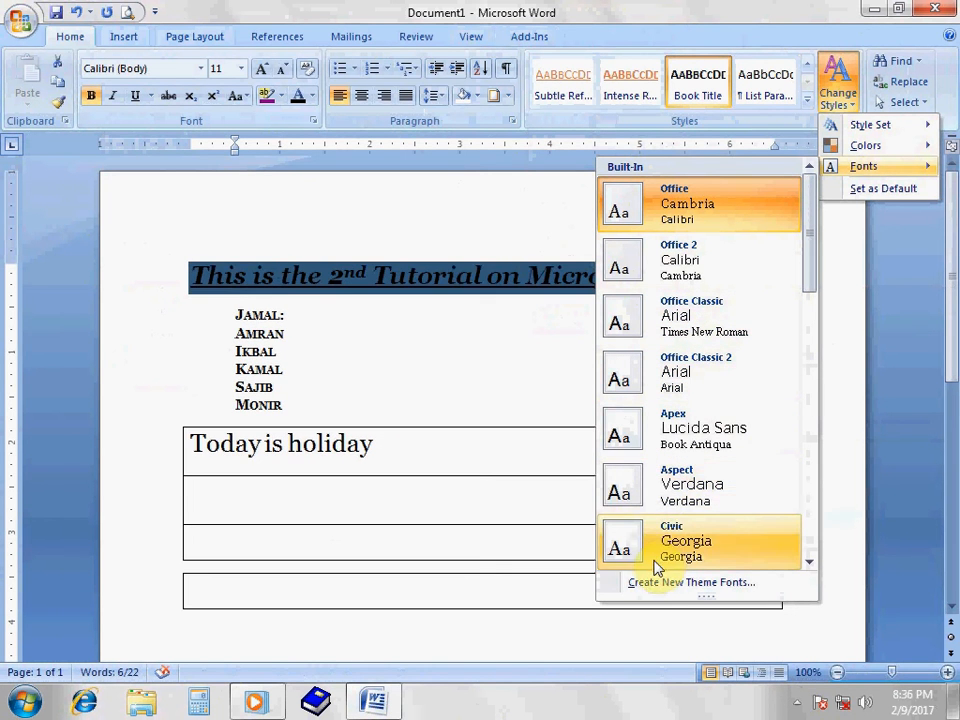
{"action": "scroll", "coordinate": [652, 540], "scroll_direction": "down", "scroll_amount": 2}
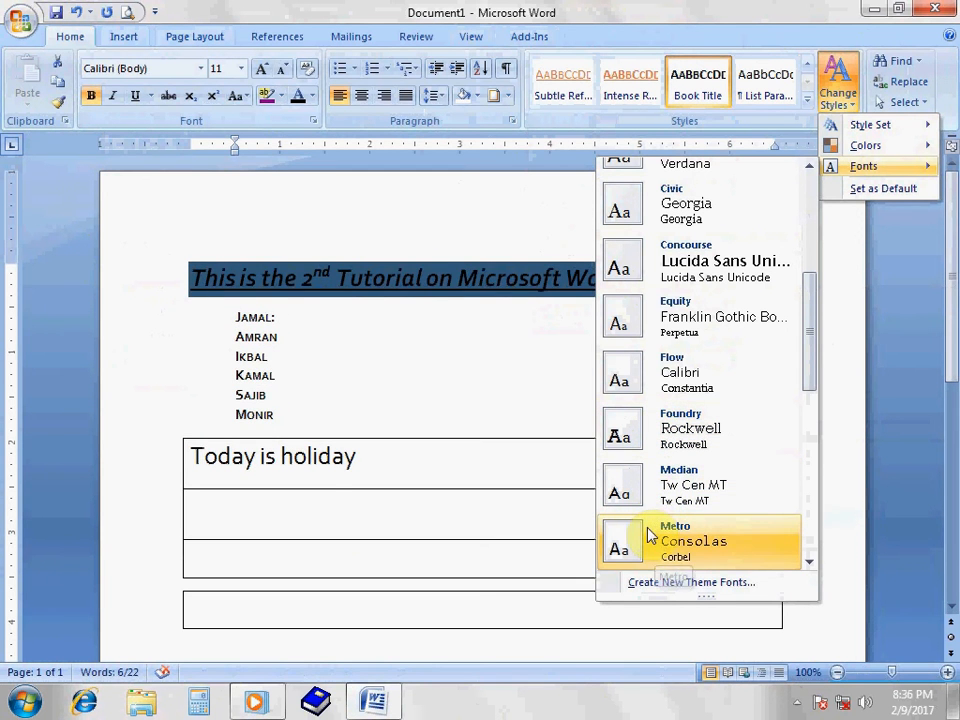
{"action": "scroll", "coordinate": [660, 481], "scroll_direction": "down", "scroll_amount": 1}
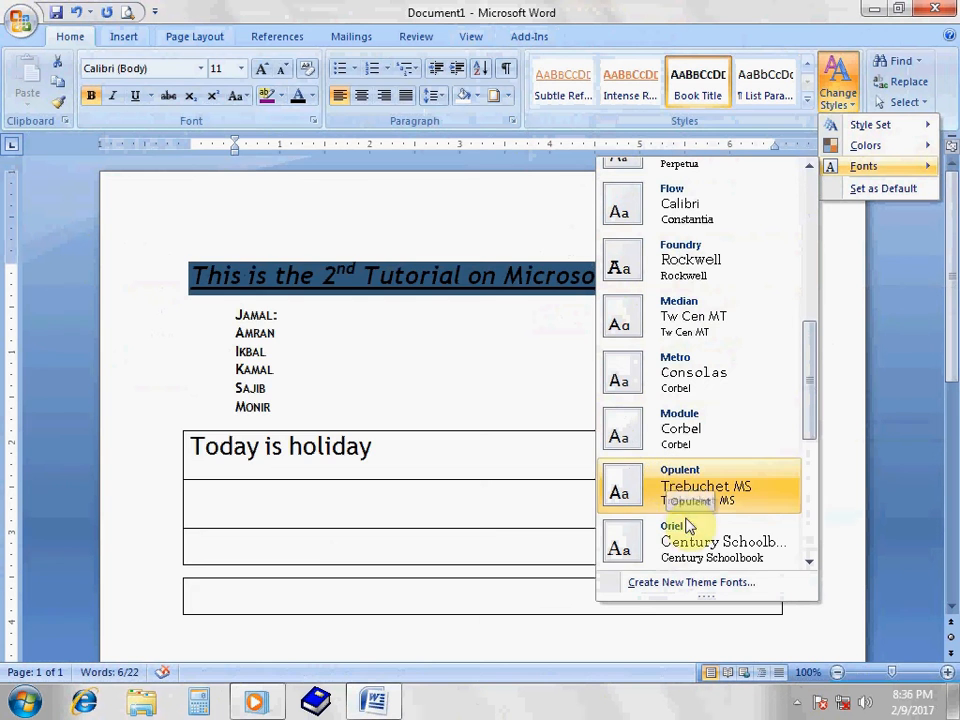
{"action": "scroll", "coordinate": [687, 542], "scroll_direction": "down", "scroll_amount": 1}
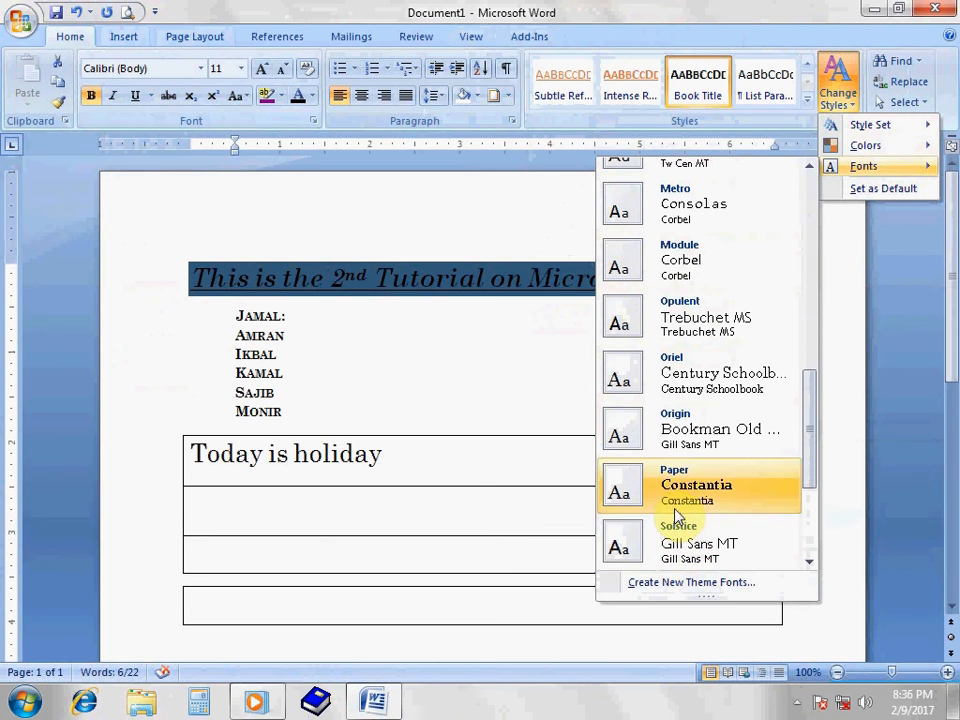
{"action": "scroll", "coordinate": [690, 545], "scroll_direction": "down", "scroll_amount": 2}
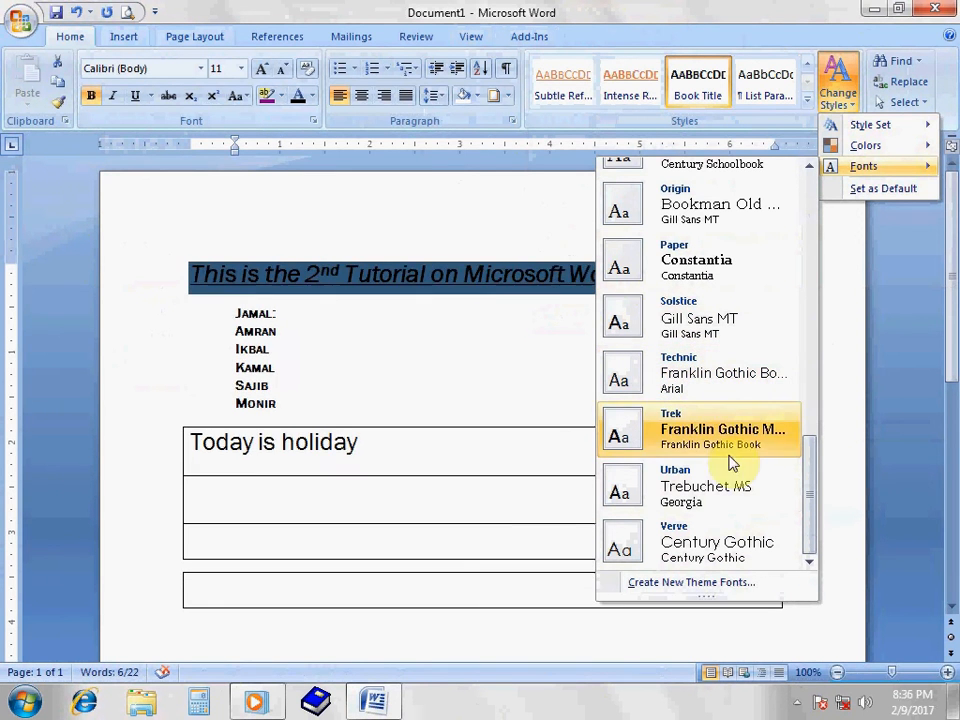
{"action": "left_click", "coordinate": [523, 388]}
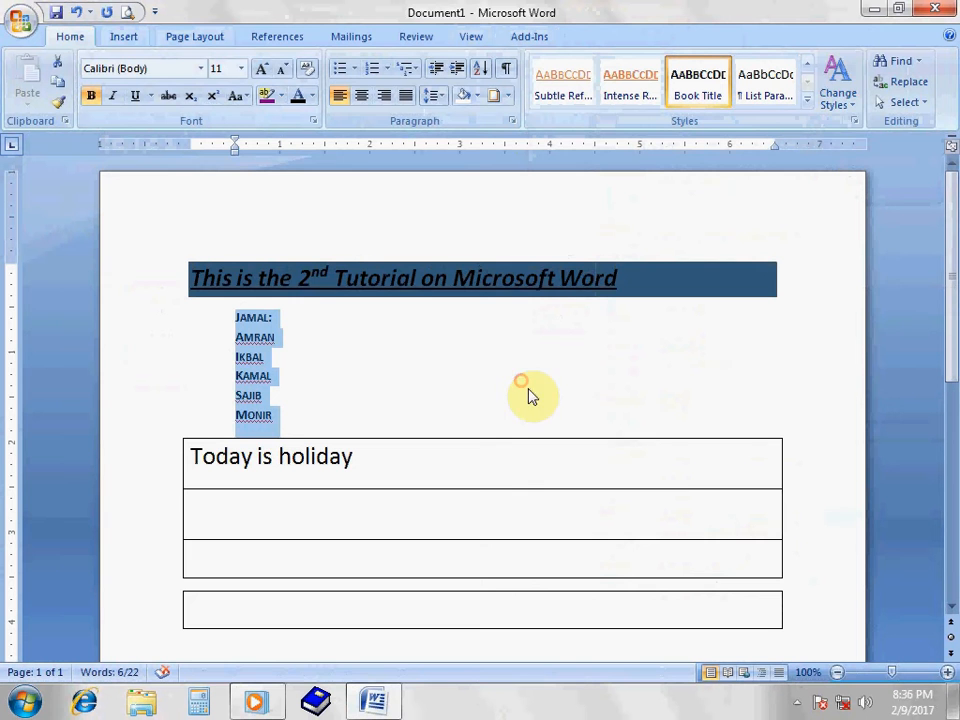
- Search the document for the fifth name in the list, in capitals, stepping through all matches and repeating the search
{"action": "left_click", "coordinate": [369, 380]}
{"action": "left_click", "coordinate": [910, 63]}
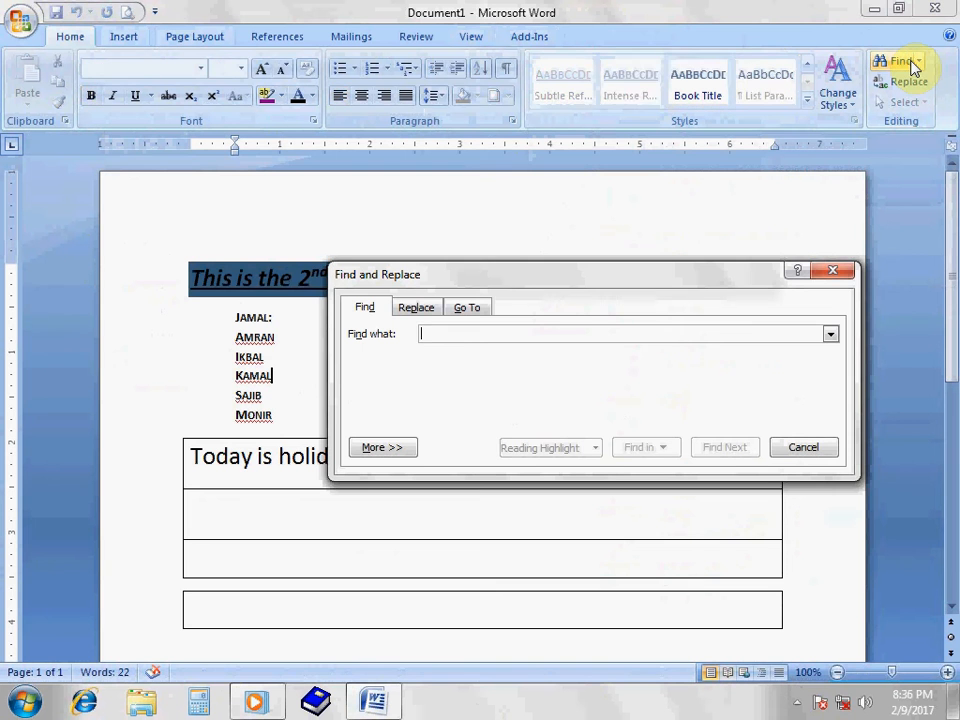
{"action": "left_click_drag", "start_coordinate": [692, 272], "coordinate": [752, 222]}
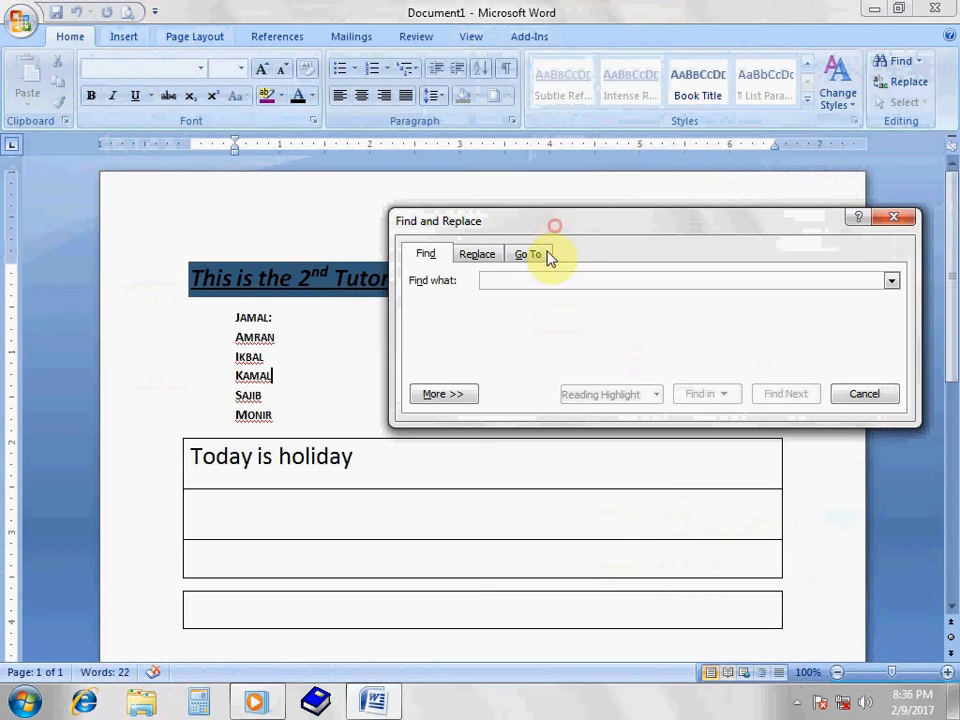
{"action": "left_click_drag", "start_coordinate": [555, 228], "coordinate": [540, 267]}
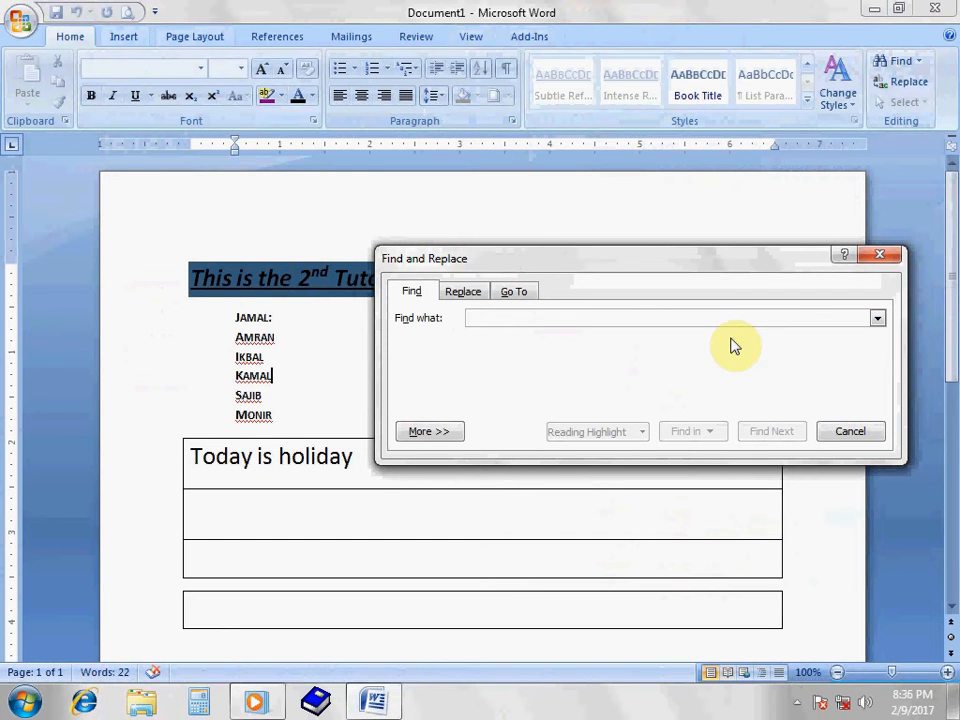
{"action": "type", "text": "SAJIB"}
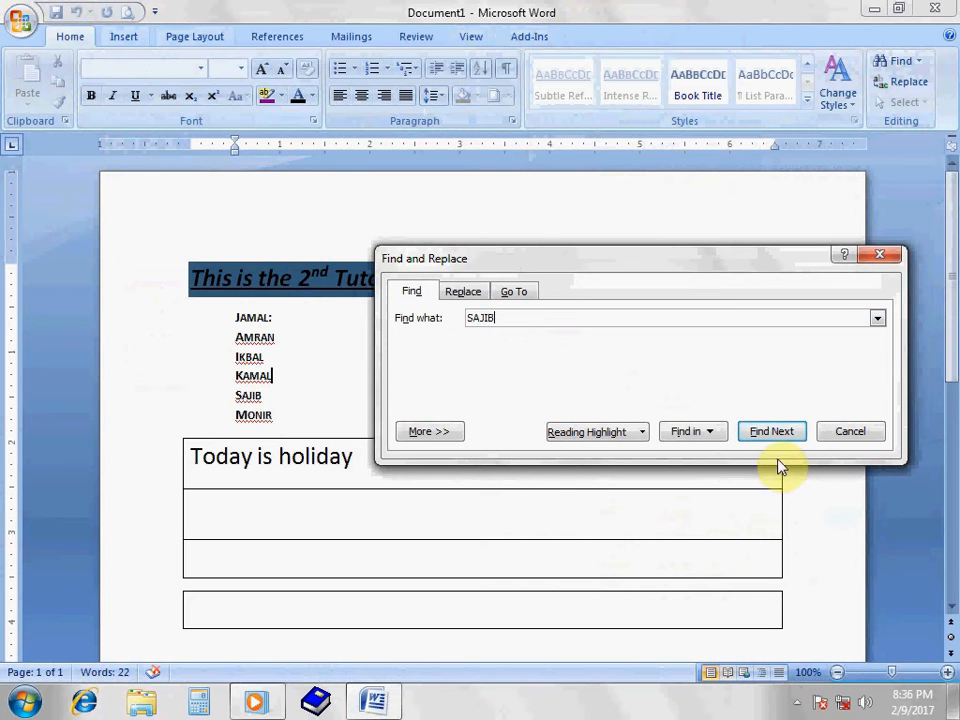
{"action": "left_click", "coordinate": [767, 429]}
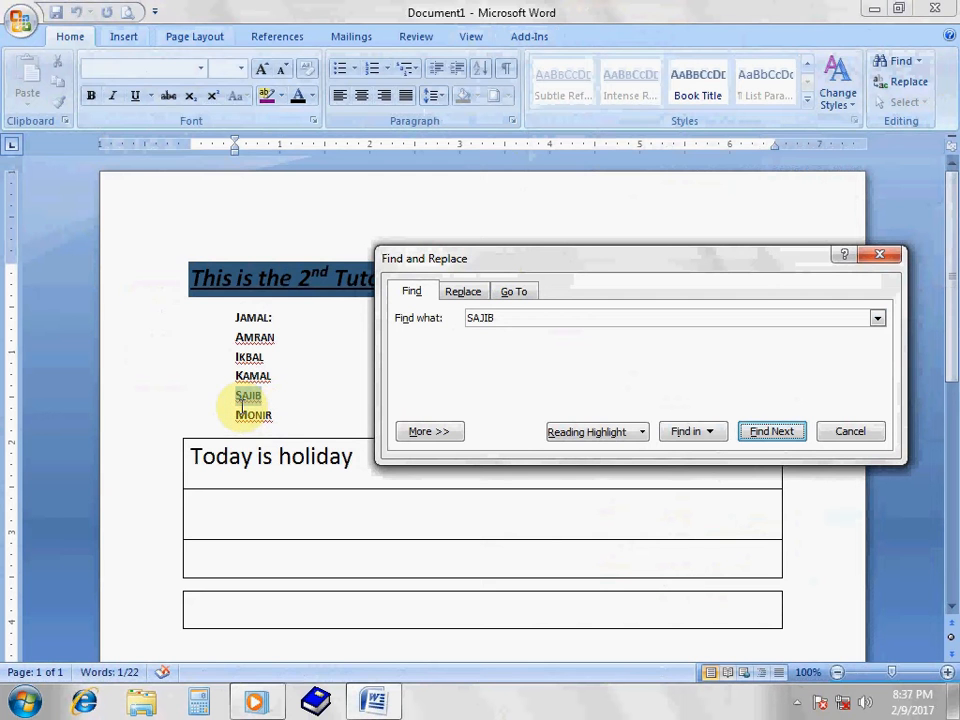
{"action": "left_click", "coordinate": [770, 432]}
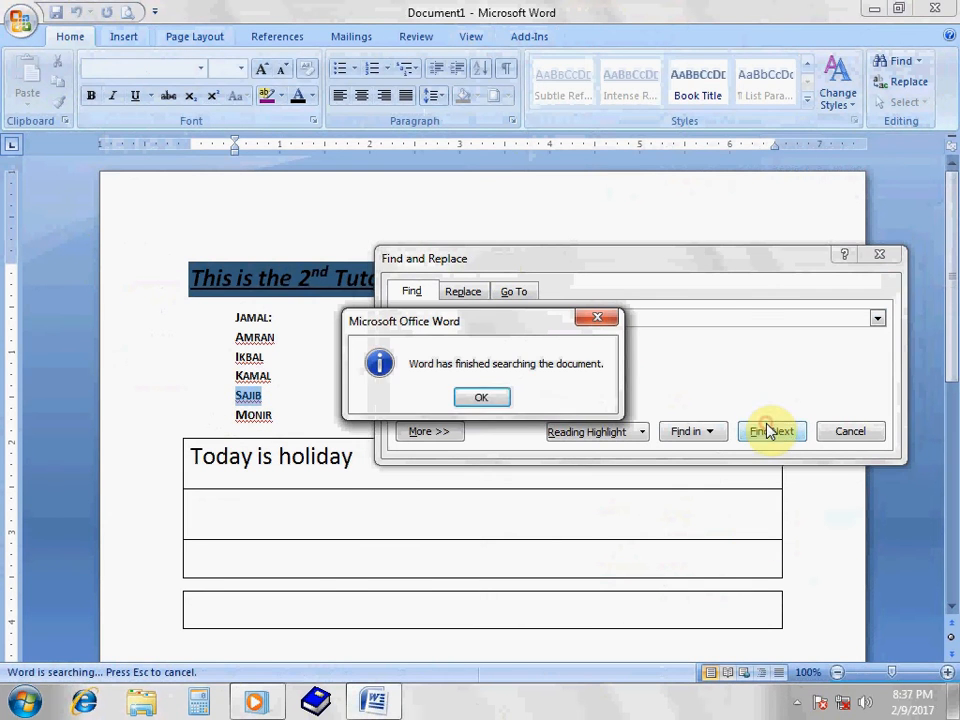
{"action": "left_click", "coordinate": [478, 398]}
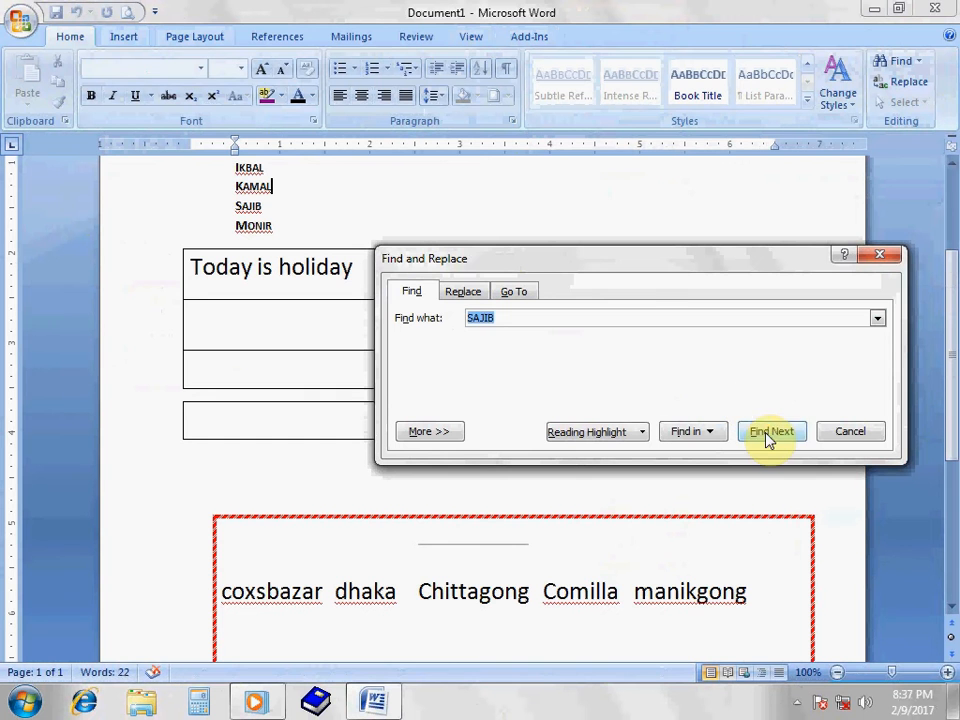
{"action": "left_click", "coordinate": [767, 436]}
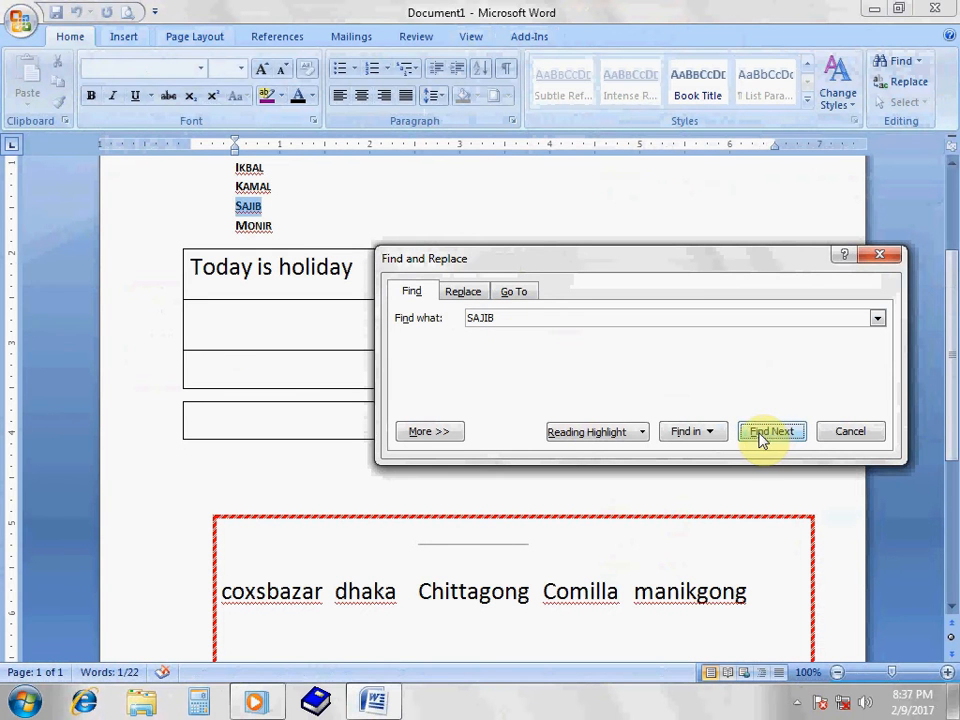
- Search the whole document for the last name in the list, in lowercase, and close Find and Replace
{"action": "left_click", "coordinate": [258, 203]}
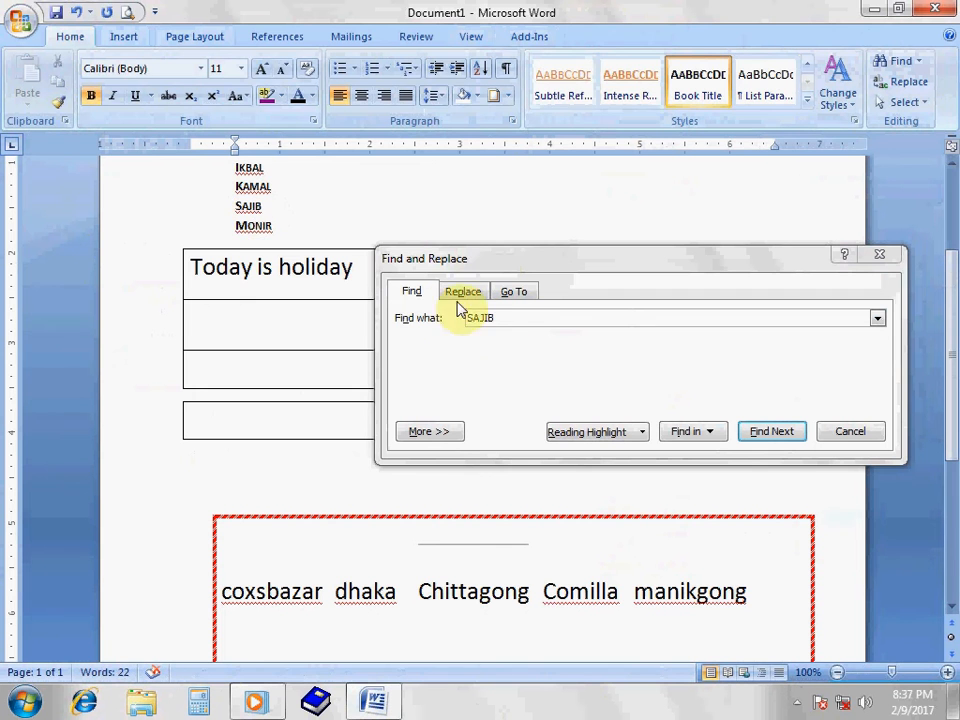
{"action": "left_click", "coordinate": [418, 332]}
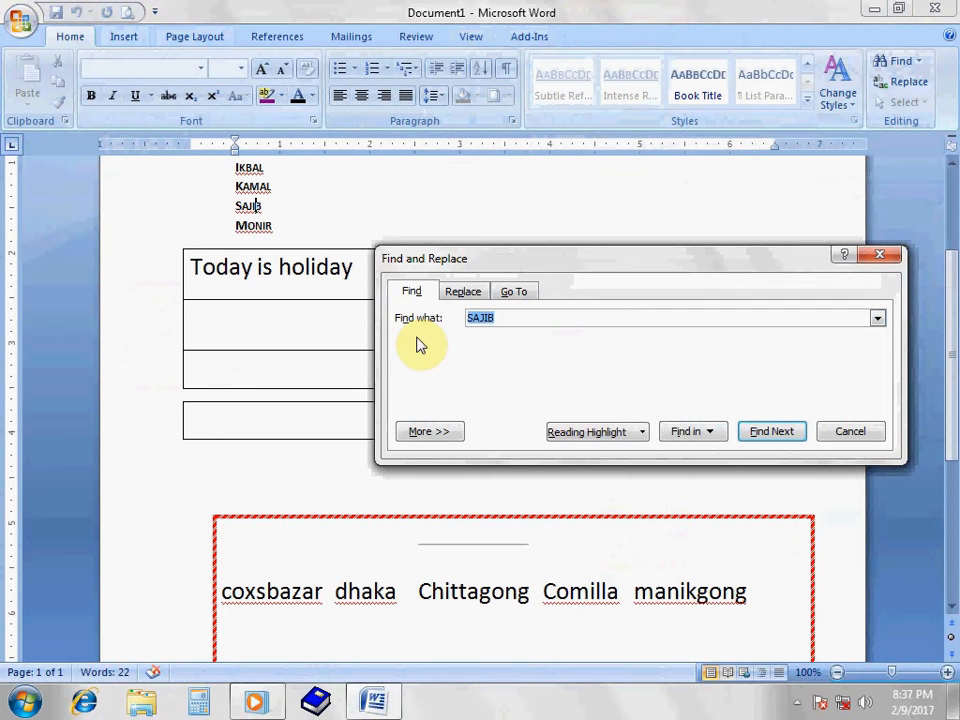
{"action": "type", "text": "monir"}
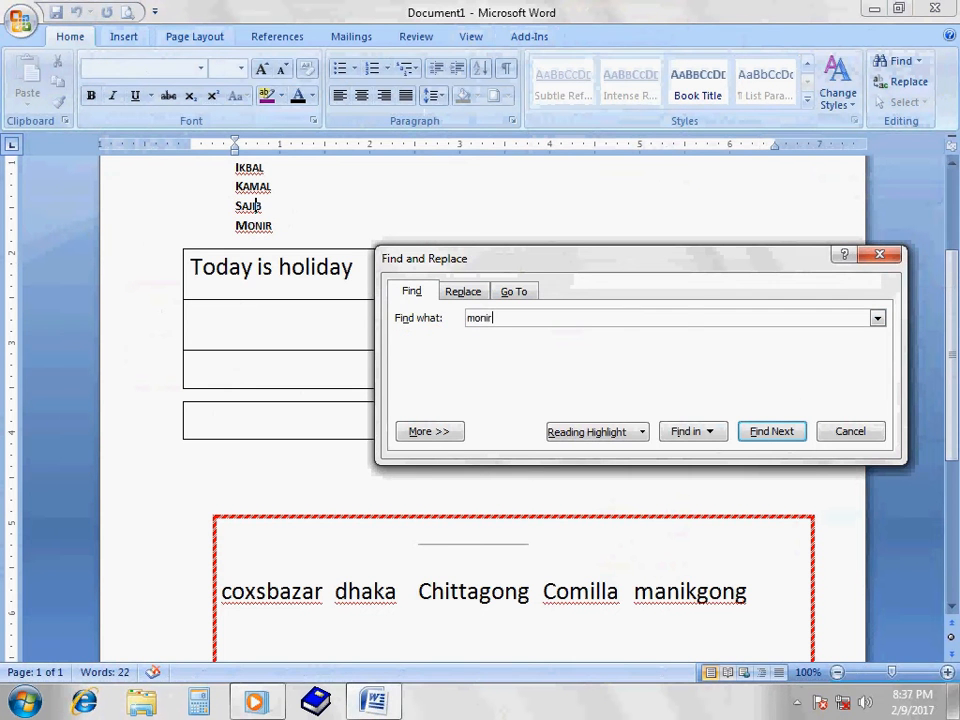
{"action": "key", "text": "Return"}
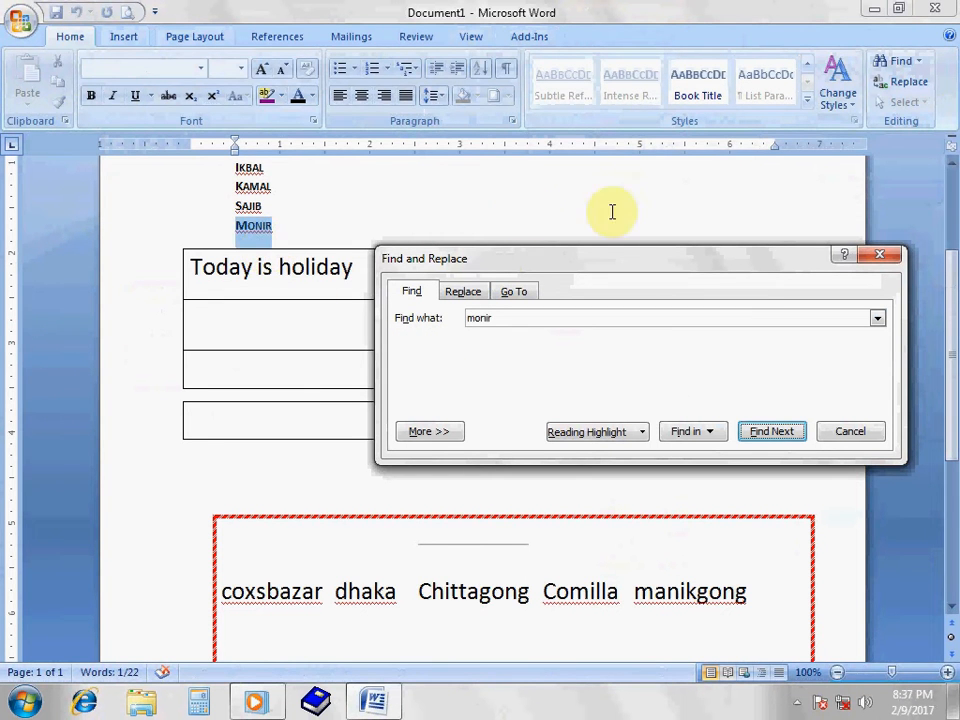
{"action": "left_click", "coordinate": [793, 432]}
{"action": "left_click", "coordinate": [487, 397]}
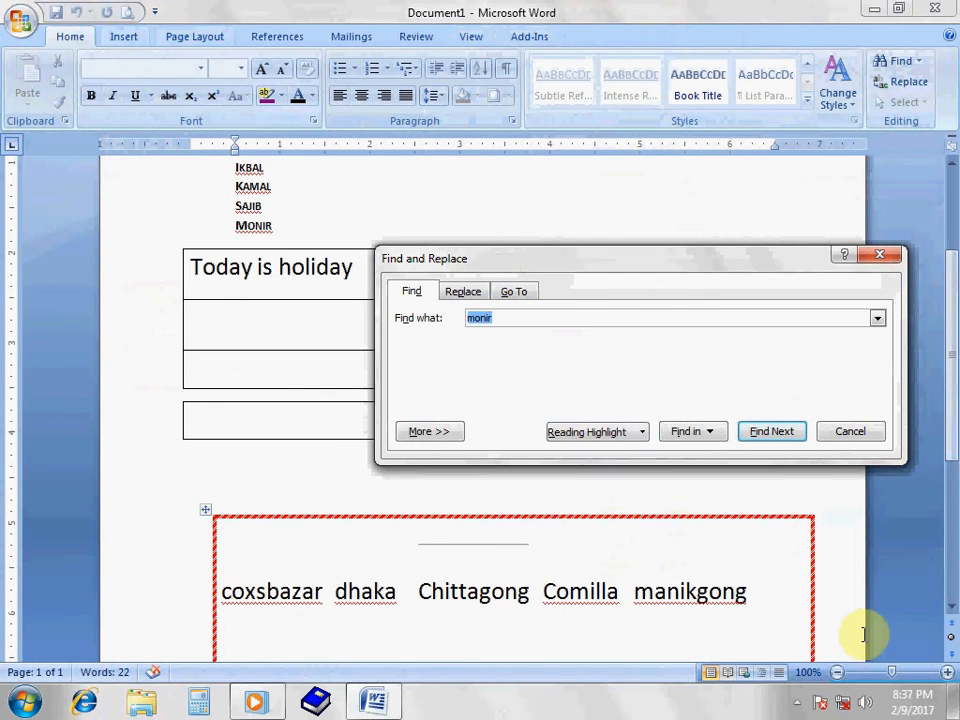
{"action": "left_click_drag", "start_coordinate": [955, 432], "coordinate": [954, 384]}
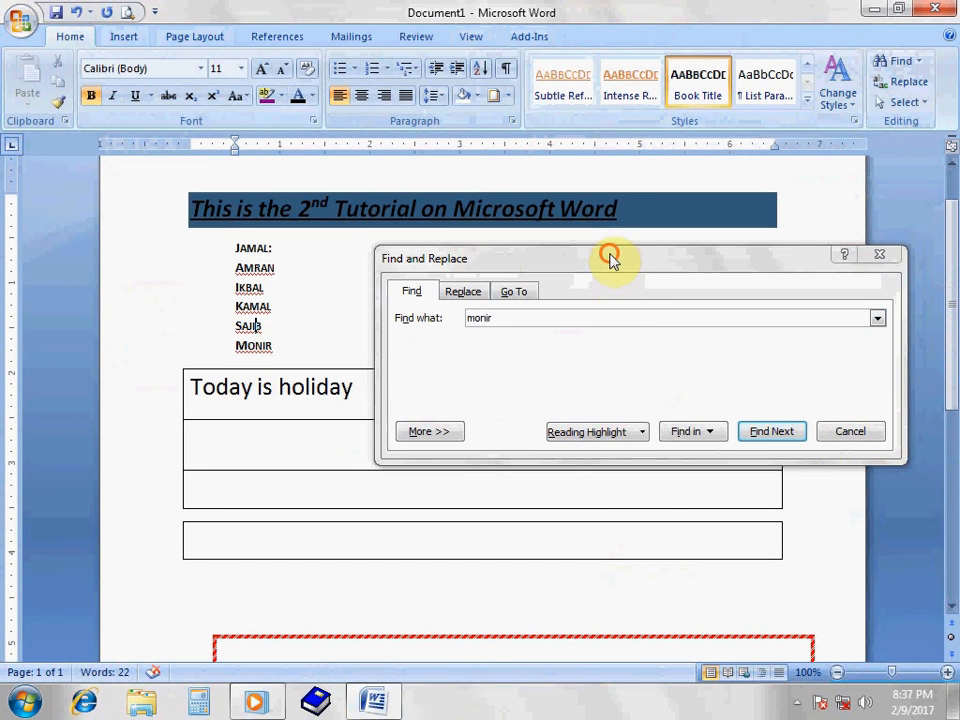
{"action": "left_click_drag", "start_coordinate": [611, 257], "coordinate": [531, 331]}
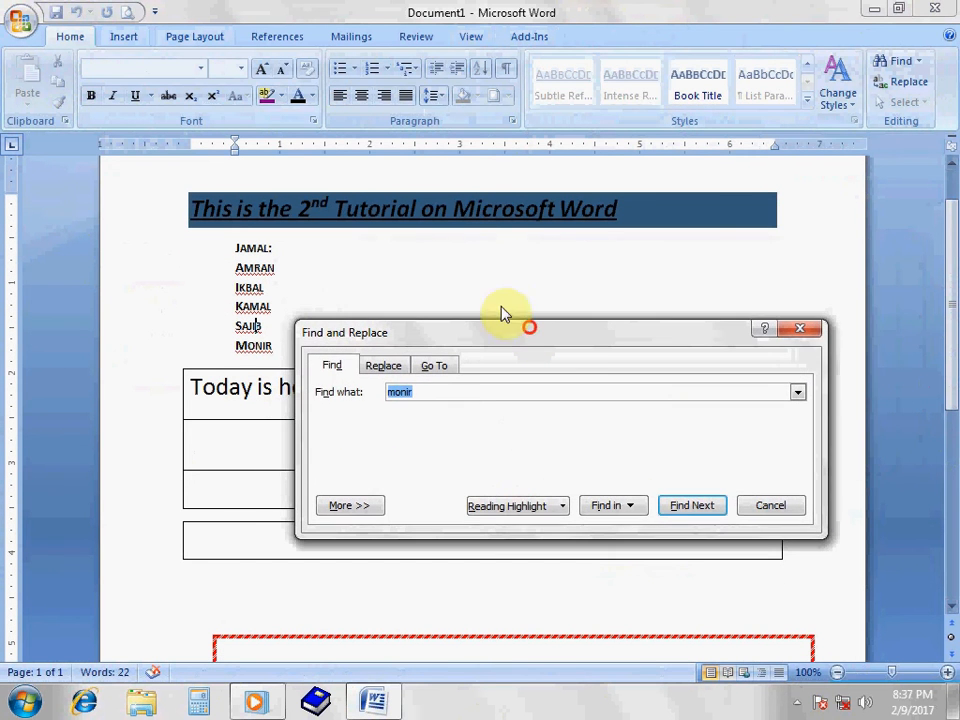
{"action": "left_click", "coordinate": [804, 331]}
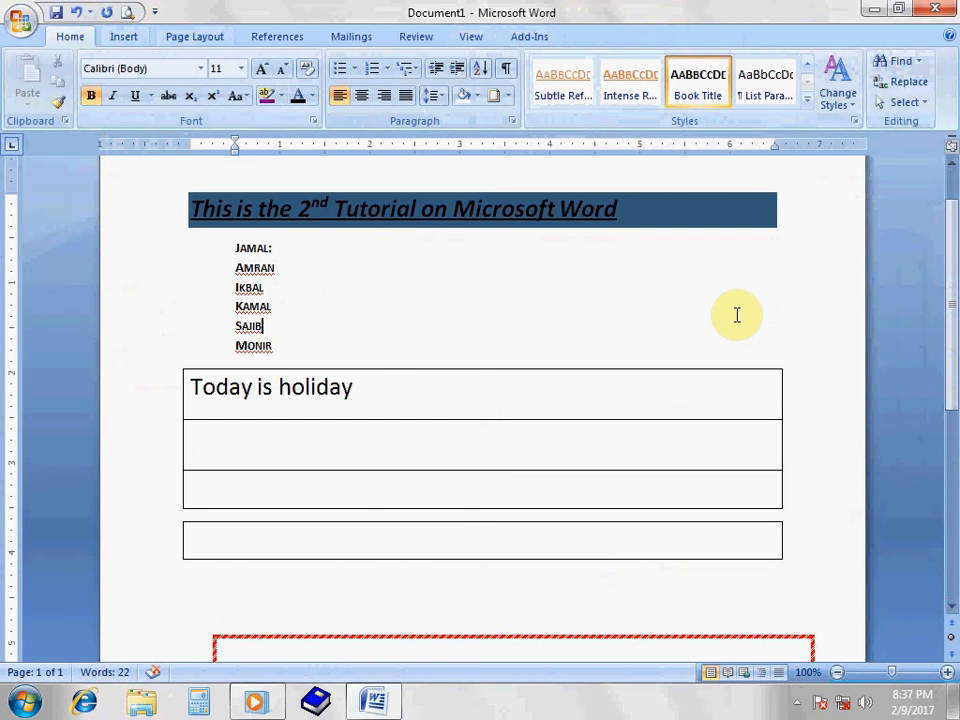
- Add the amount 20tk after the fifth name in the list
{"action": "key", "text": "ctrl+f"}
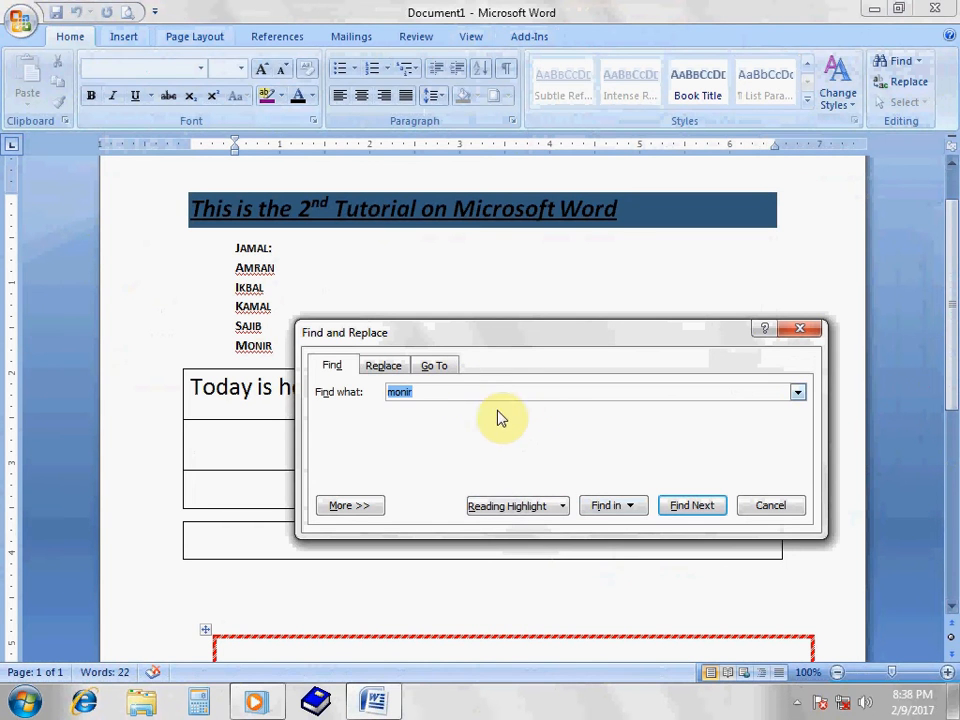
{"action": "left_click", "coordinate": [755, 501]}
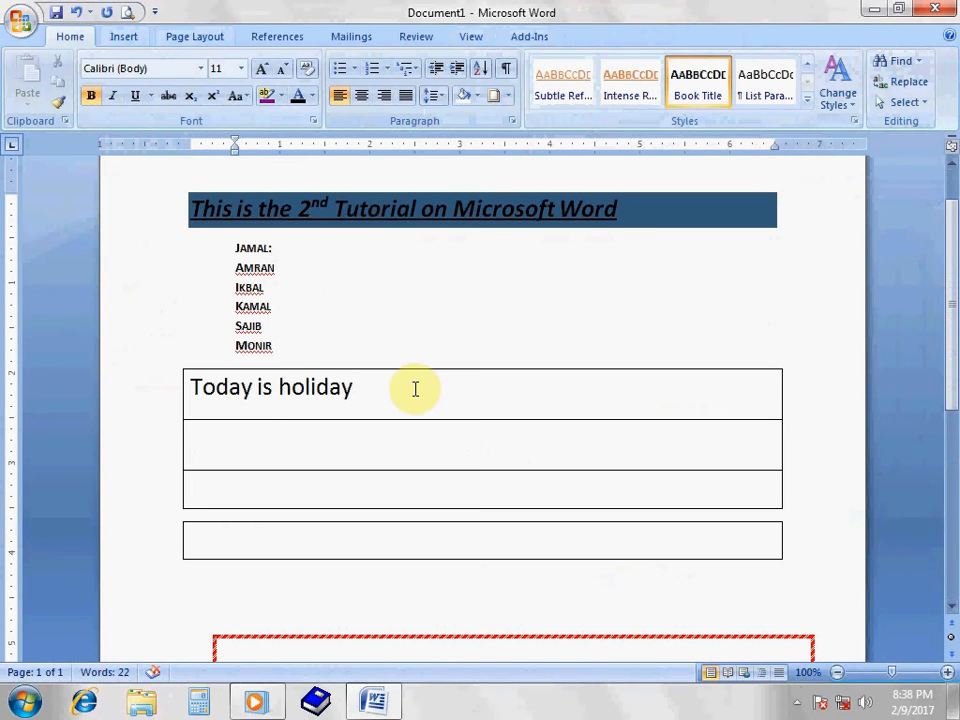
{"action": "type", "text": "20"}
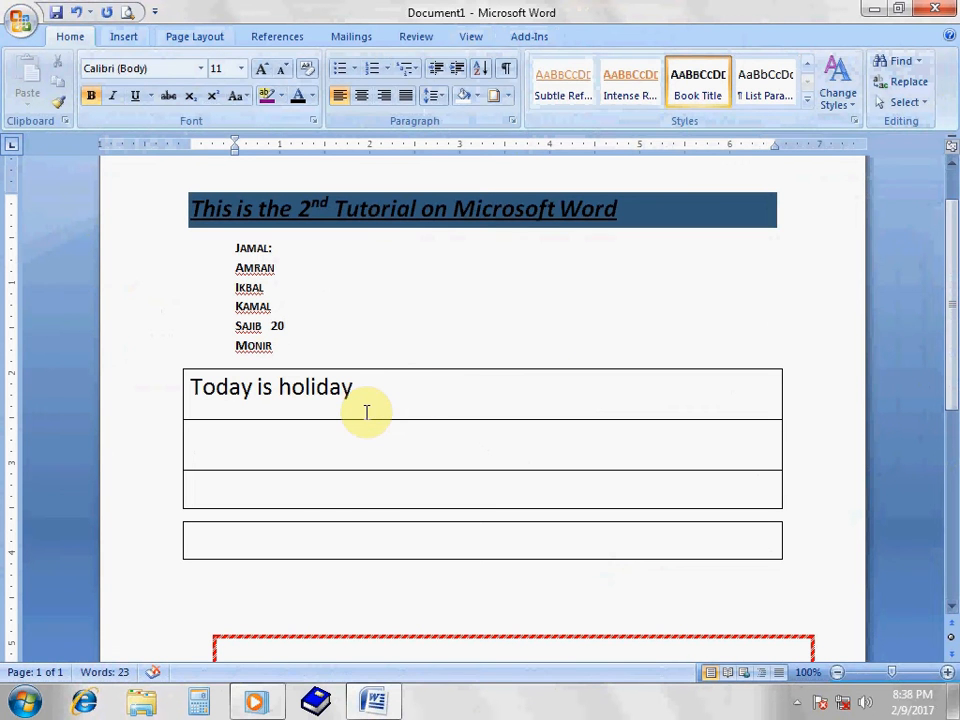
{"action": "type", "text": "tk"}
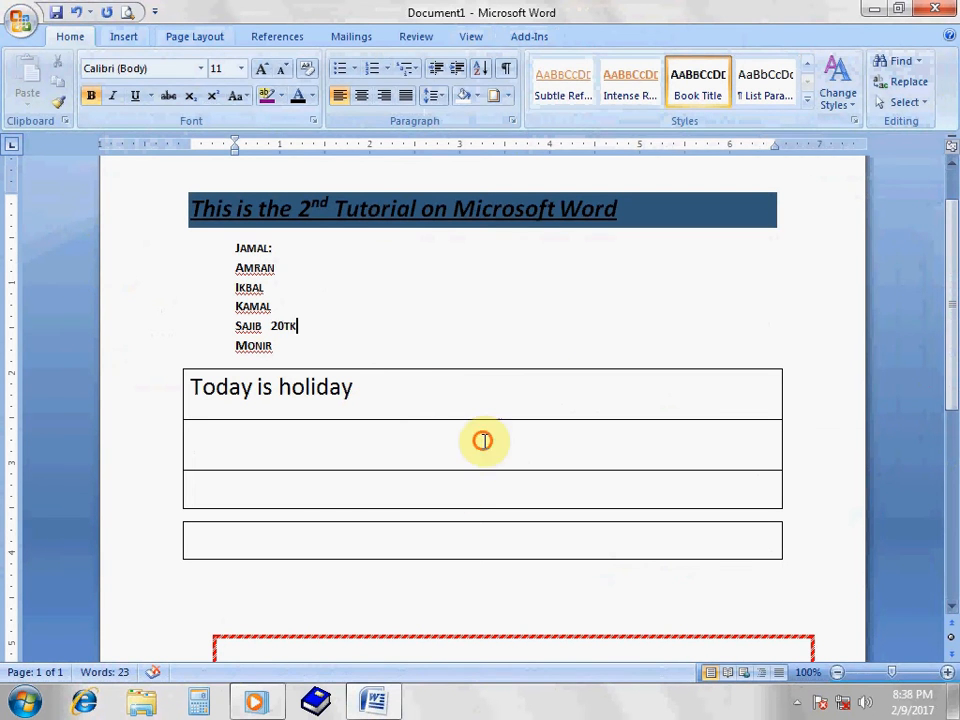
- Replace every 20TK in the document with 30TK
{"action": "left_click", "coordinate": [483, 440]}
{"action": "key", "text": "ctrl+f"}
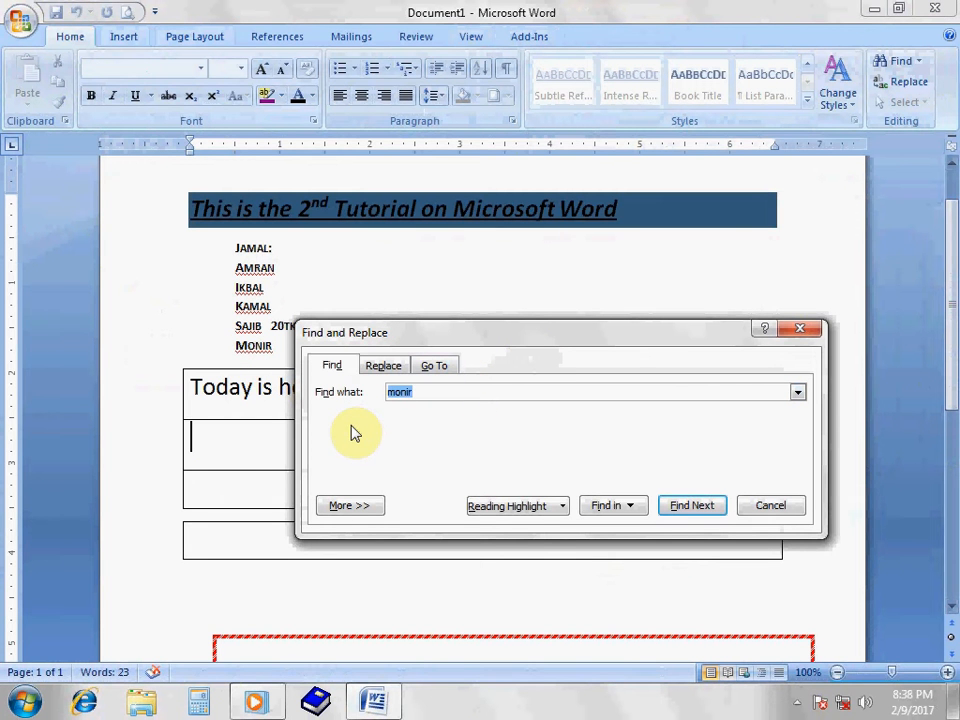
{"action": "type", "text": "20t"}
{"action": "key", "text": "BackSpace"}
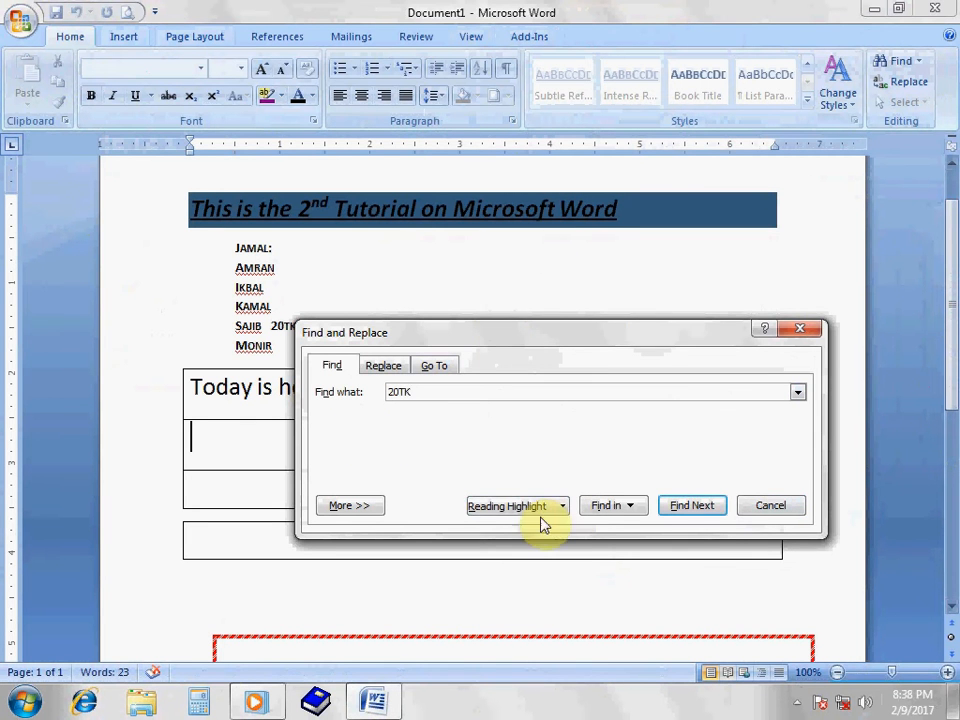
{"action": "left_click", "coordinate": [385, 366]}
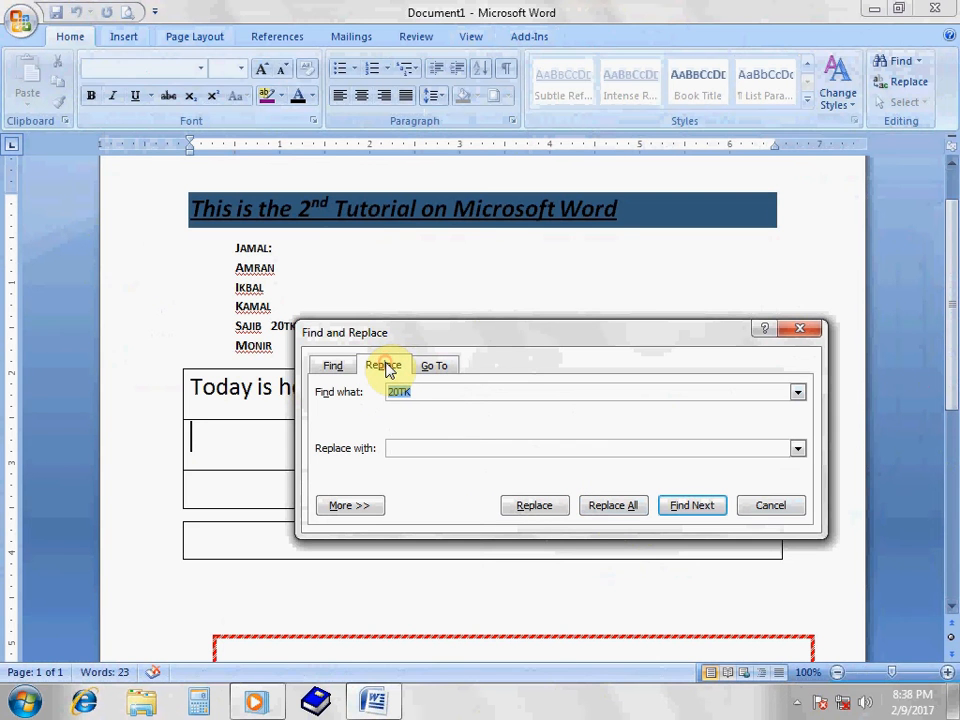
{"action": "left_click", "coordinate": [425, 447]}
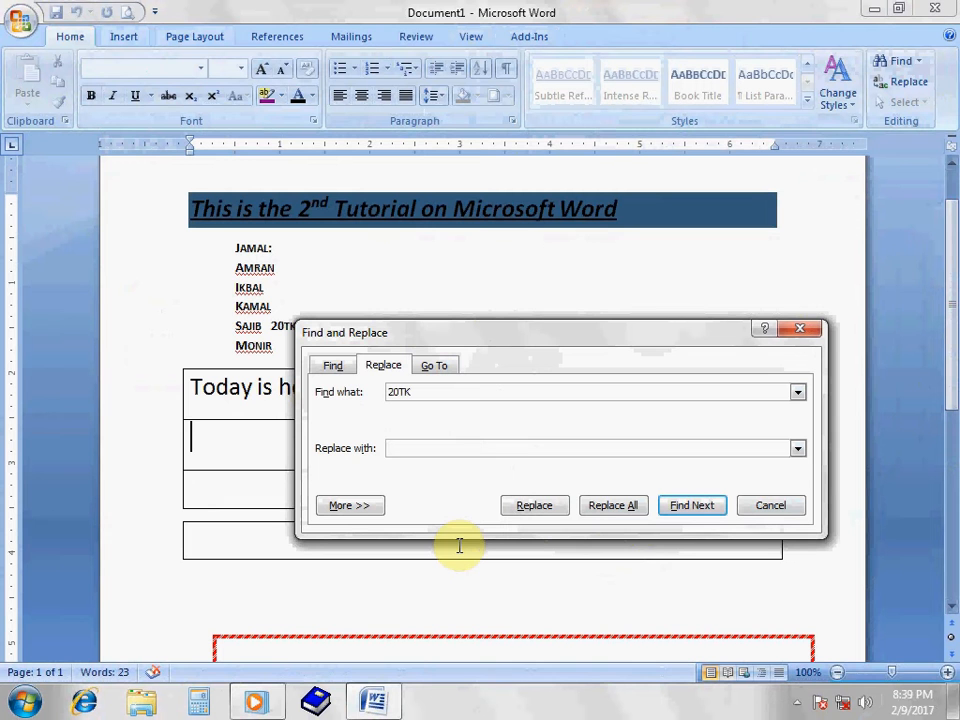
{"action": "type", "text": "30TK"}
{"action": "left_click", "coordinate": [516, 520]}
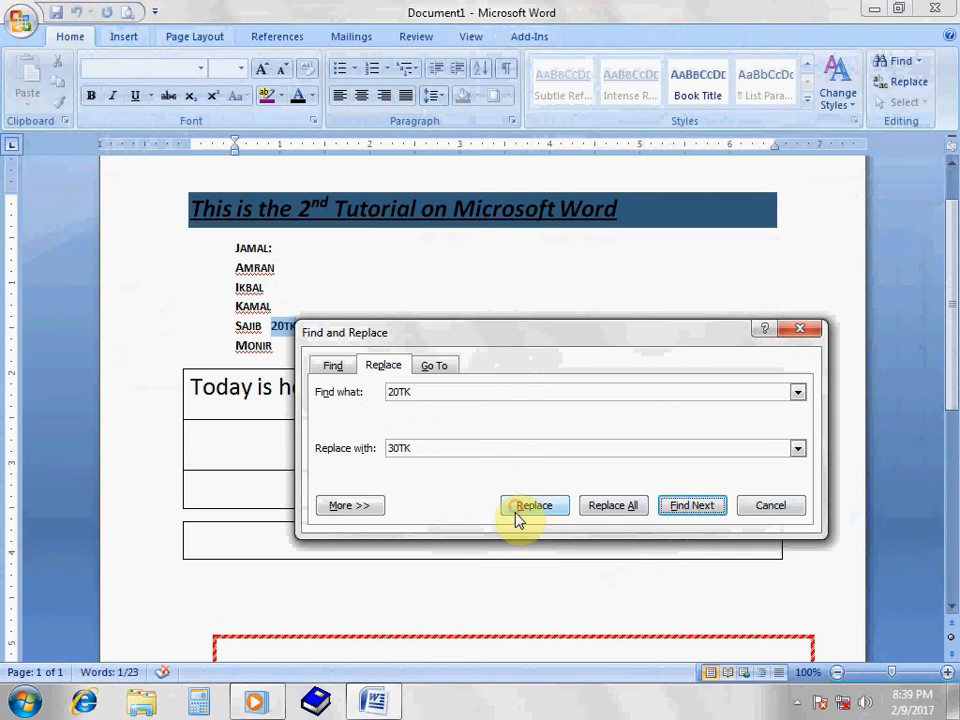
{"action": "left_click", "coordinate": [605, 508]}
- Replace every 30TK in the document with 50TK, moving the Find and Replace dialog aside to uncover the text
{"action": "left_click", "coordinate": [490, 397]}
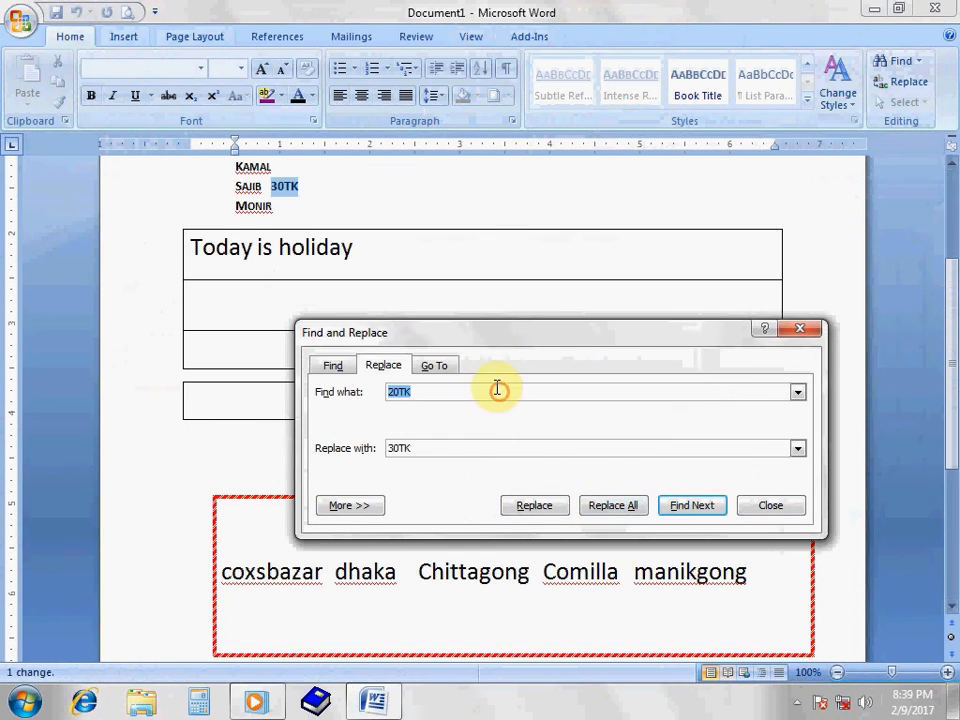
{"action": "left_click_drag", "start_coordinate": [489, 328], "coordinate": [750, 339]}
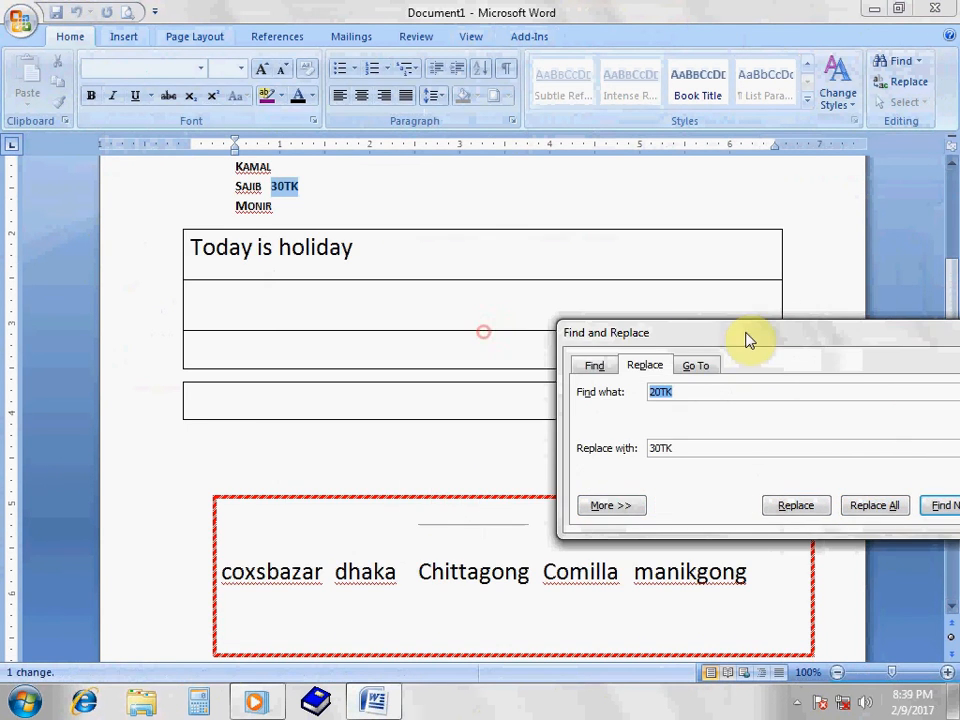
{"action": "left_click", "coordinate": [298, 194]}
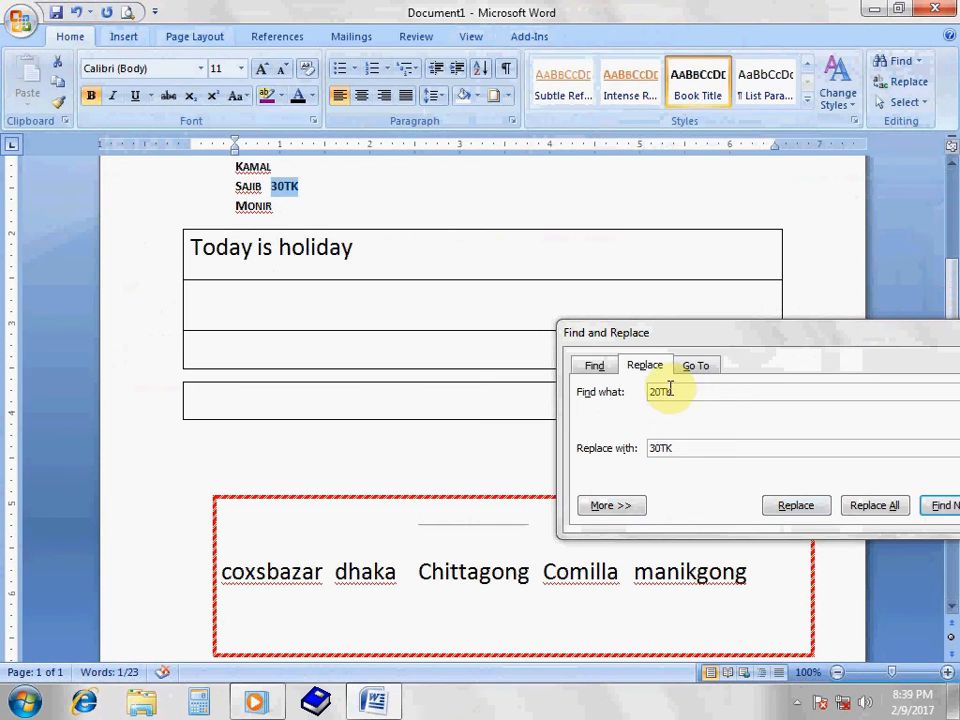
{"action": "left_click", "coordinate": [677, 444]}
{"action": "left_click", "coordinate": [680, 445]}
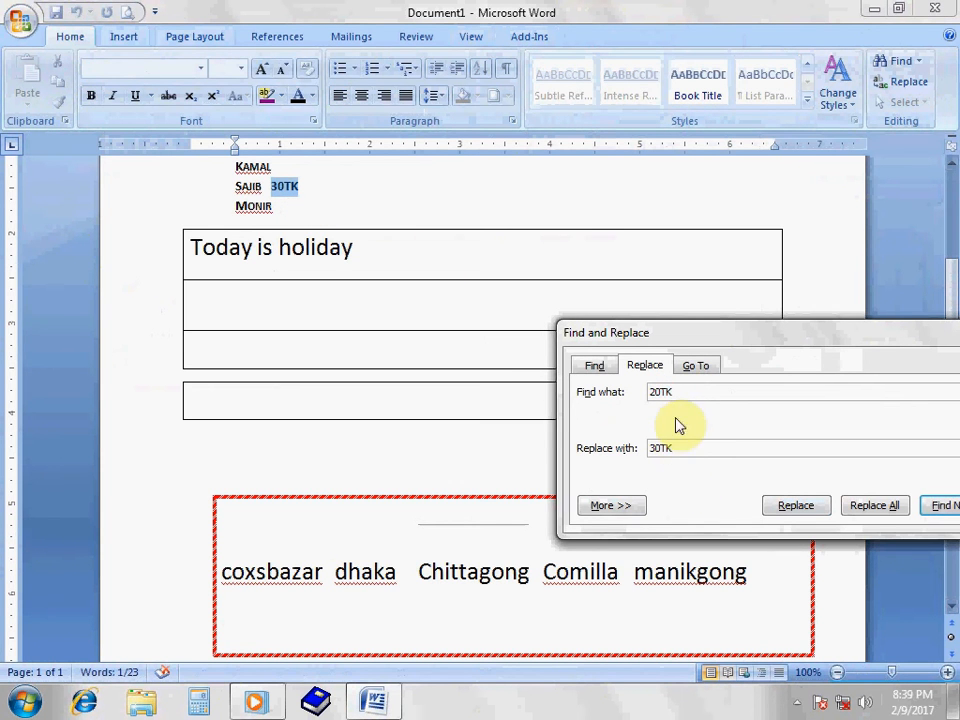
{"action": "left_click_drag", "start_coordinate": [673, 392], "coordinate": [579, 392]}
{"action": "type", "text": "30TK"}
{"action": "left_click_drag", "start_coordinate": [690, 444], "coordinate": [579, 446]}
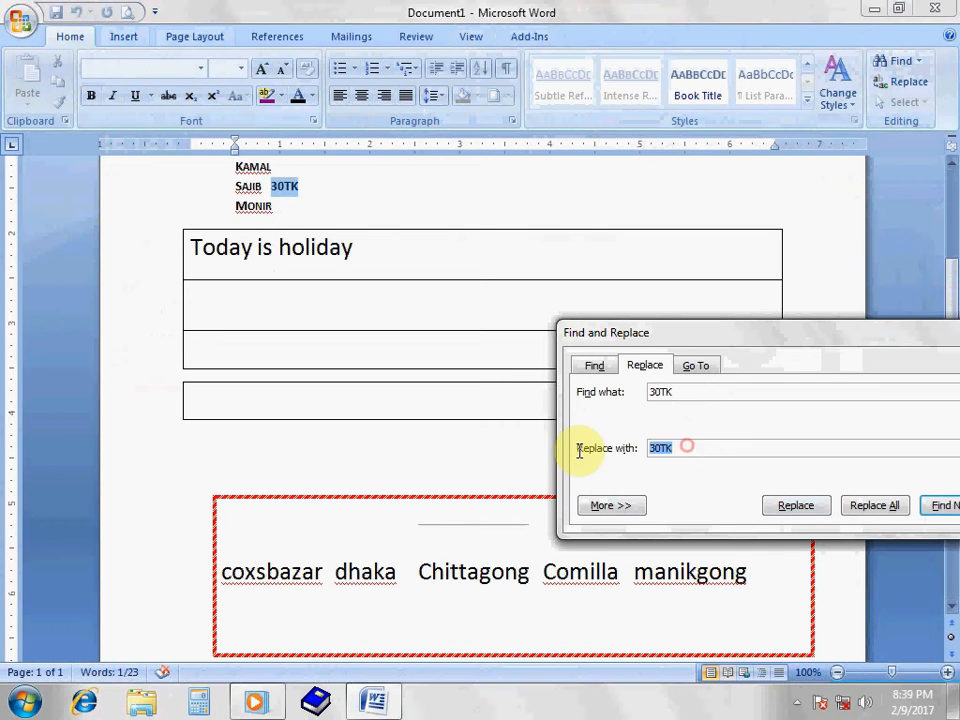
{"action": "type", "text": "5"}
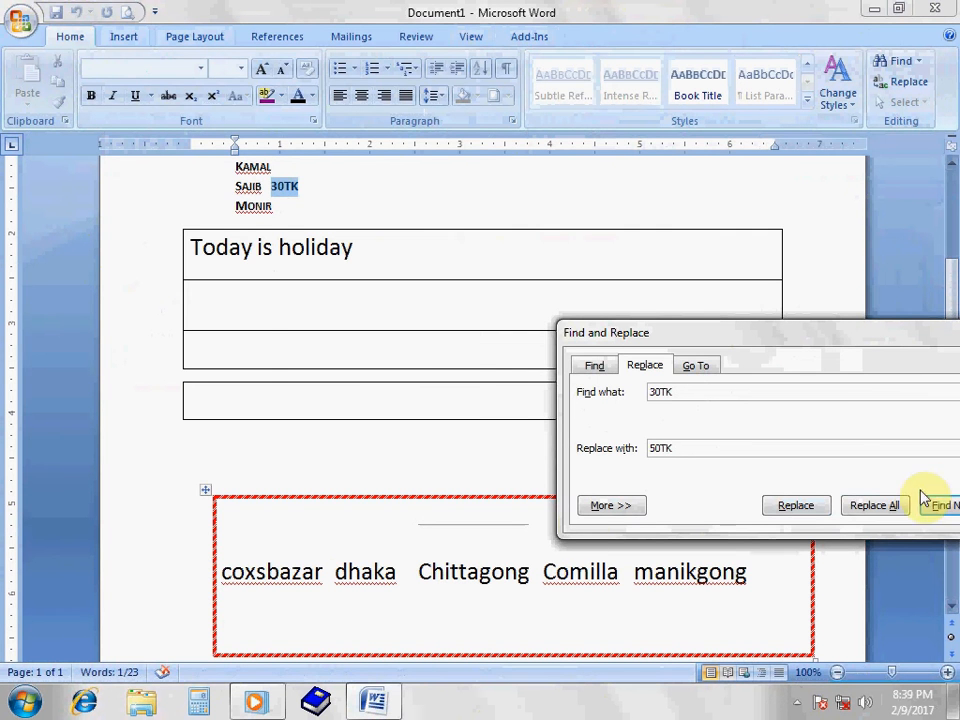
{"action": "left_click", "coordinate": [890, 506]}
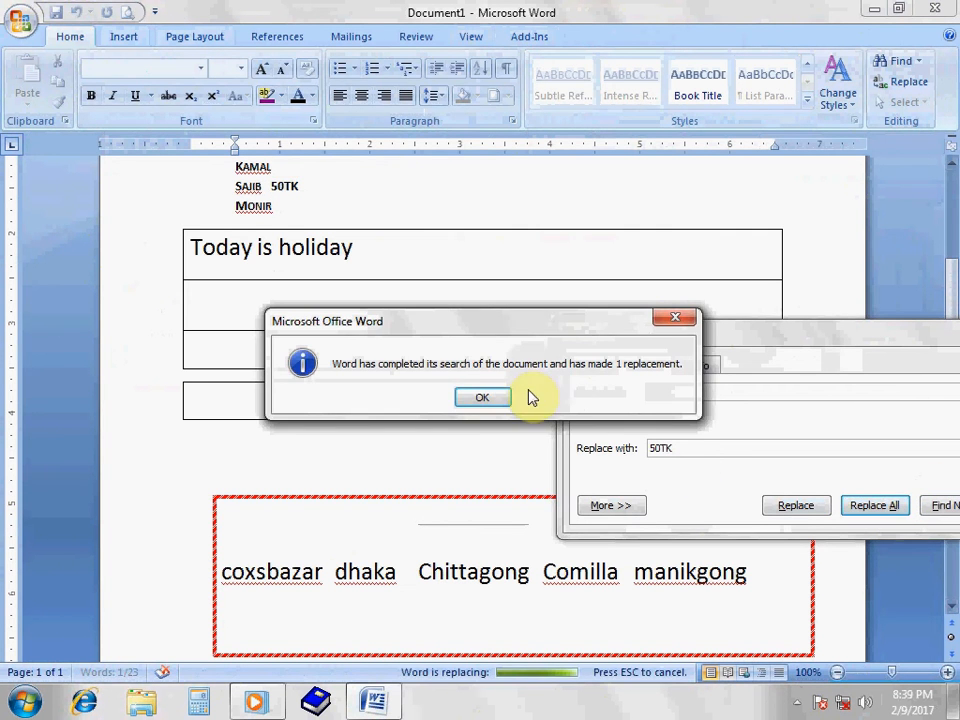
{"action": "left_click", "coordinate": [484, 395]}
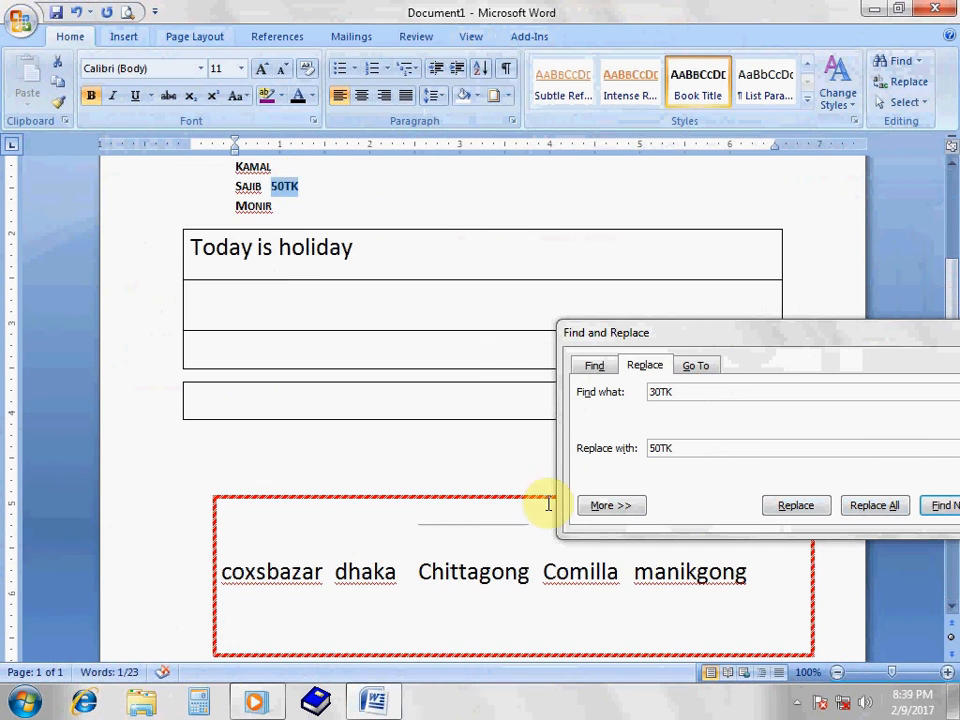
- Check the replaced amount after the fifth name in the list, and close Find and Replace
{"action": "scroll", "coordinate": [551, 470], "scroll_direction": "up", "scroll_amount": 3}
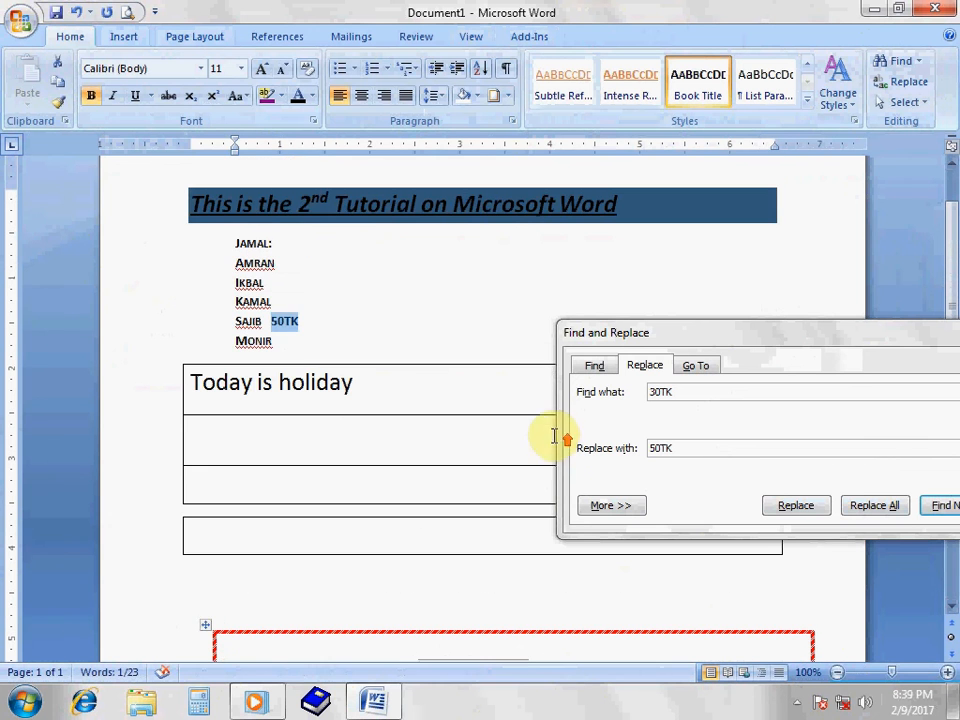
{"action": "left_click", "coordinate": [299, 320]}
{"action": "left_click_drag", "start_coordinate": [269, 317], "coordinate": [315, 319]}
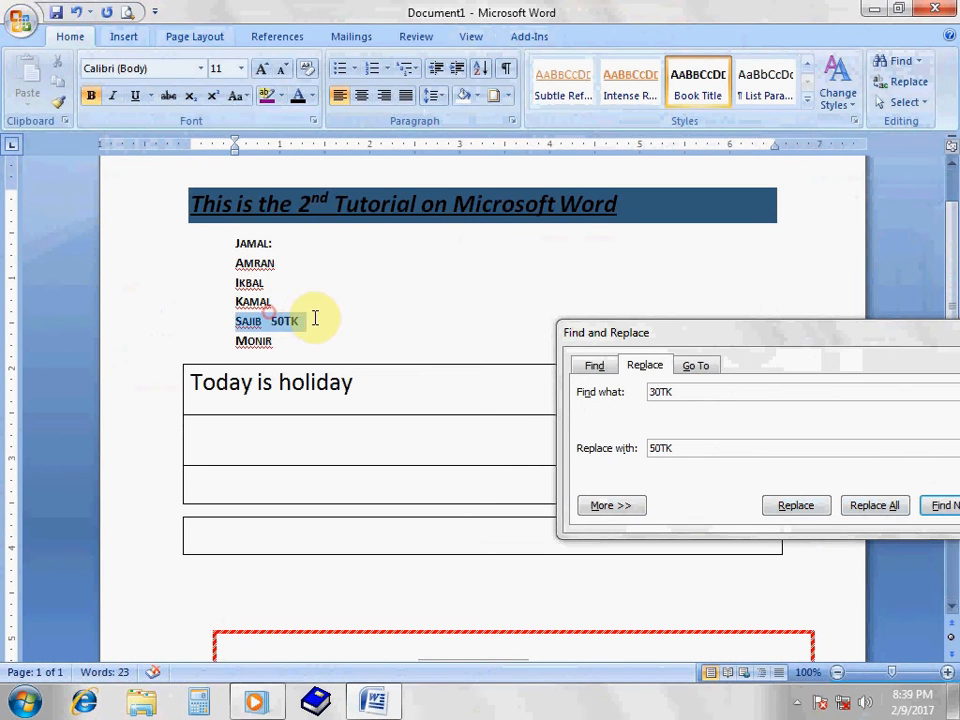
{"action": "left_click", "coordinate": [316, 343]}
{"action": "double_click", "coordinate": [278, 321]}
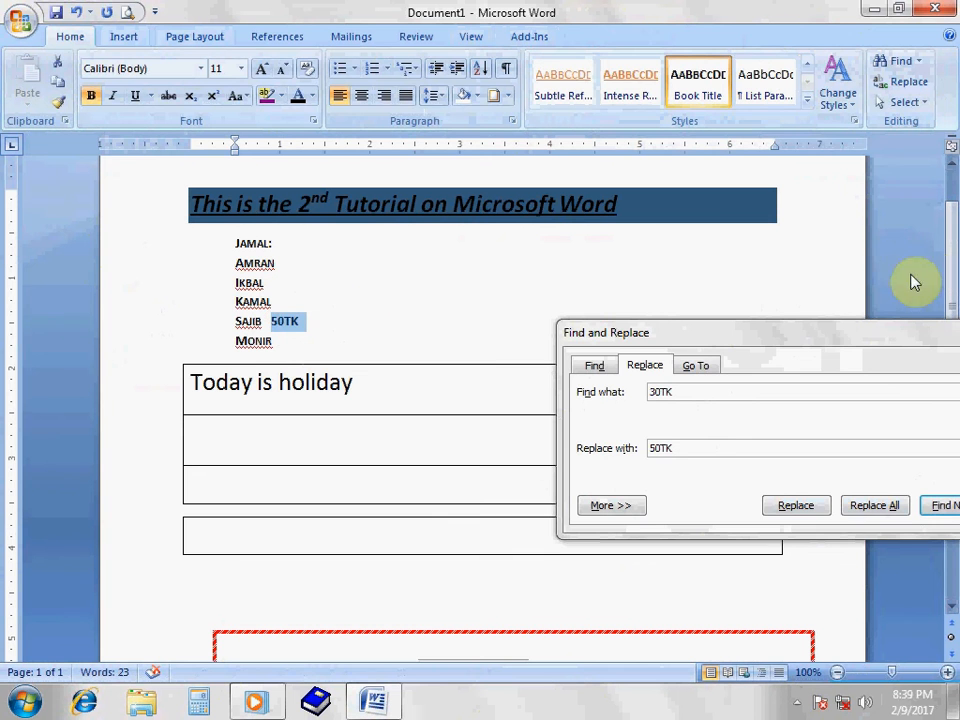
{"action": "left_click_drag", "start_coordinate": [813, 335], "coordinate": [558, 289]}
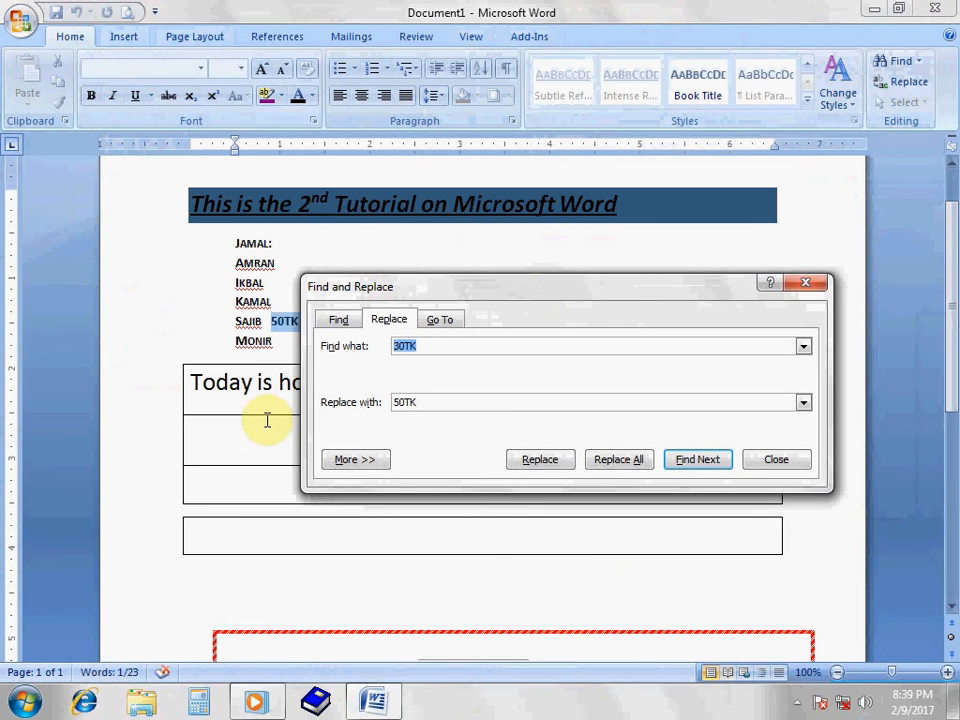
{"action": "left_click", "coordinate": [341, 322]}
{"action": "left_click", "coordinate": [369, 321]}
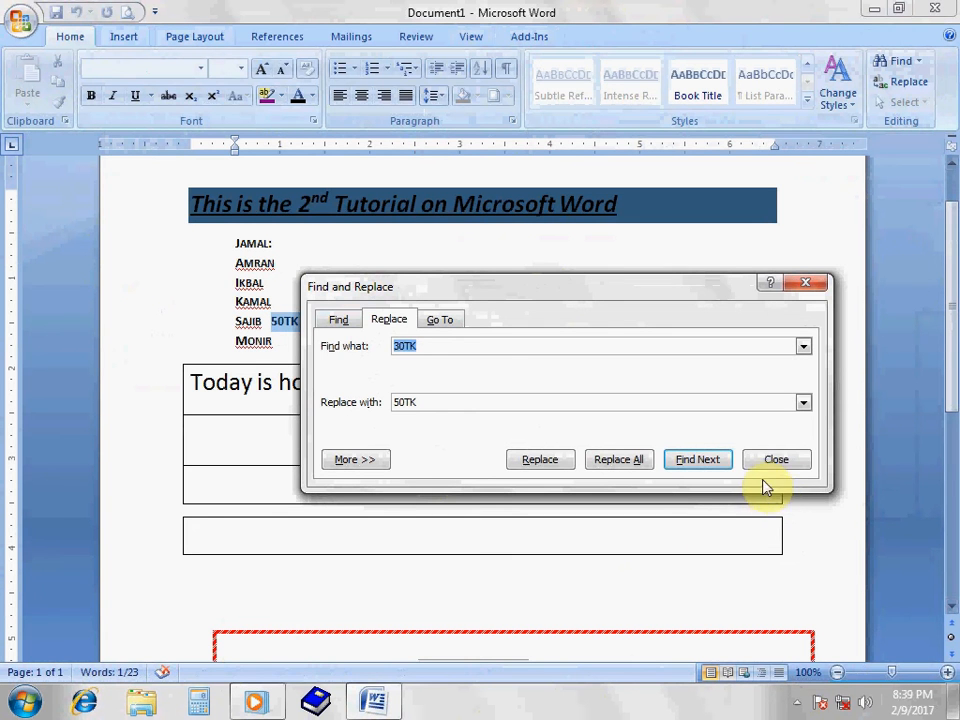
{"action": "left_click", "coordinate": [753, 455]}
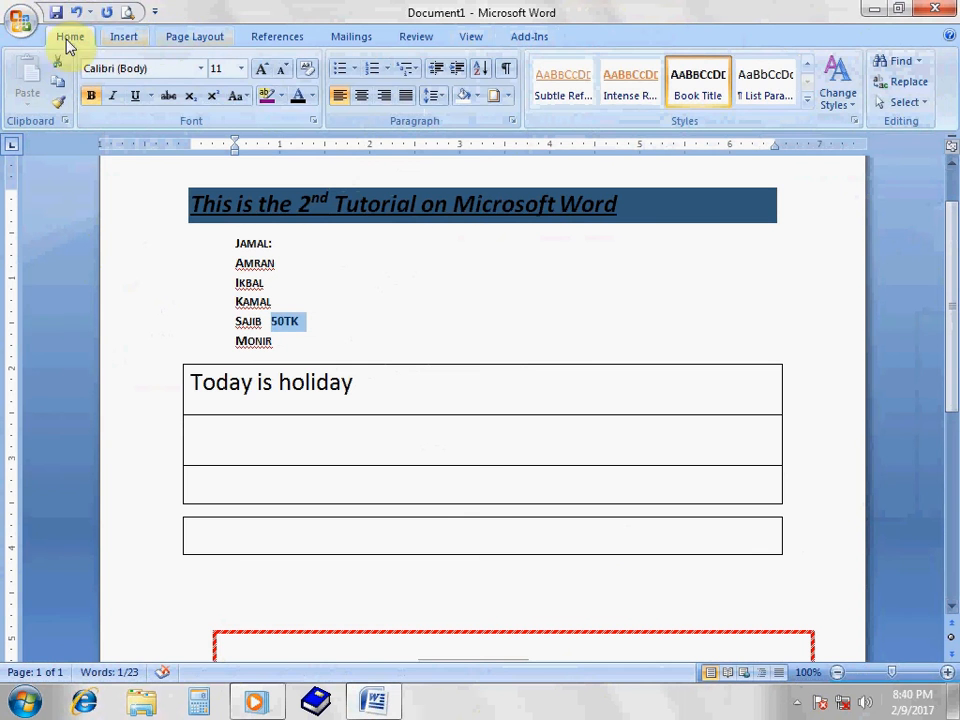
- Look at the options for inserting a table and dismiss them without inserting one
{"action": "left_click", "coordinate": [128, 36]}
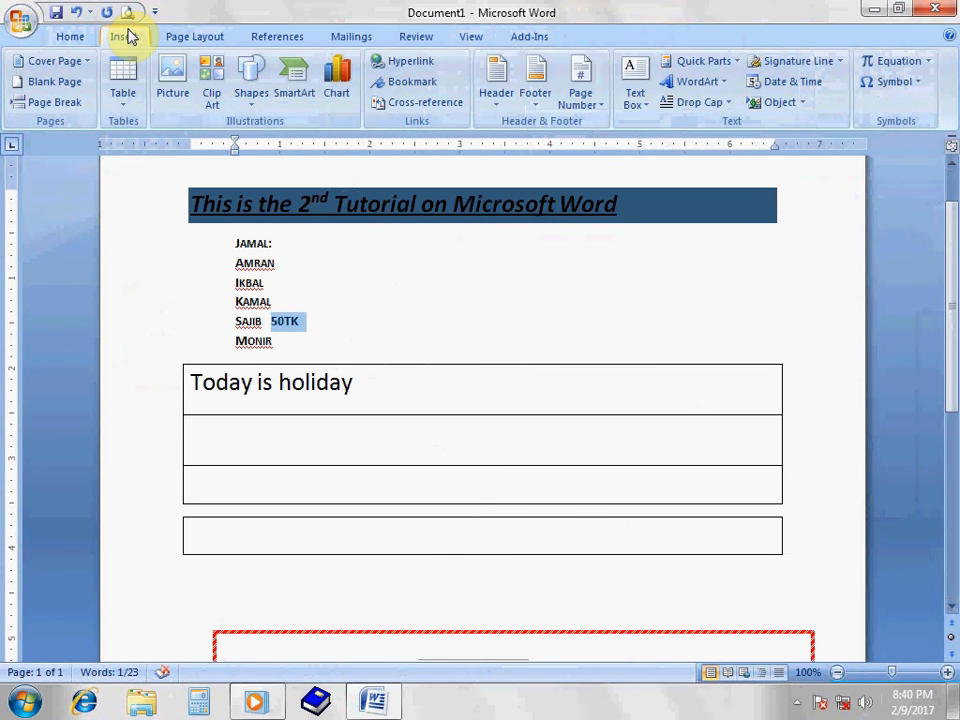
{"action": "scroll", "coordinate": [446, 501], "scroll_direction": "down", "scroll_amount": 8}
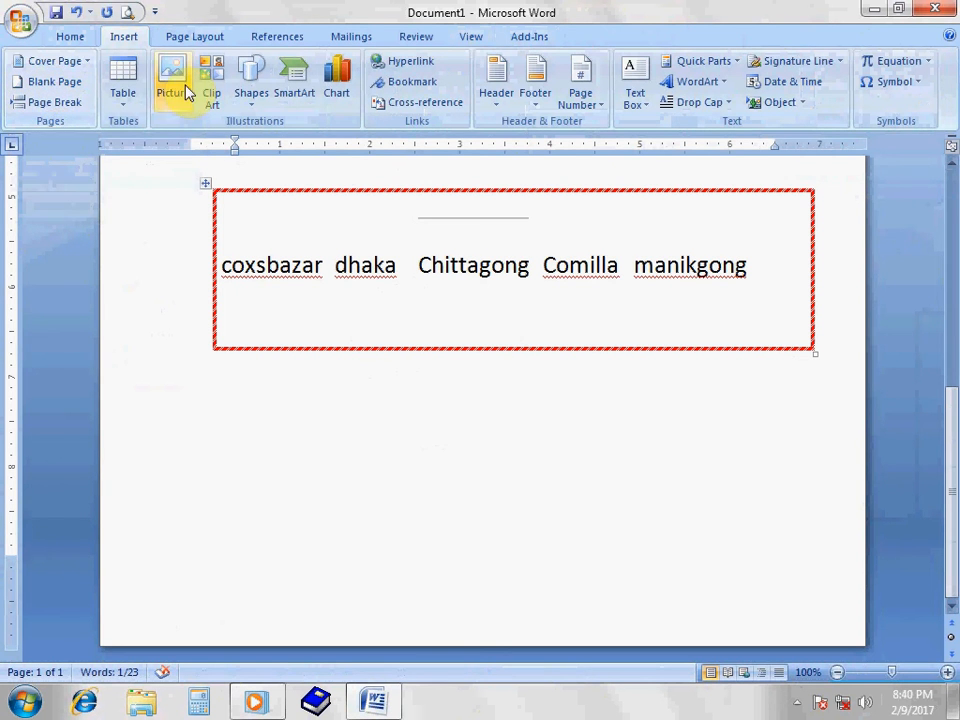
{"action": "left_click", "coordinate": [125, 90]}
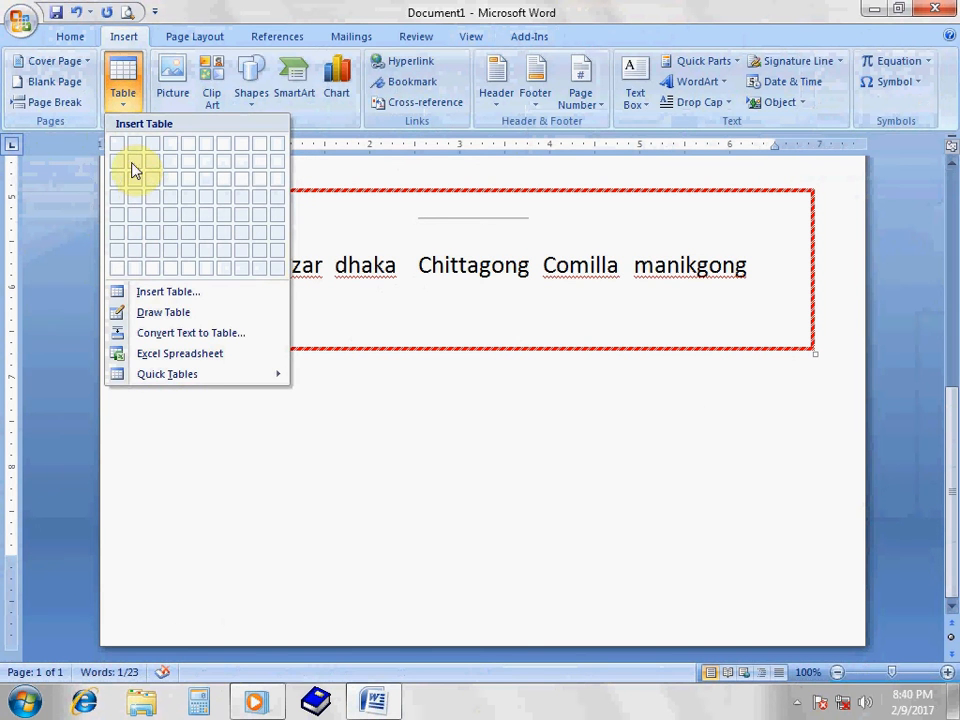
{"action": "left_click", "coordinate": [390, 408]}
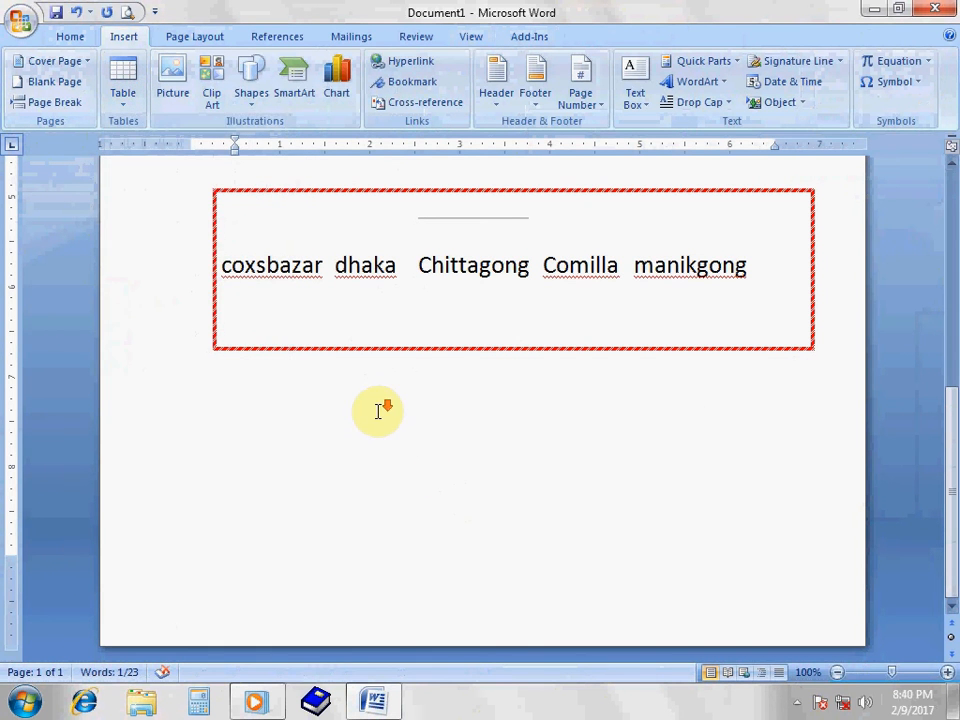
{"action": "left_click", "coordinate": [840, 343]}
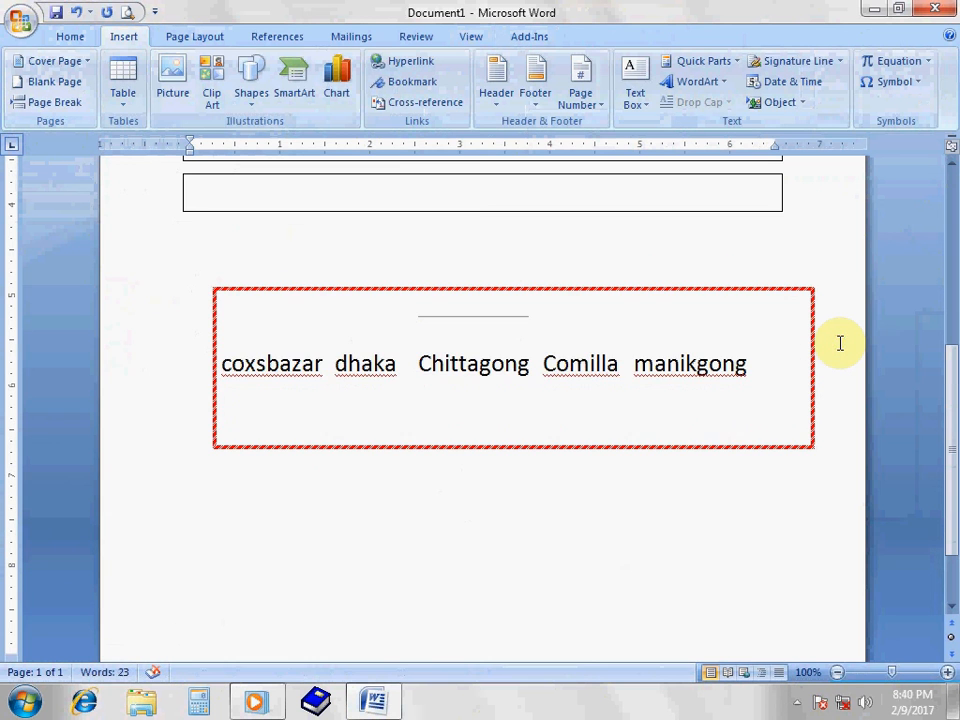
{"action": "key", "text": "Tab"}
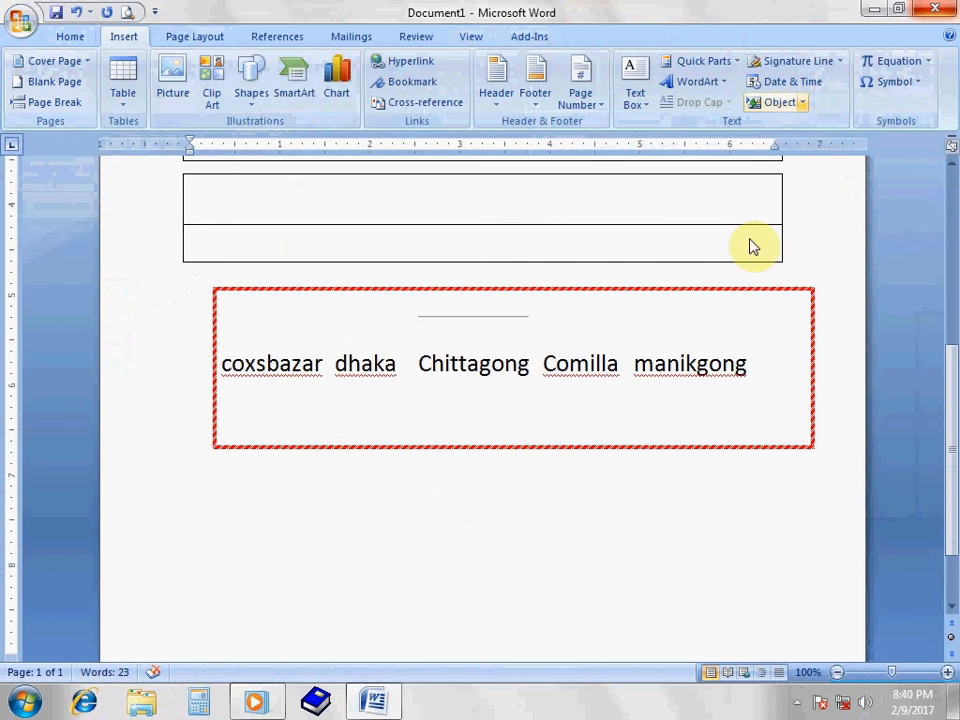
{"action": "scroll", "coordinate": [535, 425], "scroll_direction": "down", "scroll_amount": 2}
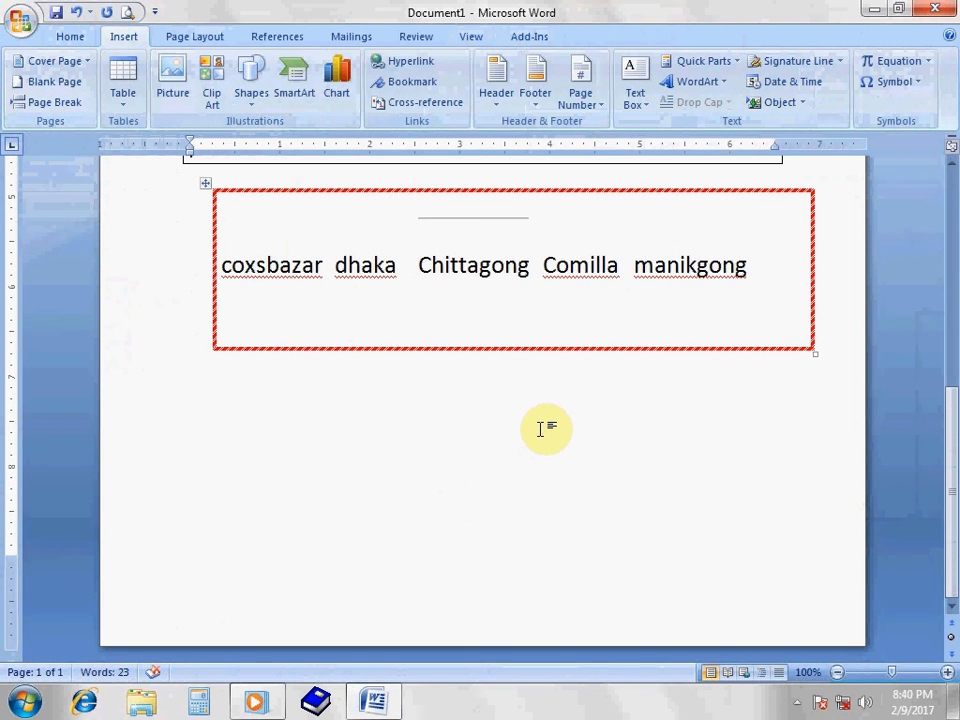
{"action": "scroll", "coordinate": [545, 427], "scroll_direction": "up", "scroll_amount": 1}
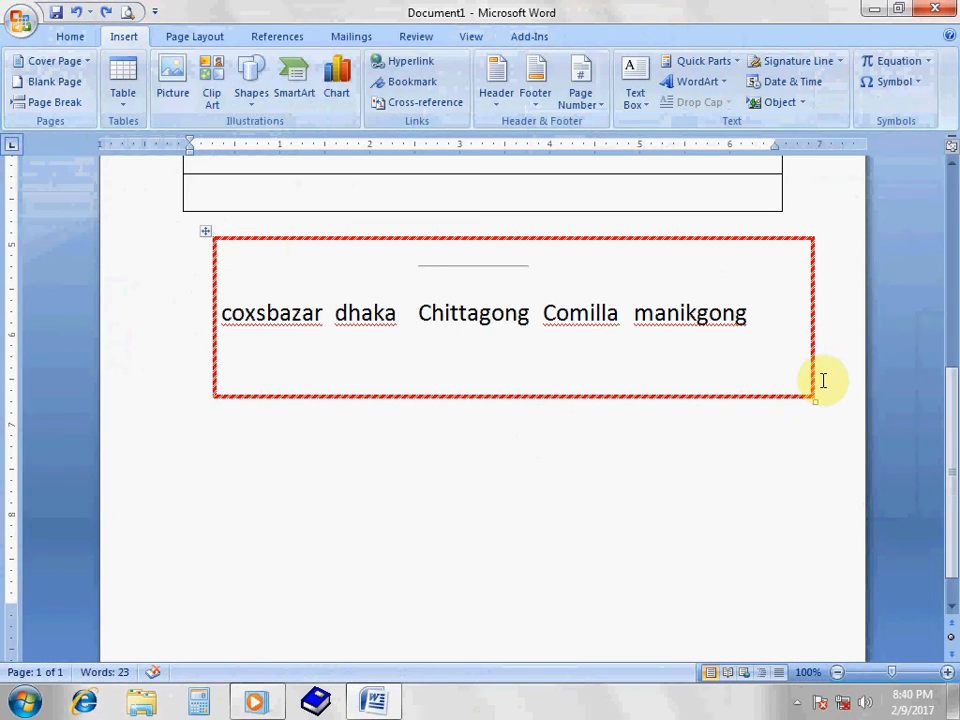
{"action": "left_click", "coordinate": [696, 335]}
{"action": "key", "text": "Right"}
{"action": "key", "text": "Right"}
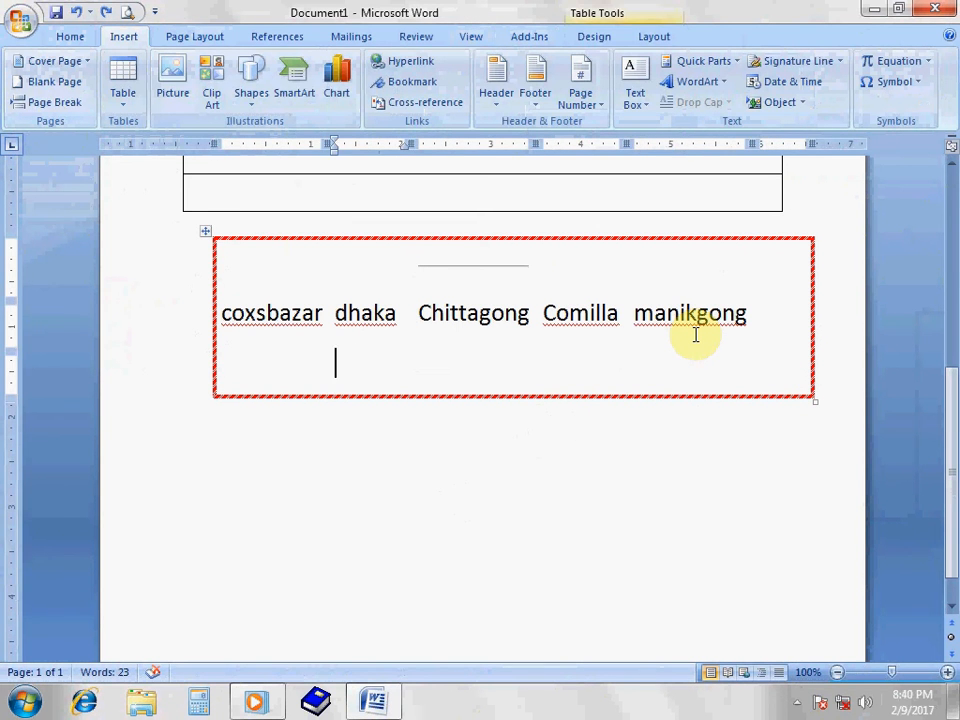
{"action": "key", "text": "Down"}
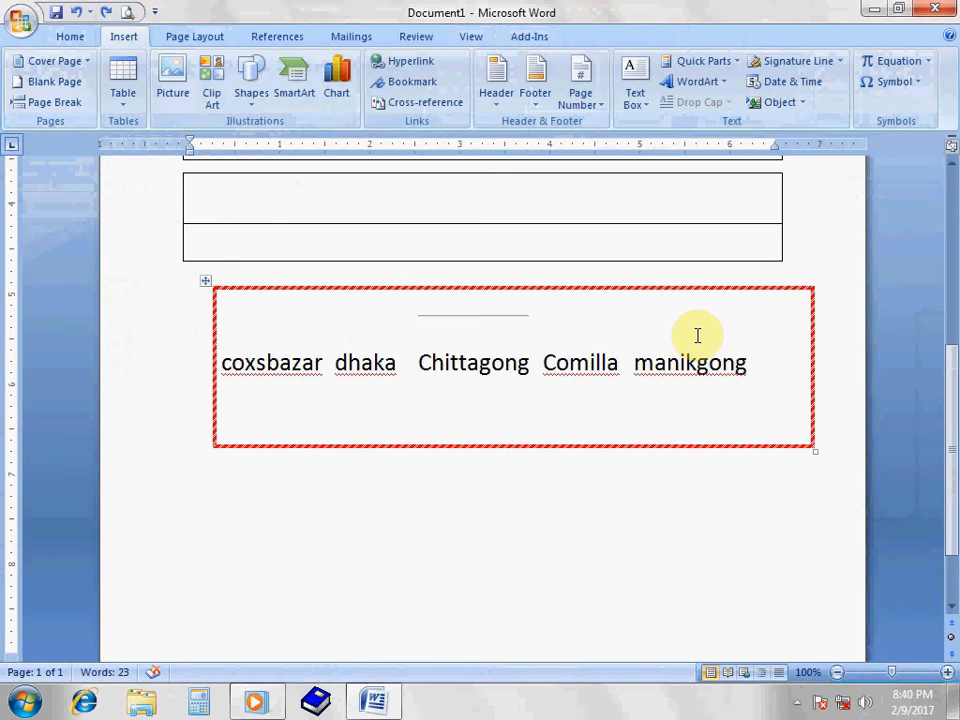
{"action": "scroll", "coordinate": [523, 536], "scroll_direction": "up", "scroll_amount": 5}
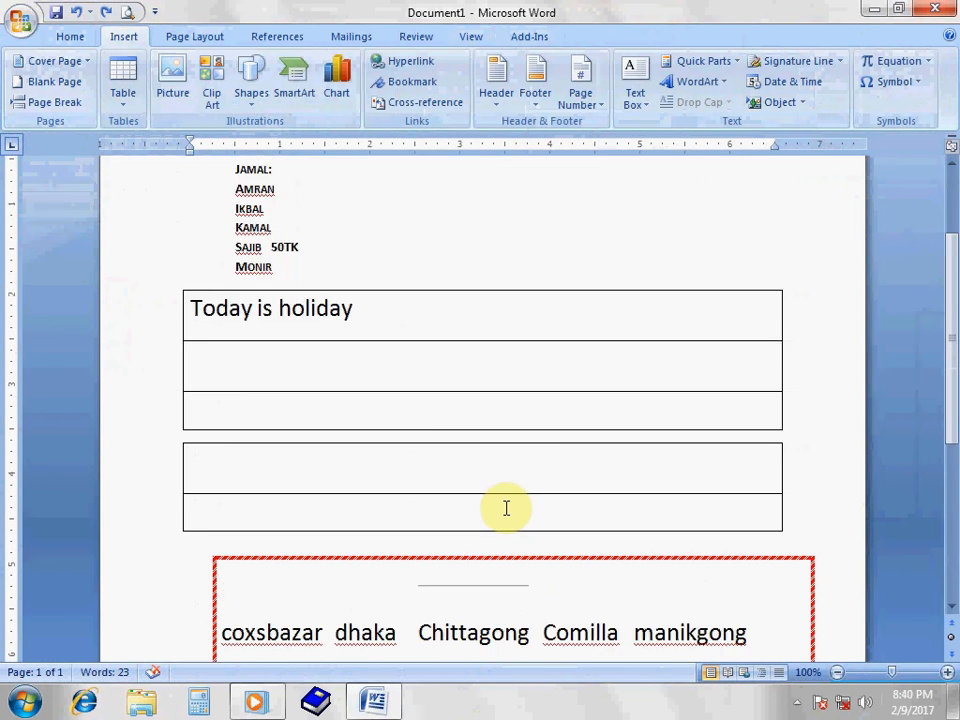
{"action": "scroll", "coordinate": [506, 508], "scroll_direction": "down", "scroll_amount": 4}
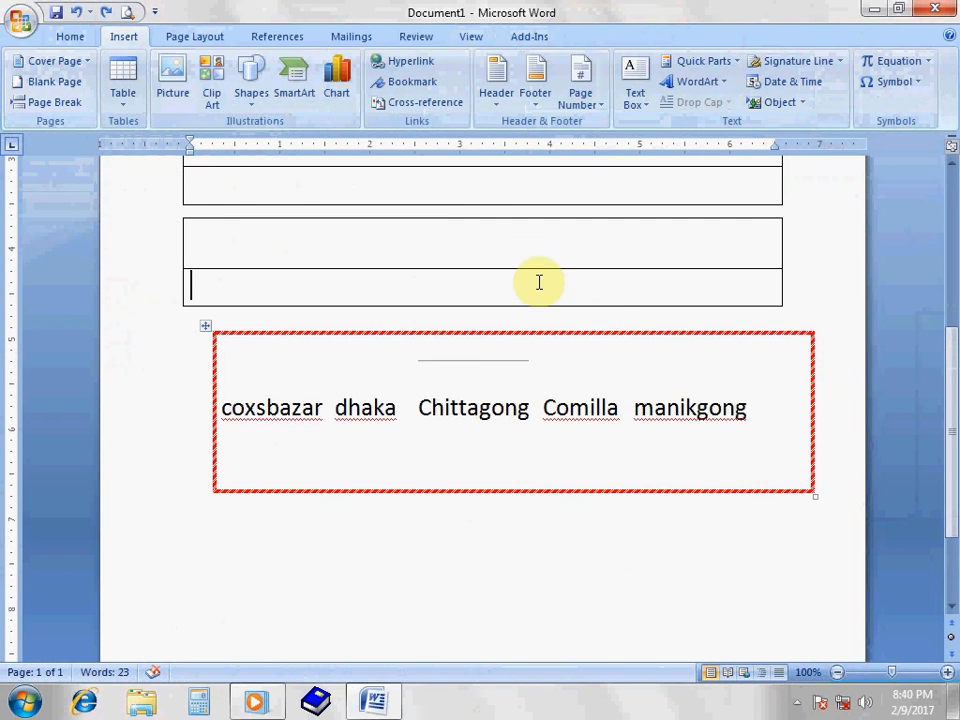
{"action": "left_click", "coordinate": [471, 274]}
{"action": "left_click", "coordinate": [471, 302]}
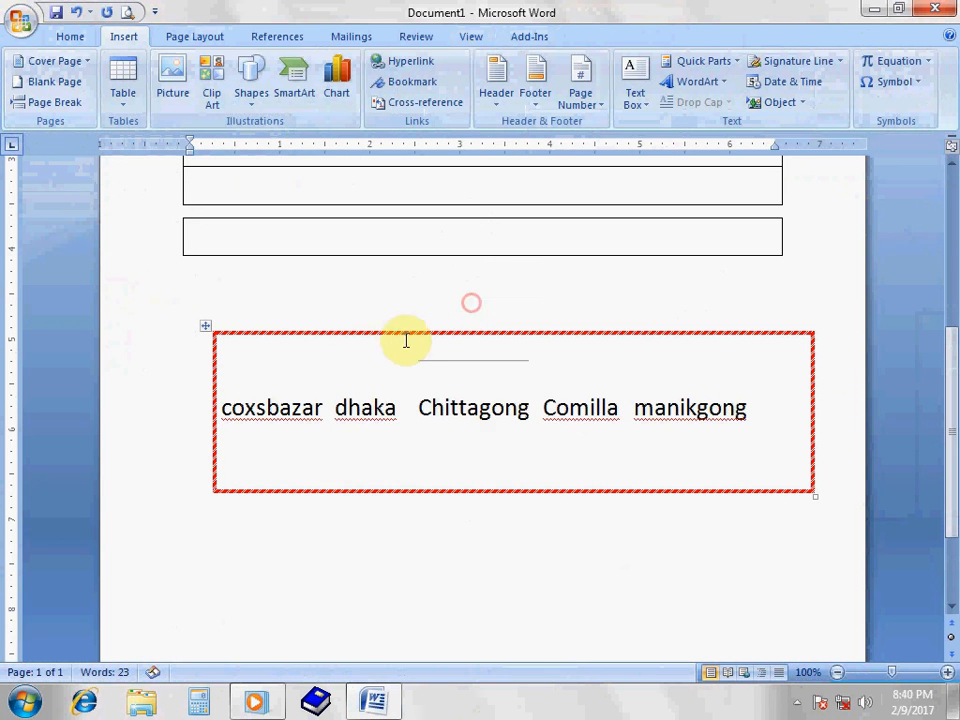
- Delete dhaka from the red-bordered table of place names, and cut the whole table out of the document
{"action": "left_click", "coordinate": [399, 331]}
{"action": "key", "text": "Delete"}
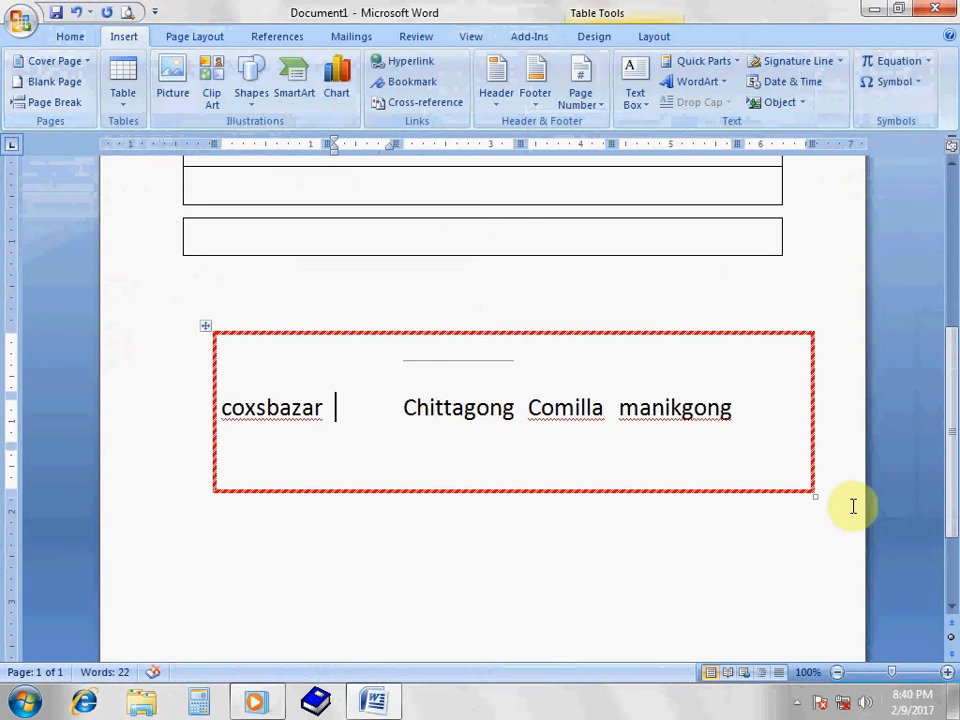
{"action": "left_click", "coordinate": [812, 493]}
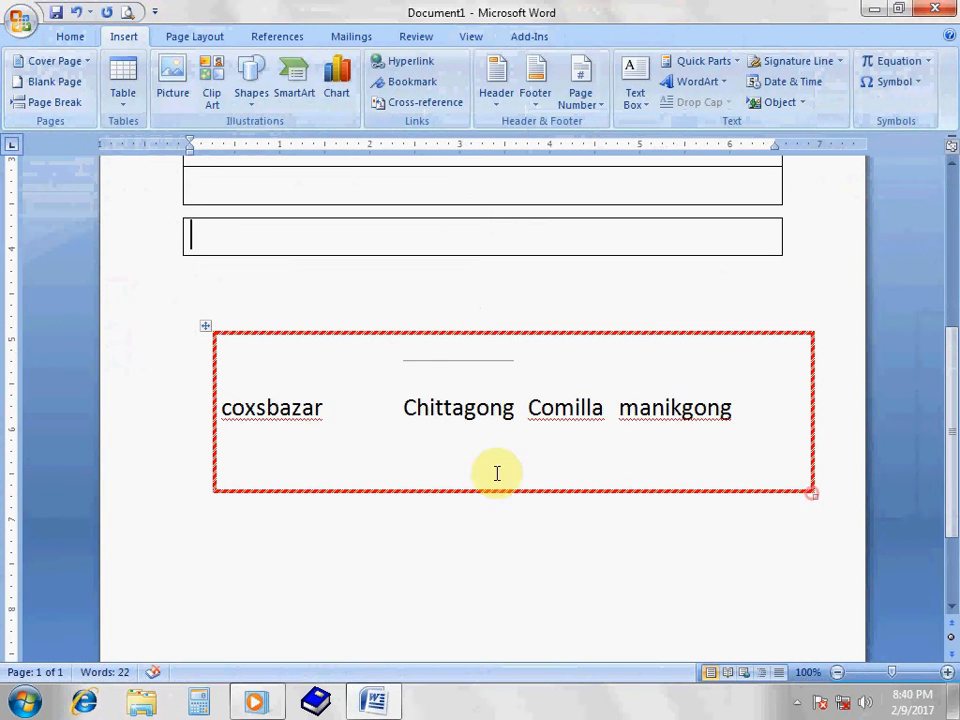
{"action": "right_click", "coordinate": [202, 327]}
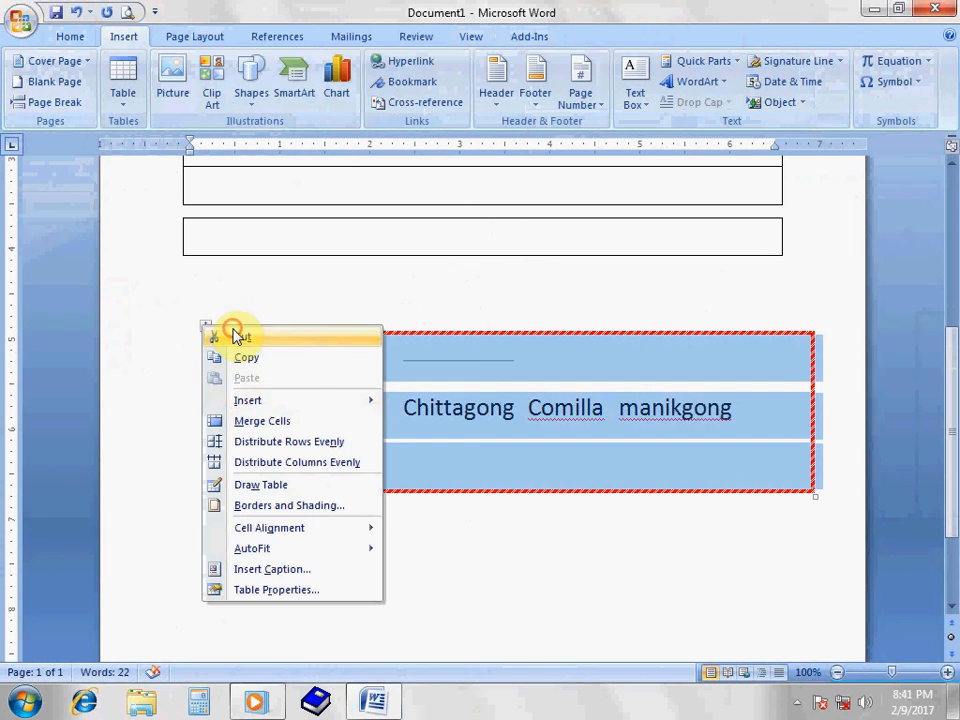
{"action": "left_click", "coordinate": [236, 336]}
{"action": "scroll", "coordinate": [310, 356], "scroll_direction": "down", "scroll_amount": 2}
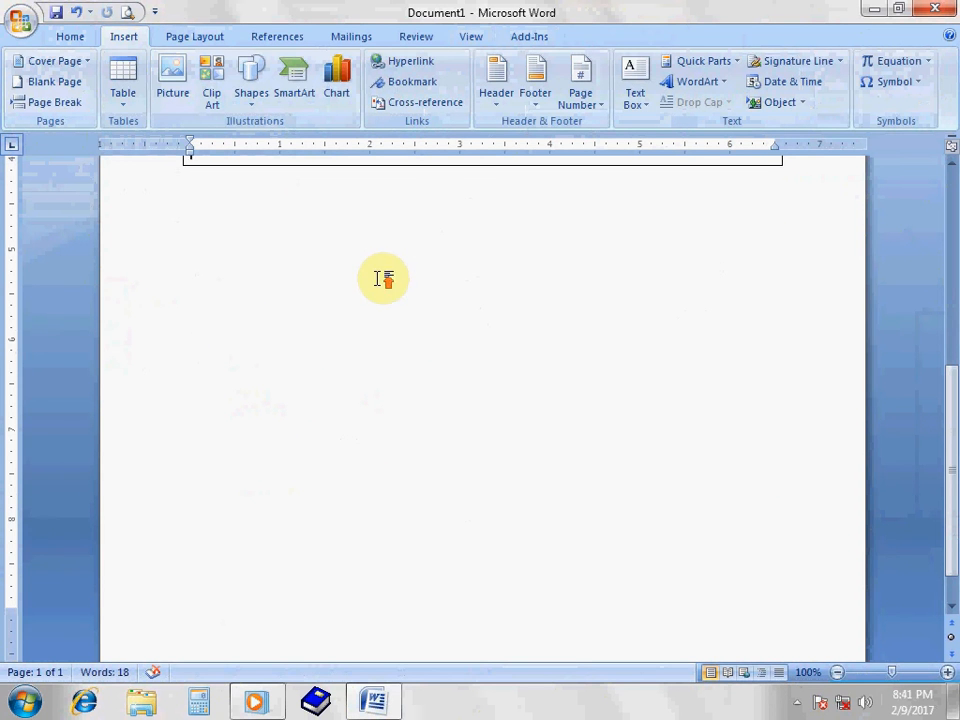
{"action": "scroll", "coordinate": [380, 279], "scroll_direction": "up", "scroll_amount": 1}
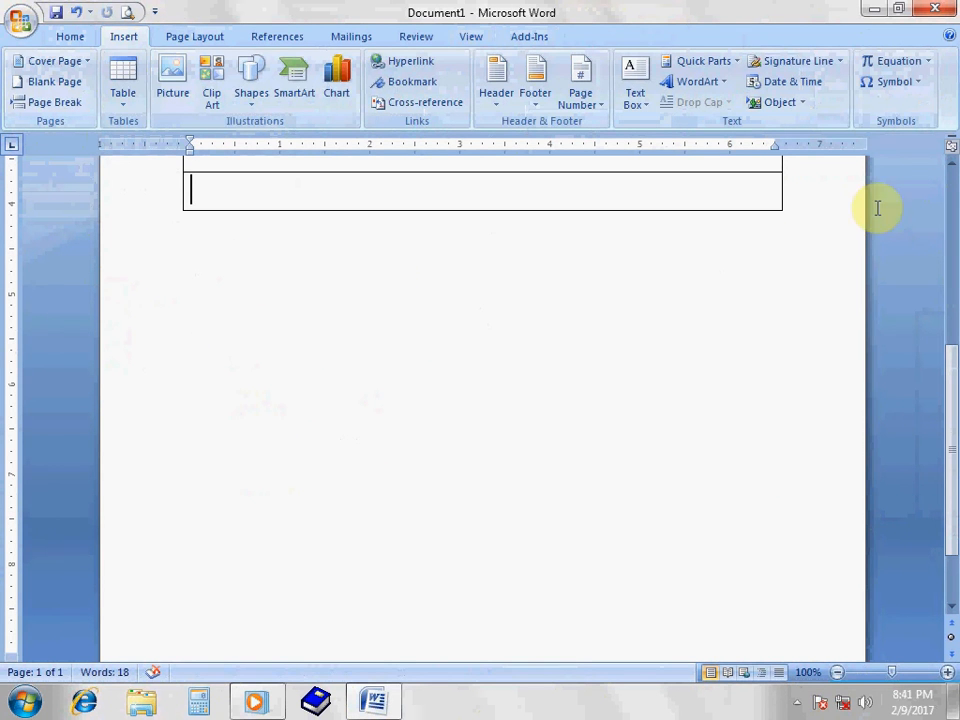
- Add a row at the end of the single-column table and insert a table of 6 columns and 7 rows beneath it
{"action": "key", "text": "Tab"}
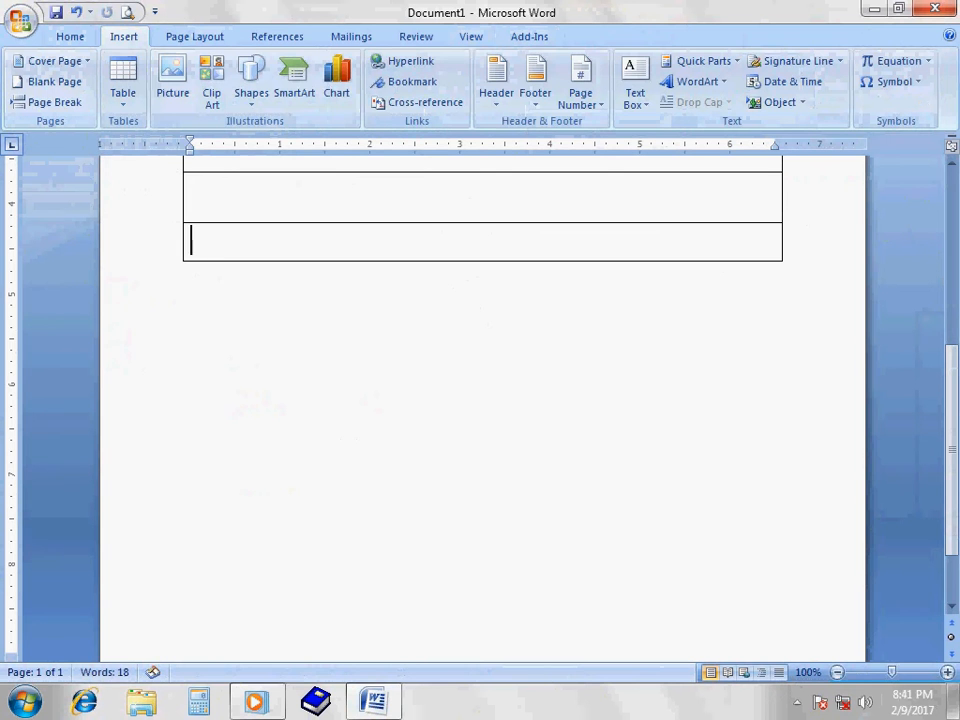
{"action": "left_click", "coordinate": [195, 311]}
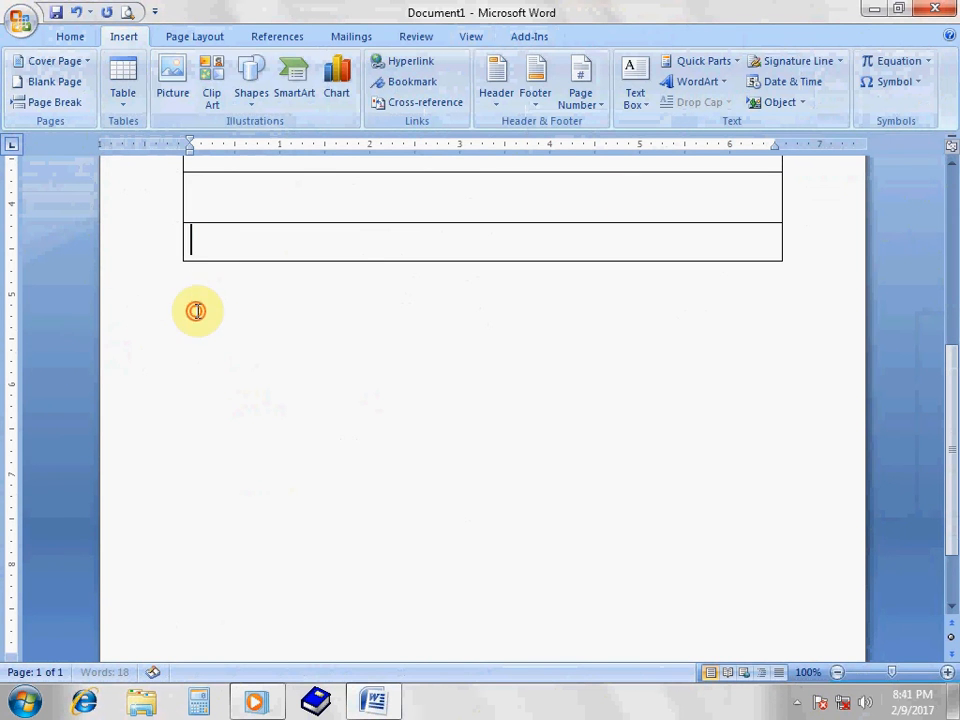
{"action": "left_click", "coordinate": [197, 311]}
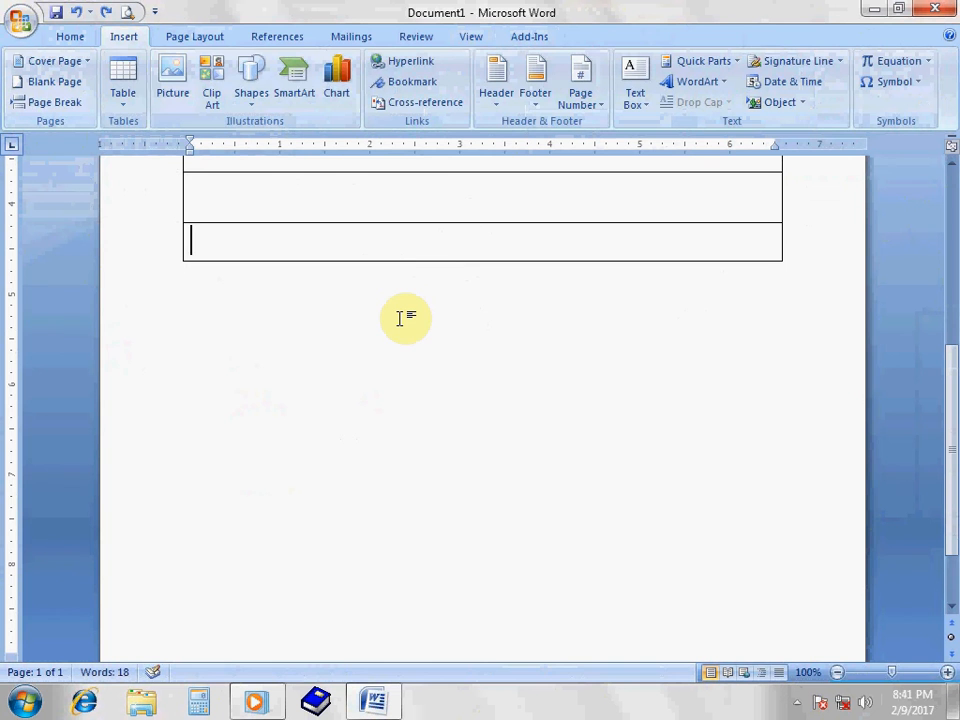
{"action": "left_click", "coordinate": [195, 311]}
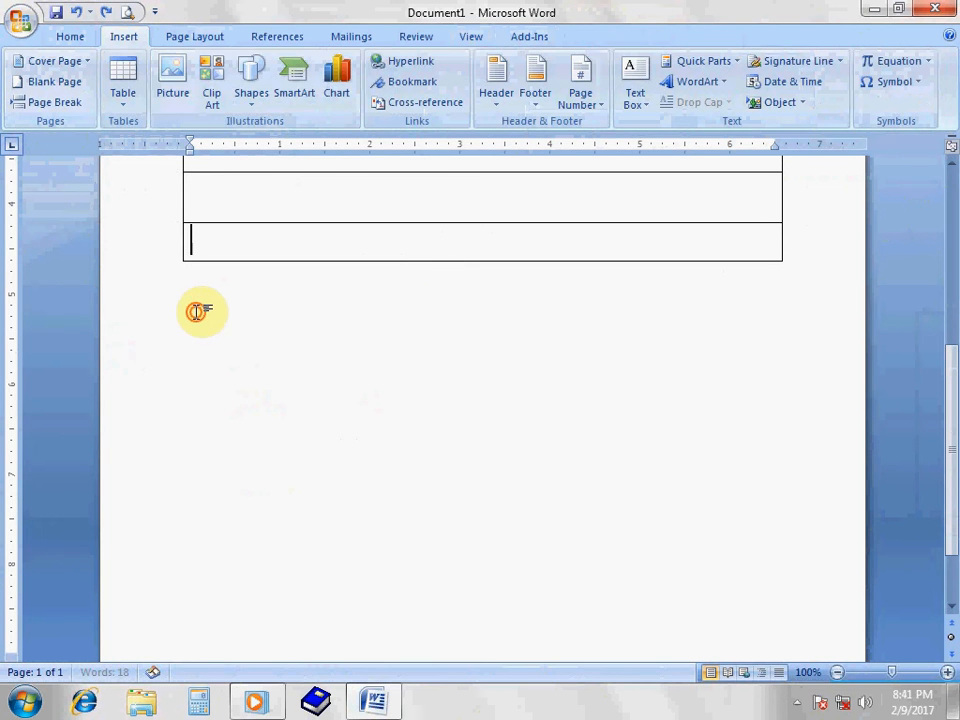
{"action": "left_click", "coordinate": [125, 80]}
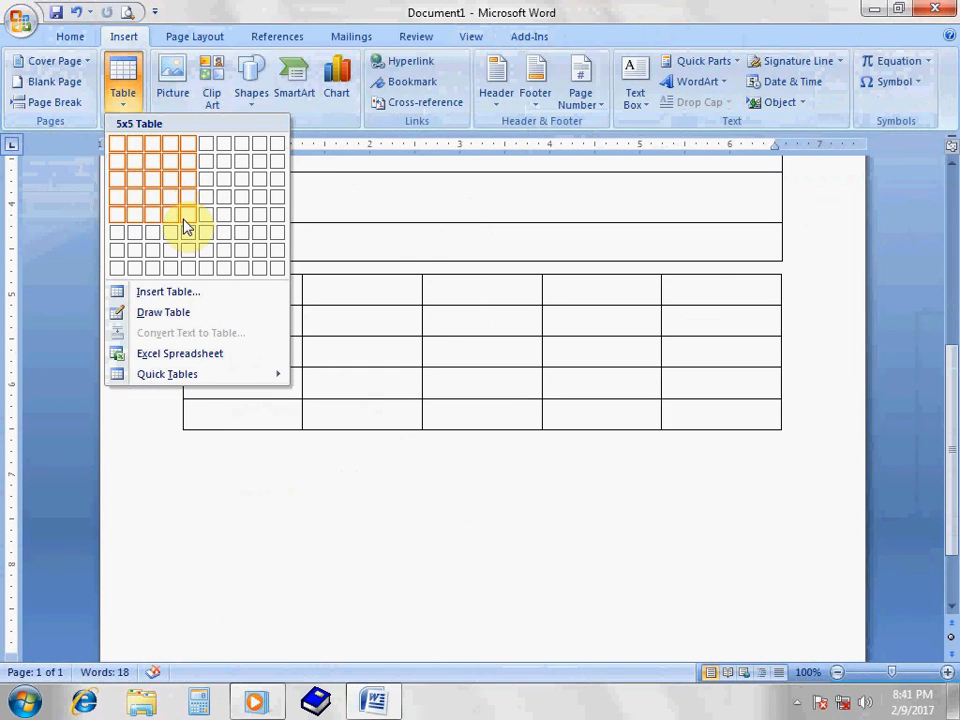
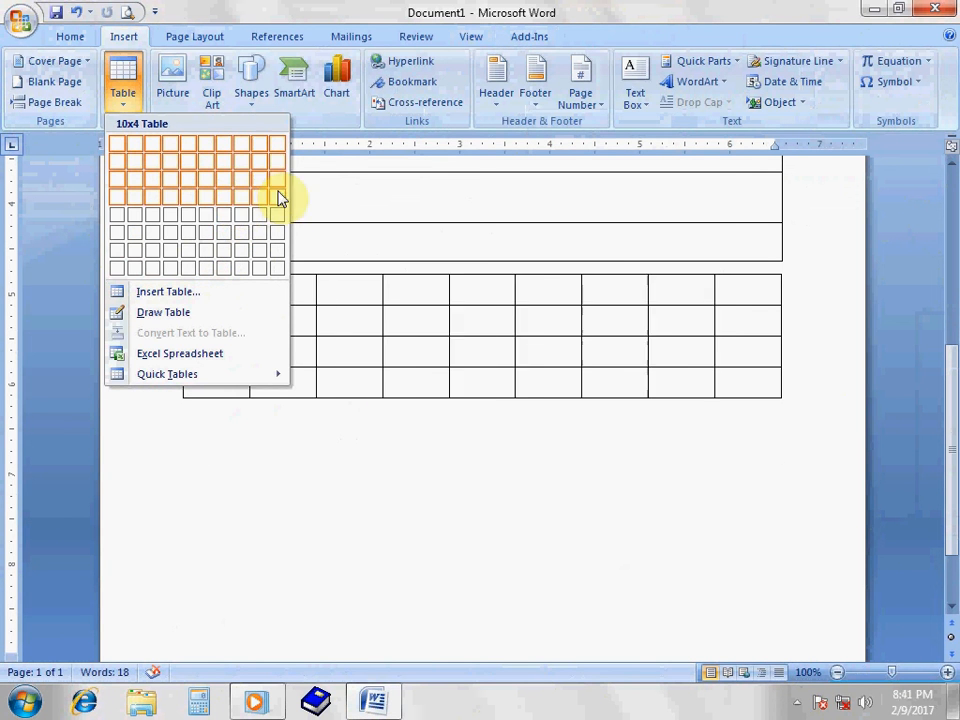
{"action": "left_click", "coordinate": [205, 250]}
{"action": "left_click", "coordinate": [423, 318]}
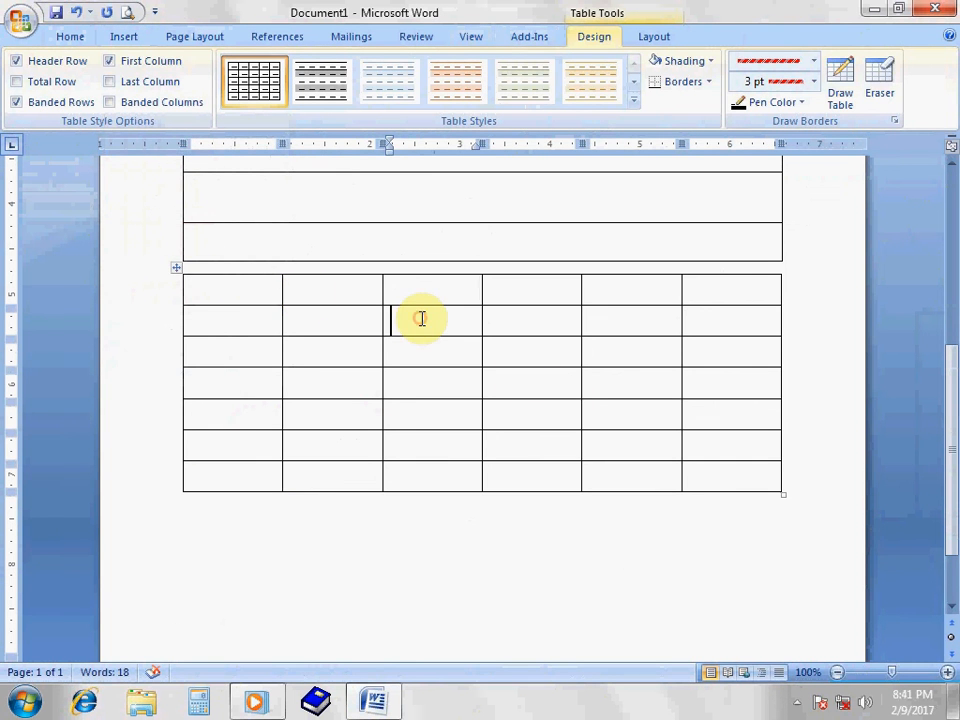
- Select the new table and preview built-in table styles from the full gallery without applying one
{"action": "left_click", "coordinate": [172, 268]}
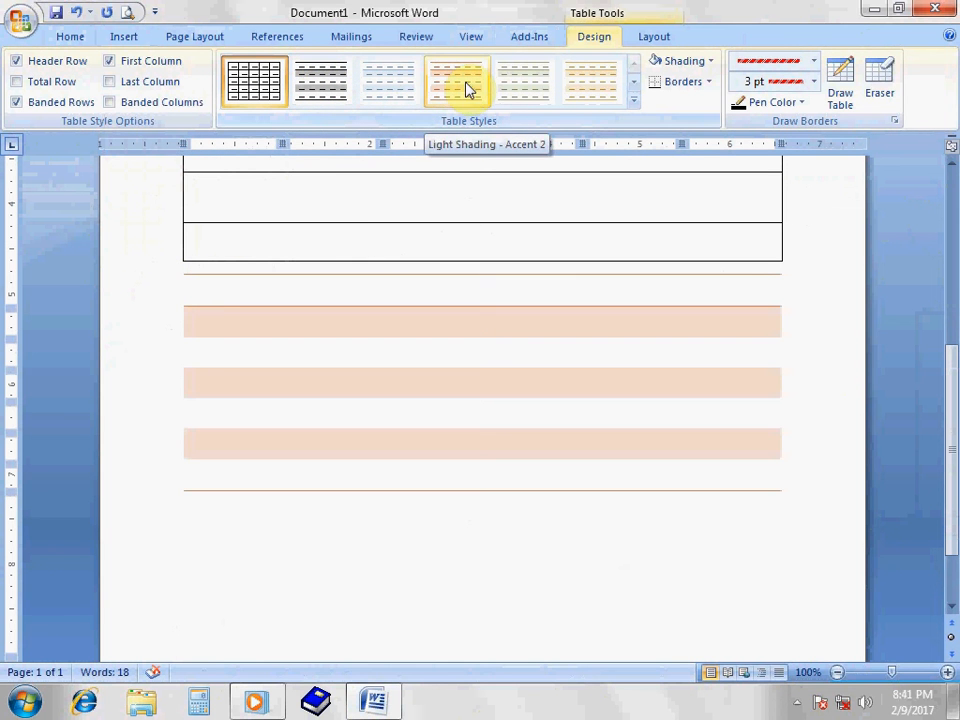
{"action": "left_click", "coordinate": [633, 100]}
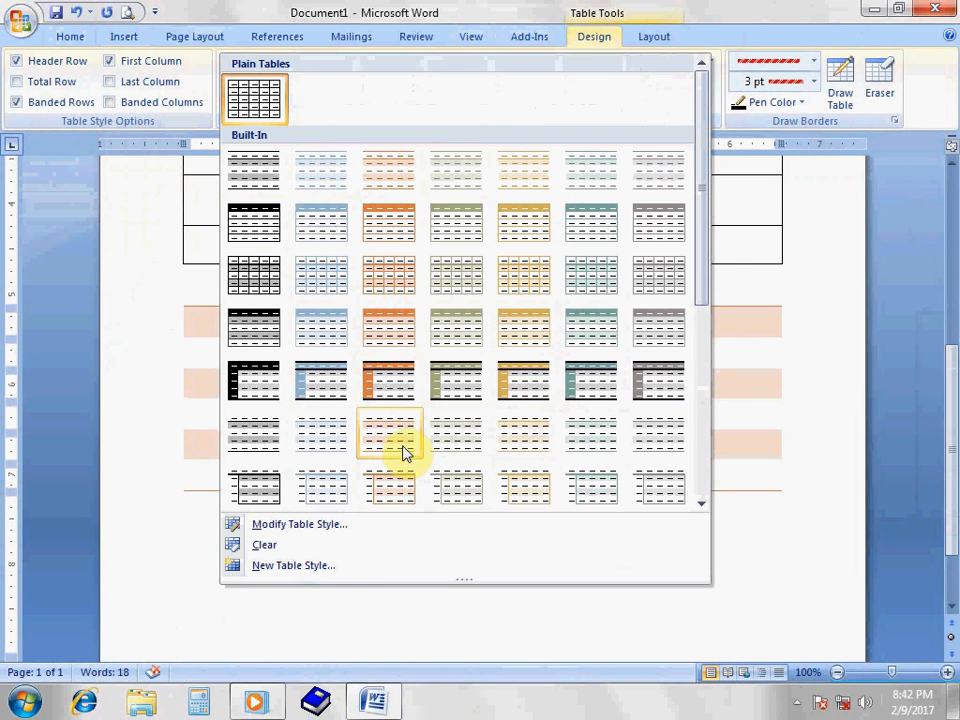
{"action": "scroll", "coordinate": [418, 352], "scroll_direction": "down", "scroll_amount": 3}
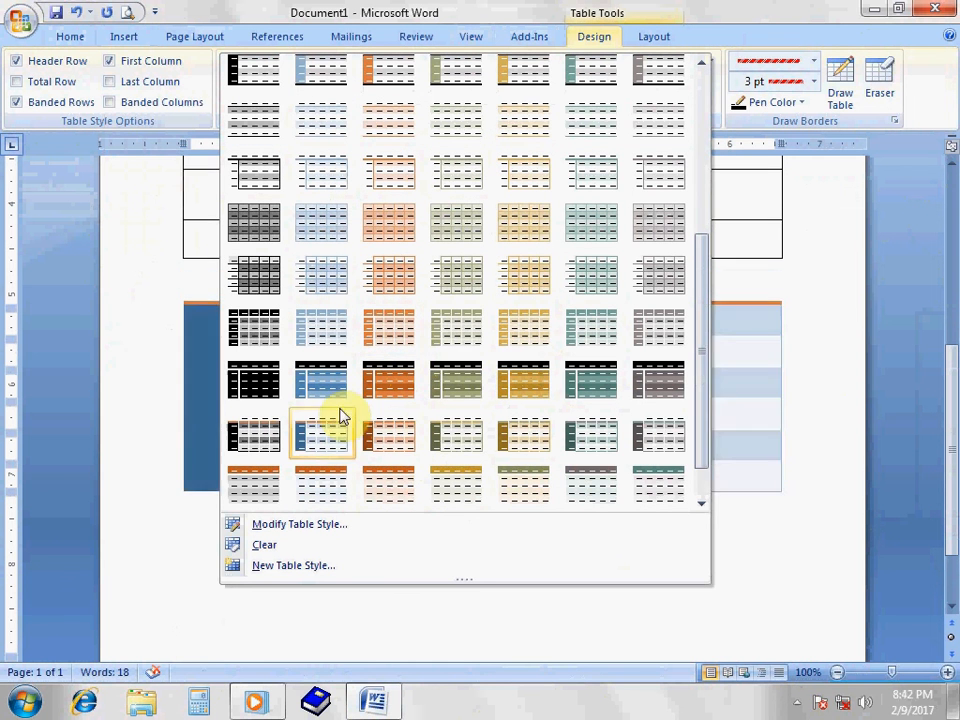
{"action": "left_click", "coordinate": [778, 494]}
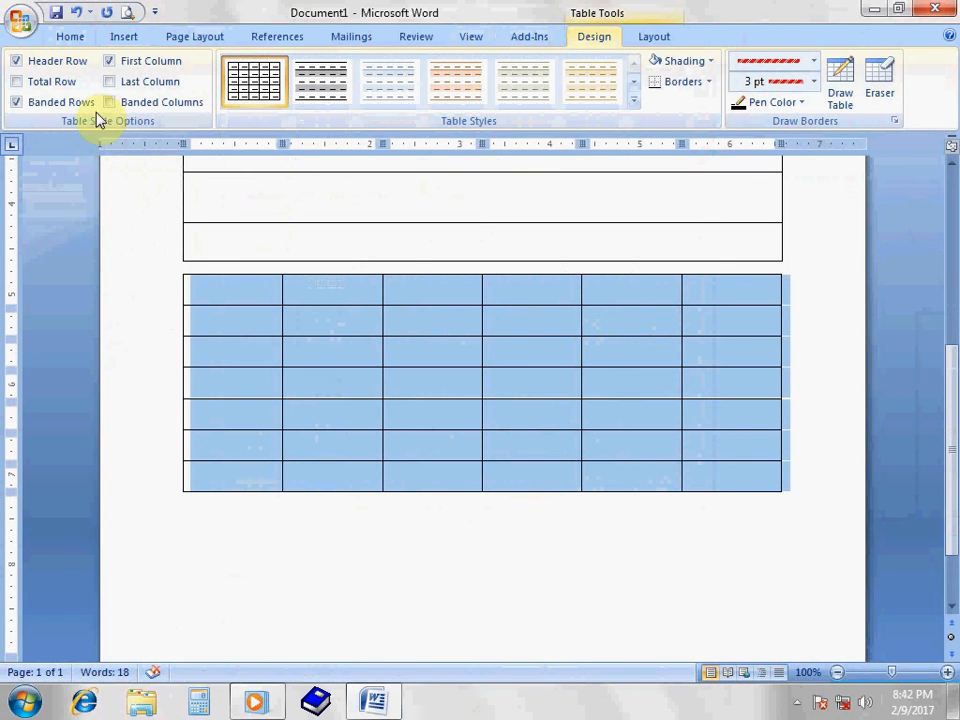
{"action": "left_click", "coordinate": [112, 40]}
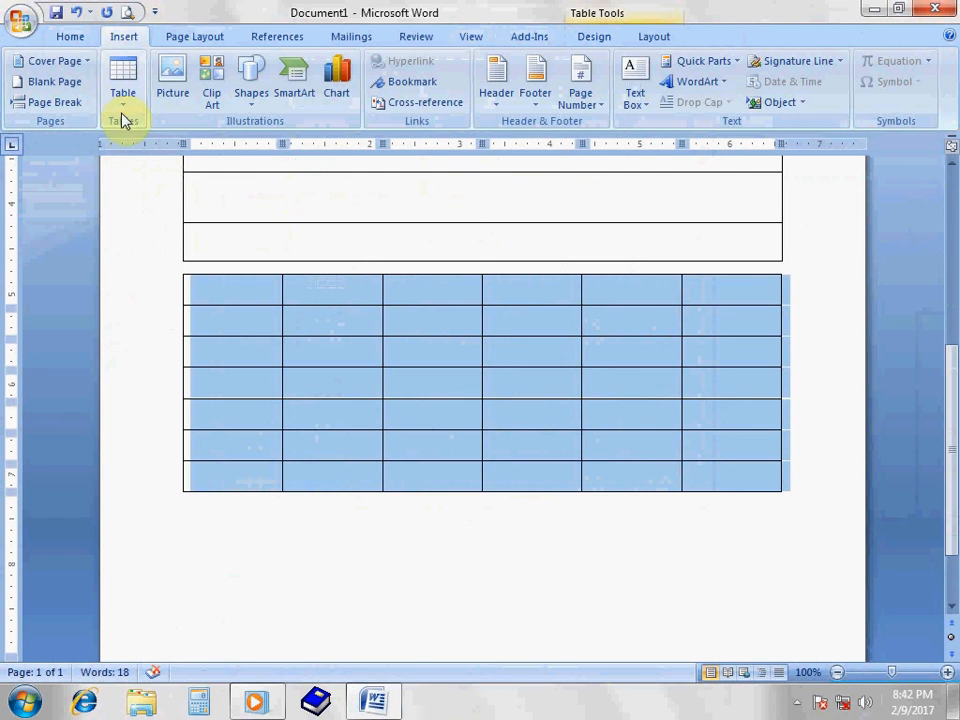
{"action": "left_click", "coordinate": [405, 292]}
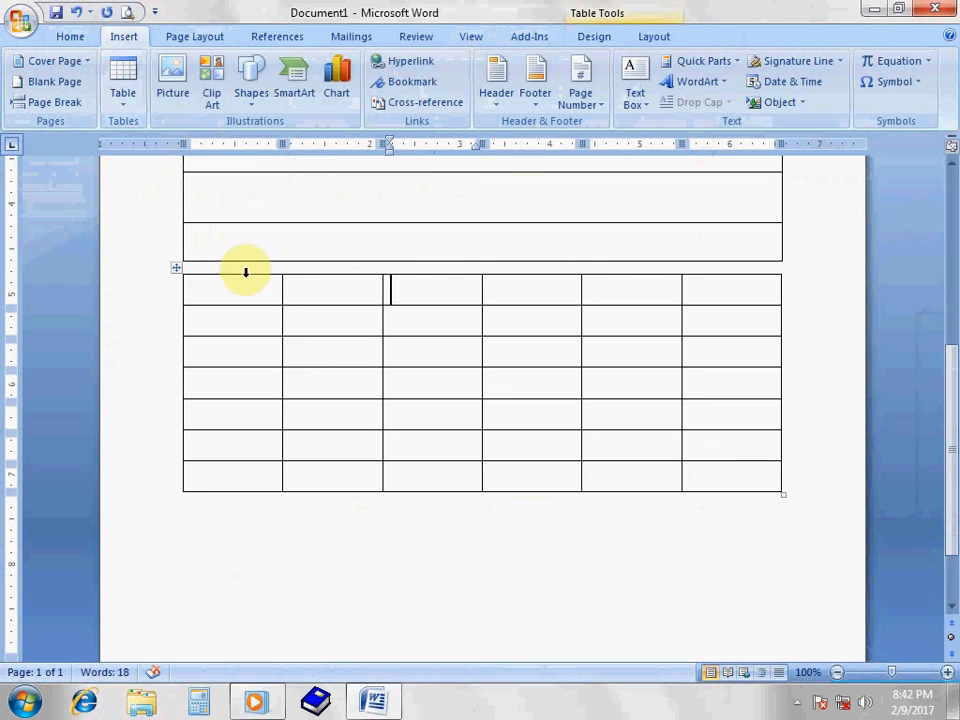
{"action": "left_click", "coordinate": [360, 300]}
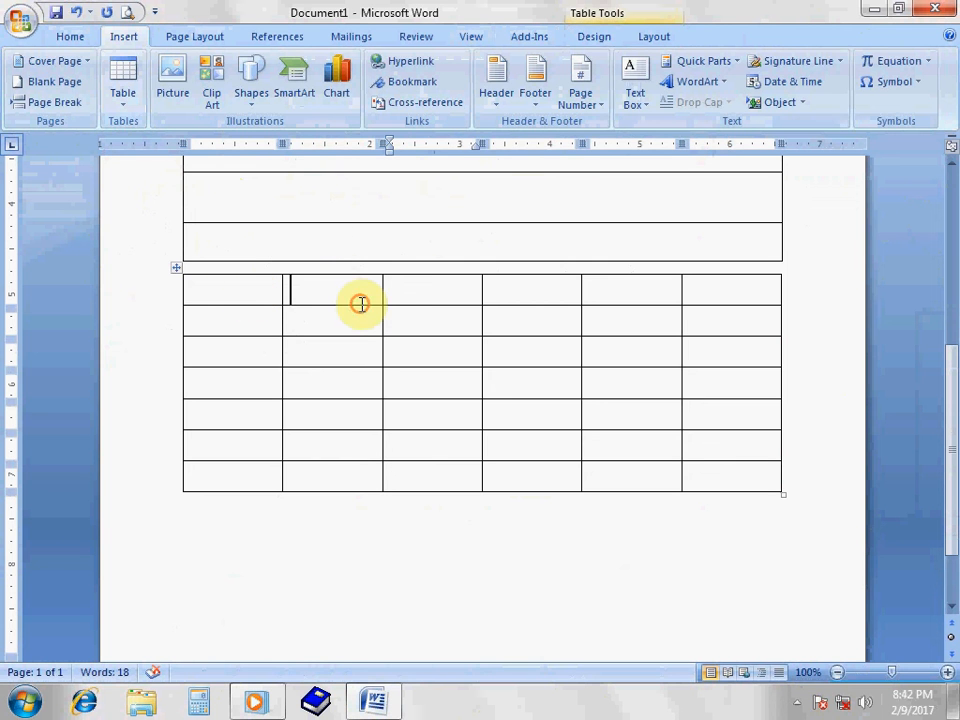
{"action": "left_click", "coordinate": [229, 295]}
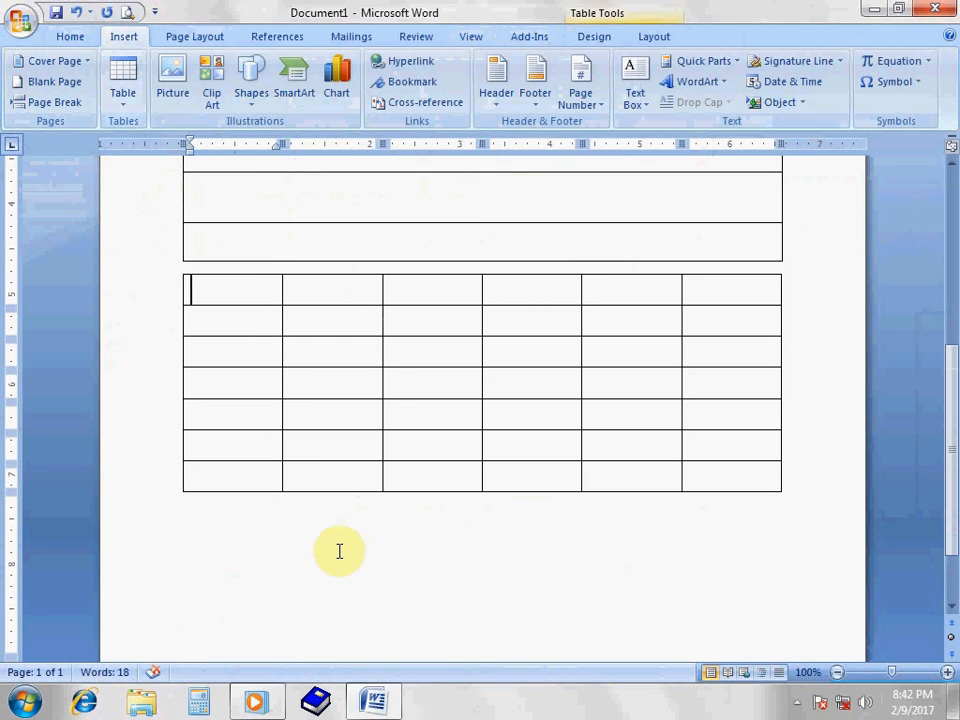
- Insert Chrysanthemum.jpg from the Sample Pictures folder below the 6-column table, and view the whole picture
{"action": "left_click", "coordinate": [298, 540]}
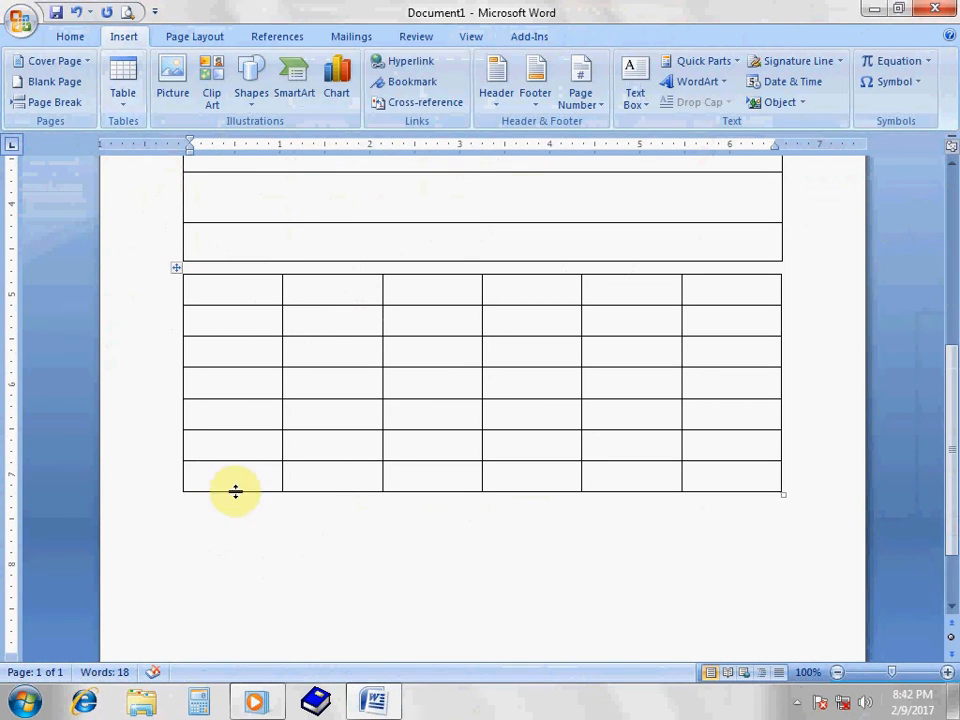
{"action": "left_click", "coordinate": [172, 92]}
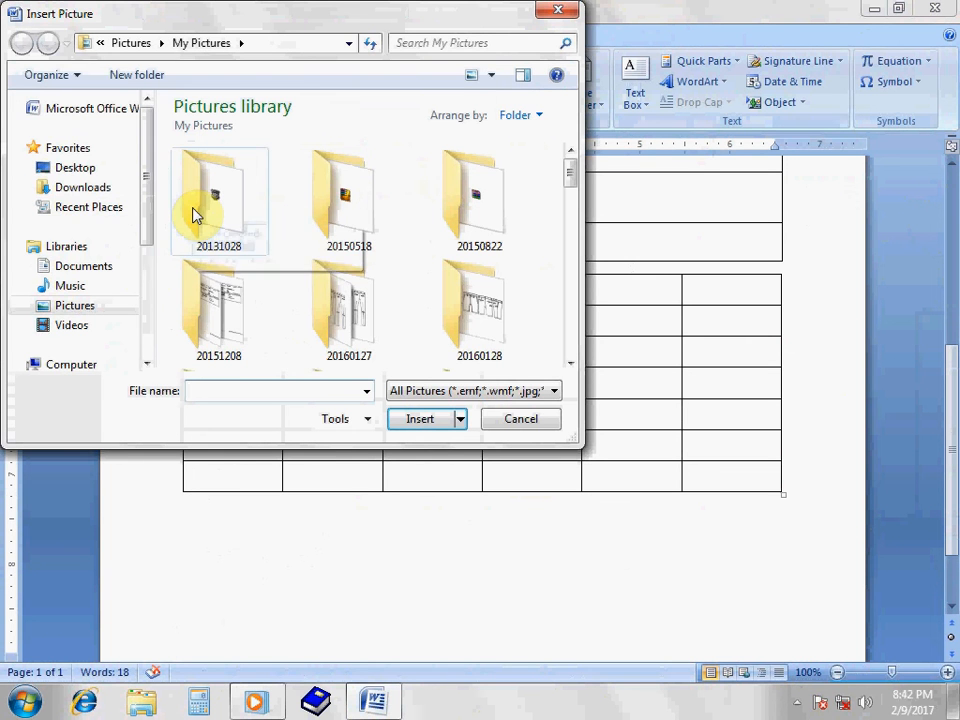
{"action": "mouse_move", "coordinate": [68, 164]}
{"action": "left_mouse_down"}
{"action": "mouse_move", "coordinate": [68, 191]}
{"action": "mouse_move", "coordinate": [67, 163]}
{"action": "left_mouse_up"}
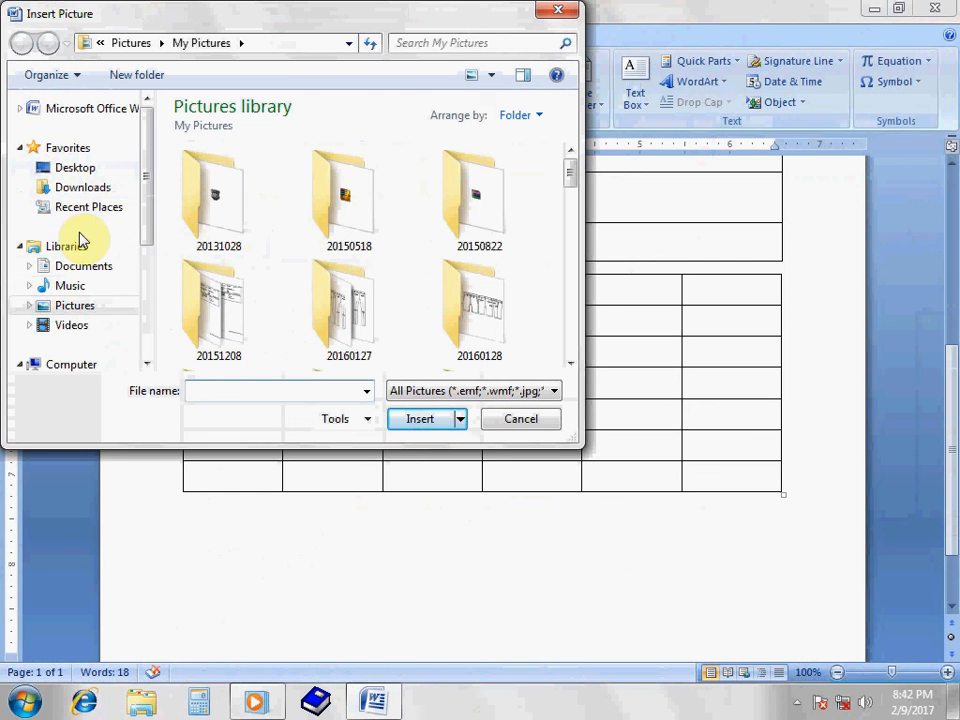
{"action": "left_click", "coordinate": [95, 312]}
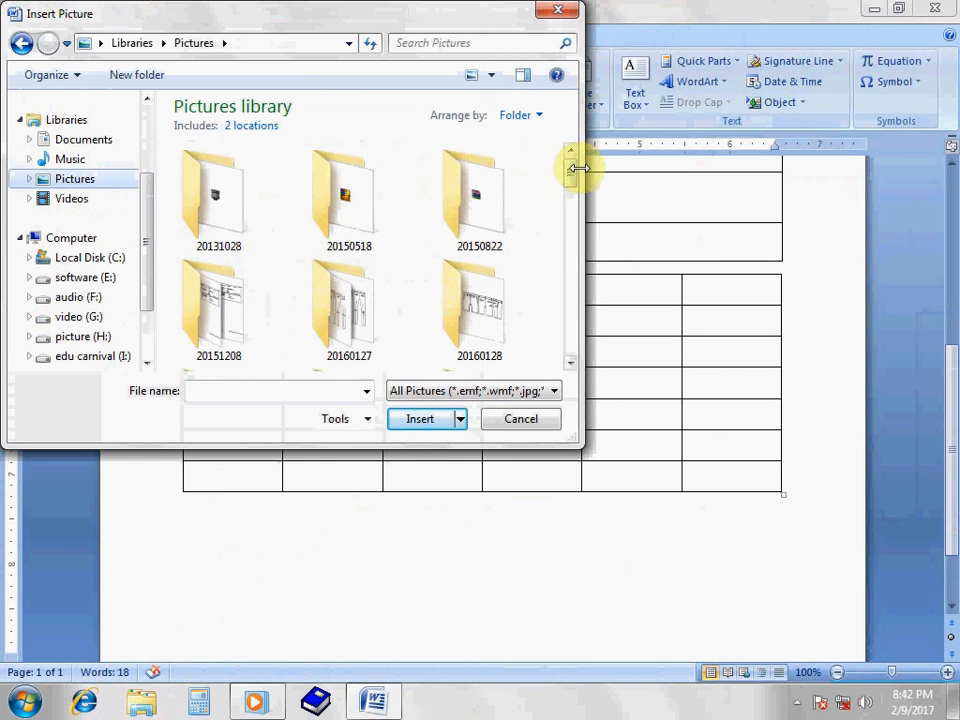
{"action": "left_click_drag", "start_coordinate": [572, 170], "coordinate": [572, 370]}
{"action": "double_click", "coordinate": [352, 330]}
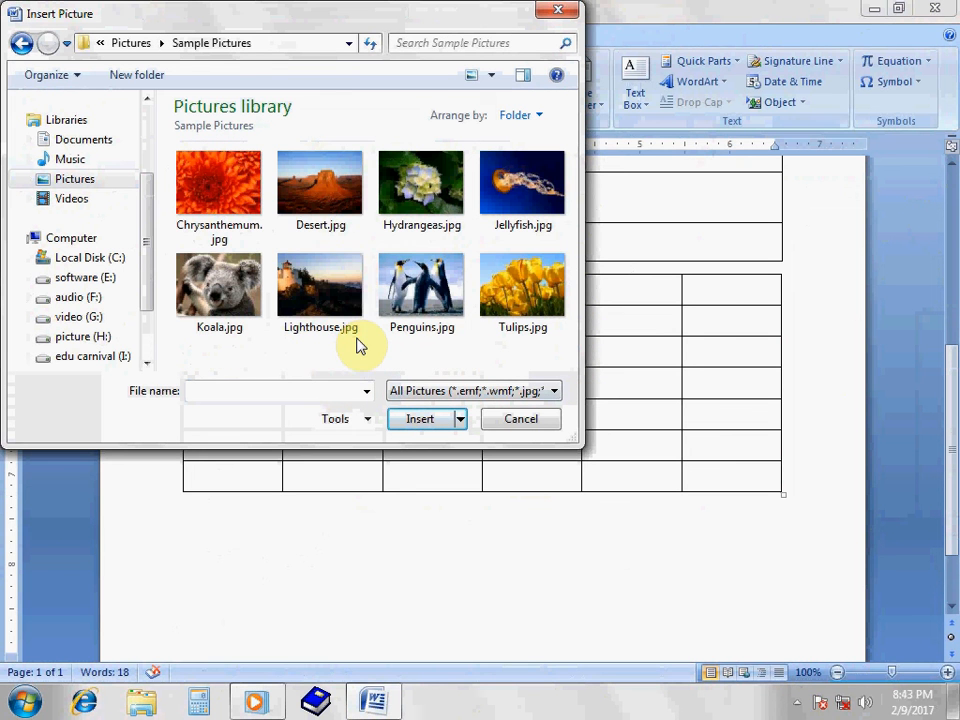
{"action": "left_click", "coordinate": [232, 190]}
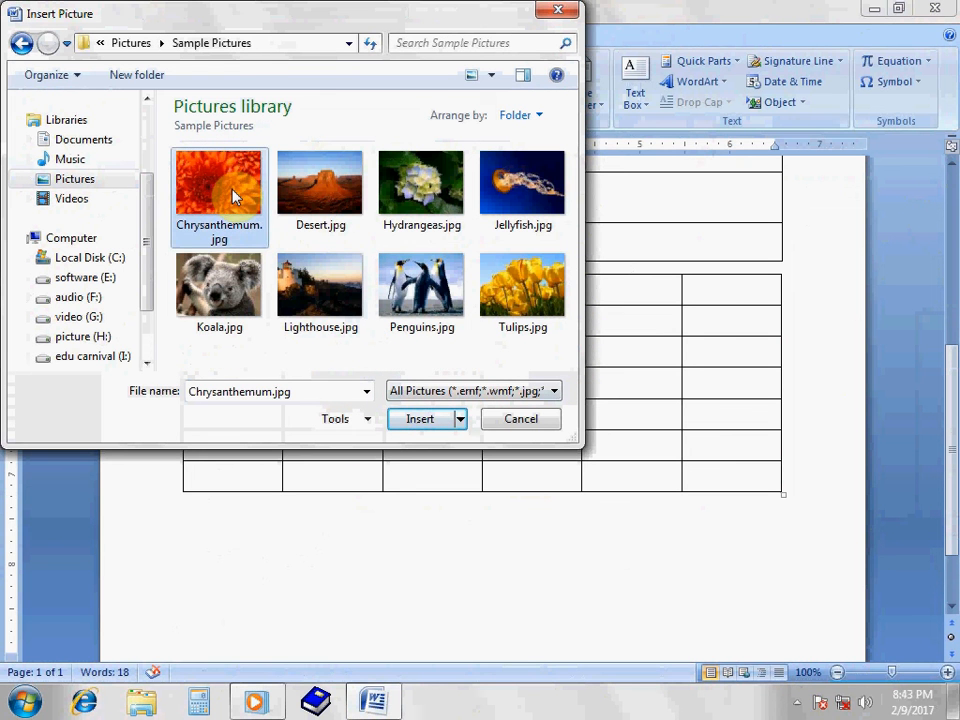
{"action": "left_click", "coordinate": [443, 420]}
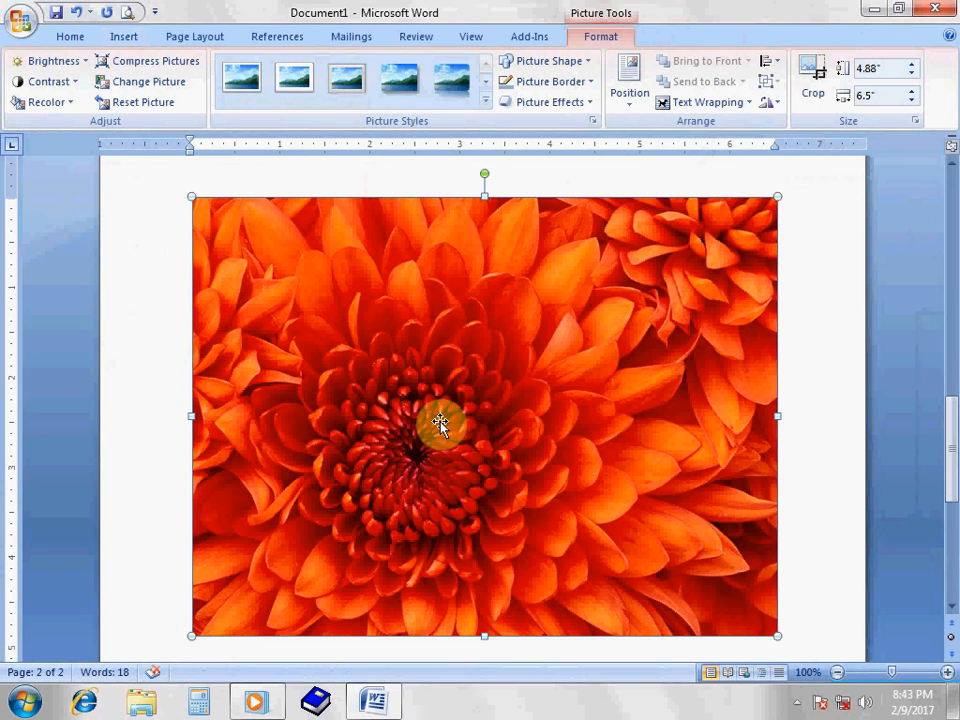
{"action": "scroll", "coordinate": [583, 471], "scroll_direction": "down", "scroll_amount": 2}
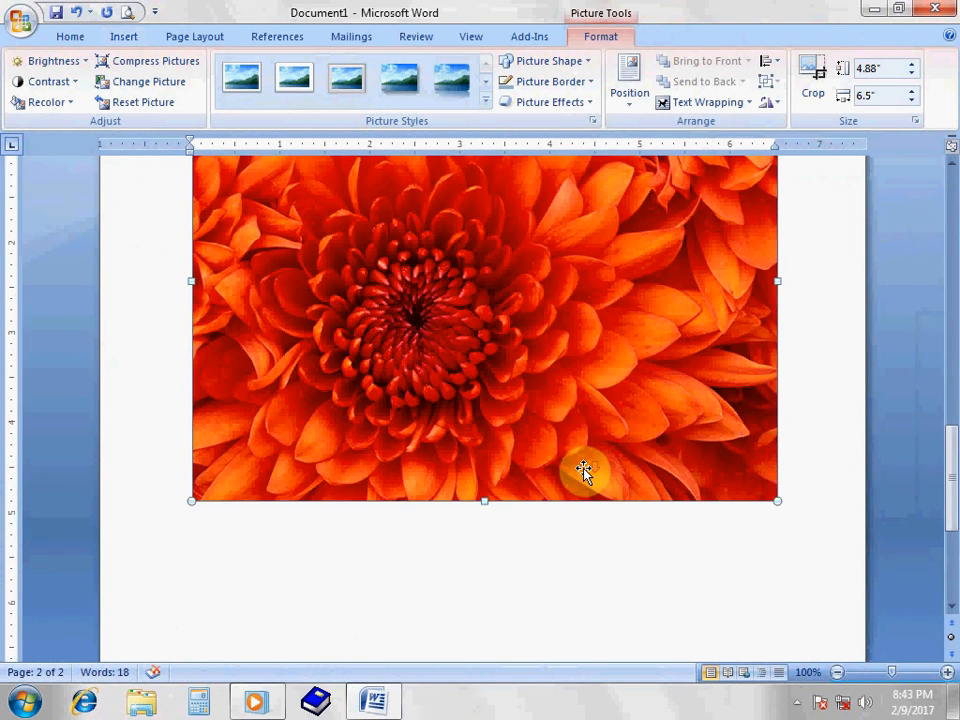
{"action": "scroll", "coordinate": [583, 471], "scroll_direction": "up", "scroll_amount": 2}
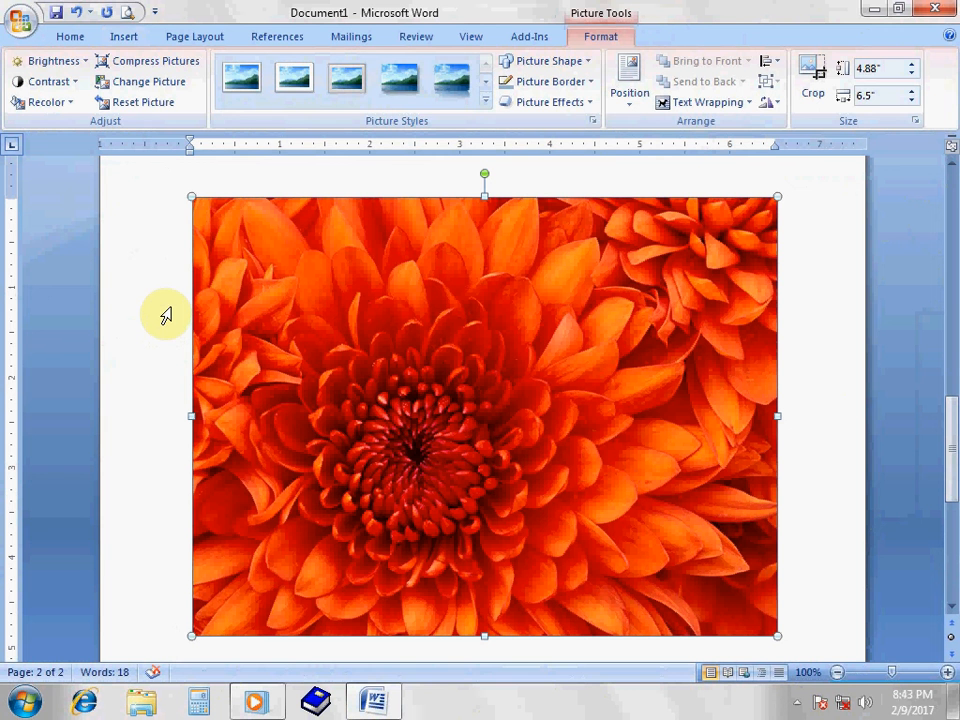
- Insert Penguins.jpg from Sample Pictures in place of the selected chrysanthemum picture, and check its placement in the document
{"action": "left_click", "coordinate": [119, 38]}
{"action": "left_click", "coordinate": [180, 74]}
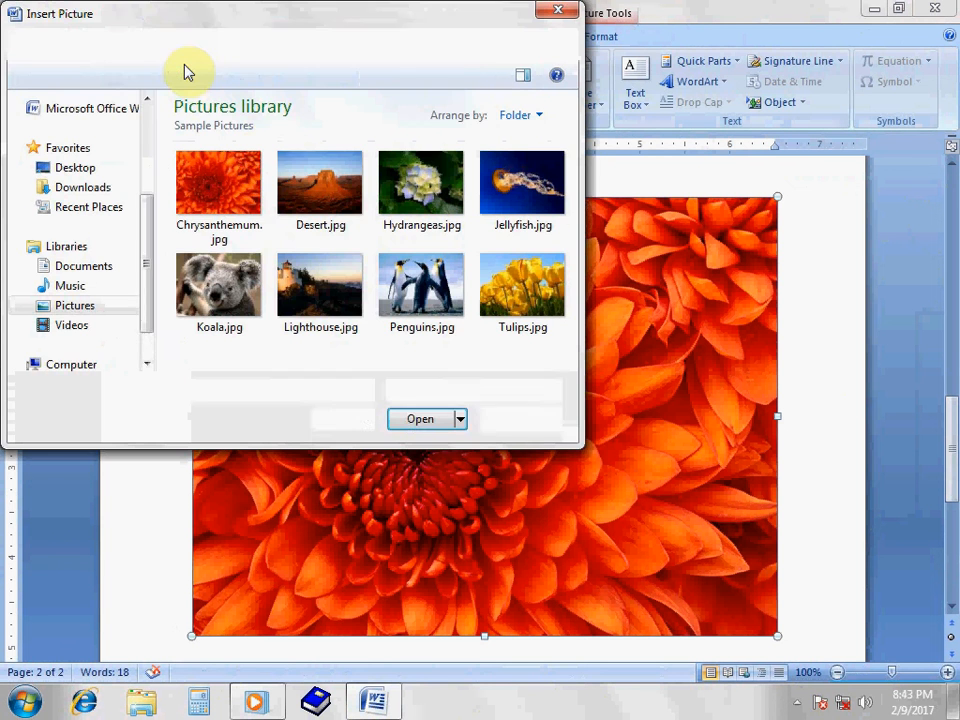
{"action": "left_click", "coordinate": [421, 290]}
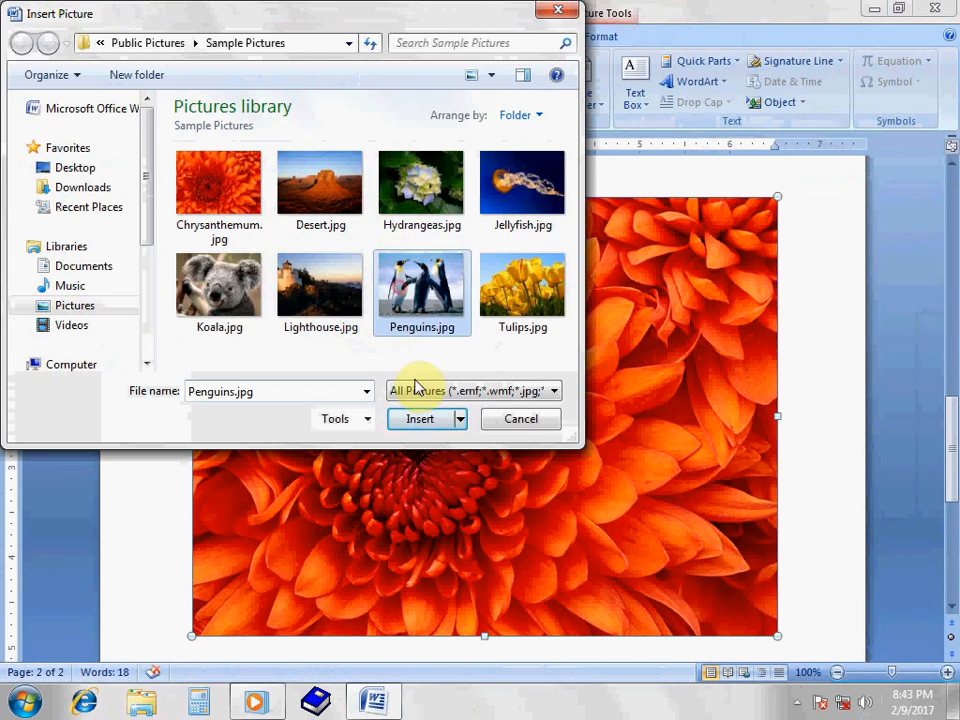
{"action": "left_click", "coordinate": [420, 418]}
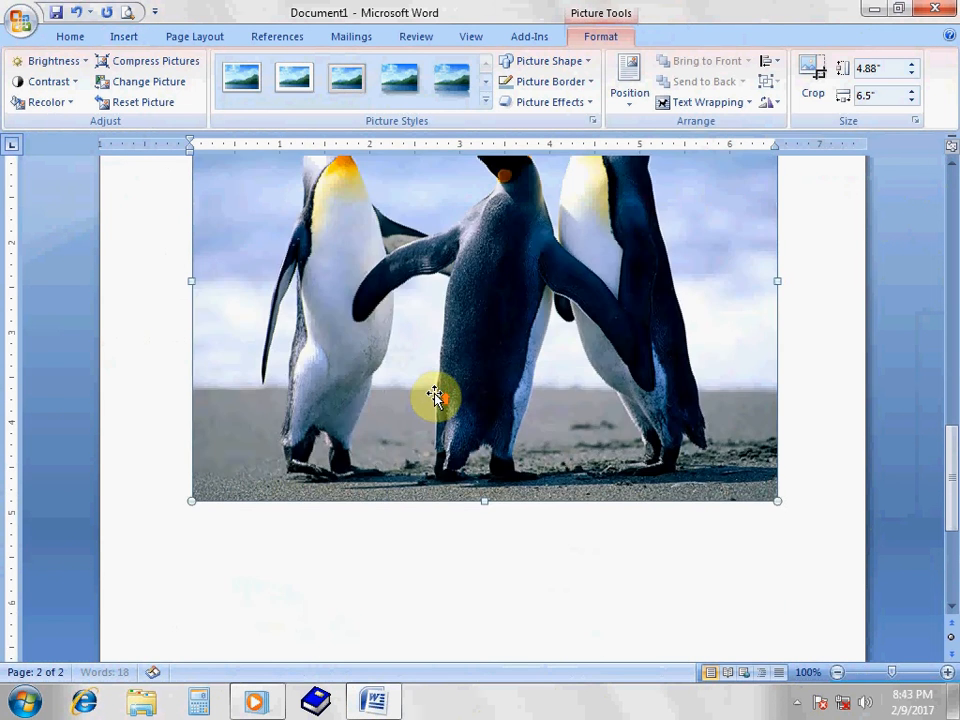
{"action": "scroll", "coordinate": [436, 393], "scroll_direction": "up", "scroll_amount": 20}
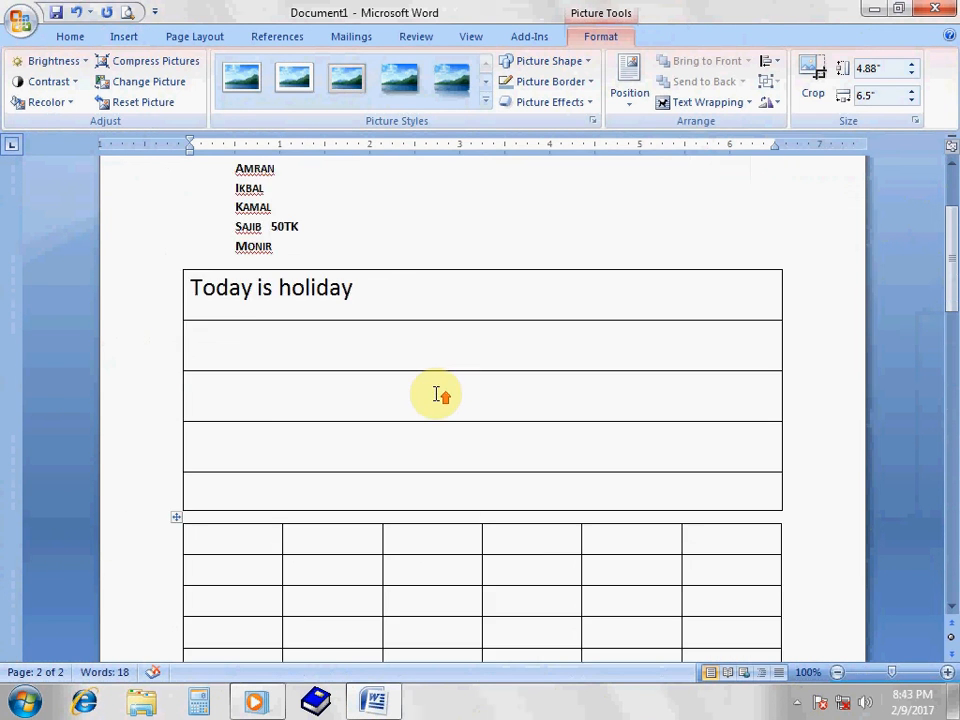
{"action": "scroll", "coordinate": [436, 391], "scroll_direction": "down", "scroll_amount": 20}
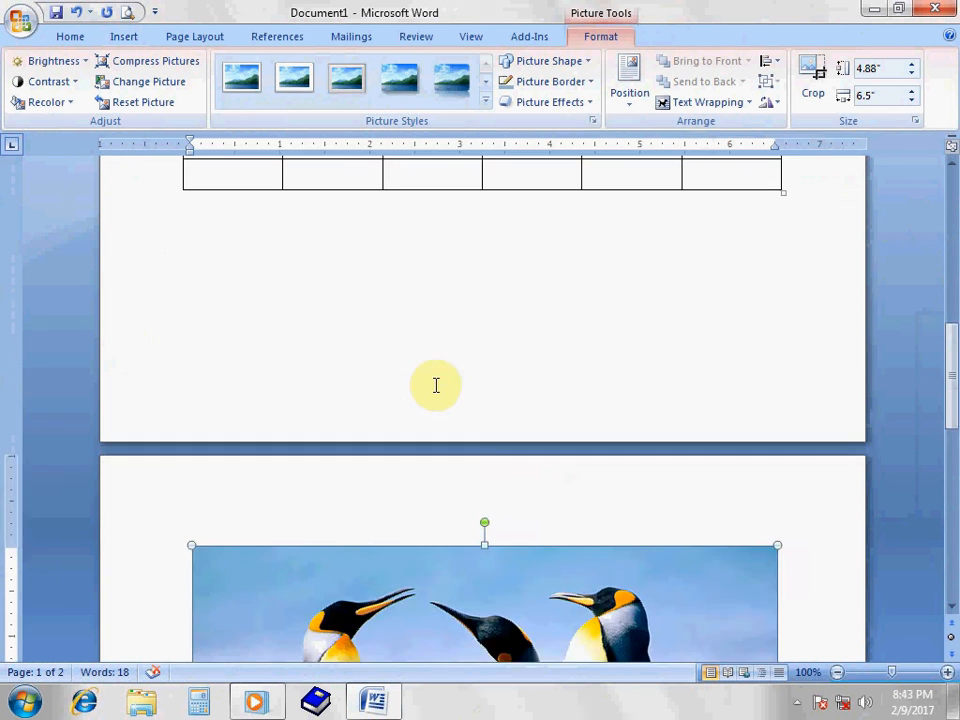
{"action": "scroll", "coordinate": [436, 390], "scroll_direction": "down", "scroll_amount": 3}
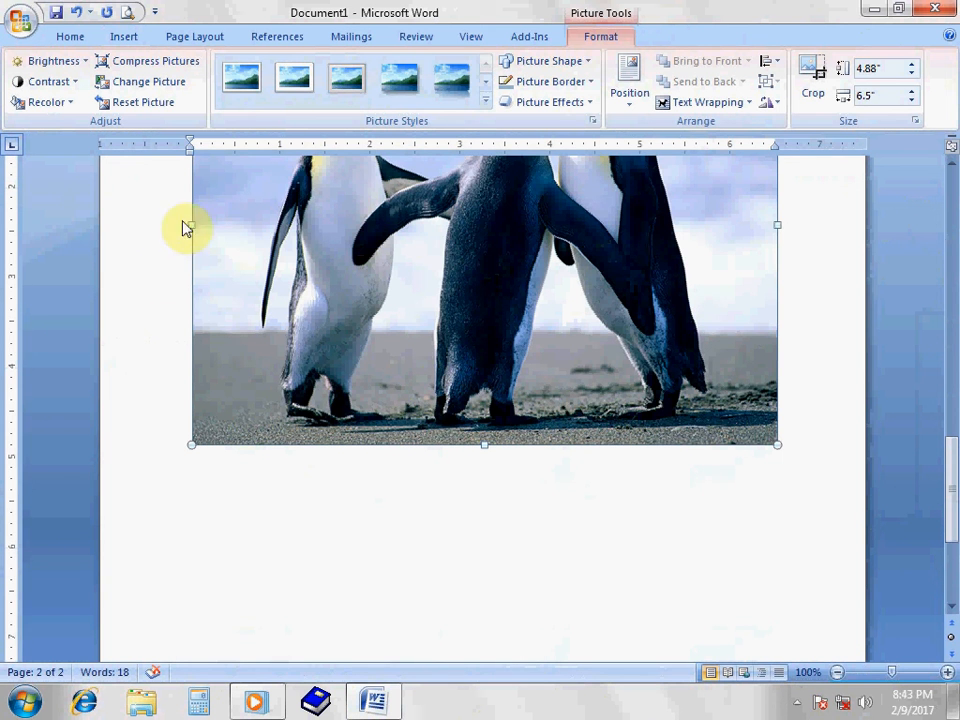
- Shrink the penguins picture proportionally to about 4.7" wide, and narrow it by its side edge to about 3.2" wide
{"action": "left_click", "coordinate": [133, 37]}
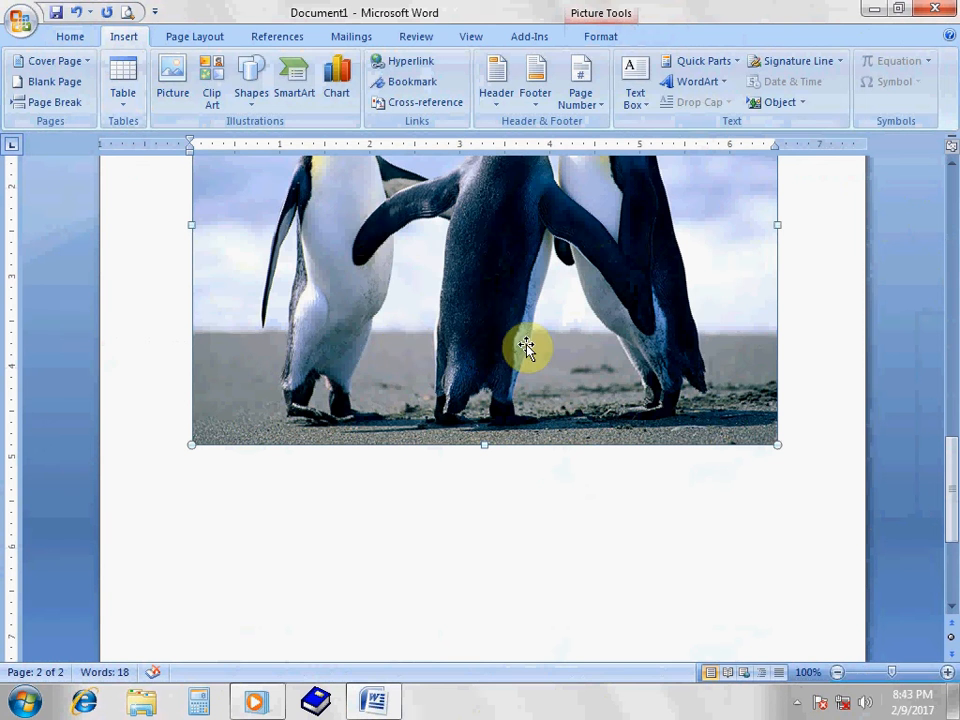
{"action": "left_click_drag", "start_coordinate": [777, 444], "coordinate": [616, 413]}
{"action": "scroll", "coordinate": [545, 345], "scroll_direction": "up", "scroll_amount": 3}
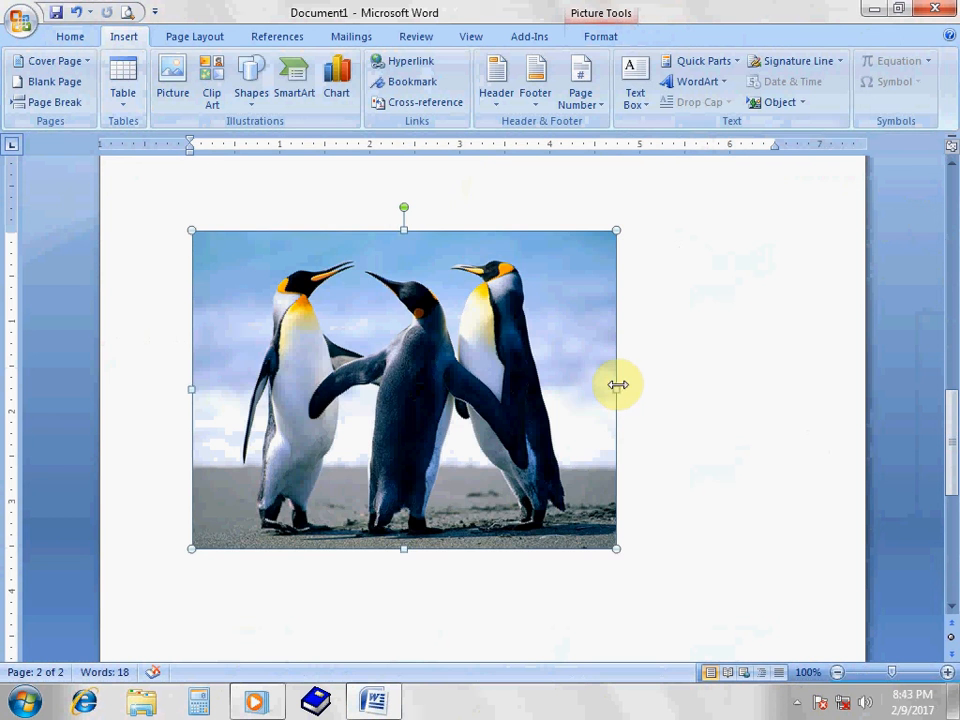
{"action": "left_click_drag", "start_coordinate": [618, 384], "coordinate": [482, 379]}
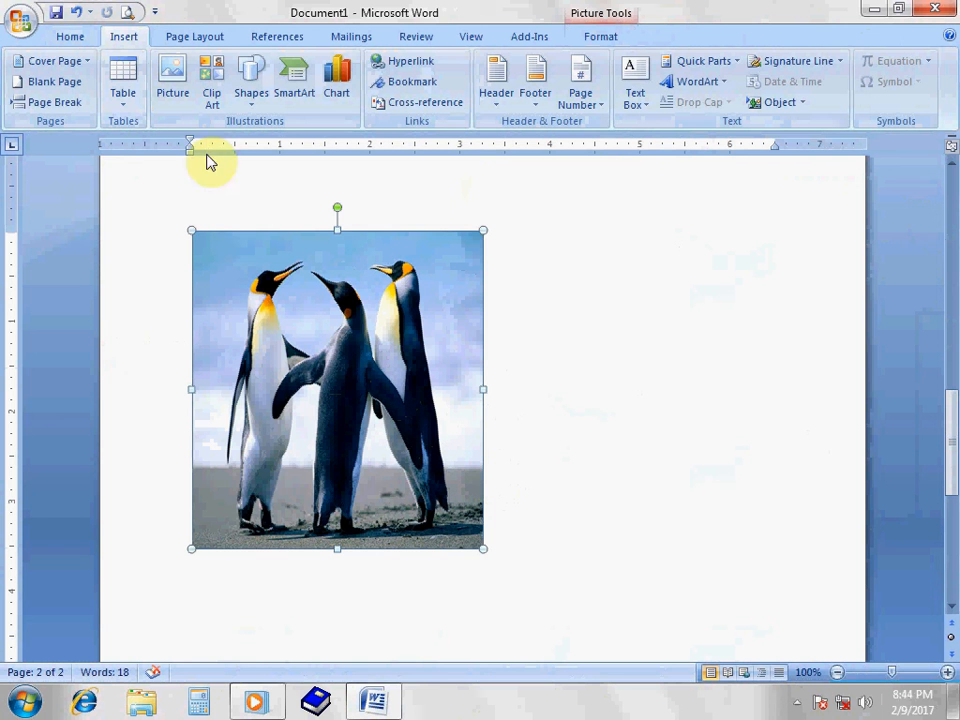
- List all available clip art without a search term, and insert the eye-exam and autumn church clips after the penguins picture
{"action": "left_click", "coordinate": [209, 101]}
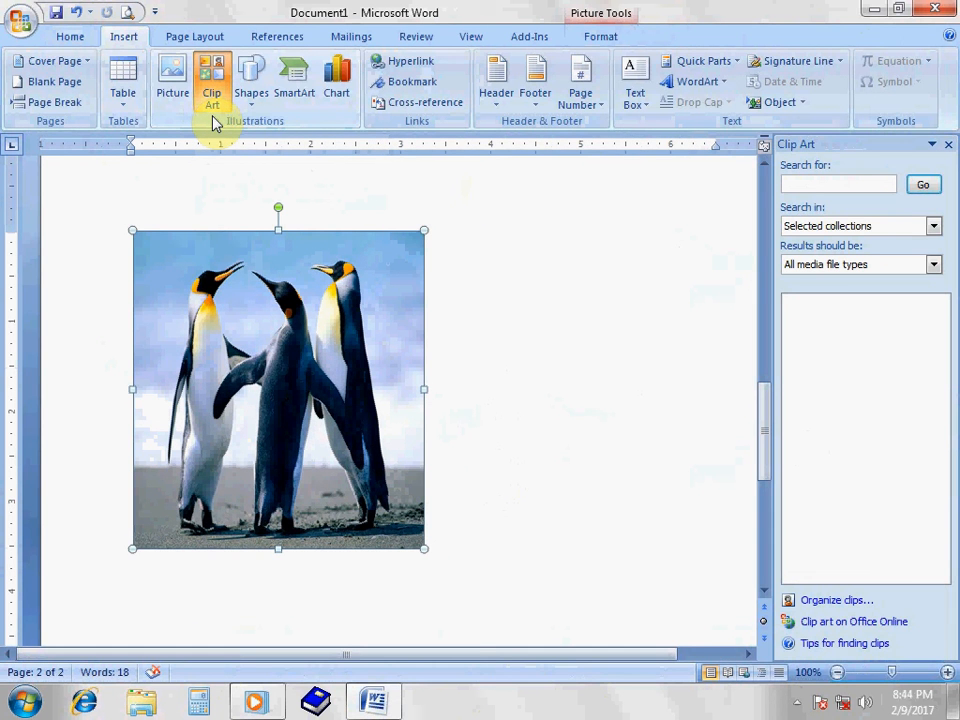
{"action": "left_click", "coordinate": [921, 186]}
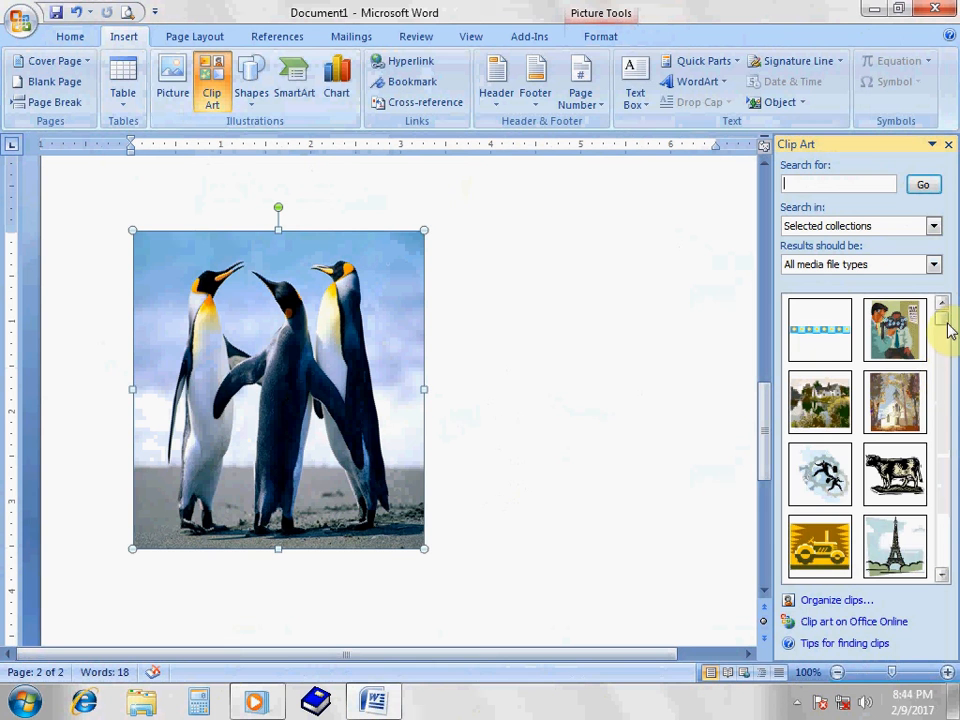
{"action": "left_click_drag", "start_coordinate": [947, 320], "coordinate": [928, 311]}
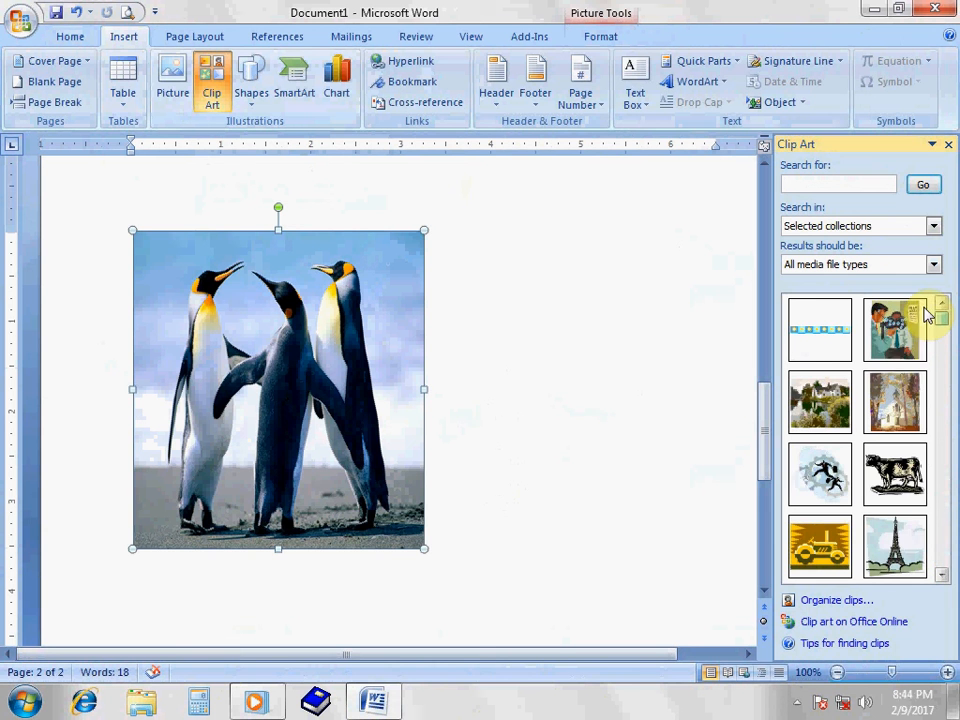
{"action": "left_click", "coordinate": [893, 340]}
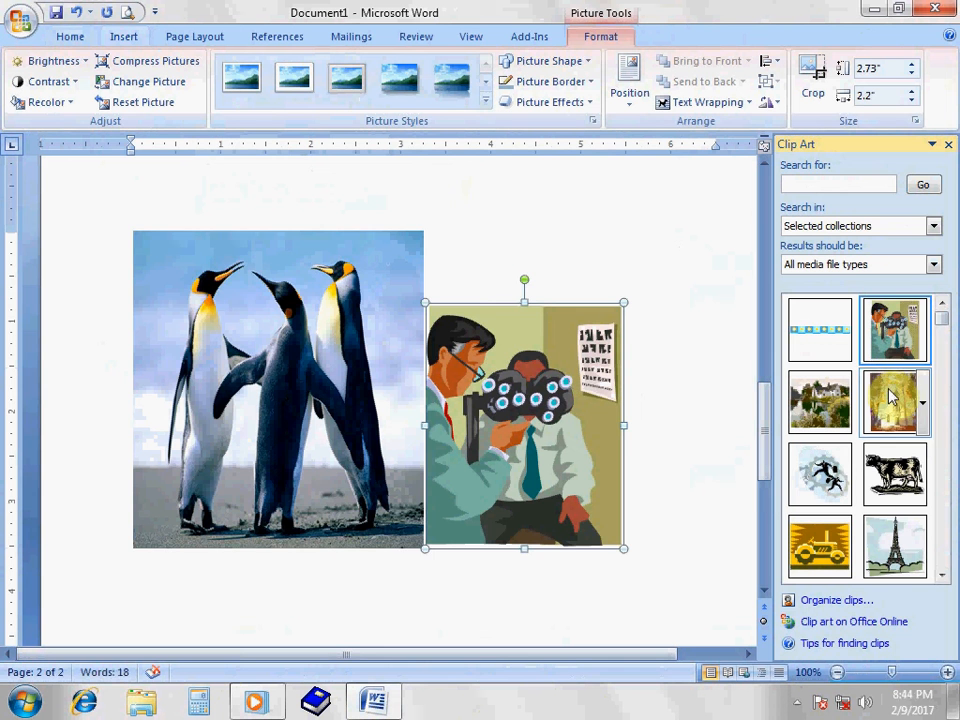
{"action": "left_click", "coordinate": [894, 400]}
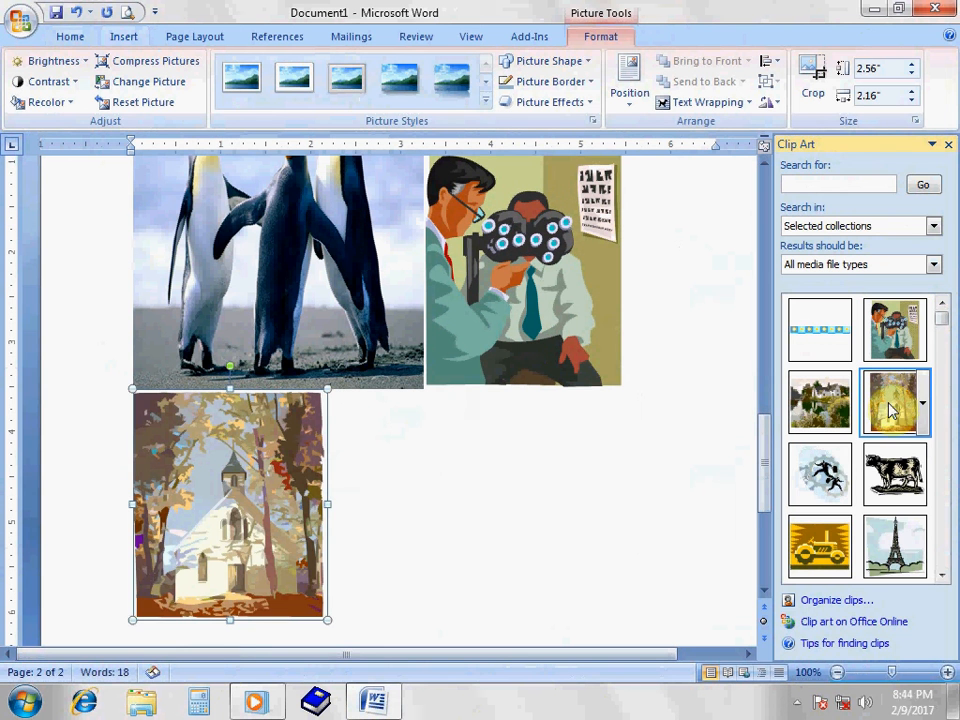
- Insert the black-and-white cow, yellow tractor and Eiffel Tower clips after the church clip
{"action": "left_click", "coordinate": [862, 493]}
{"action": "right_click", "coordinate": [828, 543]}
{"action": "left_click", "coordinate": [828, 543]}
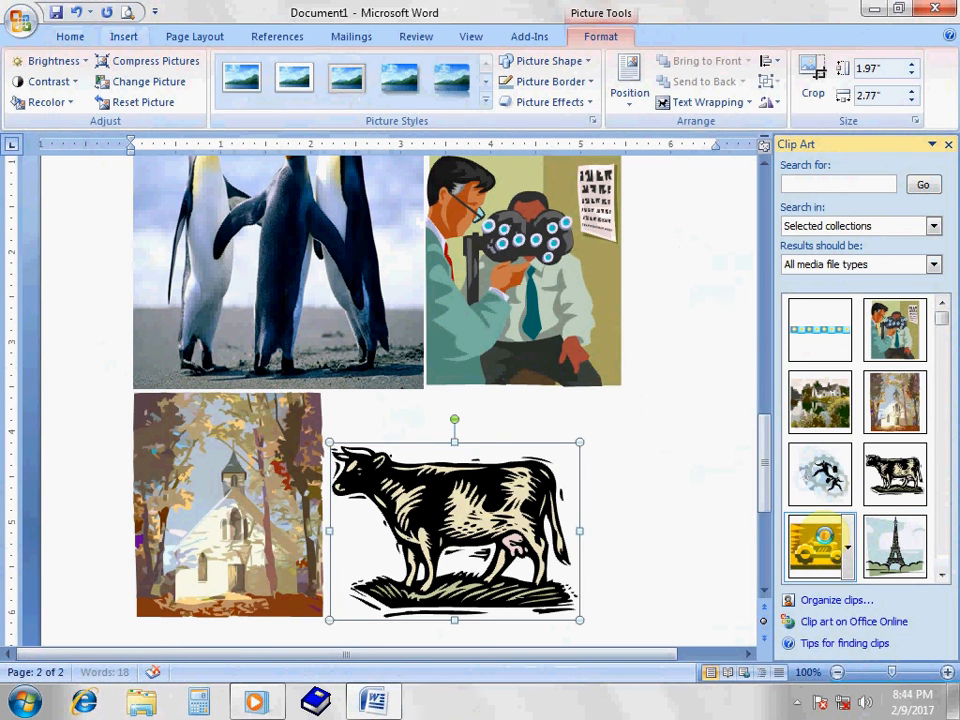
{"action": "left_click", "coordinate": [872, 532]}
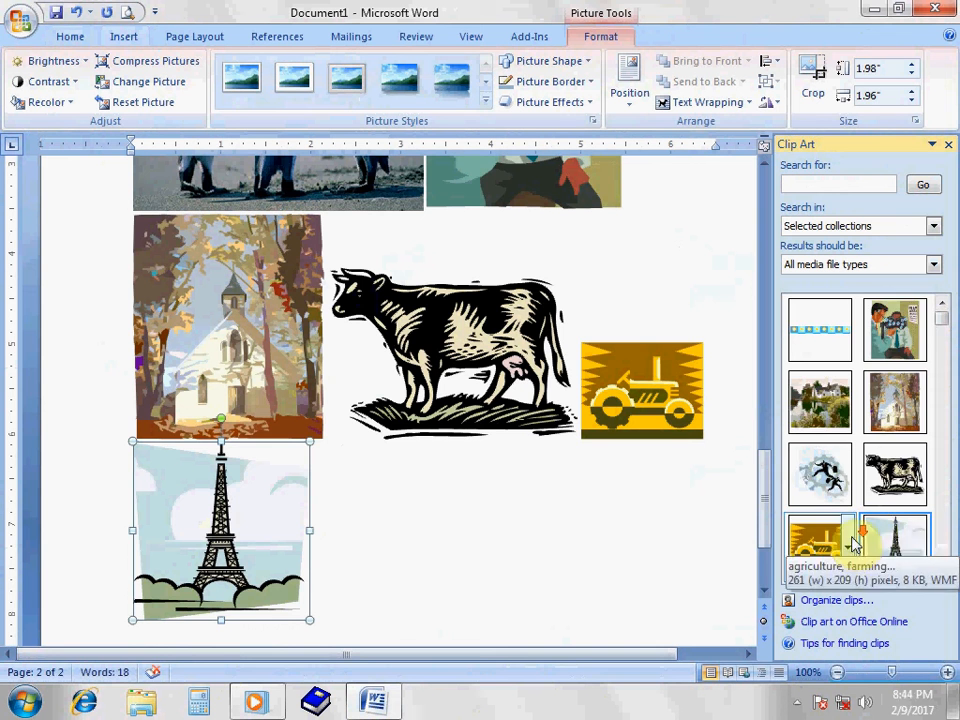
- Insert the Rx mortar, blue circuit and blue buildings clips after the Eiffel Tower, and close the clip art search
{"action": "scroll", "coordinate": [840, 530], "scroll_direction": "down", "scroll_amount": 3}
{"action": "left_click", "coordinate": [822, 478]}
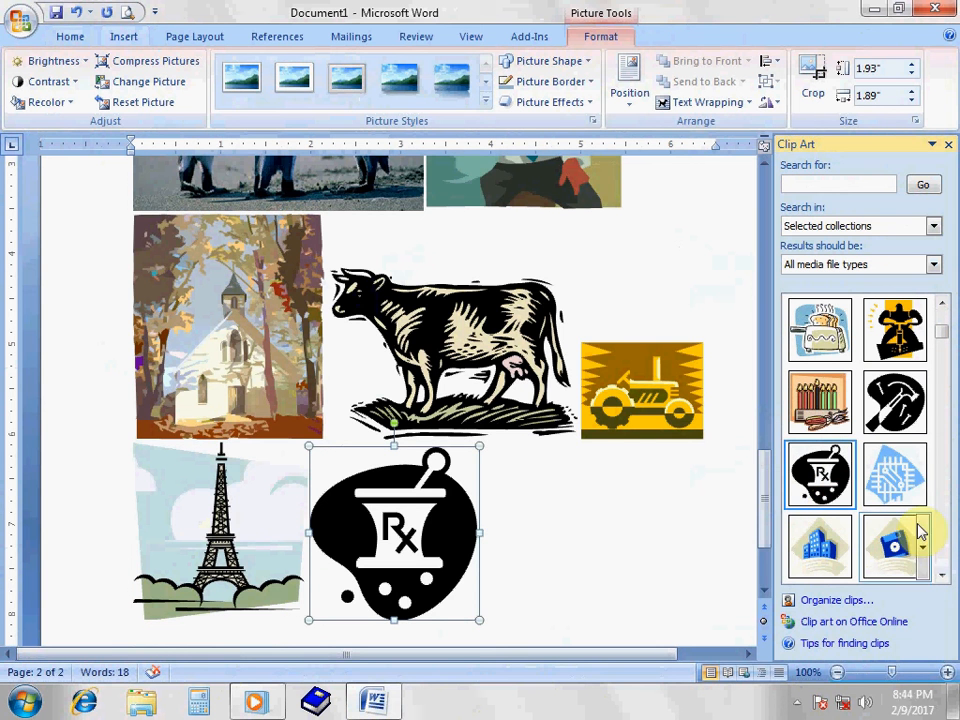
{"action": "left_click", "coordinate": [911, 477]}
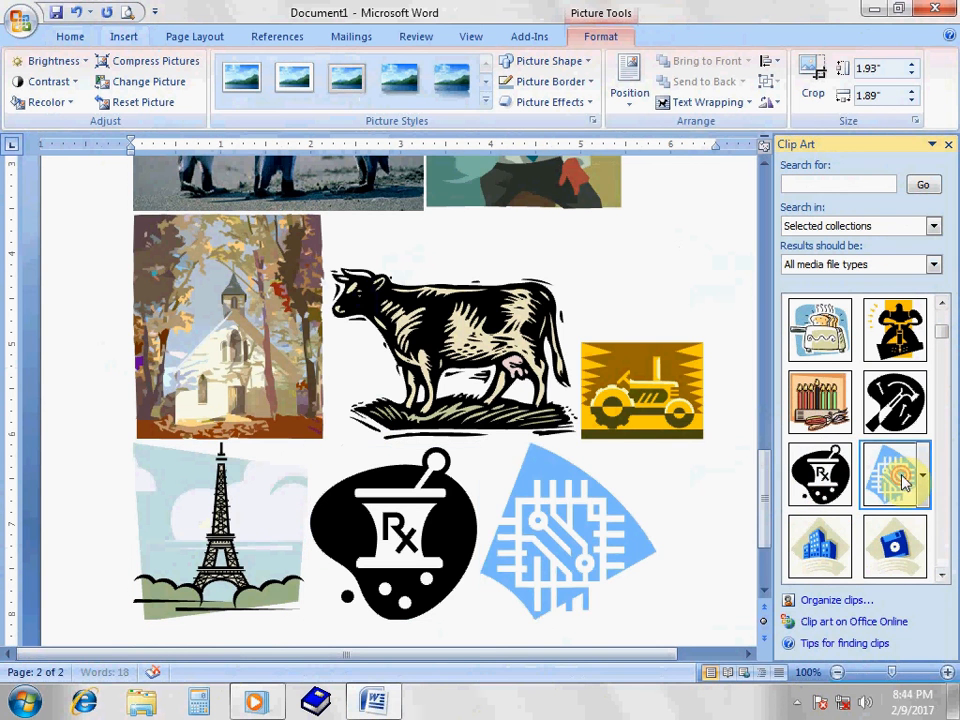
{"action": "left_click", "coordinate": [820, 545]}
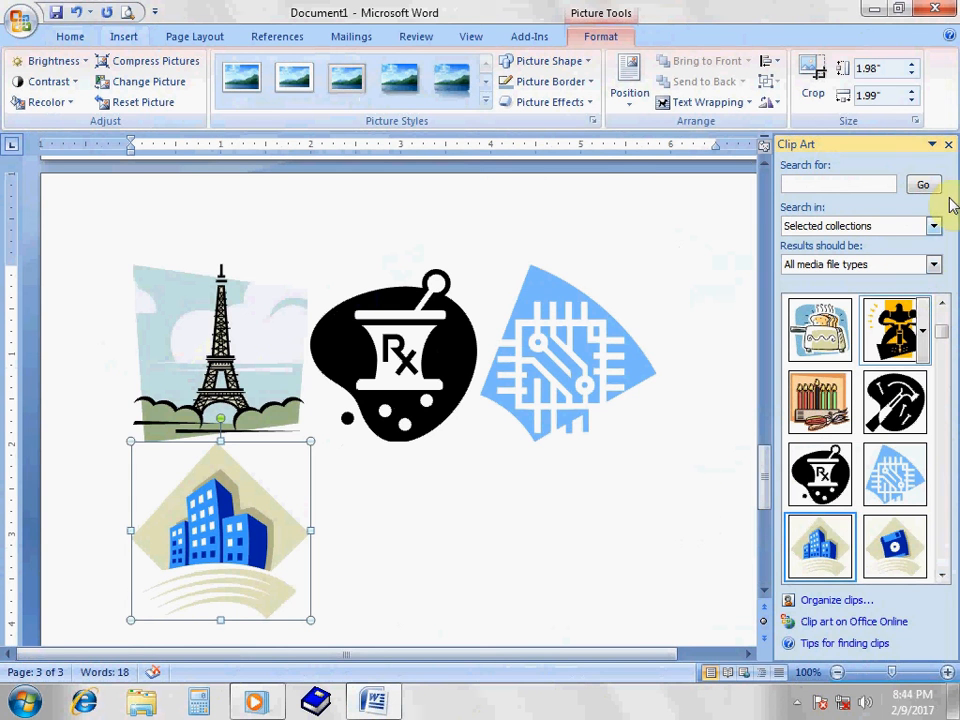
{"action": "left_click", "coordinate": [949, 147]}
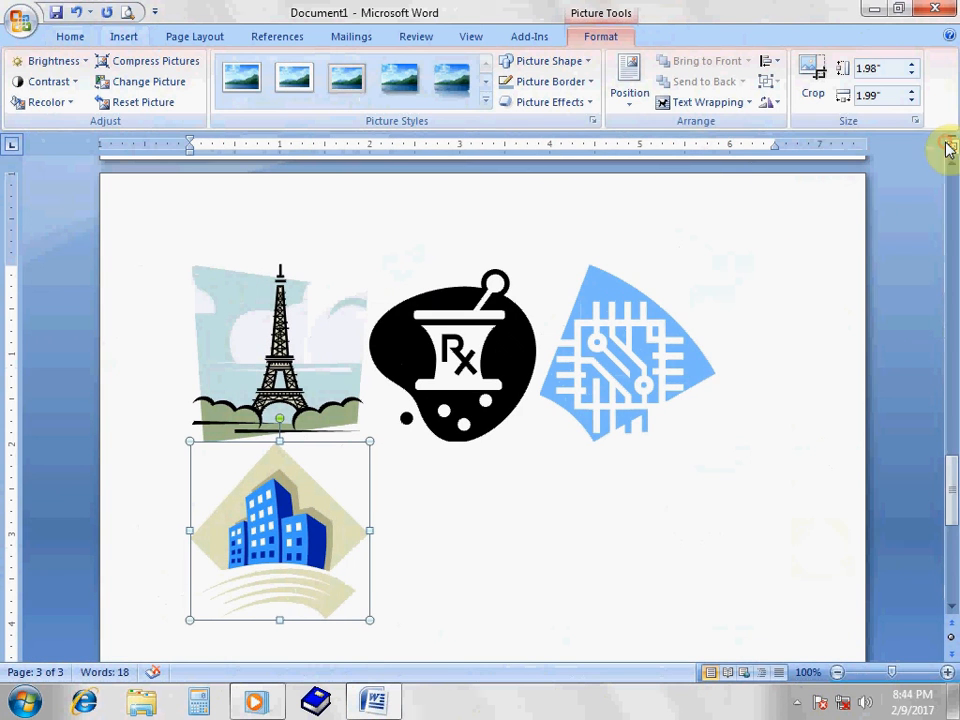
- Review the document from the inserted clip art back through the tables to the title on the first page
{"action": "left_click", "coordinate": [128, 38]}
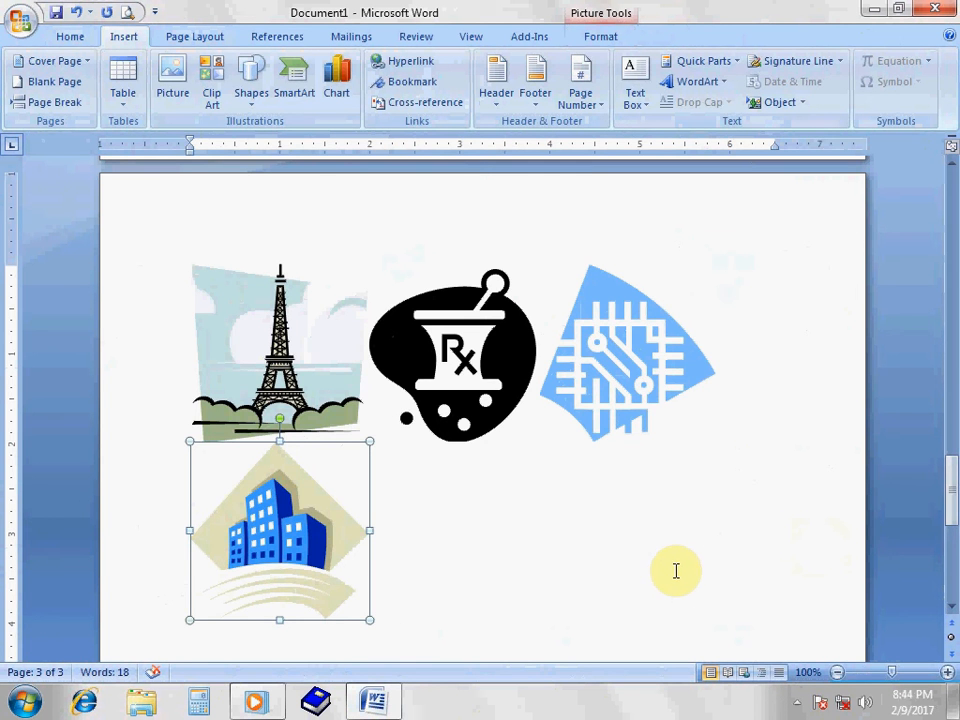
{"action": "scroll", "coordinate": [579, 660], "scroll_direction": "up", "scroll_amount": 20}
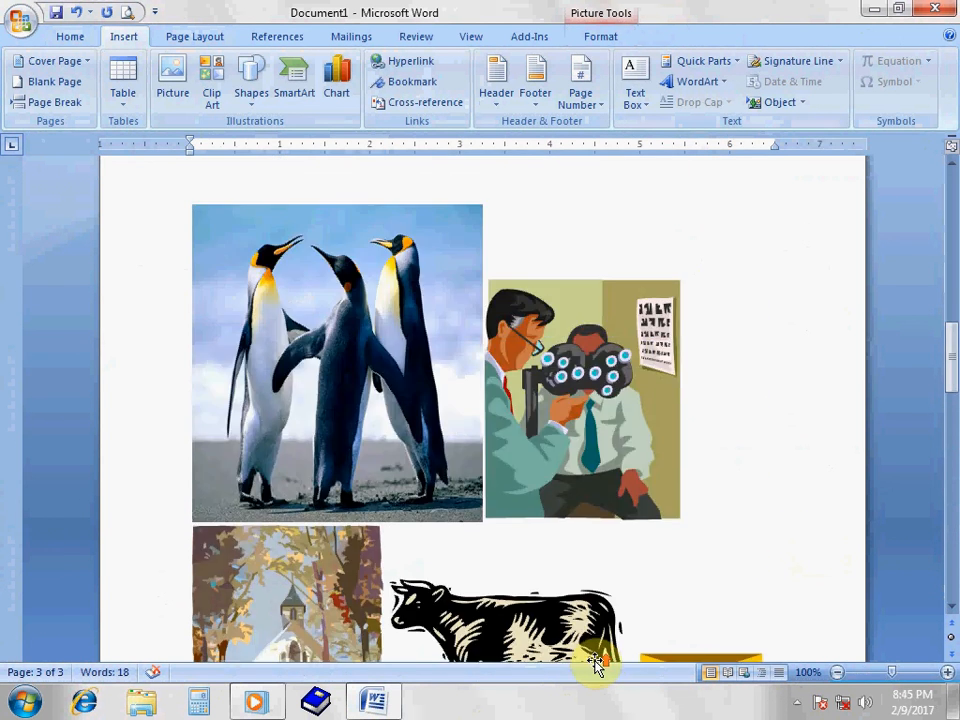
{"action": "scroll", "coordinate": [595, 662], "scroll_direction": "up", "scroll_amount": 15}
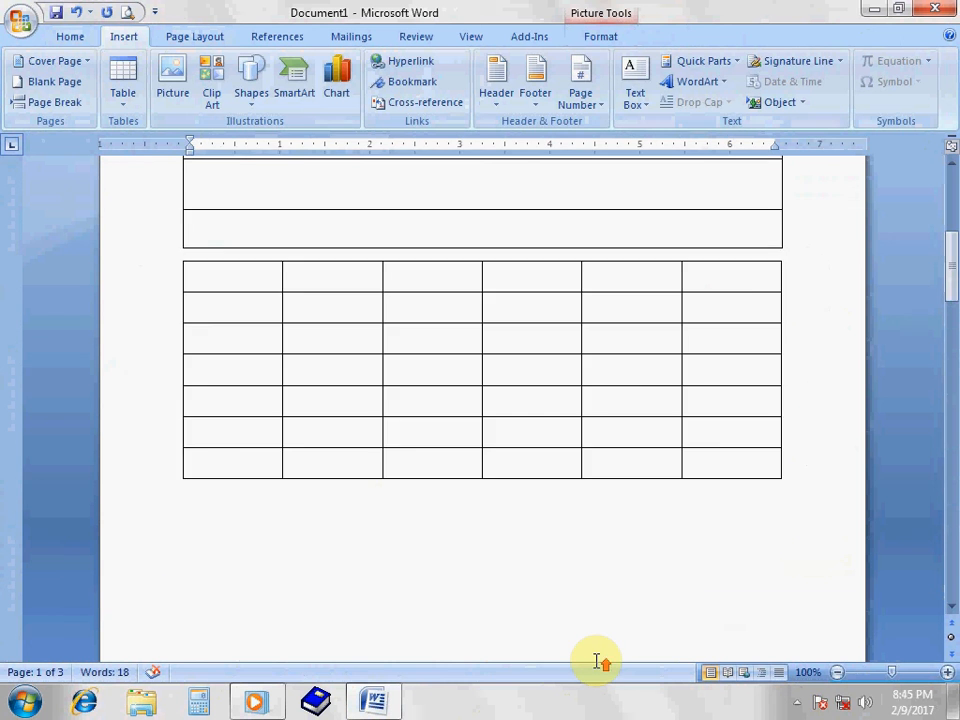
{"action": "scroll", "coordinate": [597, 662], "scroll_direction": "up", "scroll_amount": 3}
{"action": "left_click", "coordinate": [630, 516]}
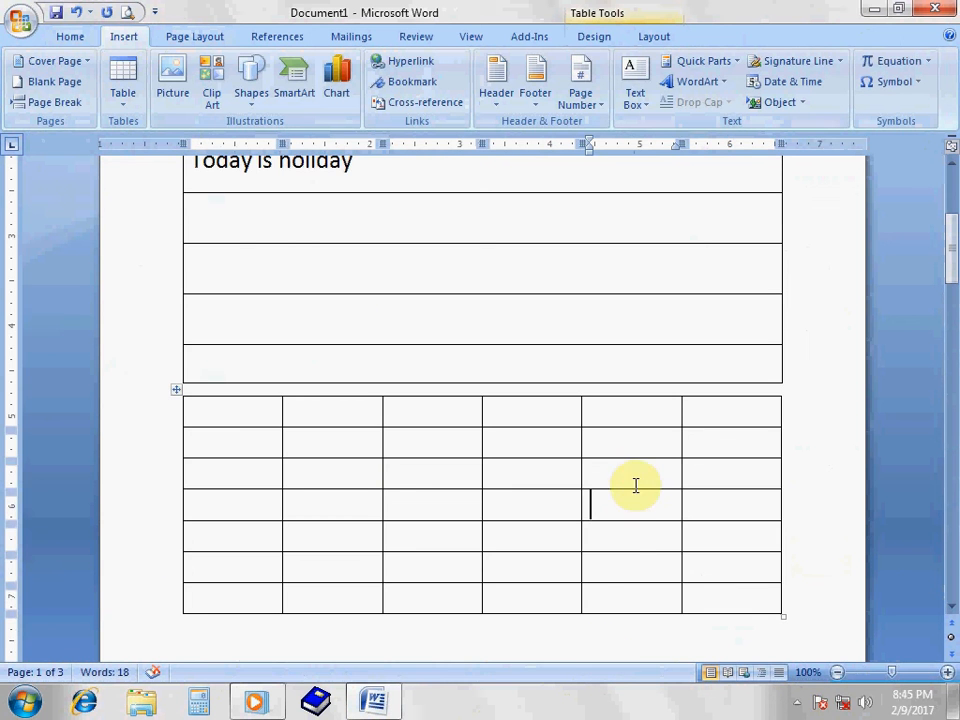
{"action": "scroll", "coordinate": [638, 505], "scroll_direction": "up", "scroll_amount": 2}
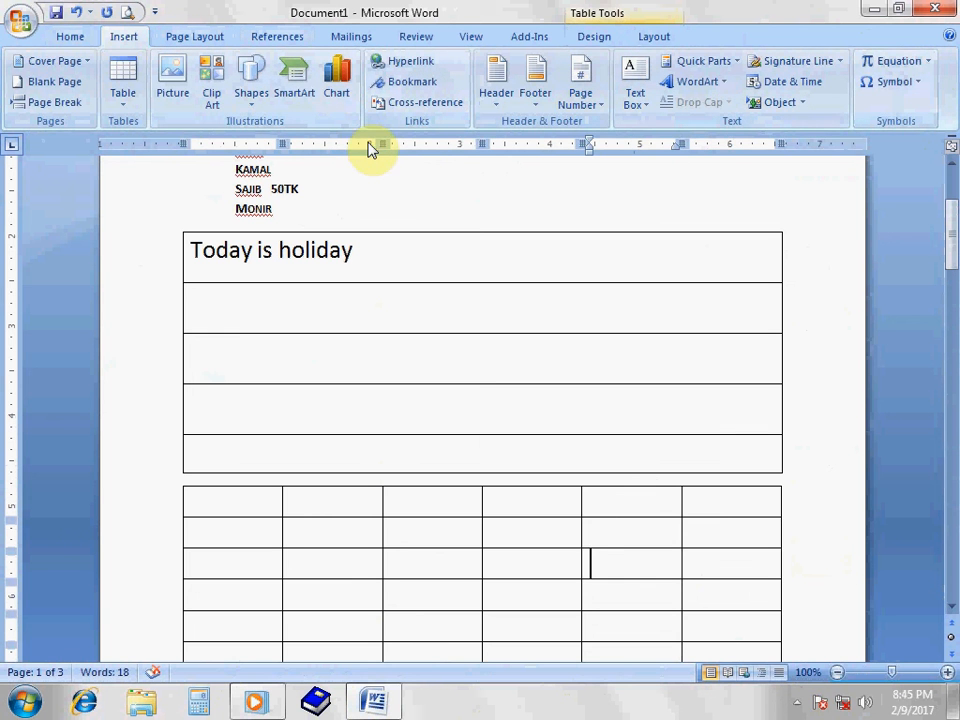
{"action": "mouse_move", "coordinate": [352, 710]}
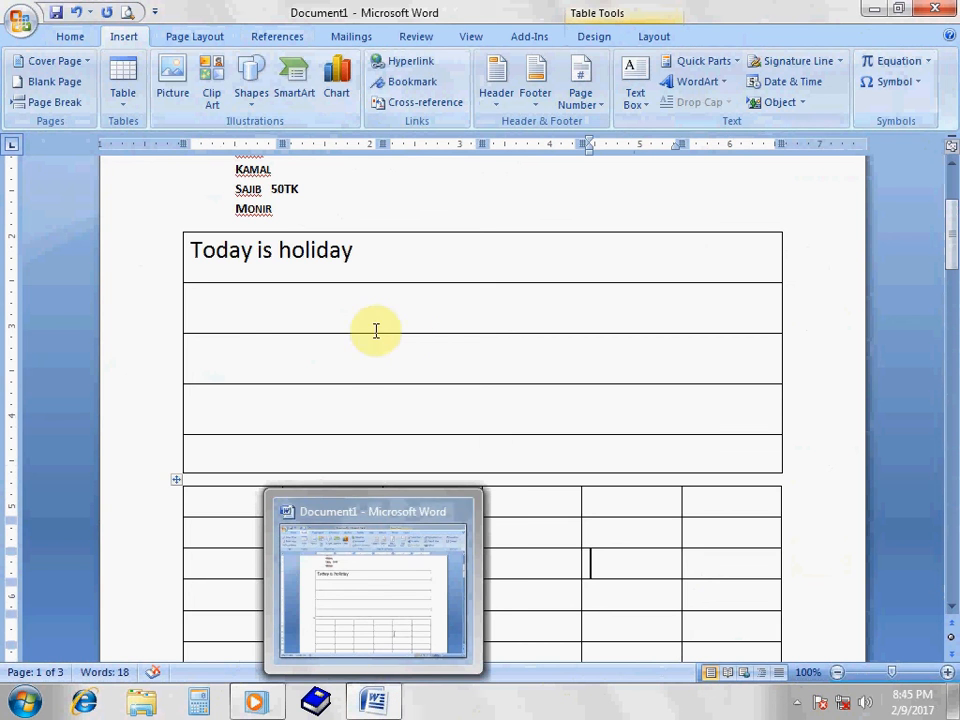
{"action": "left_click", "coordinate": [407, 315]}
{"action": "scroll", "coordinate": [535, 489], "scroll_direction": "up", "scroll_amount": 3}
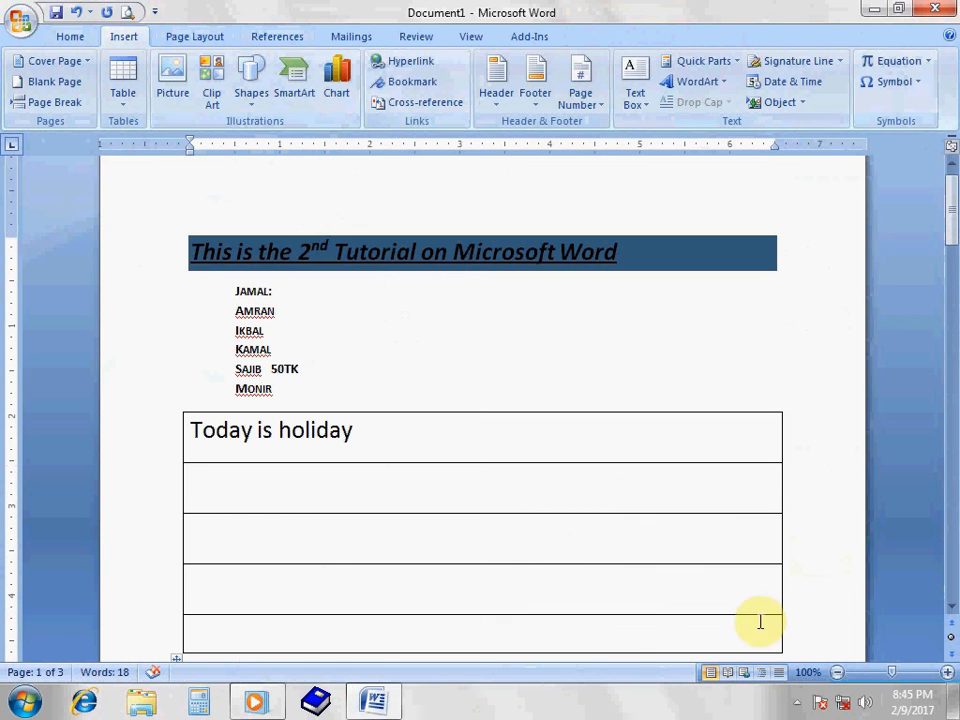
{"action": "left_click", "coordinate": [797, 703]}
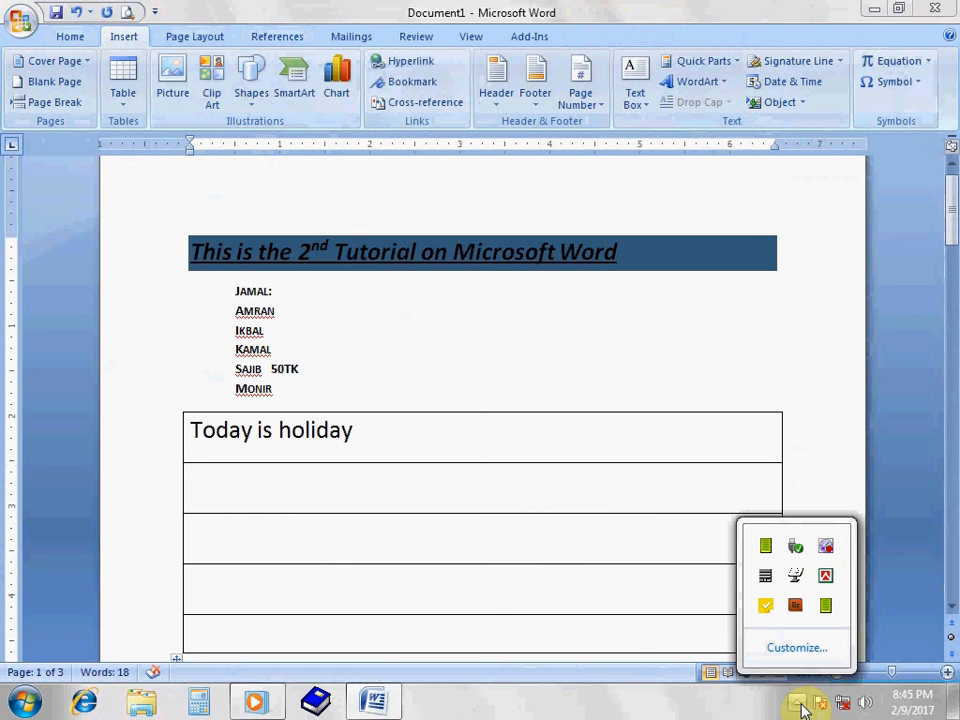